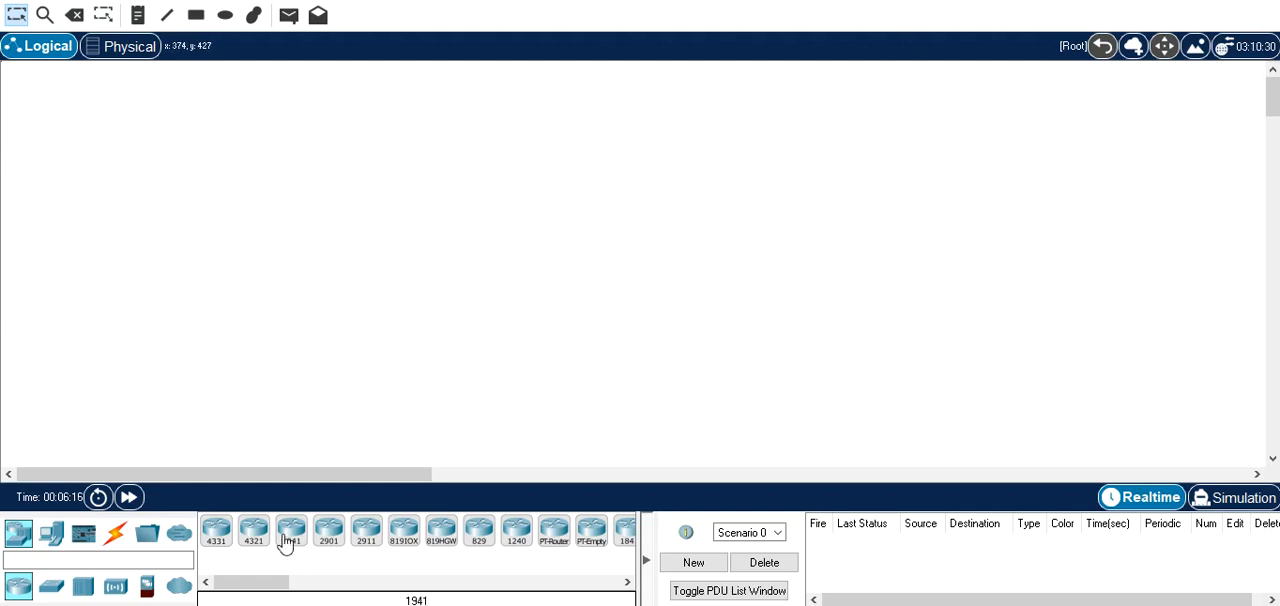
Place two PC-PT computers far apart in the workspace, level with each other at opposite ends of the topology.
{"action": "left_click", "coordinate": [52, 535]}
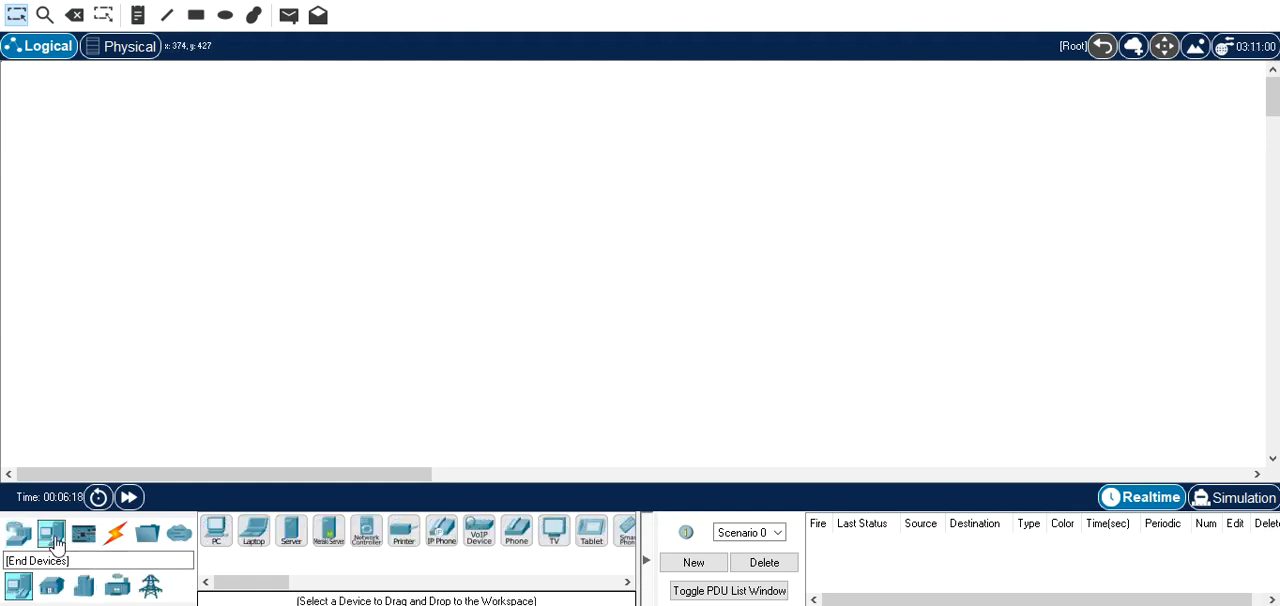
{"action": "left_click", "coordinate": [215, 541]}
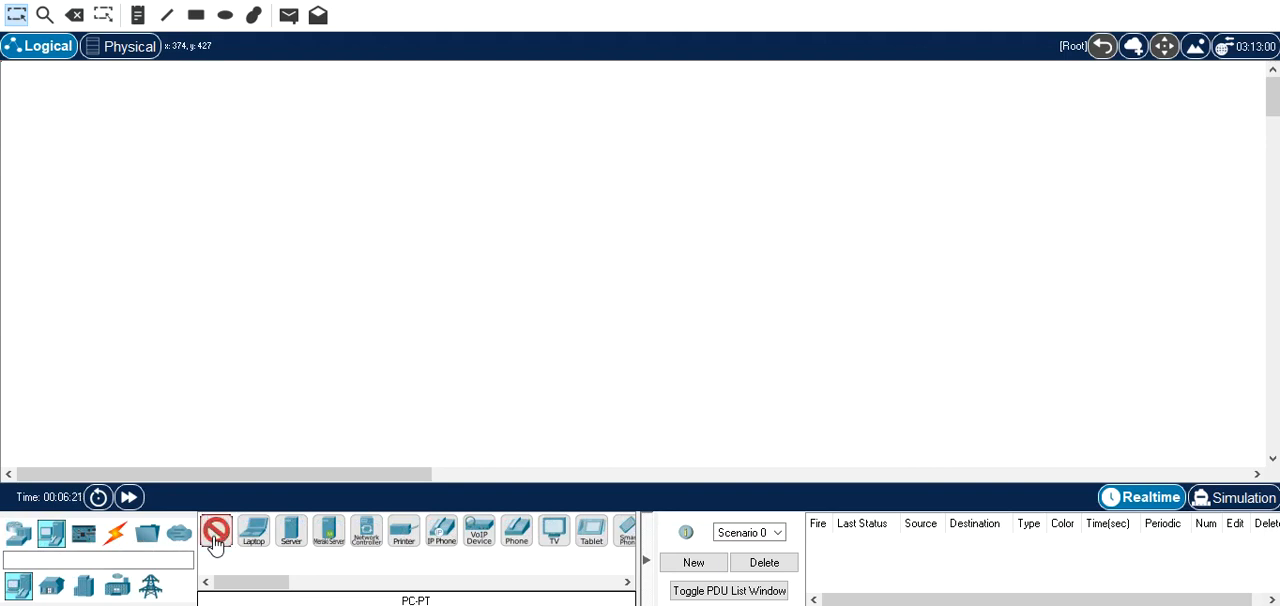
{"action": "left_click", "coordinate": [137, 263]}
{"action": "left_click", "coordinate": [866, 262]}
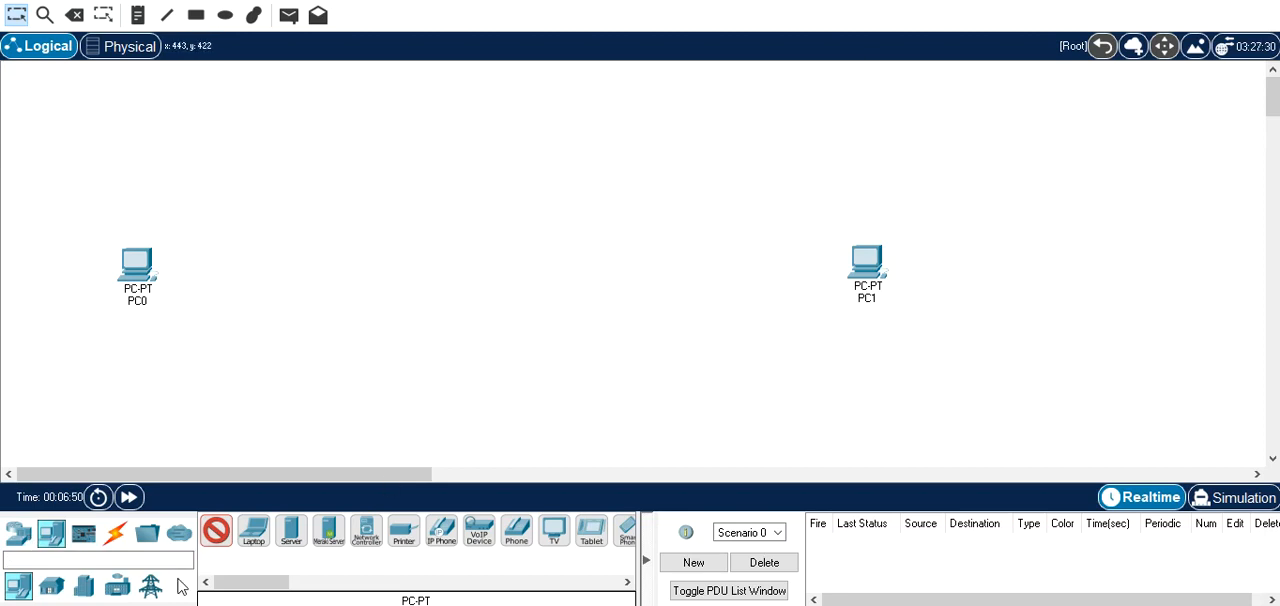
Place two 2960 switches between the PCs, one beside each computer.
{"action": "left_click", "coordinate": [18, 533]}
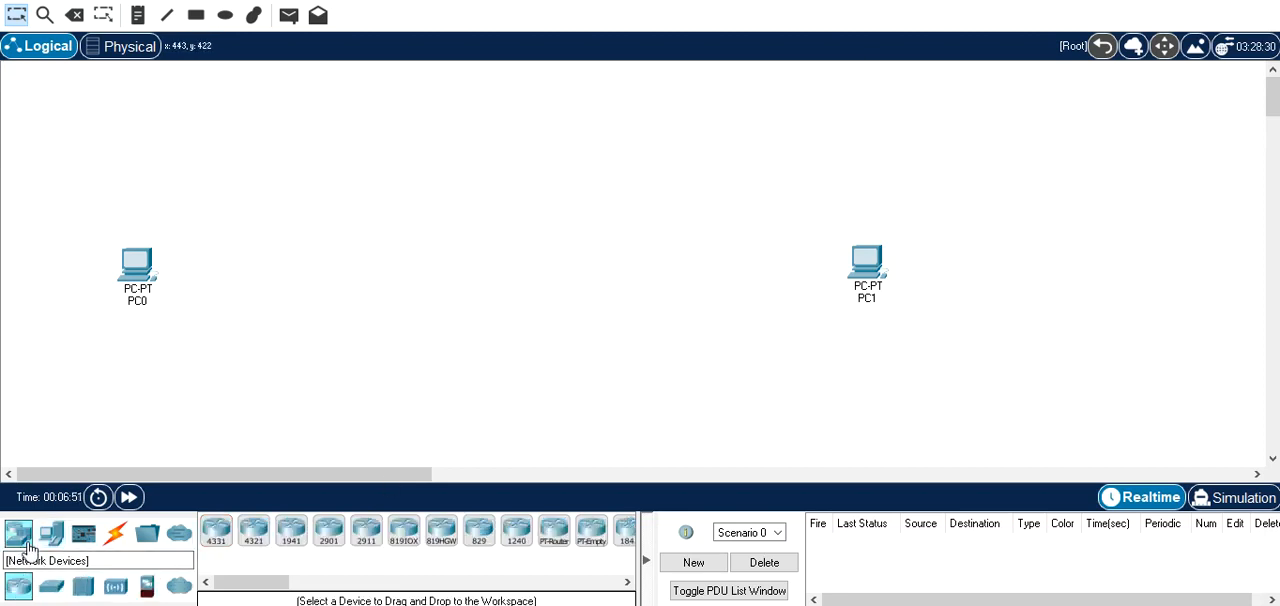
{"action": "left_click", "coordinate": [62, 594]}
{"action": "left_click", "coordinate": [214, 536]}
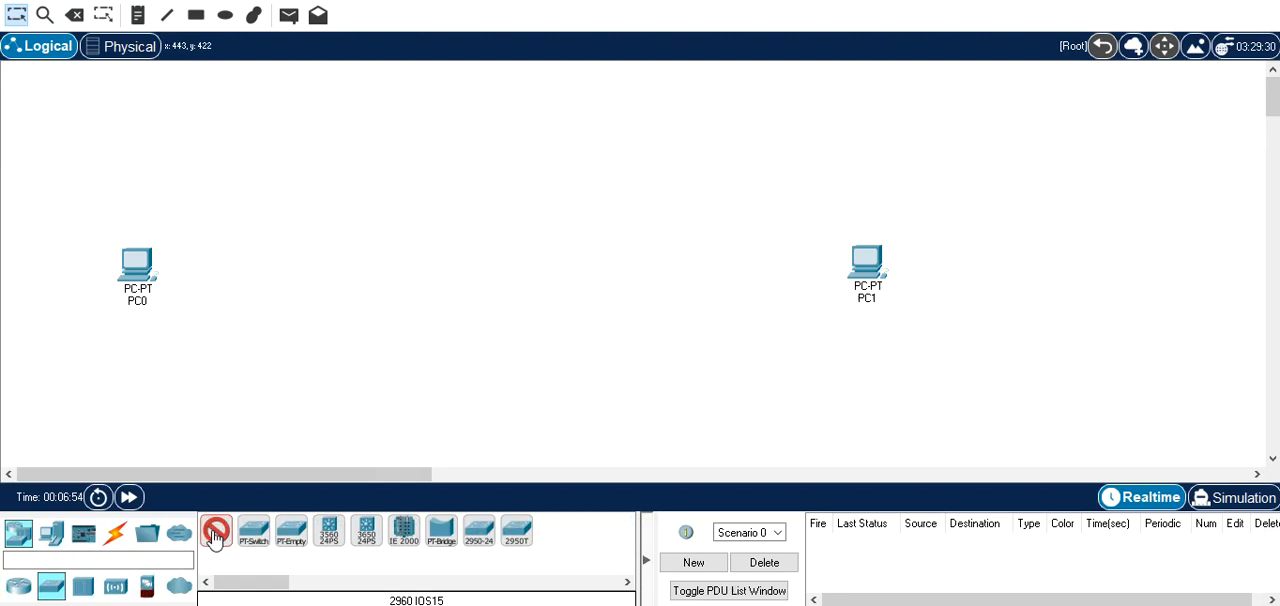
{"action": "left_click", "coordinate": [238, 263]}
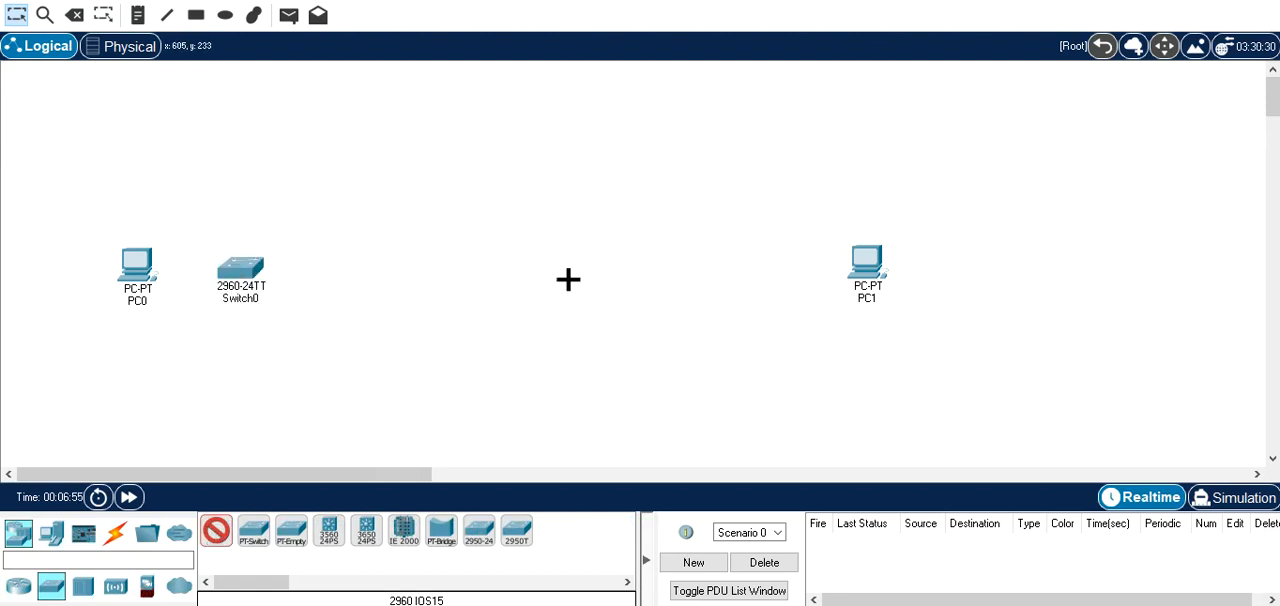
{"action": "left_click", "coordinate": [751, 266]}
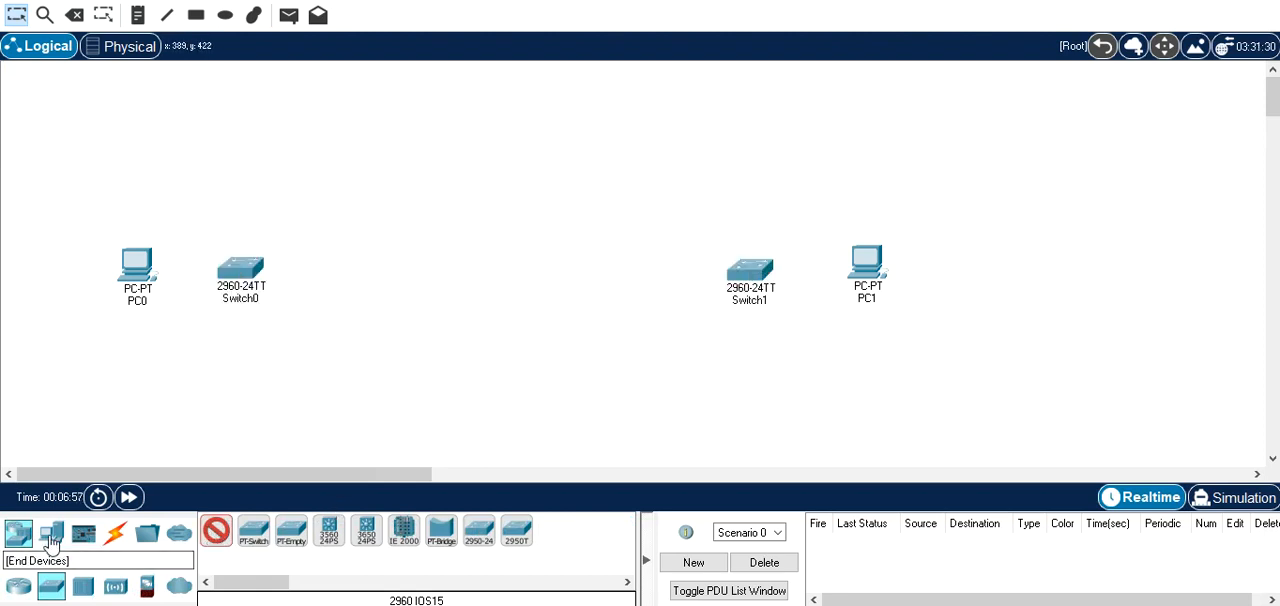
Place three 1941 routers in a row between the two switches.
{"action": "left_click", "coordinate": [20, 588]}
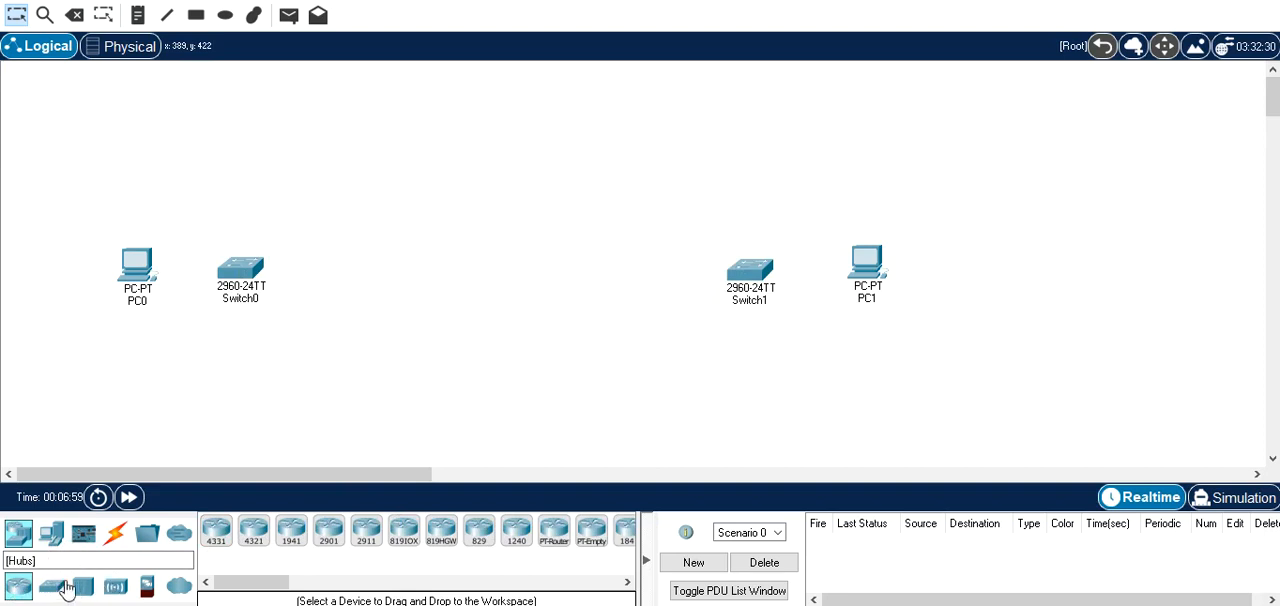
{"action": "left_click", "coordinate": [293, 540]}
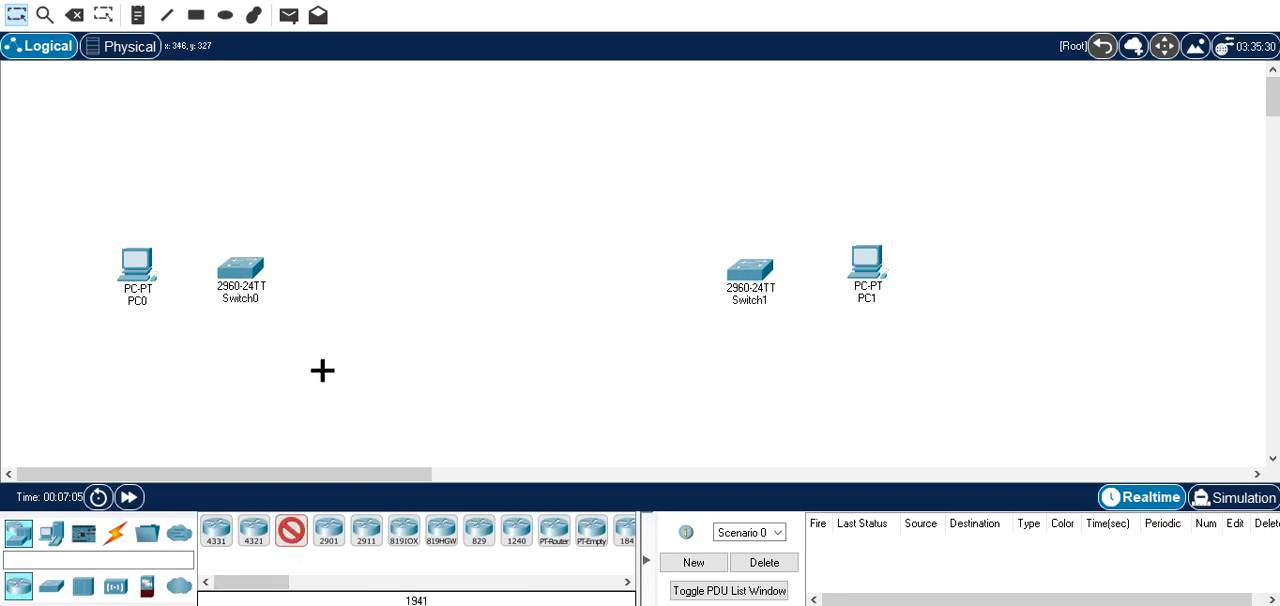
{"action": "left_click", "coordinate": [360, 277]}
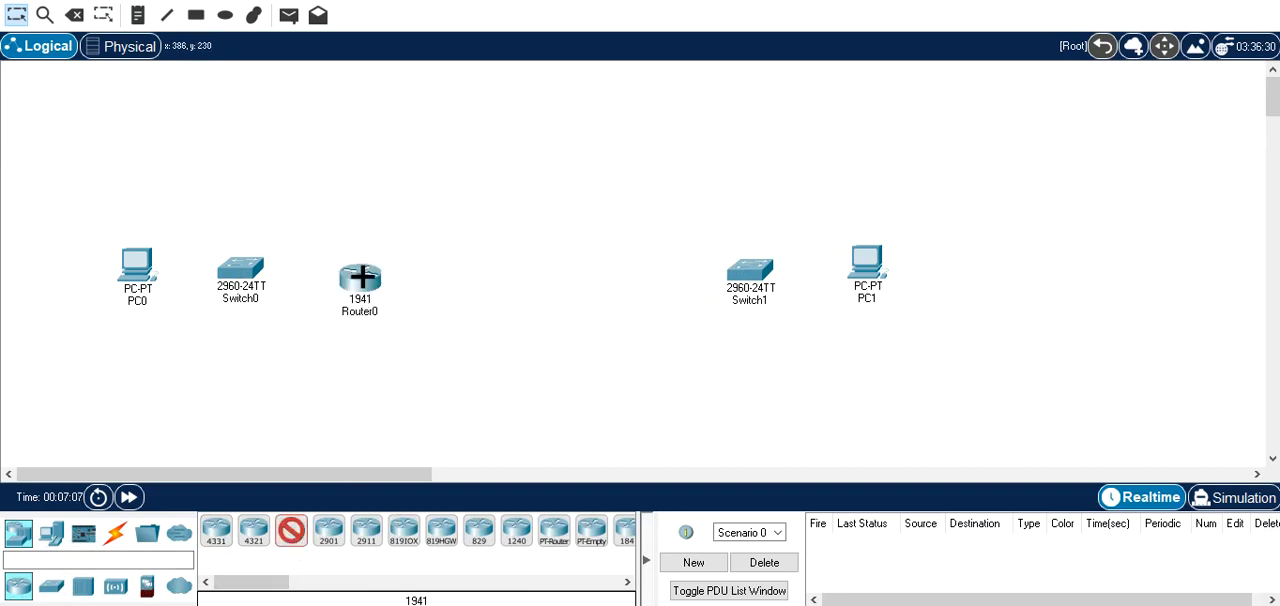
{"action": "left_click", "coordinate": [619, 282]}
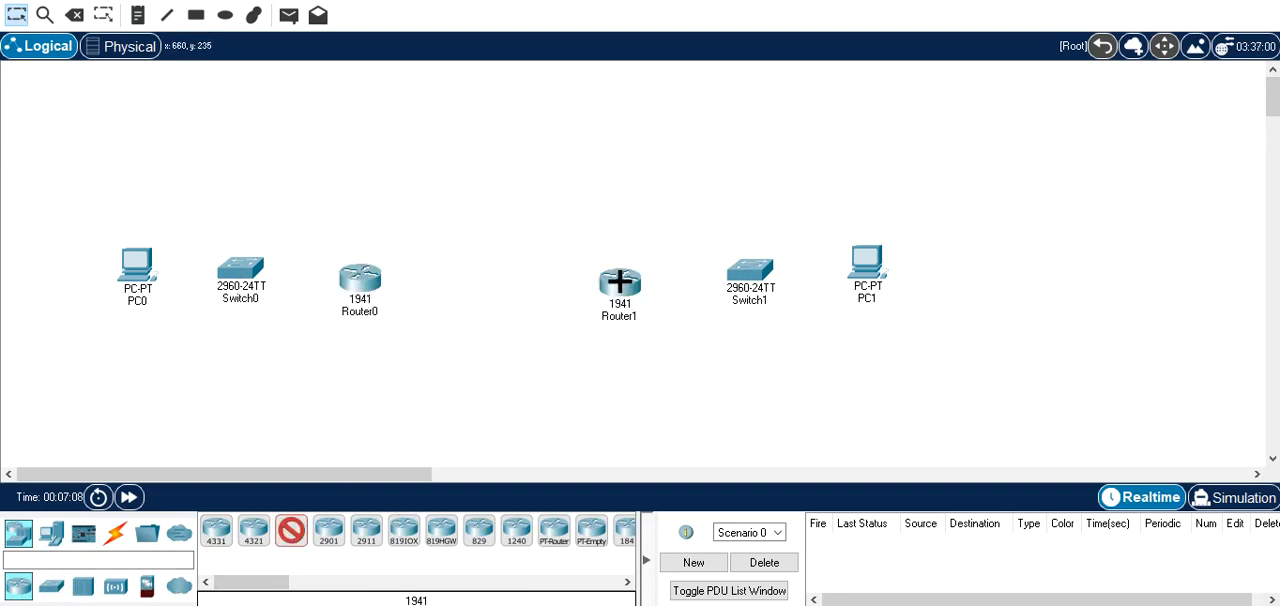
{"action": "left_click", "coordinate": [483, 283]}
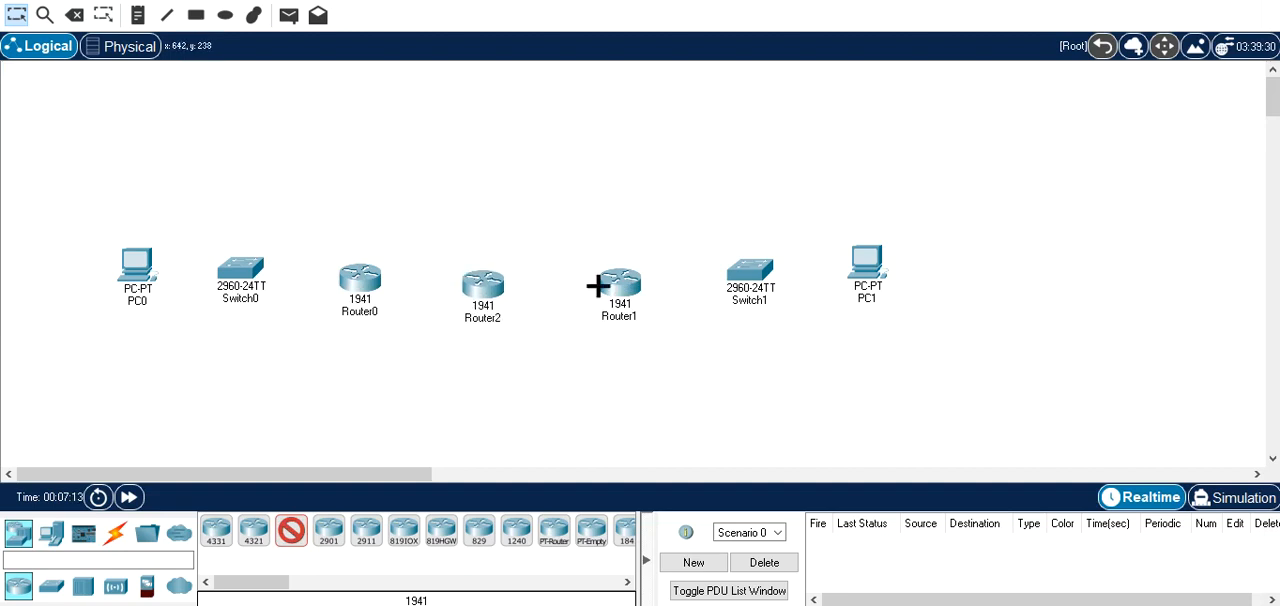
{"action": "mouse_move", "coordinate": [628, 288]}
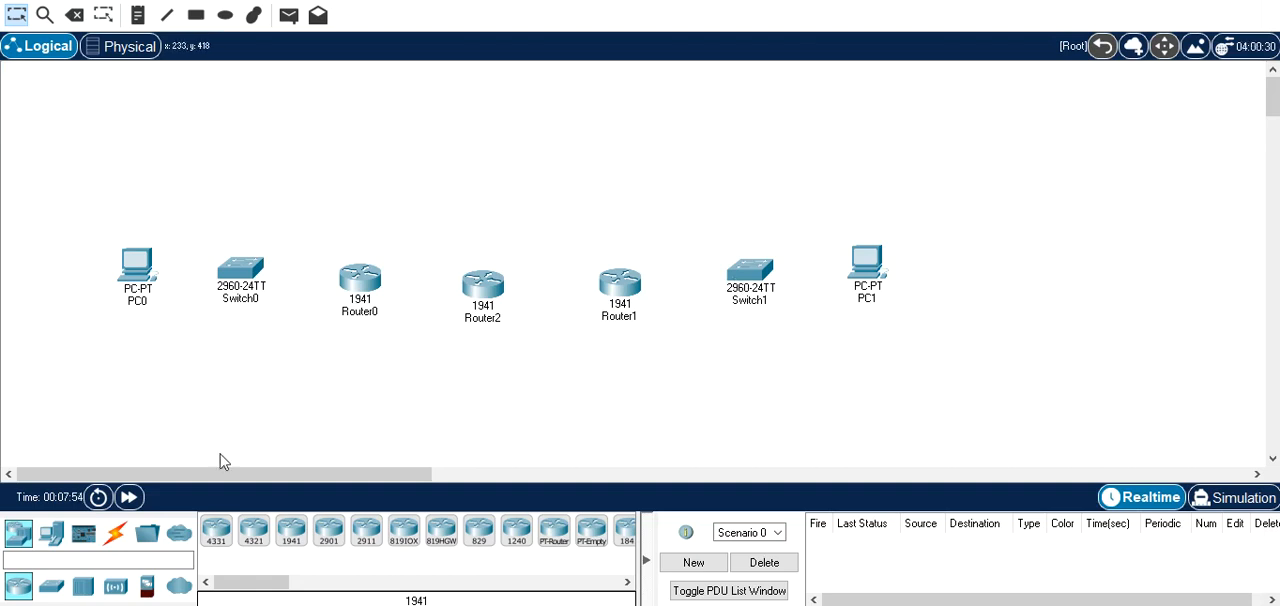
Cable PC0 to Switch0 and PC1 to Switch1 with automatically chosen connections.
{"action": "left_click", "coordinate": [115, 533]}
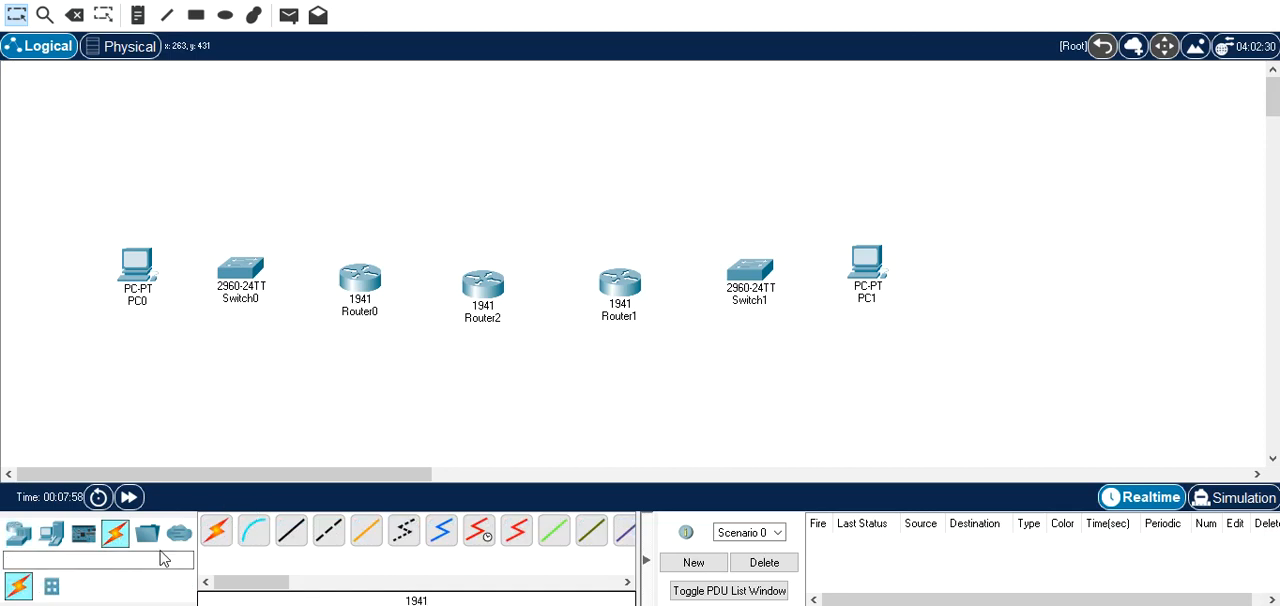
{"action": "left_click", "coordinate": [216, 531]}
{"action": "left_click", "coordinate": [136, 265]}
{"action": "left_click", "coordinate": [243, 274]}
{"action": "left_click", "coordinate": [864, 260]}
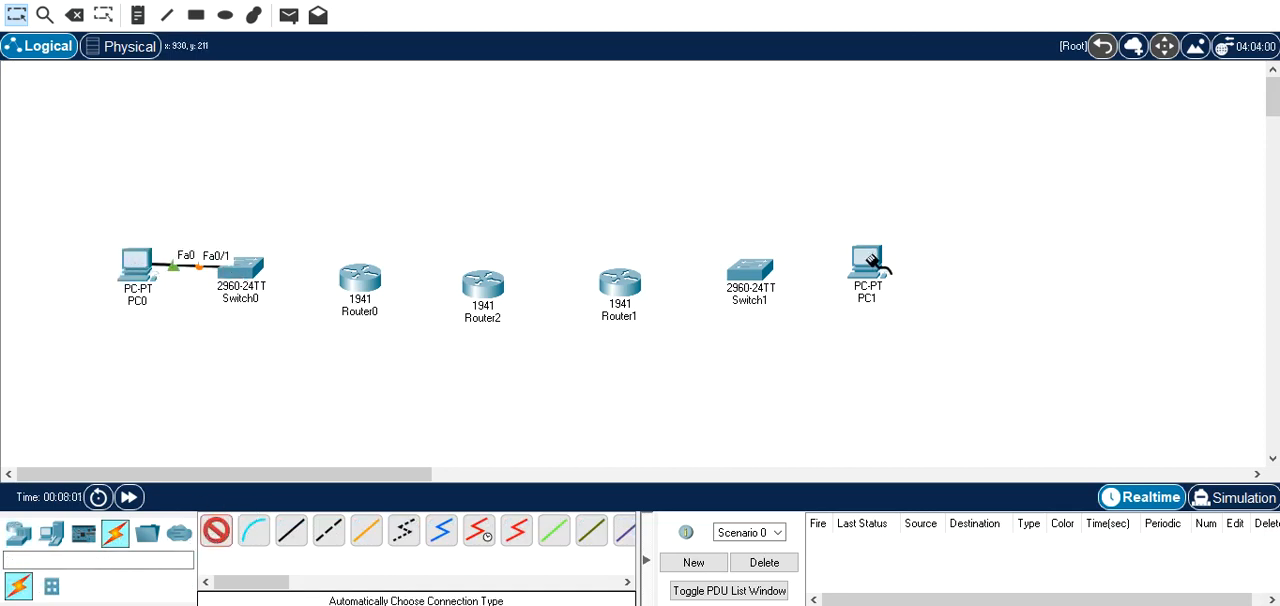
{"action": "left_click", "coordinate": [752, 270]}
Cable Switch1 to Router1 and Switch0 to Router0 with automatically chosen connections.
{"action": "left_click", "coordinate": [765, 272]}
{"action": "left_click", "coordinate": [636, 282]}
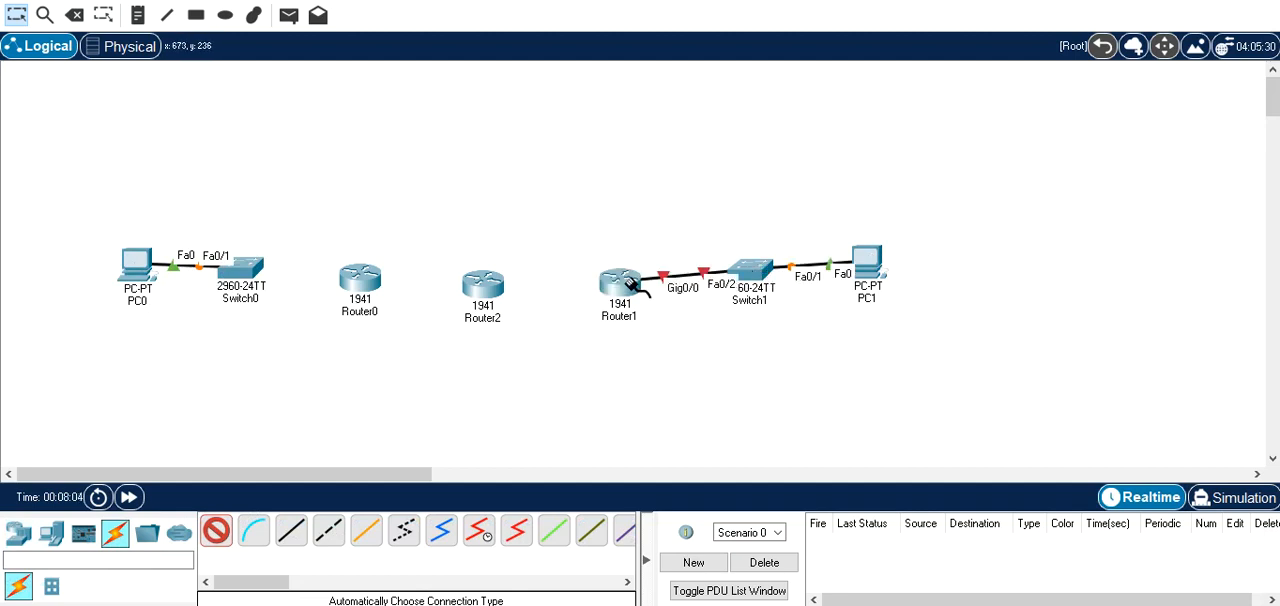
{"action": "left_click", "coordinate": [243, 272]}
{"action": "left_click", "coordinate": [360, 278]}
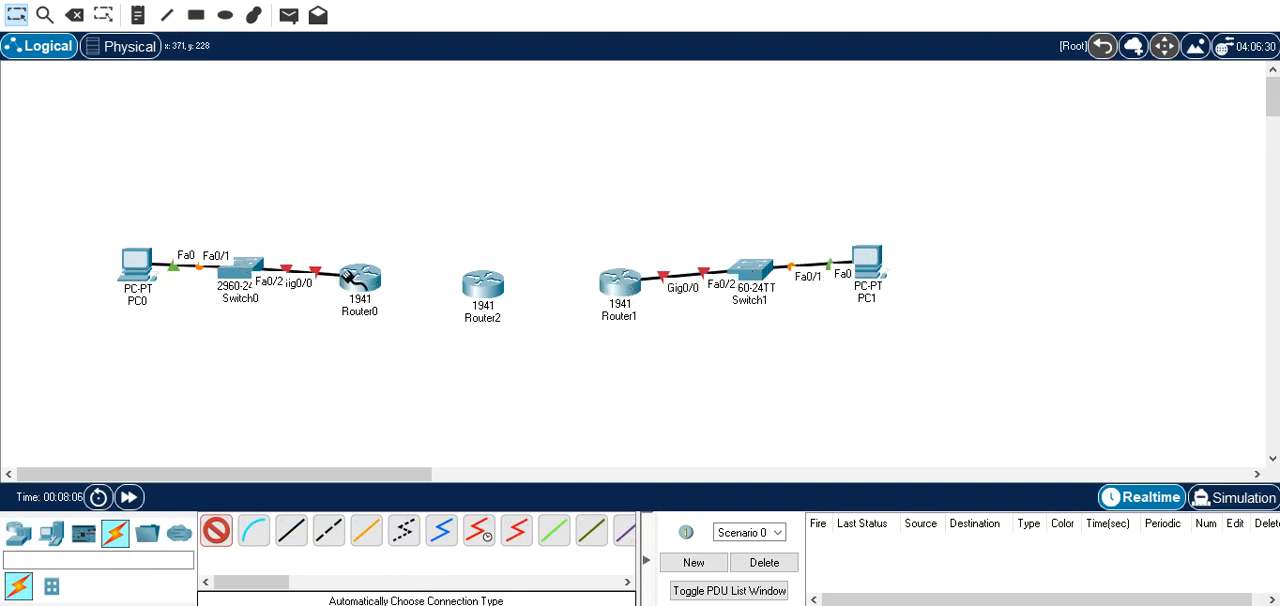
{"action": "left_click", "coordinate": [366, 278]}
{"action": "left_click", "coordinate": [478, 288]}
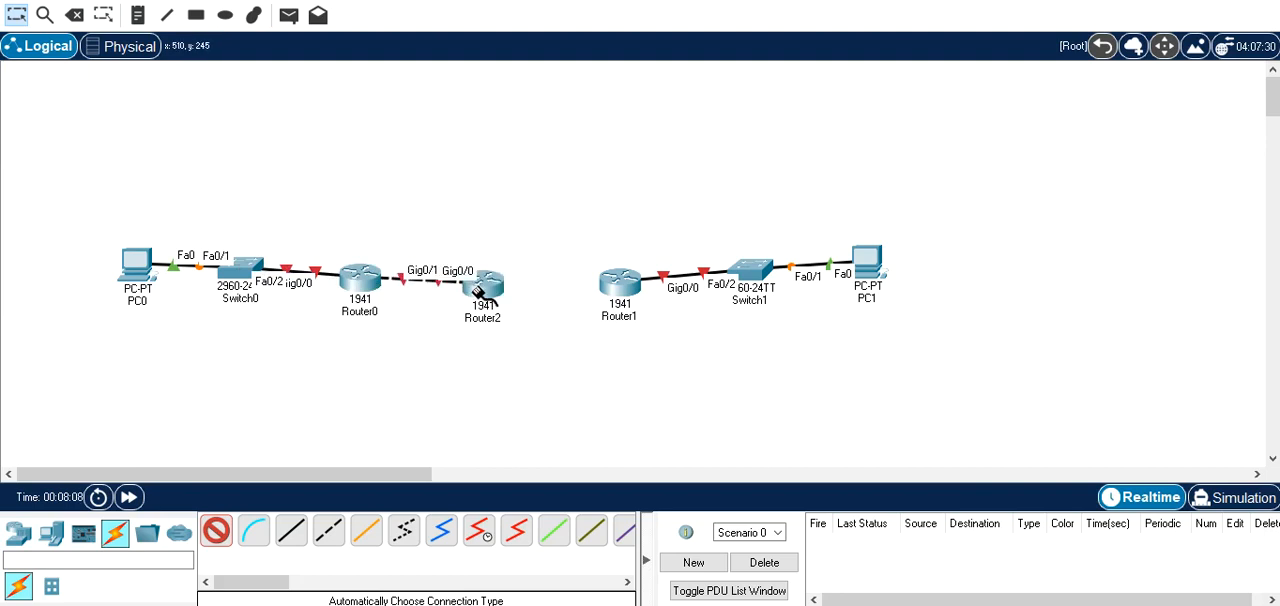
{"action": "mouse_move", "coordinate": [493, 313]}
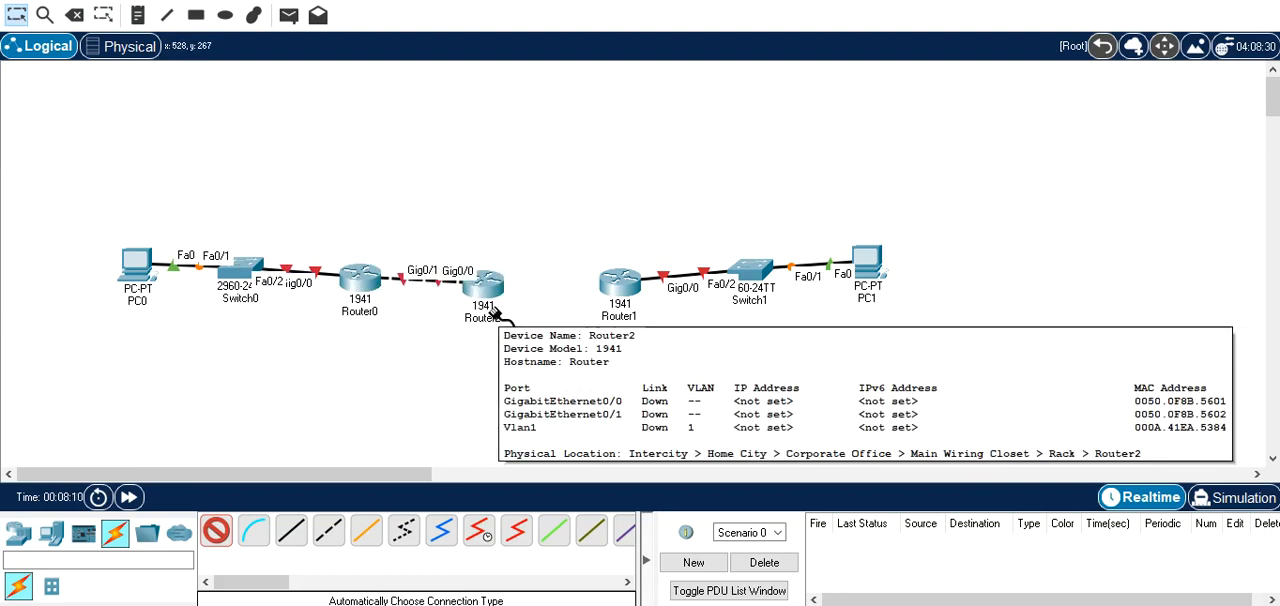
{"action": "key", "text": "Escape"}
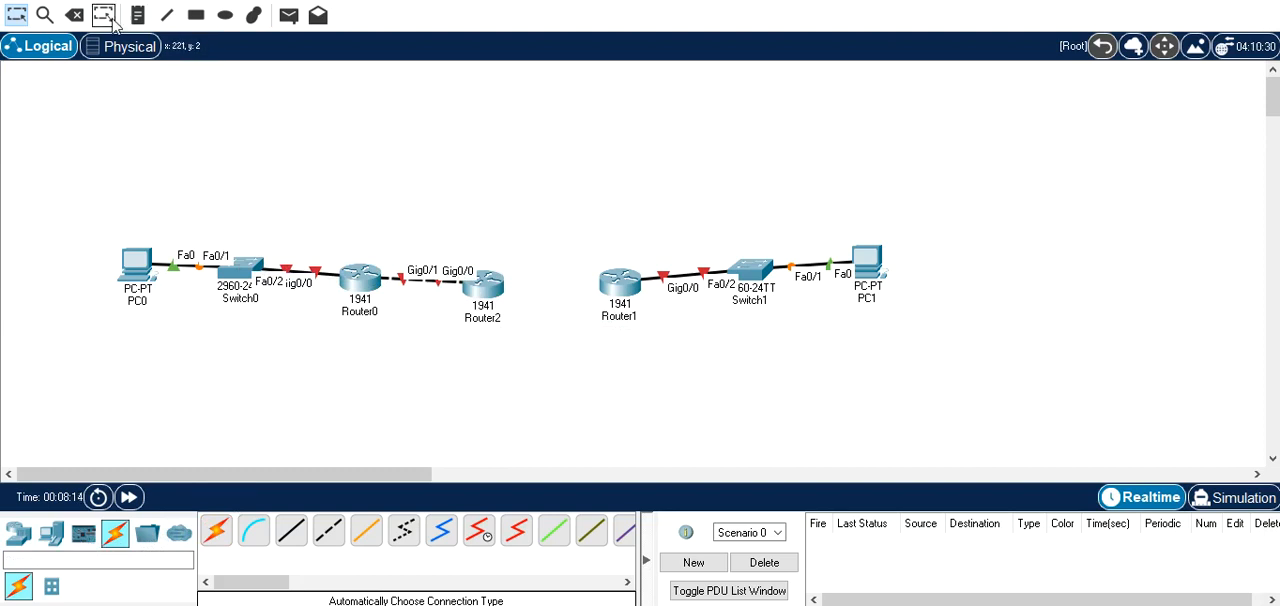
{"action": "left_click", "coordinate": [75, 18]}
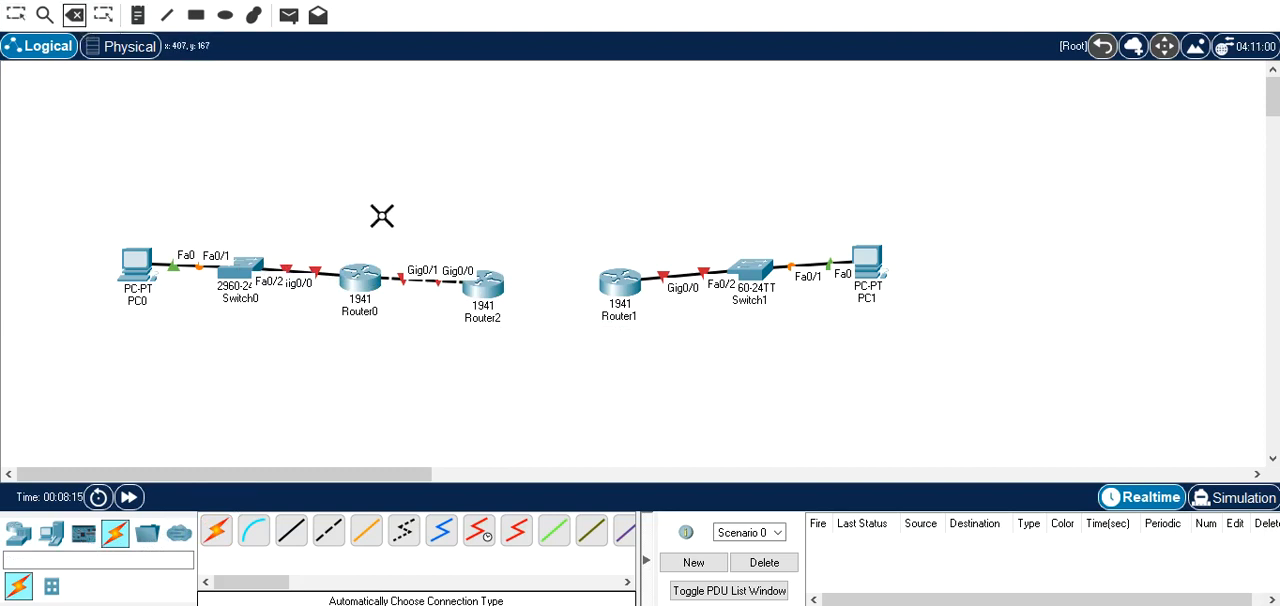
{"action": "left_click", "coordinate": [428, 280]}
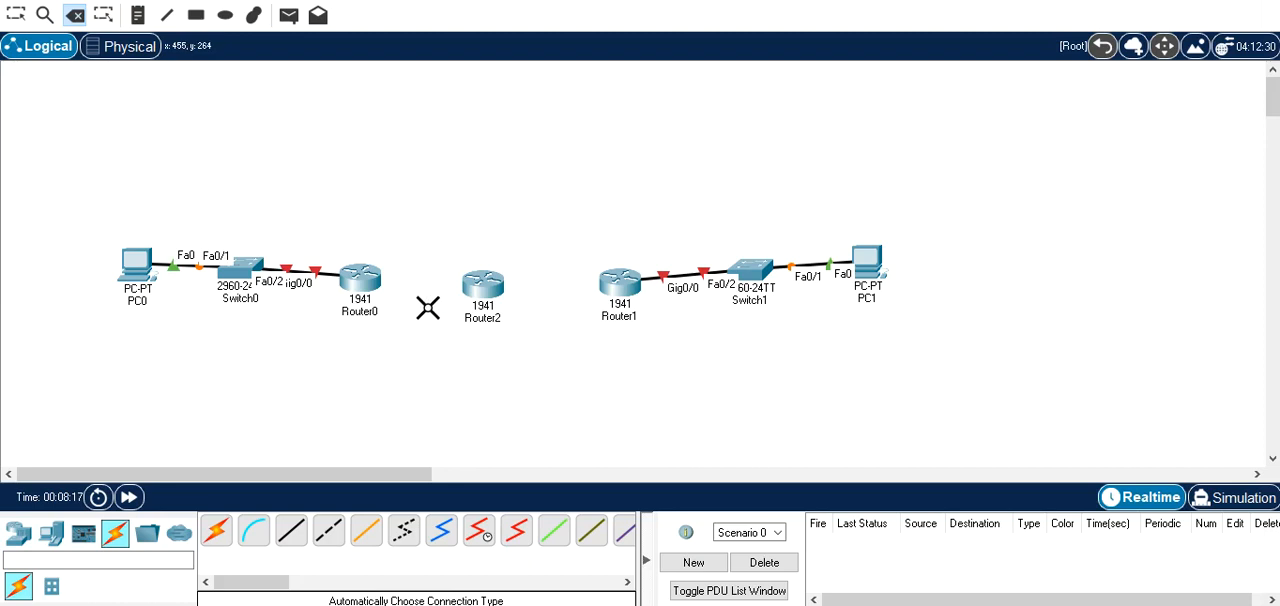
{"action": "key", "text": "Escape"}
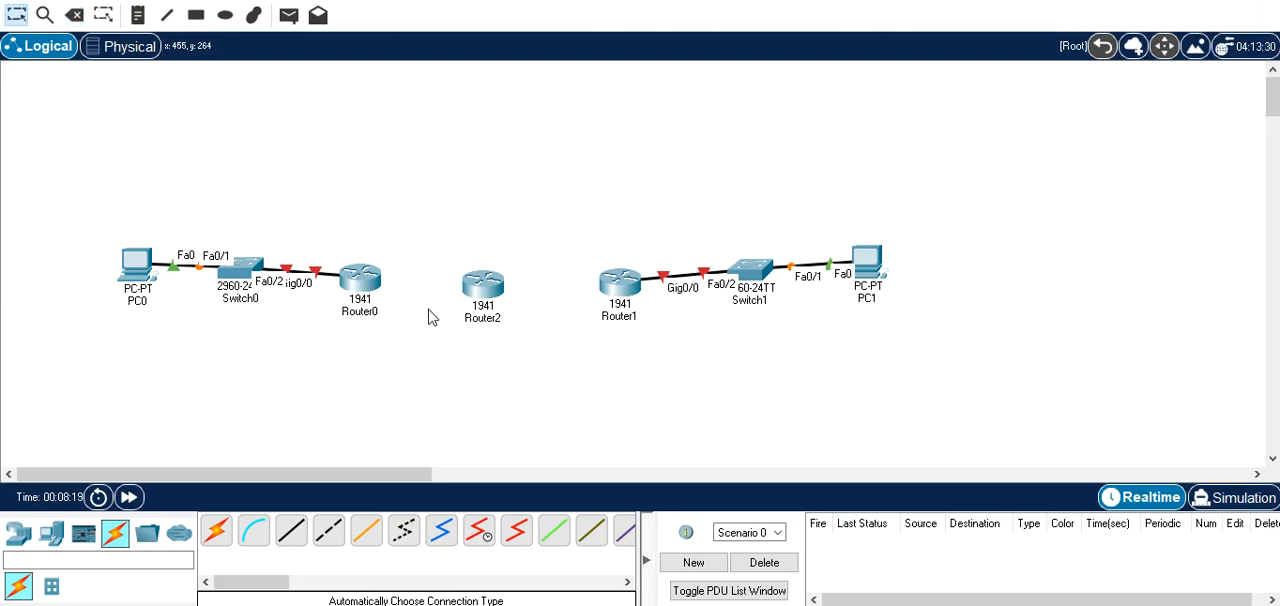
Install an HWIC-2T serial module in the first expansion slot of Router0 and switch the router's power on.
{"action": "left_click", "coordinate": [18, 533]}
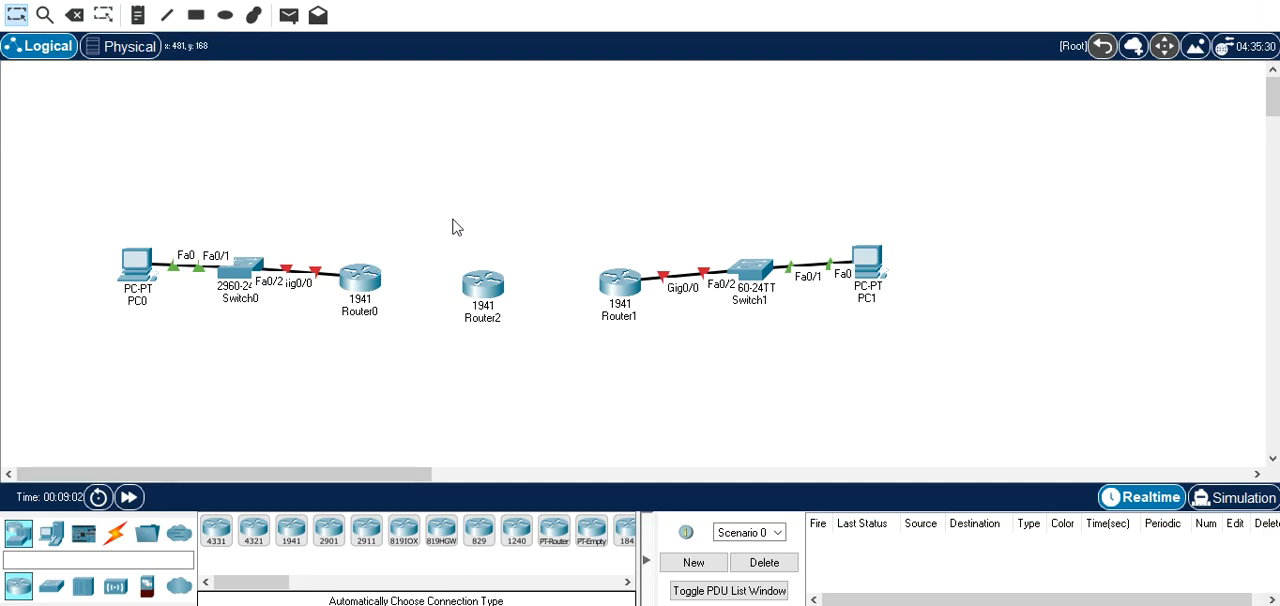
{"action": "mouse_move", "coordinate": [370, 285]}
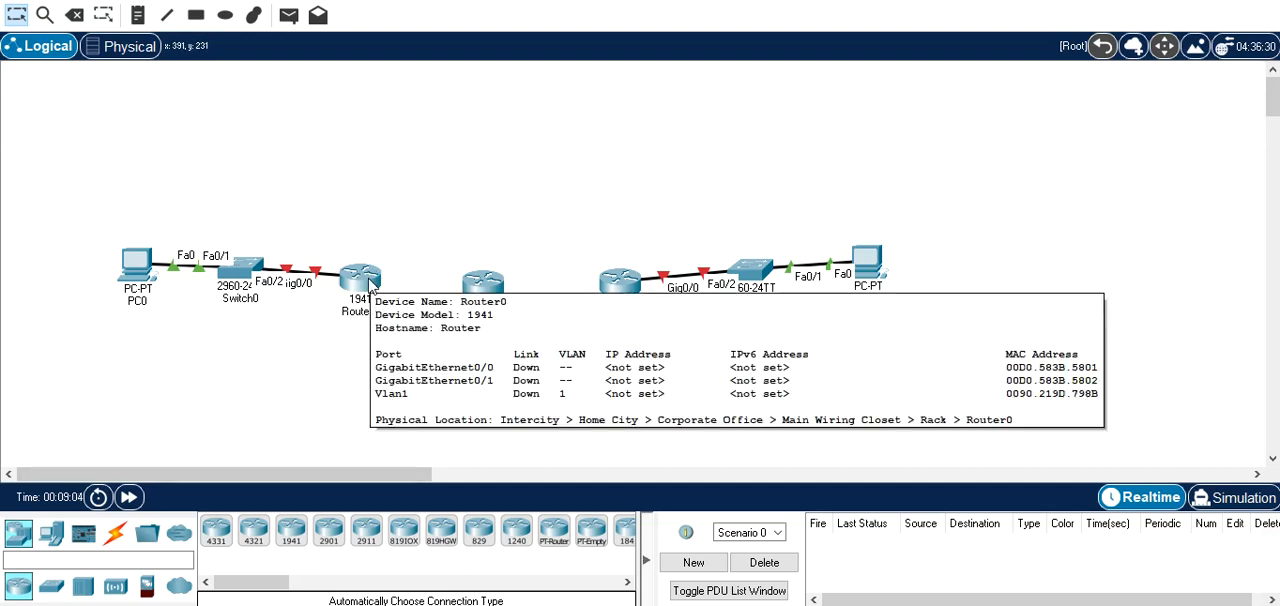
{"action": "left_click", "coordinate": [370, 285]}
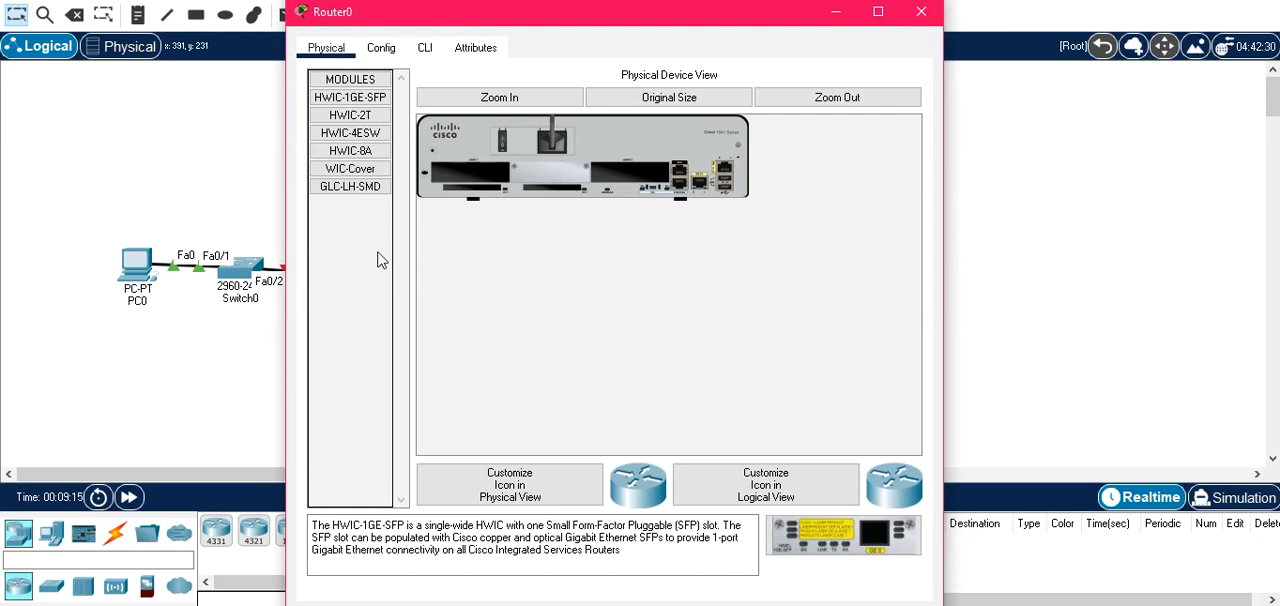
{"action": "left_click", "coordinate": [364, 121]}
{"action": "left_click", "coordinate": [363, 133]}
{"action": "left_click", "coordinate": [363, 163]}
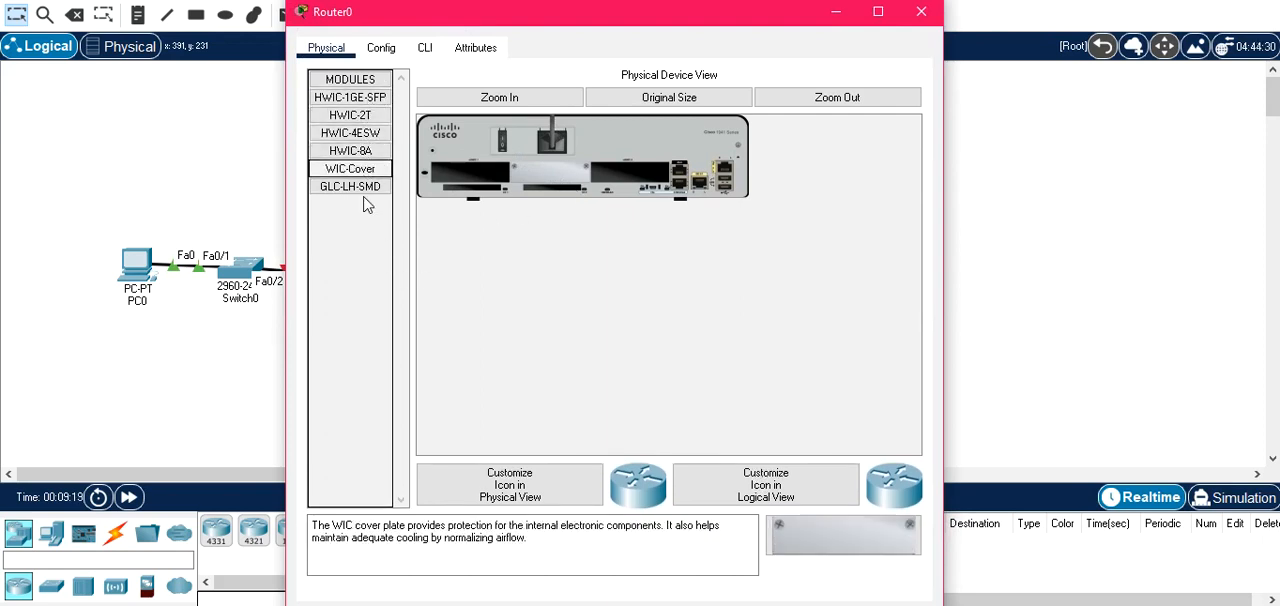
{"action": "left_click", "coordinate": [363, 187]}
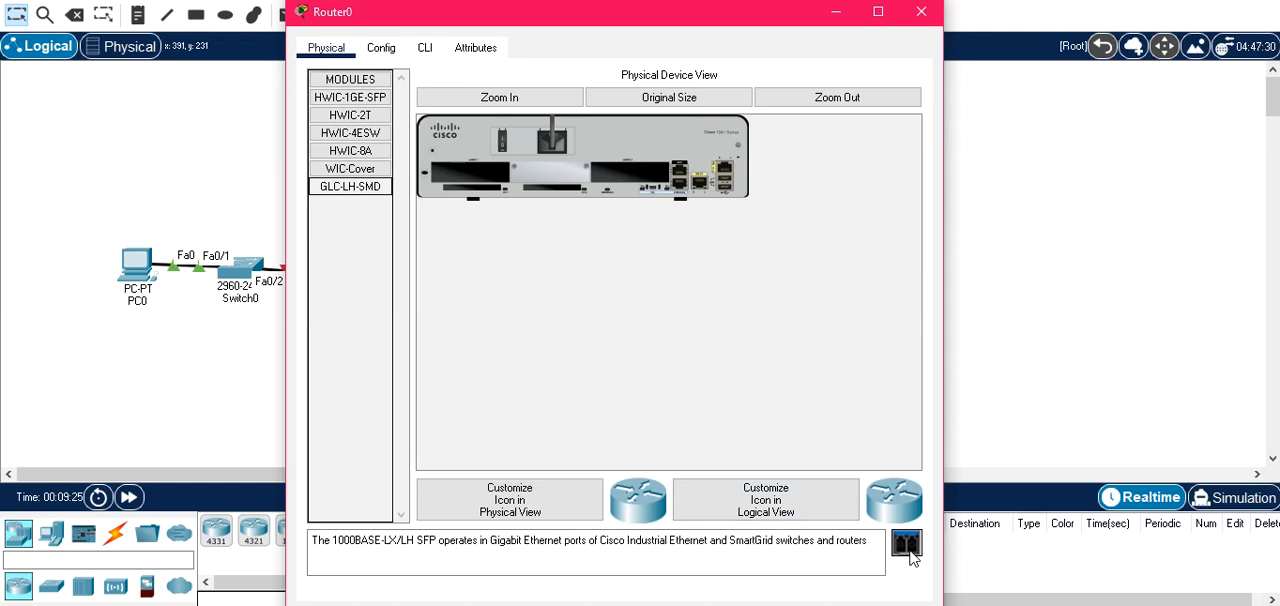
{"action": "left_click", "coordinate": [364, 118]}
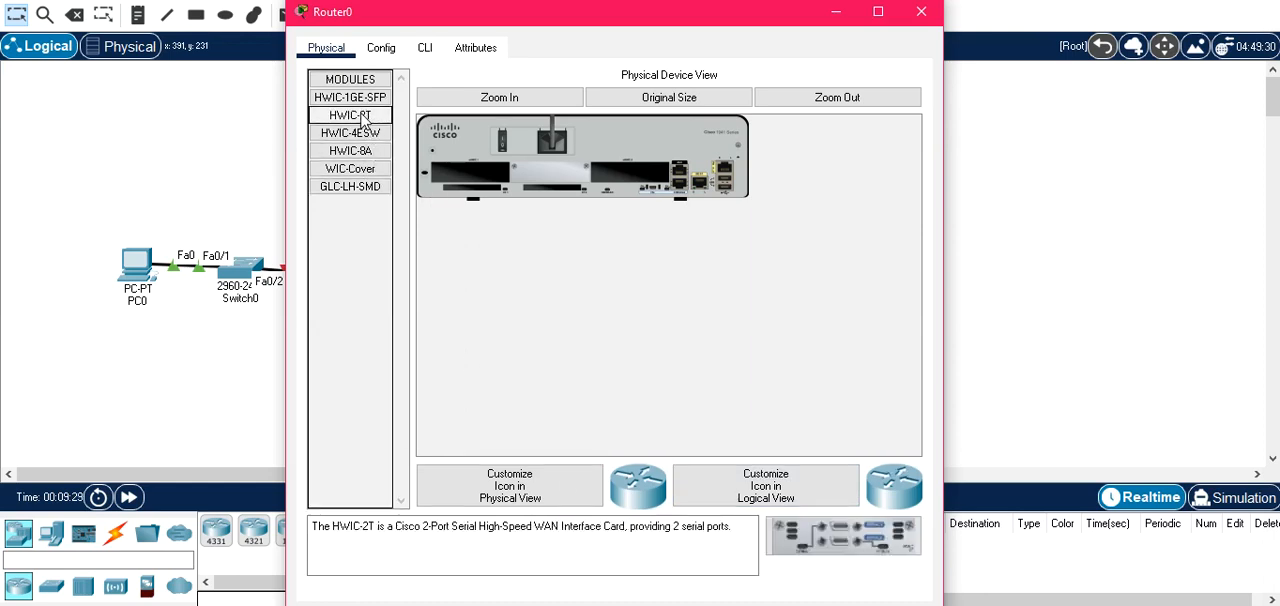
{"action": "left_click_drag", "start_coordinate": [355, 124], "coordinate": [508, 190]}
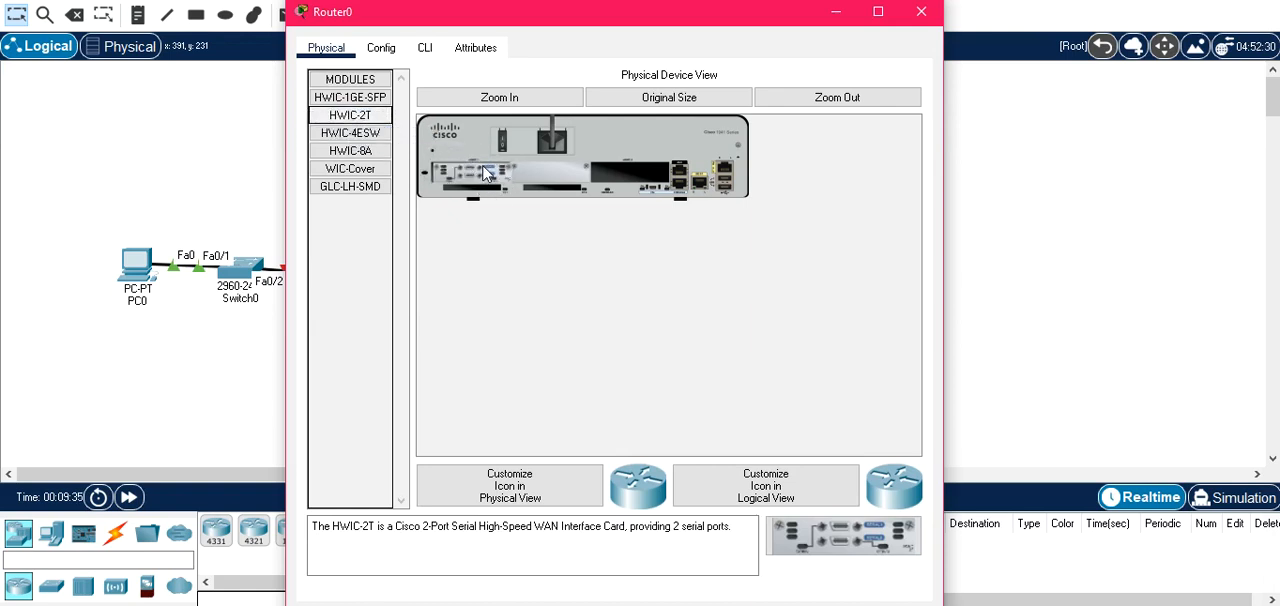
{"action": "left_click", "coordinate": [503, 150]}
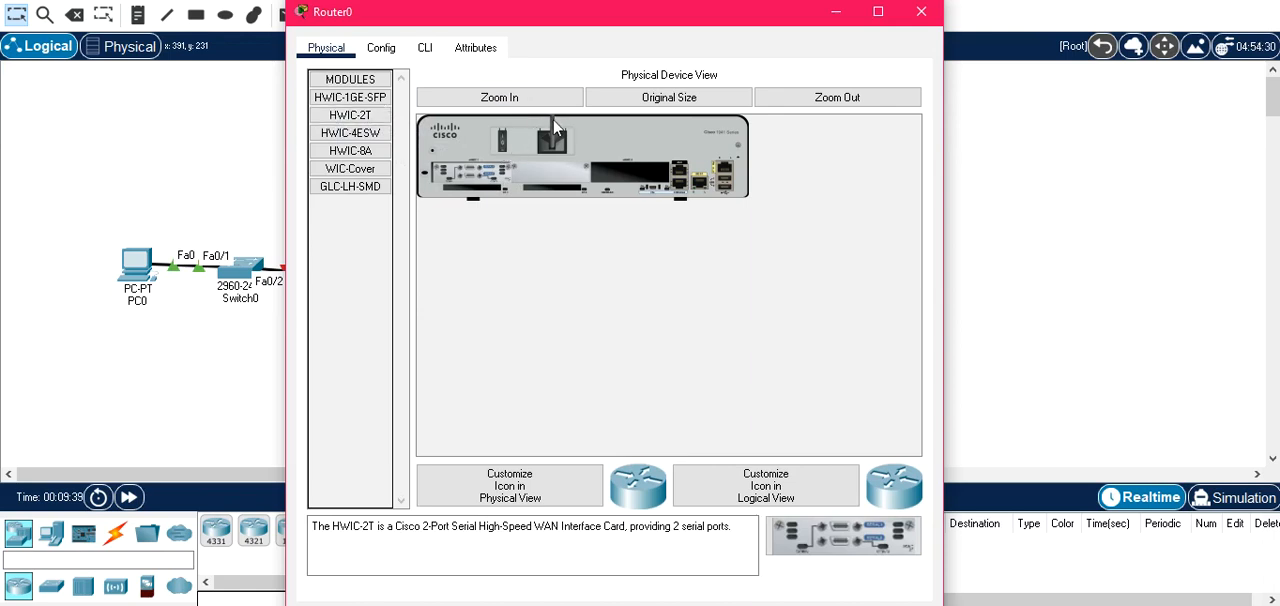
{"action": "left_click", "coordinate": [918, 12]}
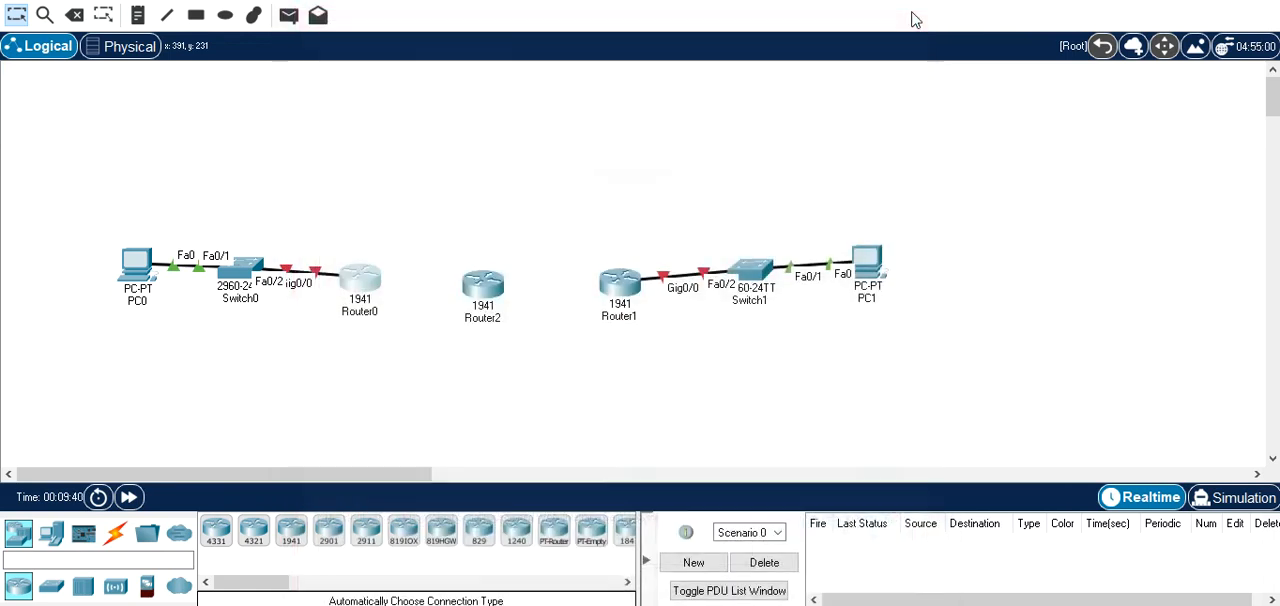
Install an HWIC-2T serial module in Router2, the middle router.
{"action": "left_click", "coordinate": [483, 297]}
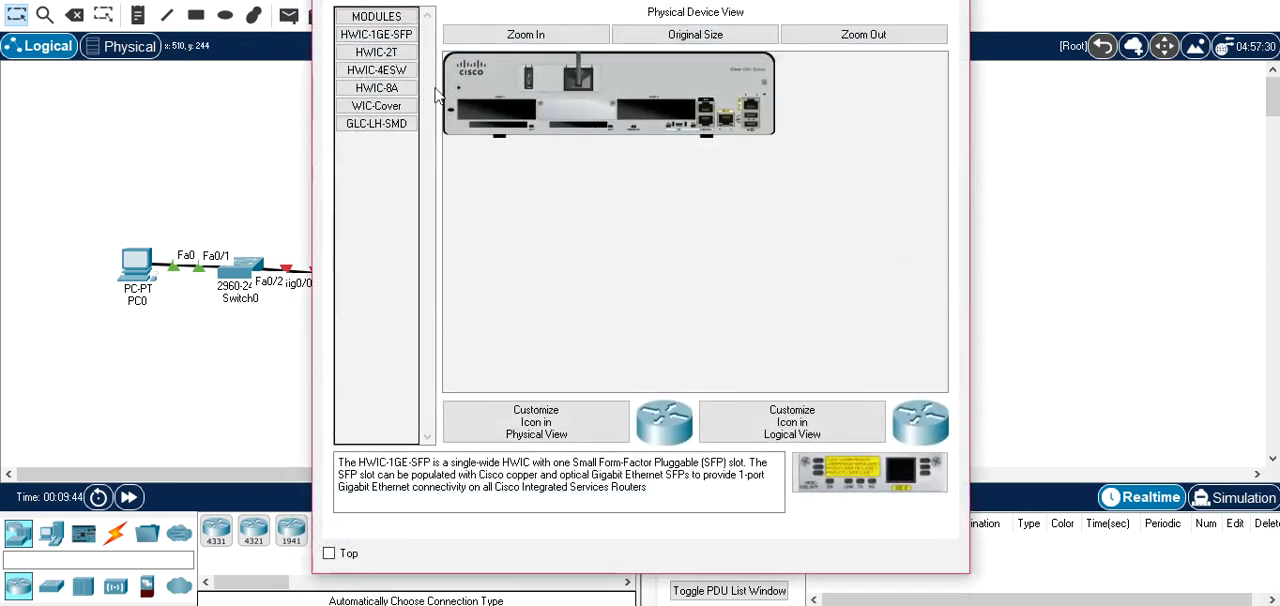
{"action": "left_click_drag", "start_coordinate": [393, 56], "coordinate": [532, 88]}
{"action": "left_click", "coordinate": [947, 1]}
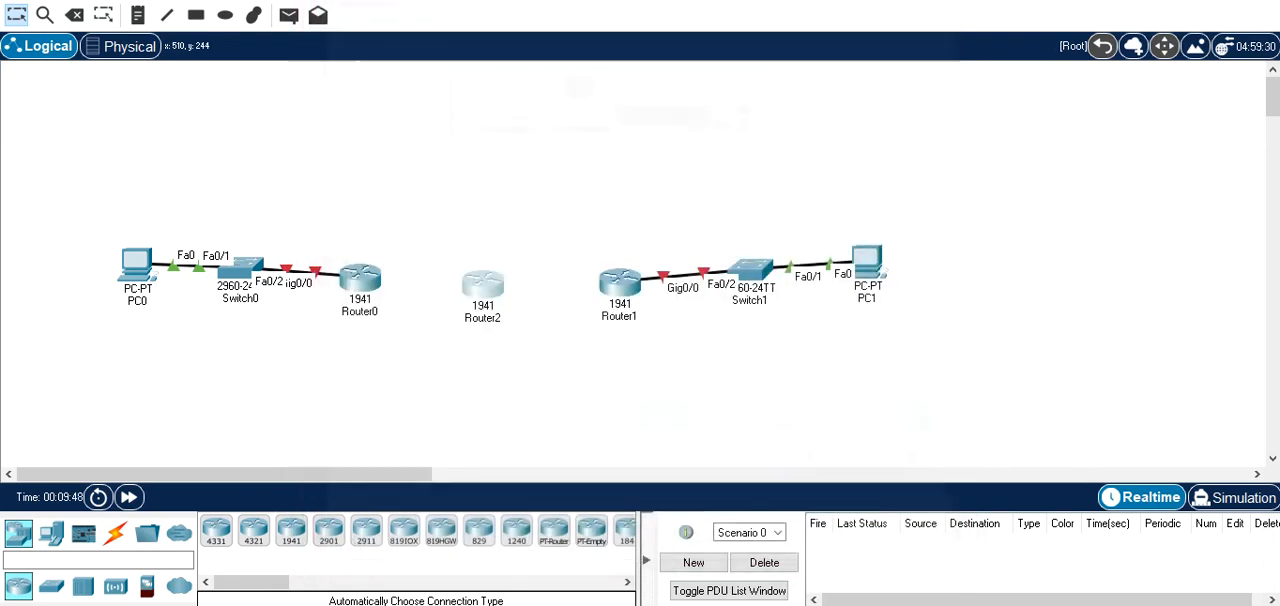
Install an HWIC-2T serial module in the first expansion slot of Router1.
{"action": "left_click", "coordinate": [620, 285]}
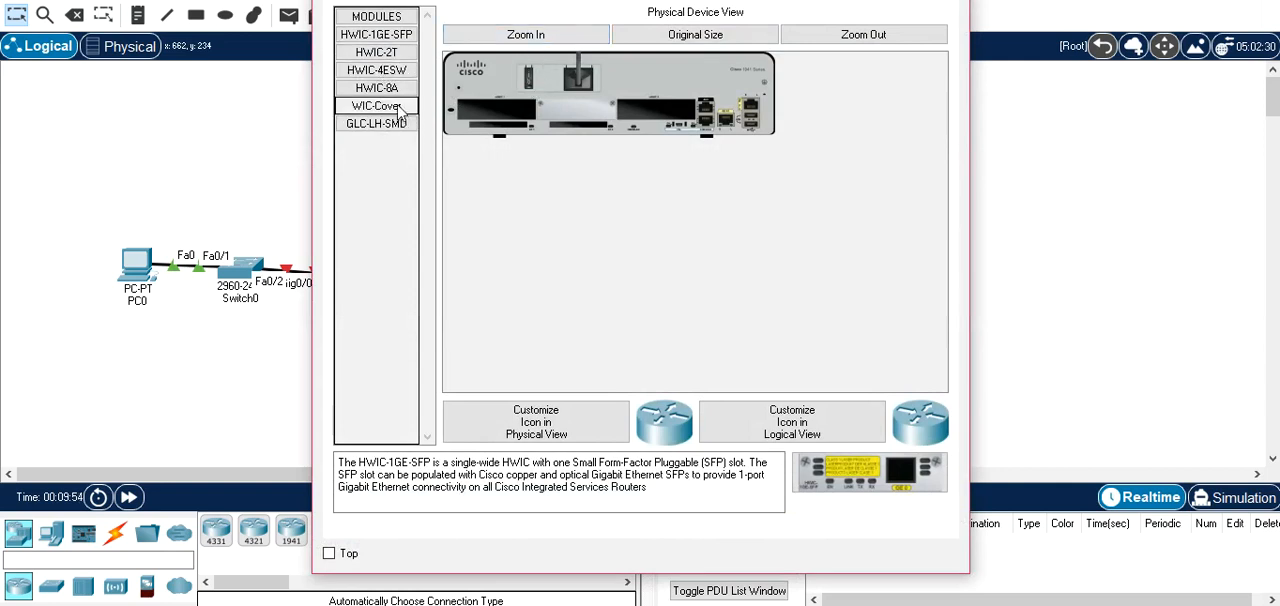
{"action": "left_click_drag", "start_coordinate": [377, 53], "coordinate": [512, 108]}
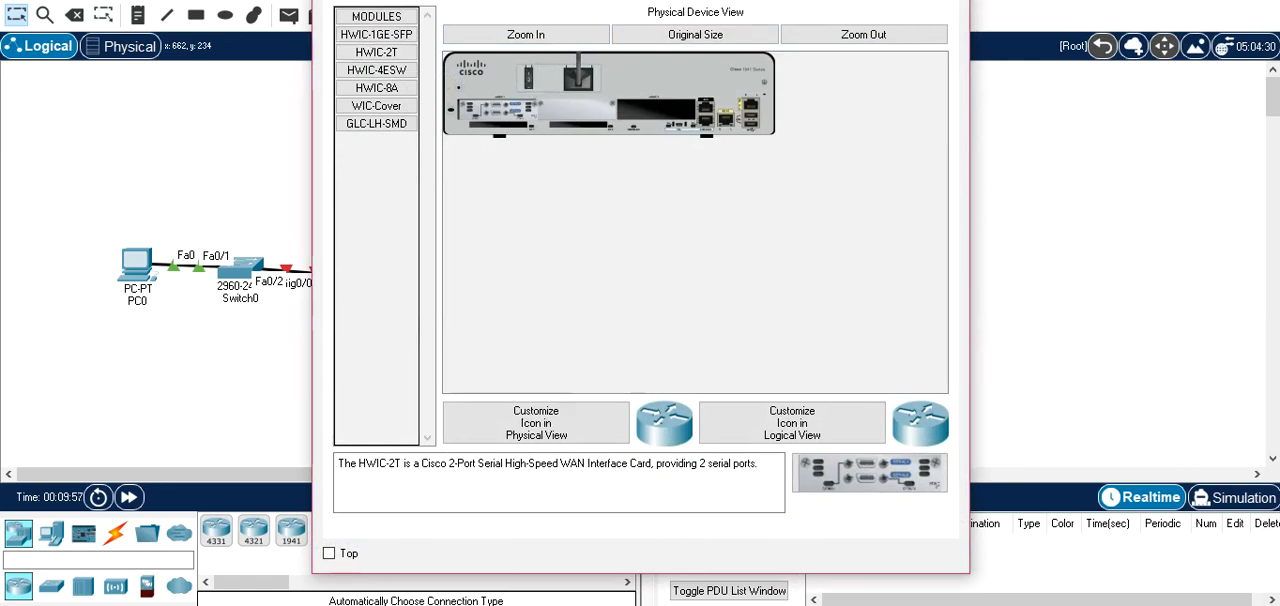
{"action": "left_click", "coordinate": [948, 1]}
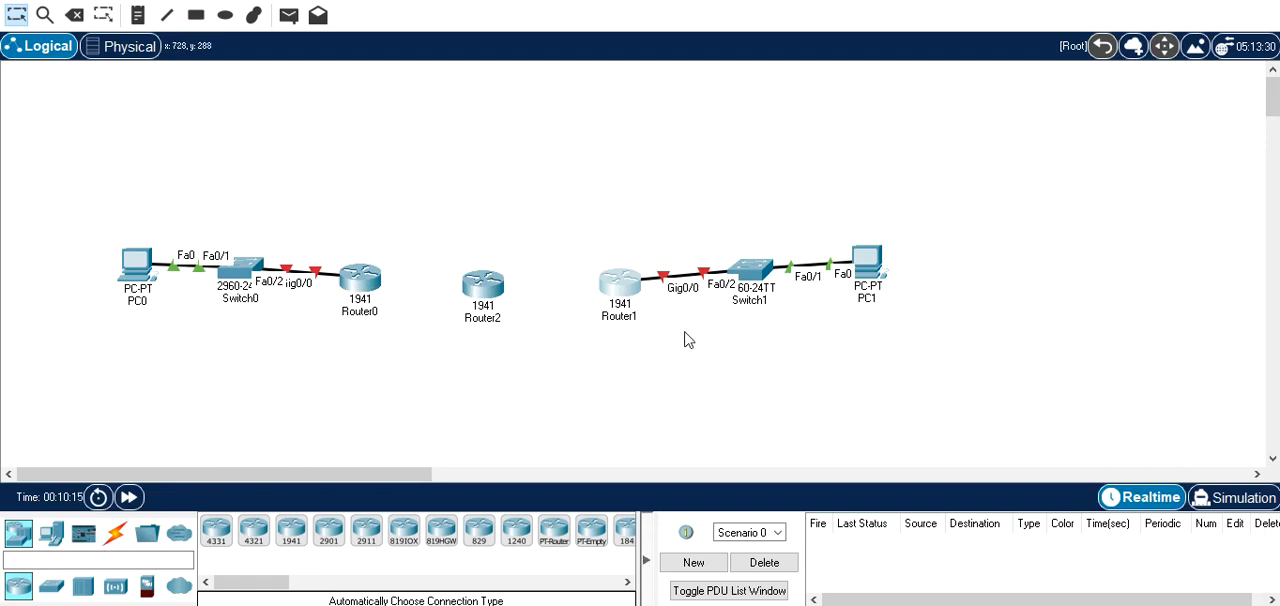
Cable Router0 to Router2 and Router1 to Router2 with automatically chosen serial connections.
{"action": "left_click", "coordinate": [117, 535]}
{"action": "left_click", "coordinate": [215, 532]}
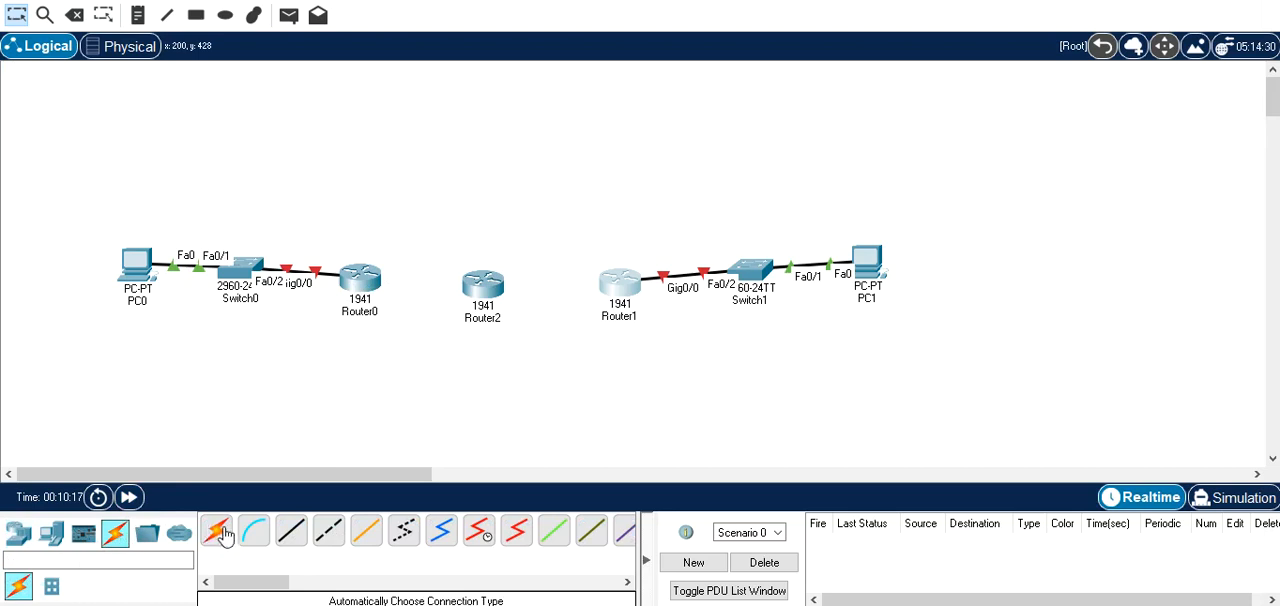
{"action": "left_click", "coordinate": [372, 278]}
{"action": "left_click", "coordinate": [482, 286]}
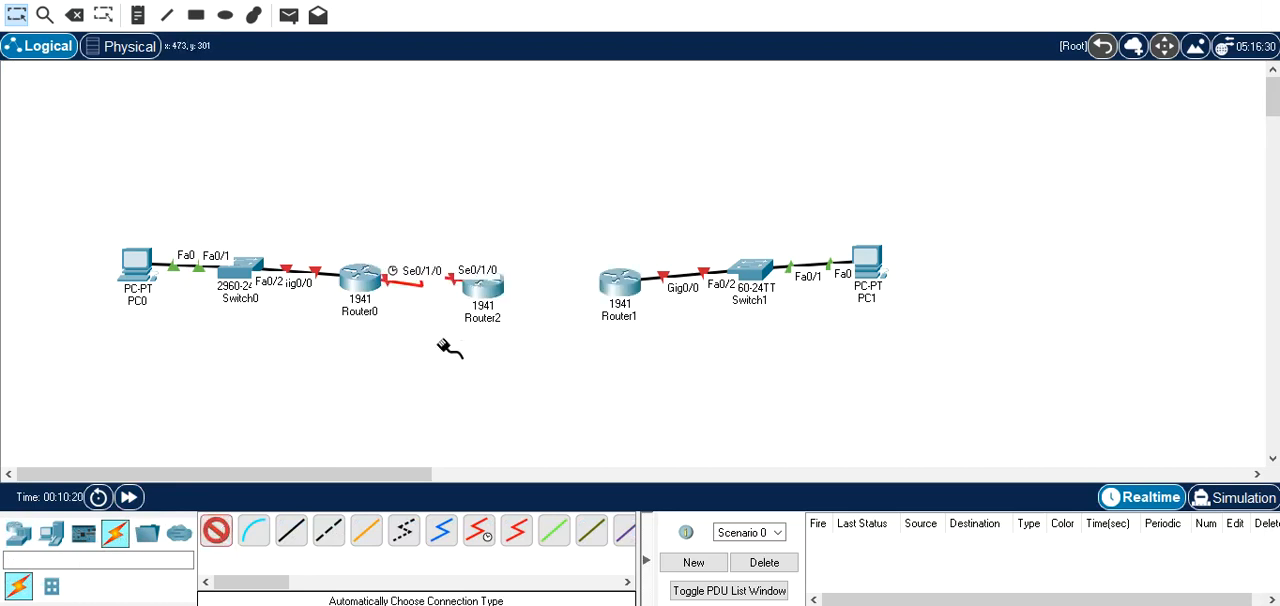
{"action": "left_click", "coordinate": [617, 282]}
{"action": "left_click", "coordinate": [482, 295]}
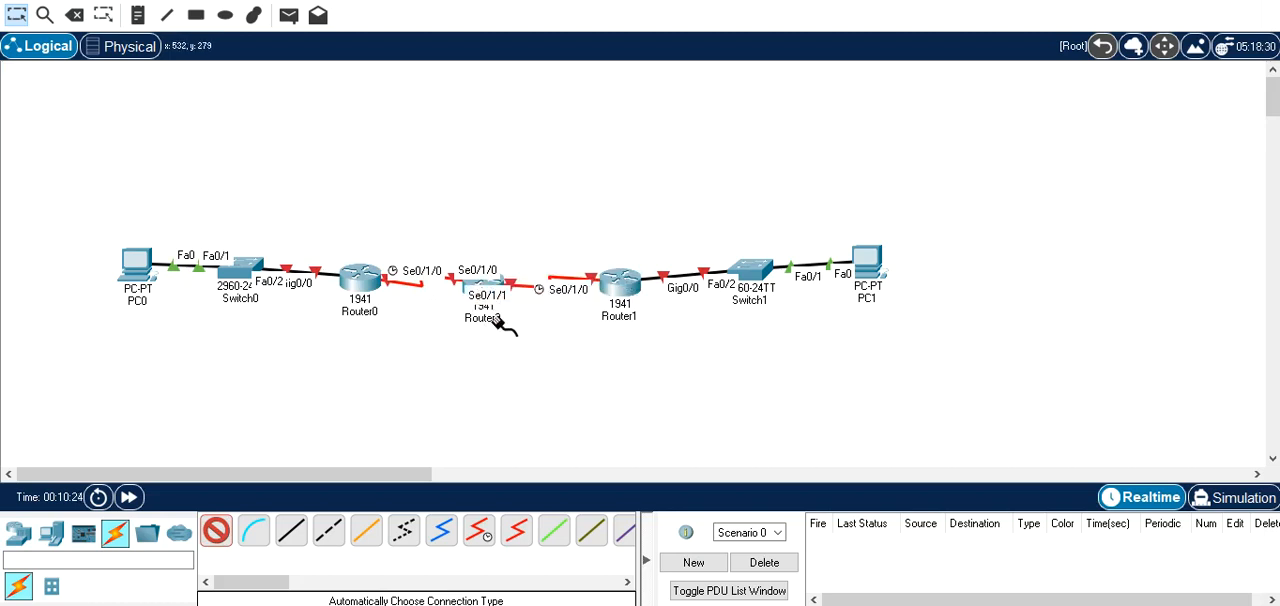
{"action": "key", "text": "Escape"}
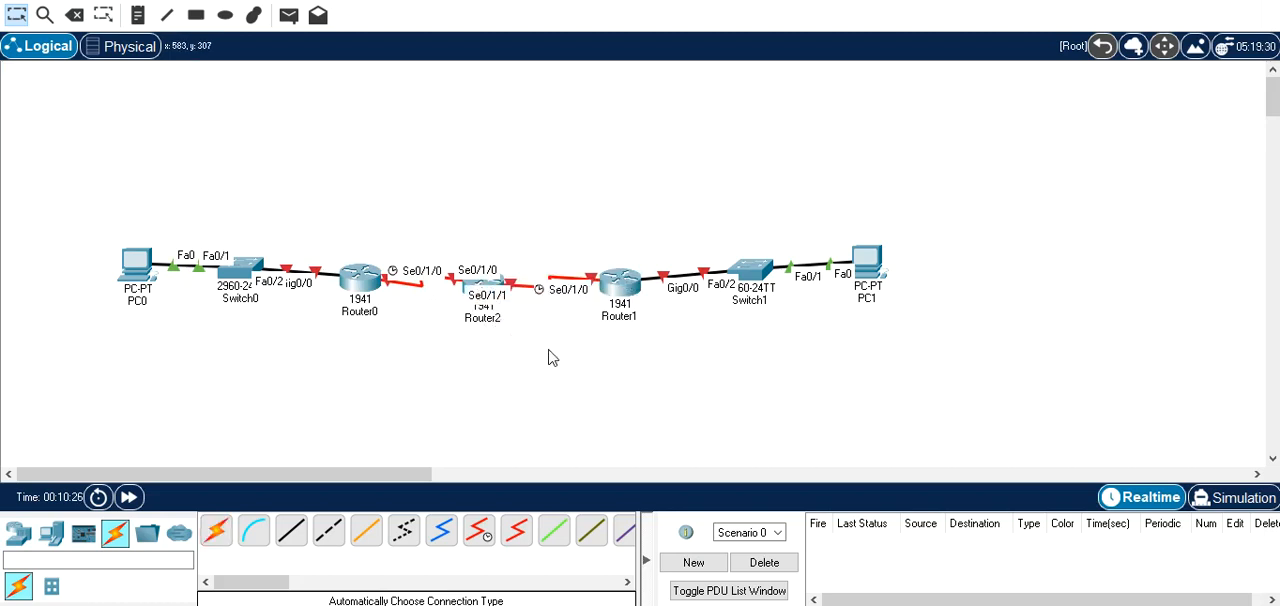
Reattach Router1's end of the Router2 link to Serial0/1/1 and place Router2 above the other two routers.
{"action": "left_click", "coordinate": [613, 284]}
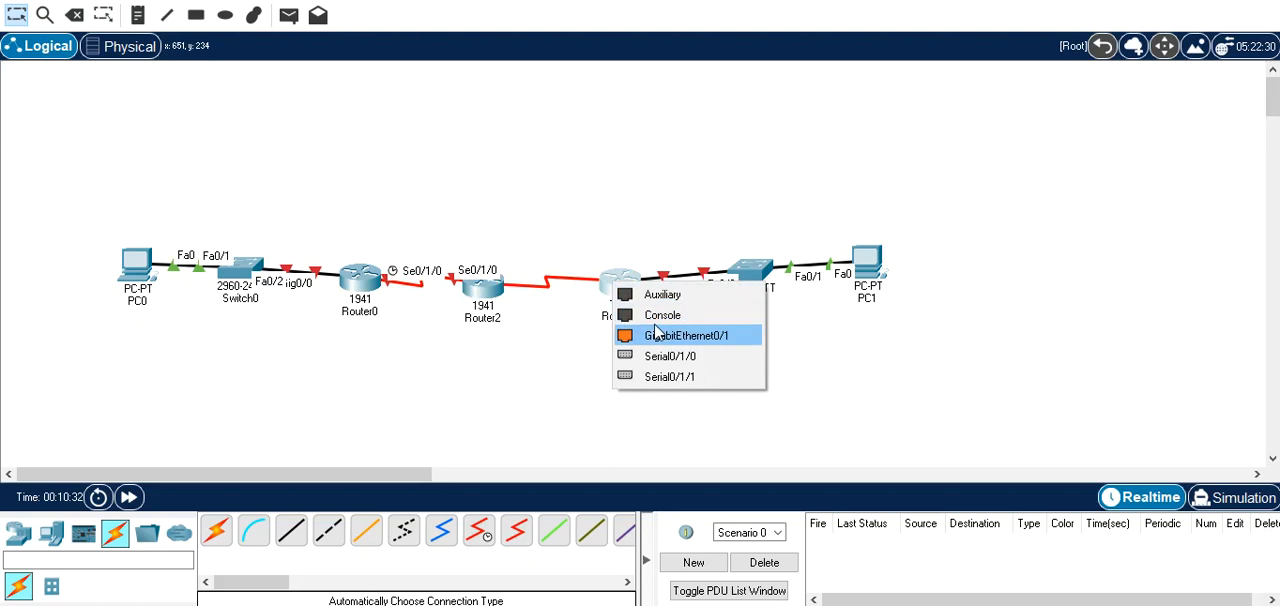
{"action": "left_click", "coordinate": [669, 377]}
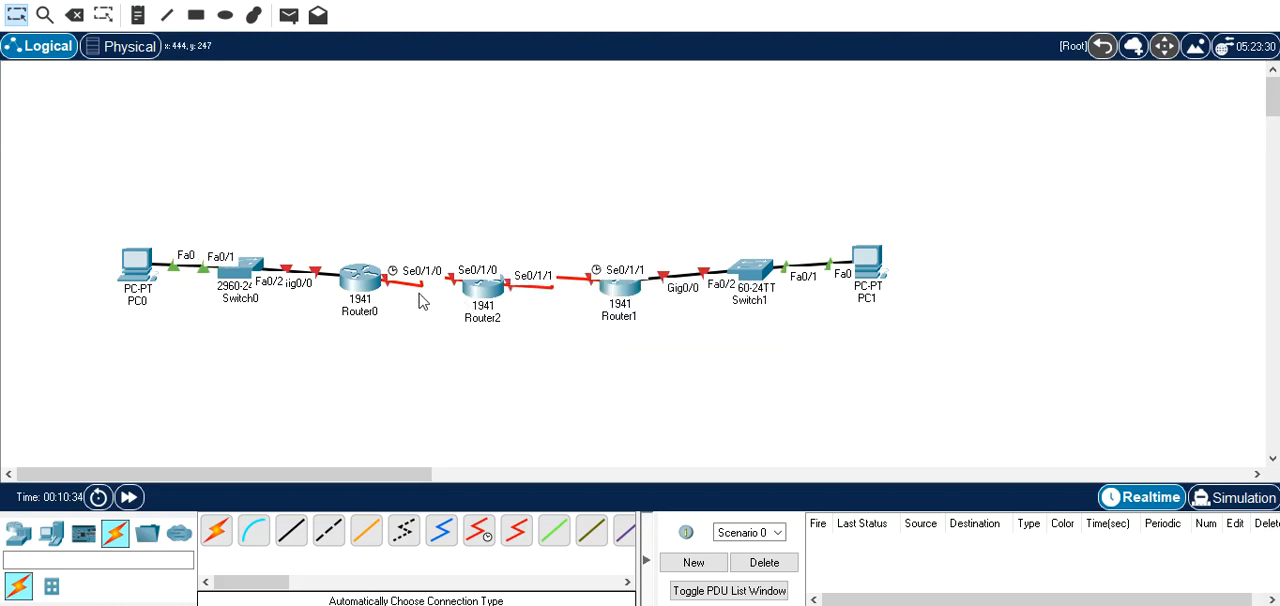
{"action": "left_click_drag", "start_coordinate": [484, 293], "coordinate": [481, 162]}
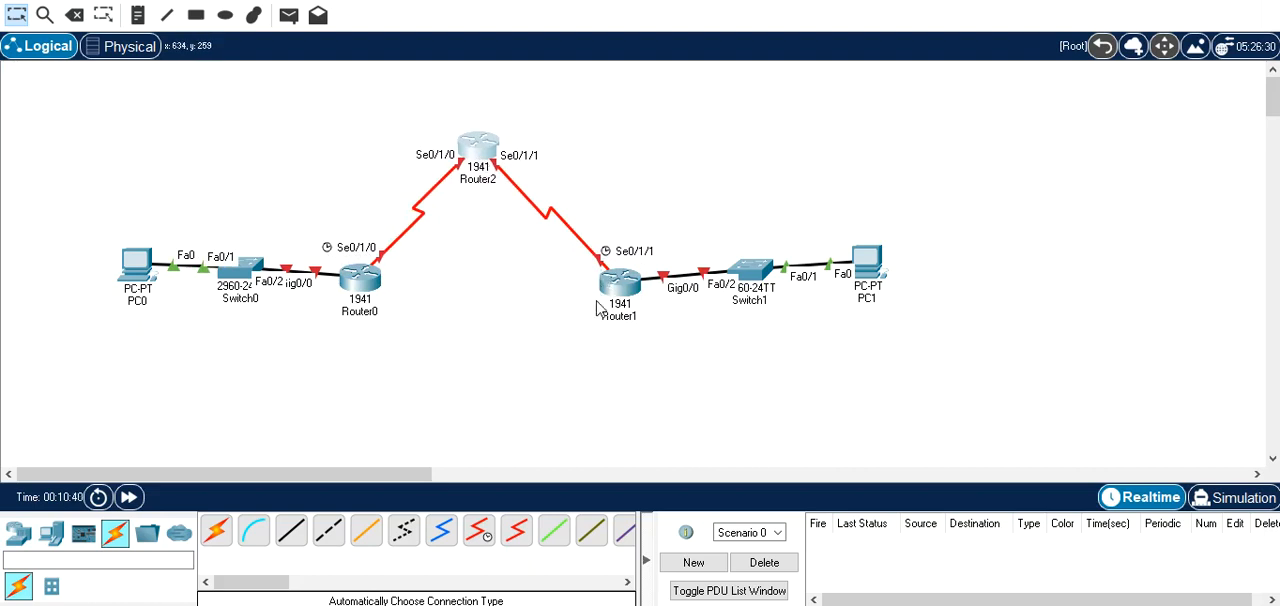
Spread out the layout by moving PC0 and Switch0 away from Router0, and Switch1 and PC1 away from Router1.
{"action": "mouse_move", "coordinate": [600, 320]}
{"action": "left_click_drag", "start_coordinate": [98, 196], "coordinate": [246, 344]}
{"action": "left_click_drag", "start_coordinate": [242, 273], "coordinate": [197, 281]}
{"action": "left_click", "coordinate": [1010, 224]}
{"action": "left_click_drag", "start_coordinate": [1010, 224], "coordinate": [746, 334]}
{"action": "left_click_drag", "start_coordinate": [755, 270], "coordinate": [778, 283]}
{"action": "left_click", "coordinate": [824, 348]}
{"action": "left_click_drag", "start_coordinate": [891, 288], "coordinate": [899, 292]}
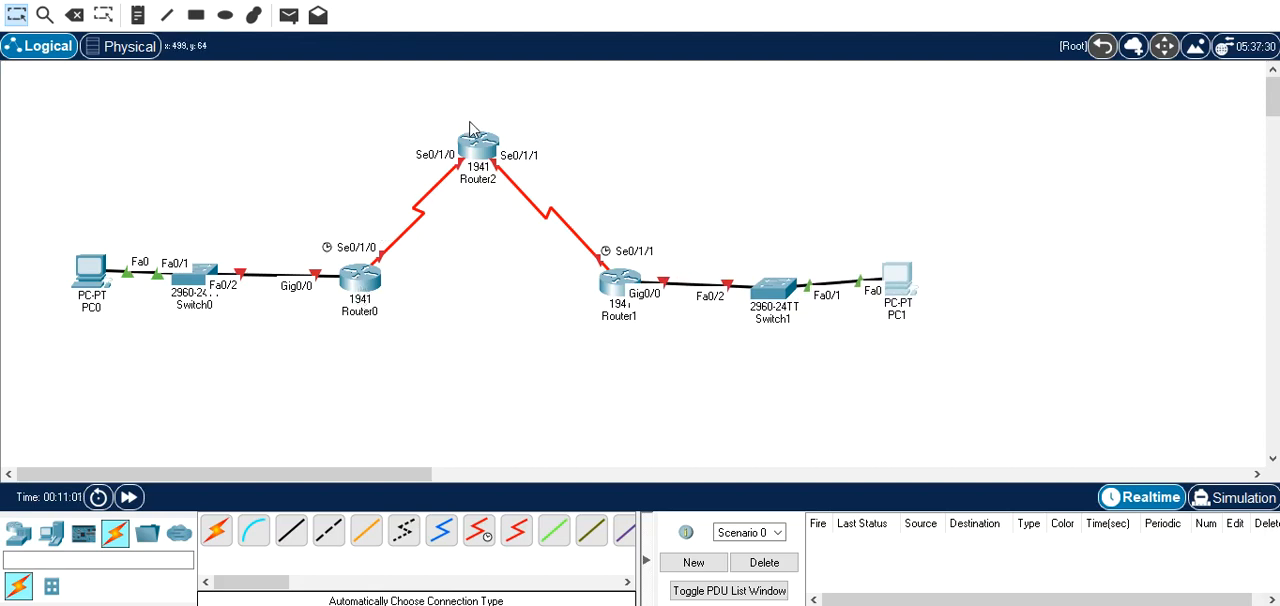
{"action": "mouse_move", "coordinate": [624, 287]}
{"action": "mouse_move", "coordinate": [622, 310]}
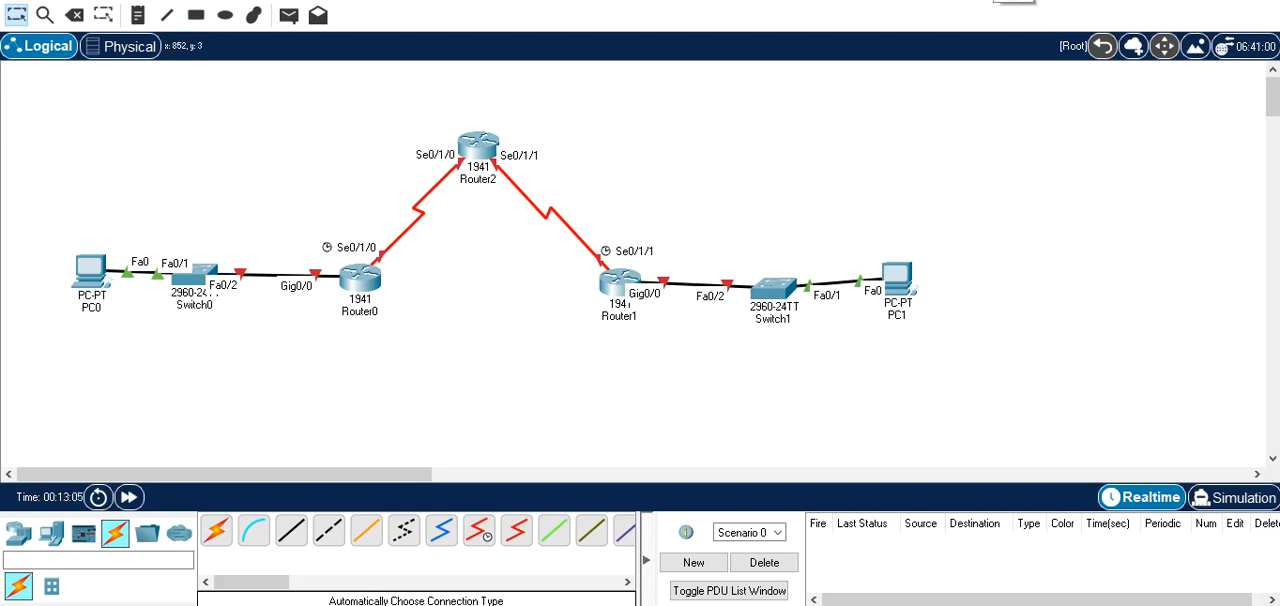
Give PC0 the static IPv4 address 10.0.0.1 with subnet mask 255.0.0.0.
{"action": "left_click", "coordinate": [92, 276]}
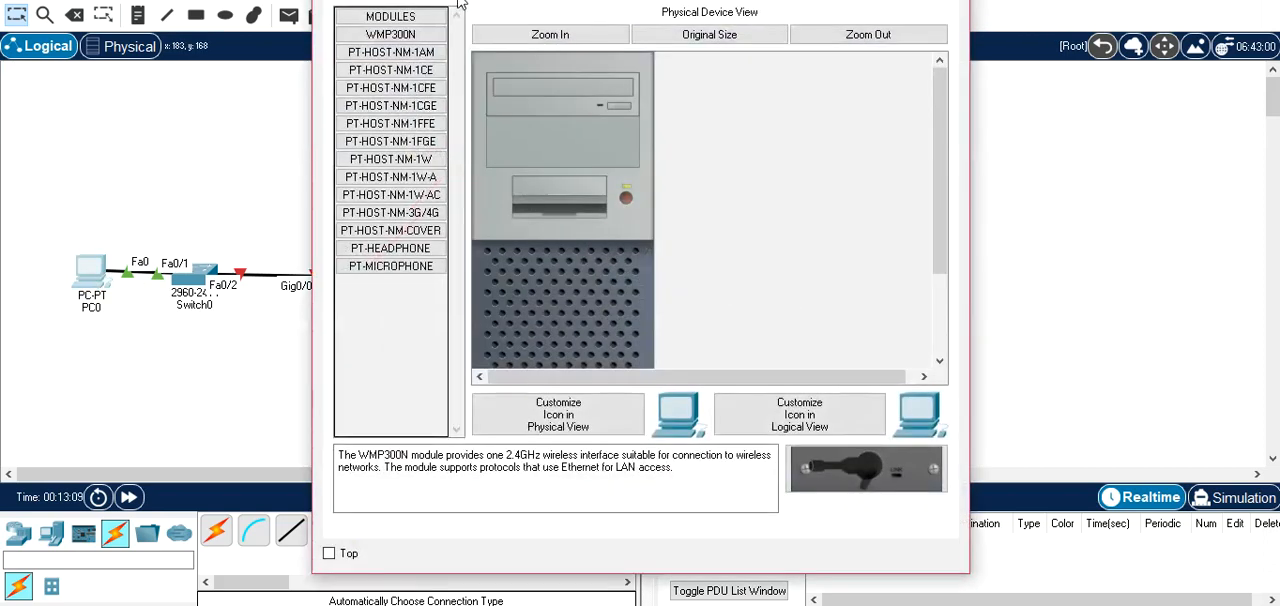
{"action": "left_click", "coordinate": [415, 0]}
{"action": "left_click", "coordinate": [465, 0]}
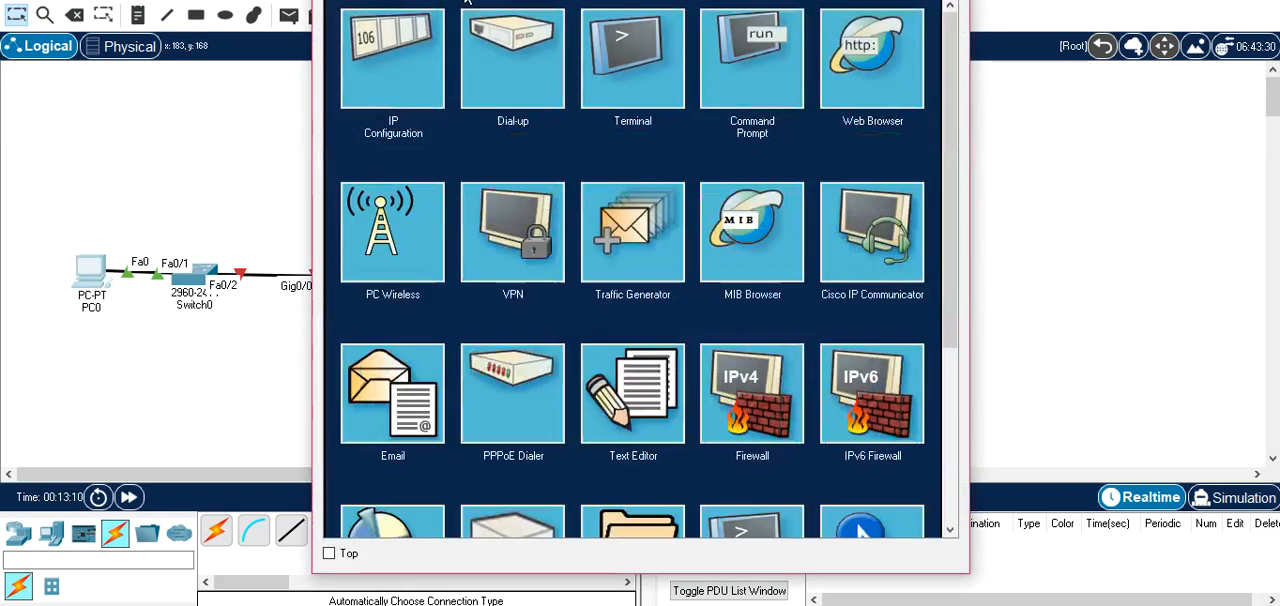
{"action": "left_click", "coordinate": [403, 70]}
{"action": "left_click", "coordinate": [590, 114]}
{"action": "type", "text": "1"}
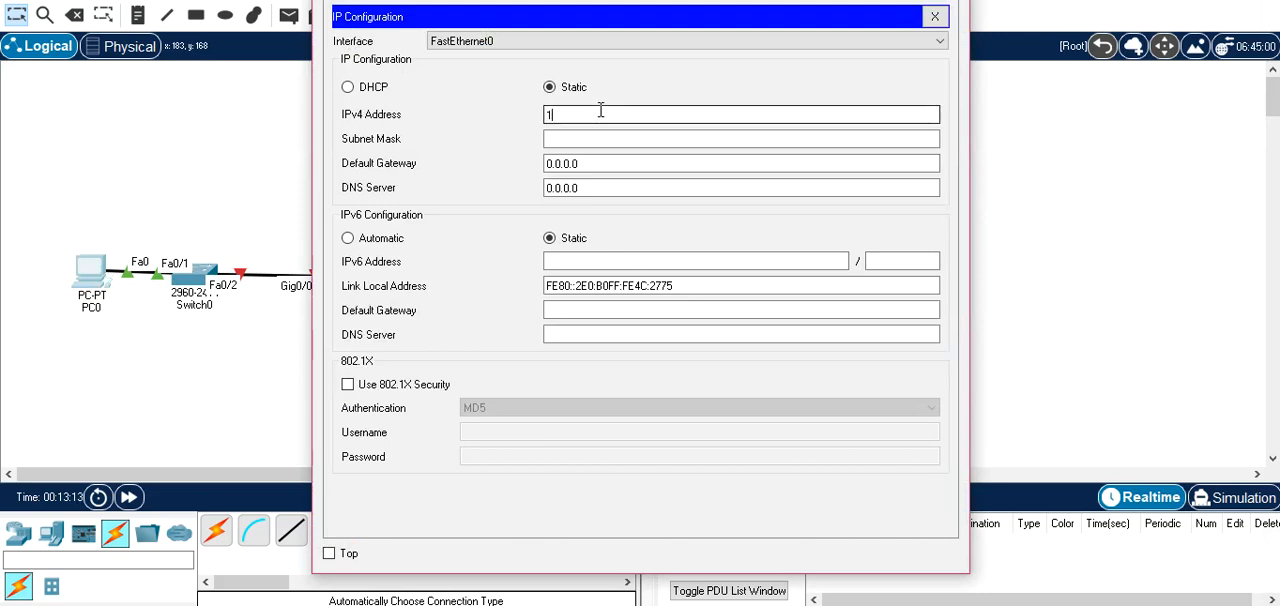
{"action": "type", "text": "0.0.0.1"}
{"action": "key", "text": "Tab"}
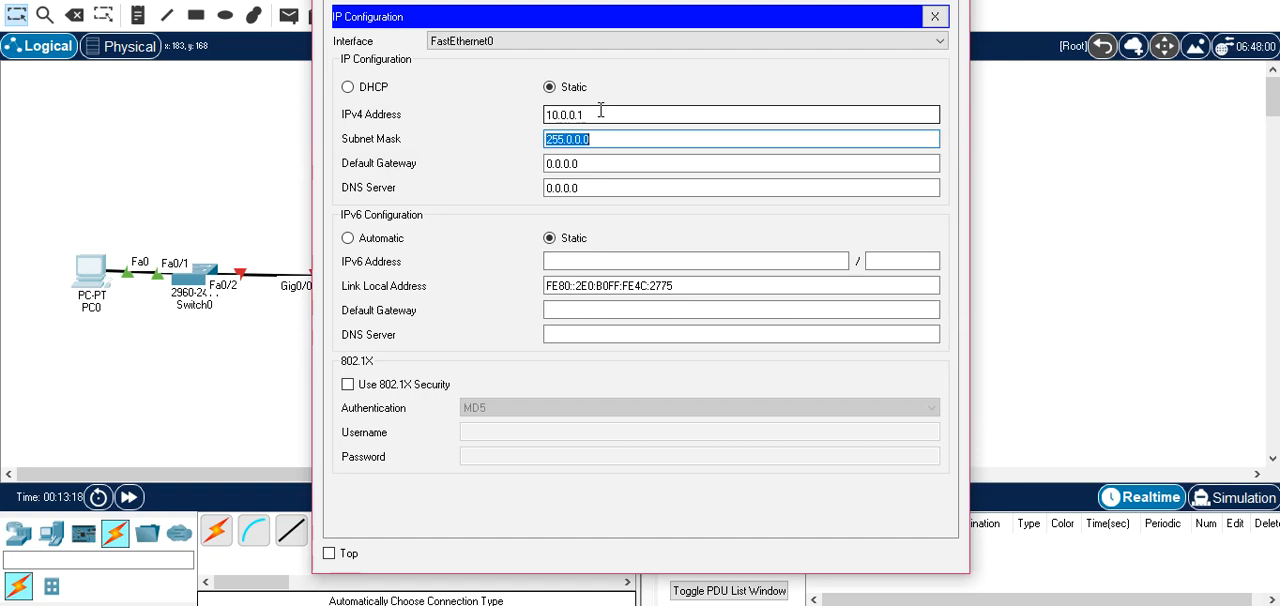
Set PC0's default gateway to 10.0.0.254 and close its configuration window.
{"action": "key", "text": "Tab"}
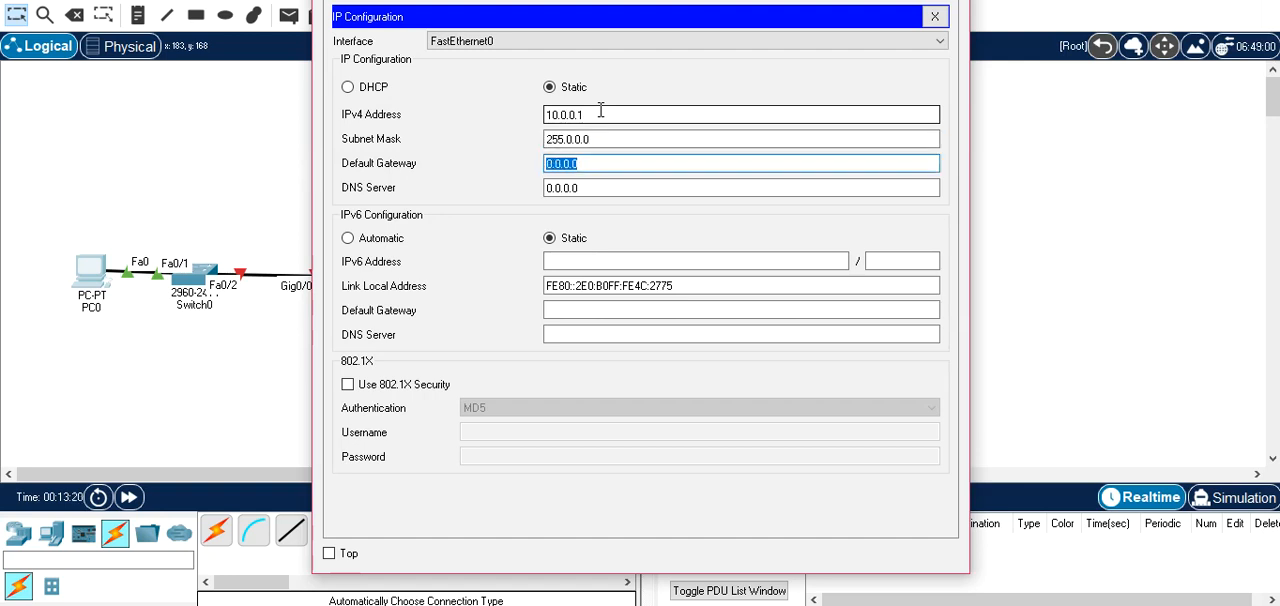
{"action": "type", "text": "10.0.0.254"}
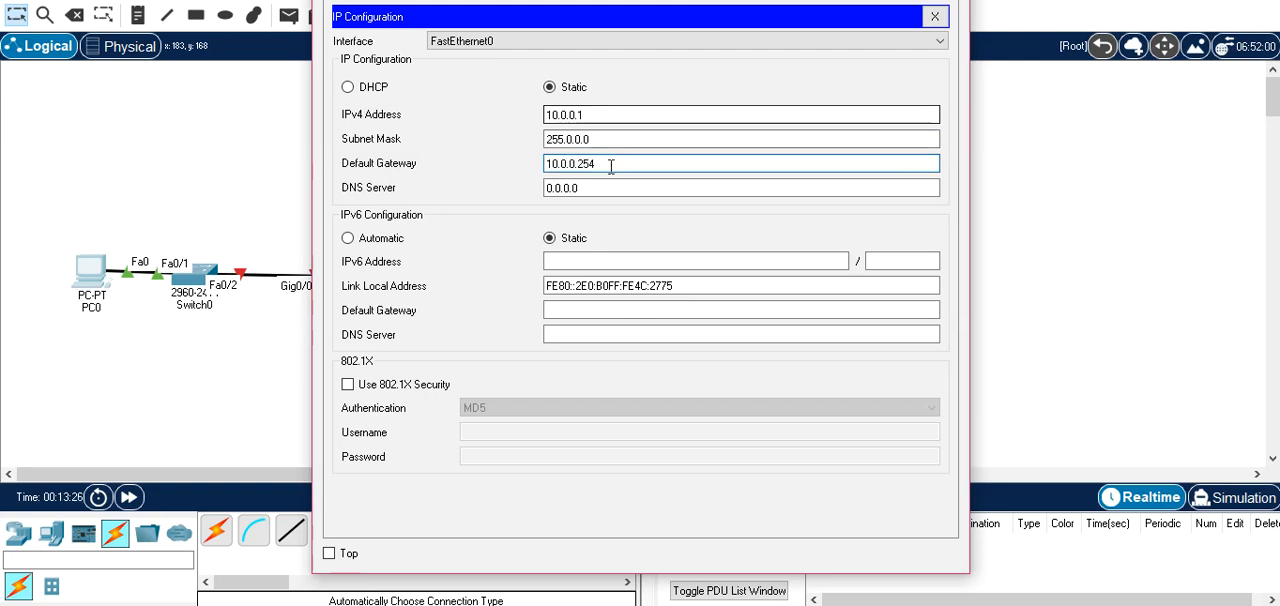
{"action": "left_click", "coordinate": [947, 2]}
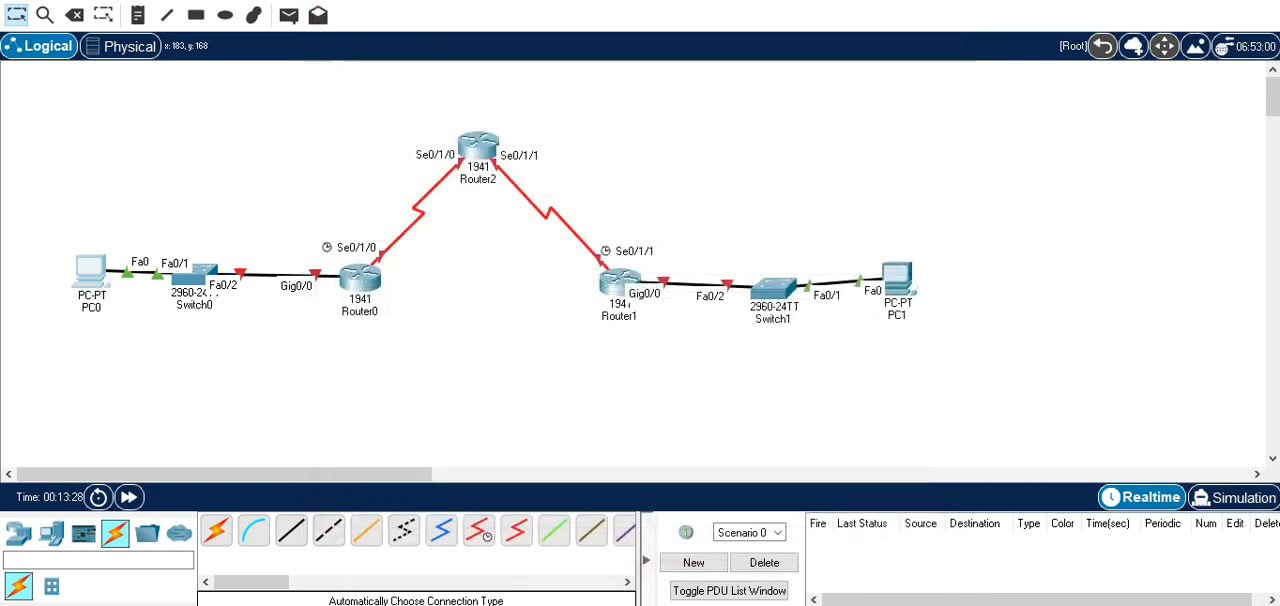
Open Router0's command line and decline the initial configuration dialog.
{"action": "left_click", "coordinate": [360, 285]}
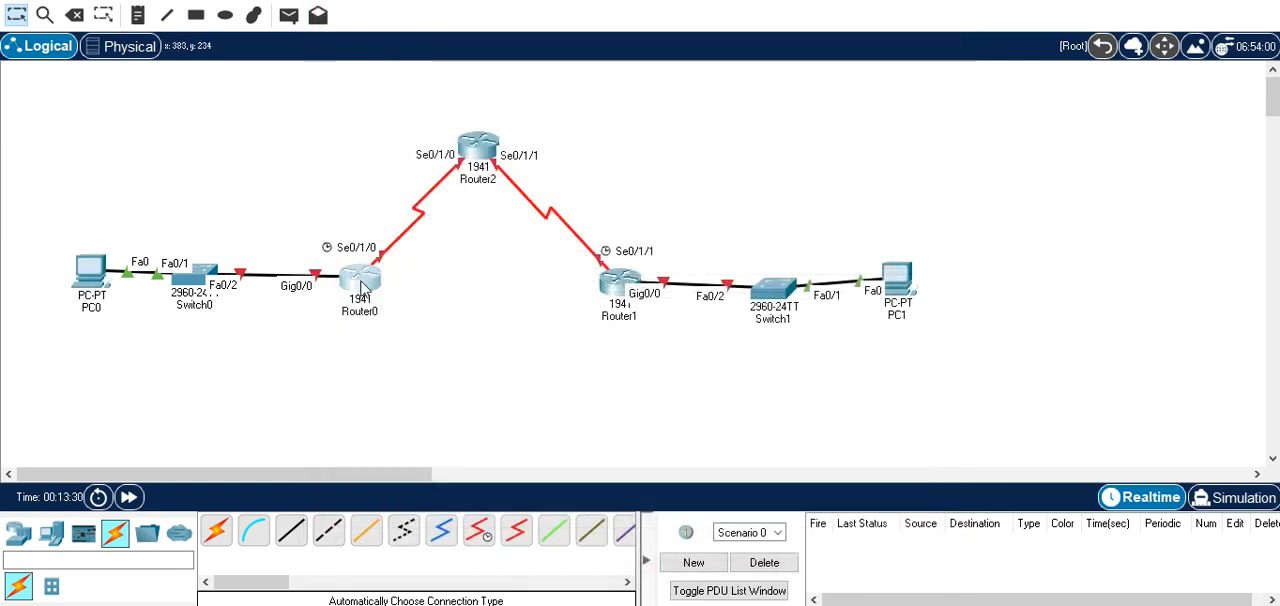
{"action": "left_click", "coordinate": [458, 2]}
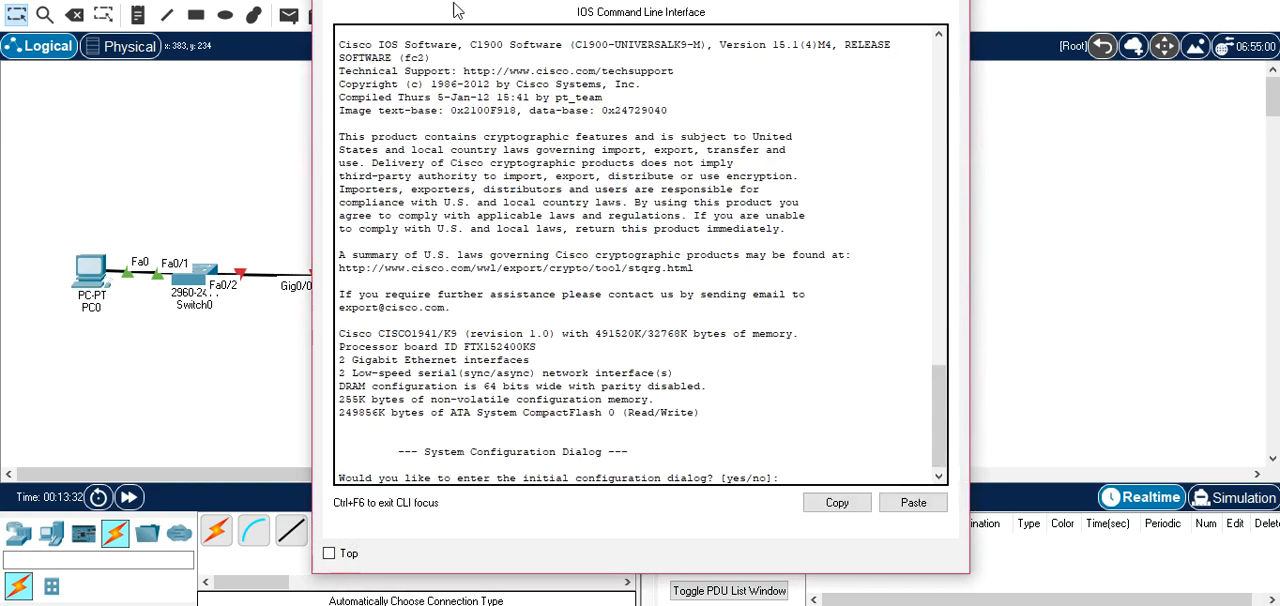
{"action": "key", "text": "Return"}
{"action": "type", "text": "NO"}
{"action": "key", "text": "Return"}
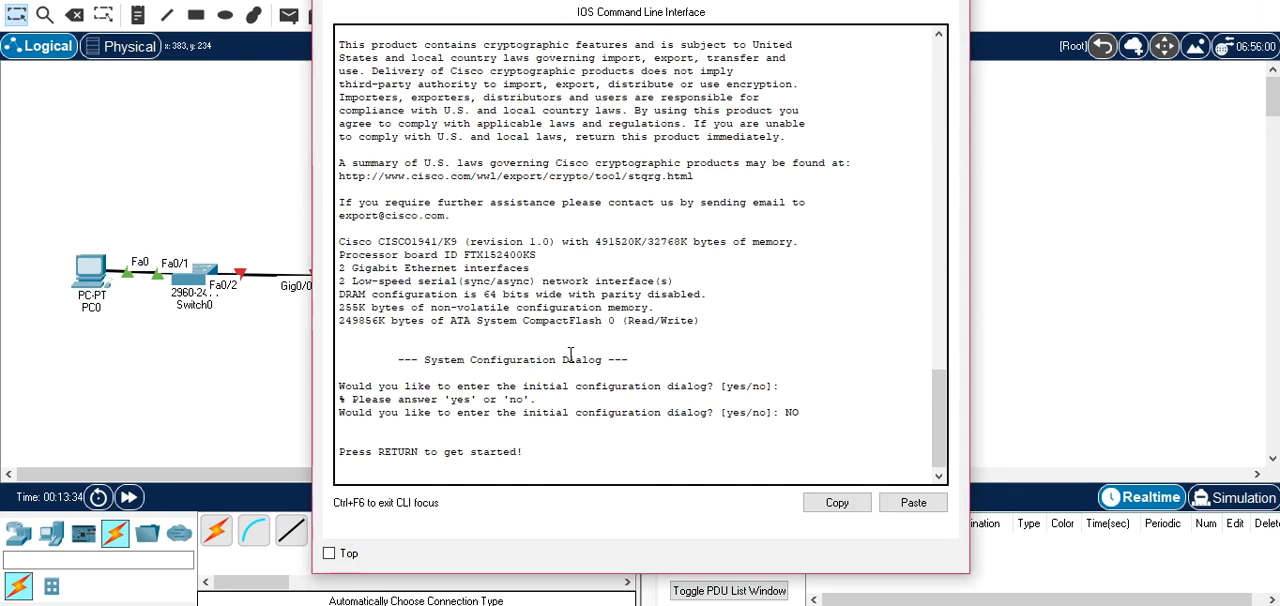
{"action": "key", "text": "Return"}
Enter privileged mode with enable, then global configuration mode with configure terminal on Router0.
{"action": "type", "text": "en"}
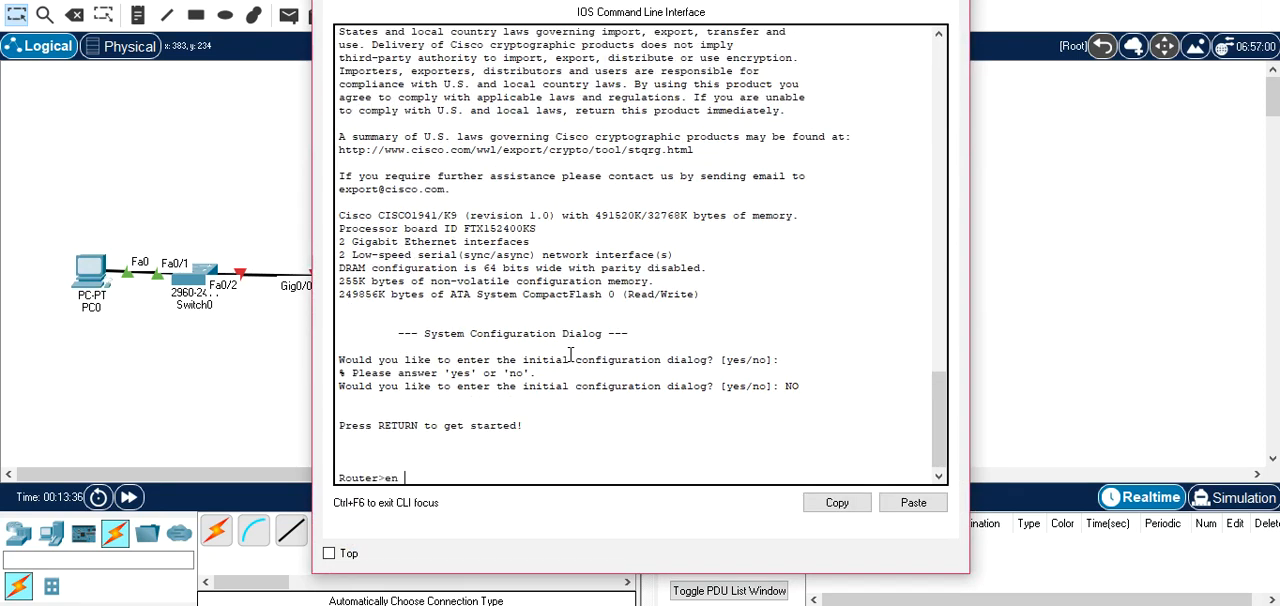
{"action": "key", "text": "Tab"}
{"action": "key", "text": "Return"}
{"action": "type", "text": "con"}
{"action": "key", "text": "Tab"}
{"action": "type", "text": "ff"}
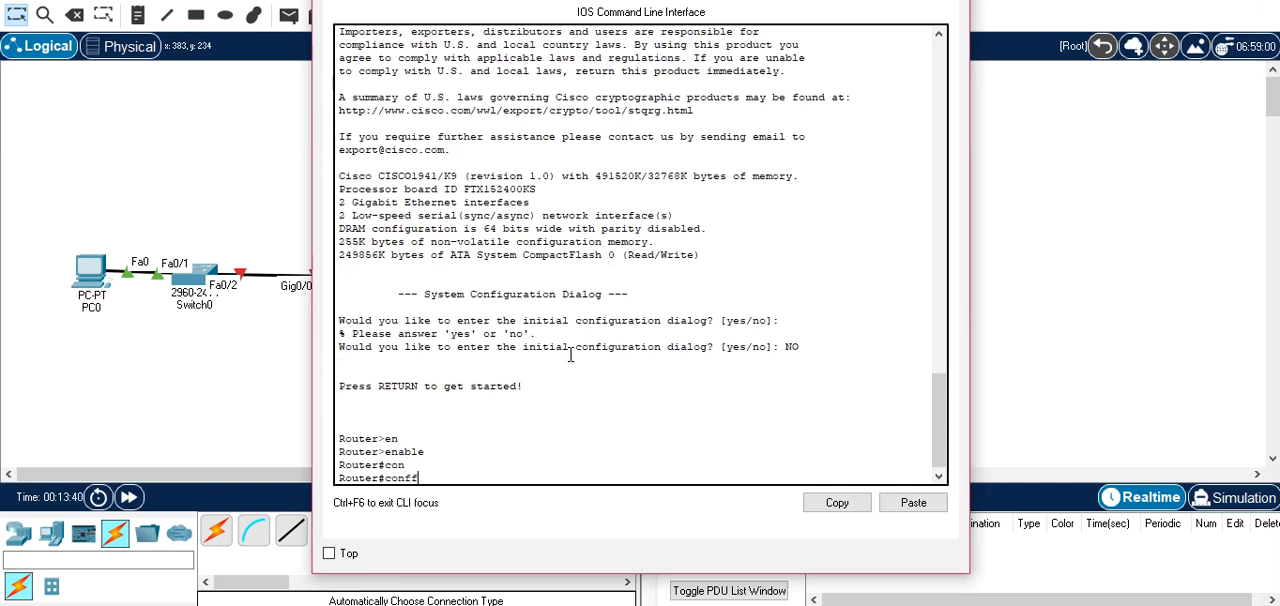
{"action": "key", "text": "Tab"}
{"action": "key", "text": "BackSpace"}
{"action": "key", "text": "Tab"}
{"action": "type", "text": "t"}
{"action": "key", "text": "Tab"}
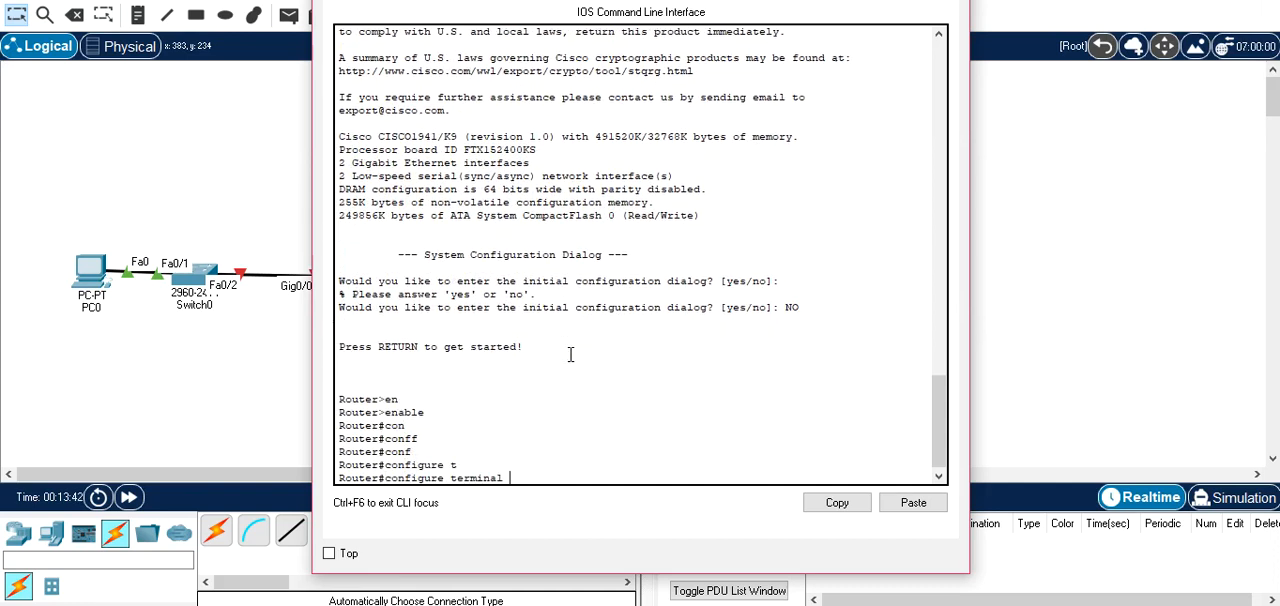
{"action": "key", "text": "Return"}
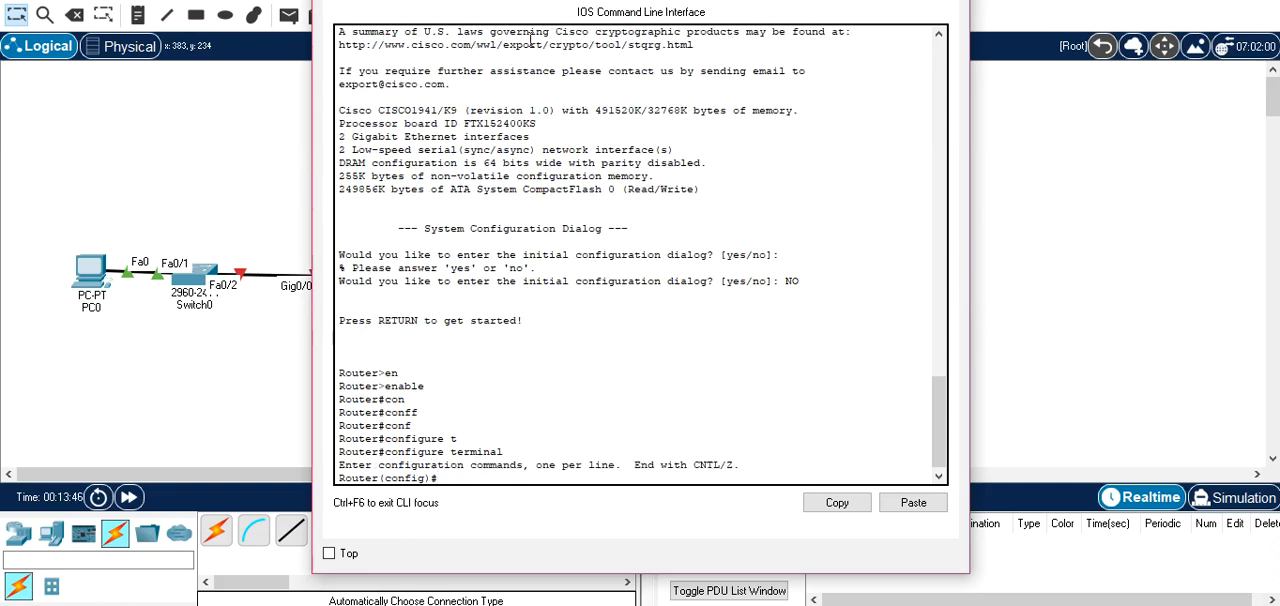
Enter interface configuration for gigabitEthernet 0/0 on Router0, keeping the topology's port labels in view.
{"action": "left_click_drag", "start_coordinate": [535, 0], "coordinate": [685, 1]}
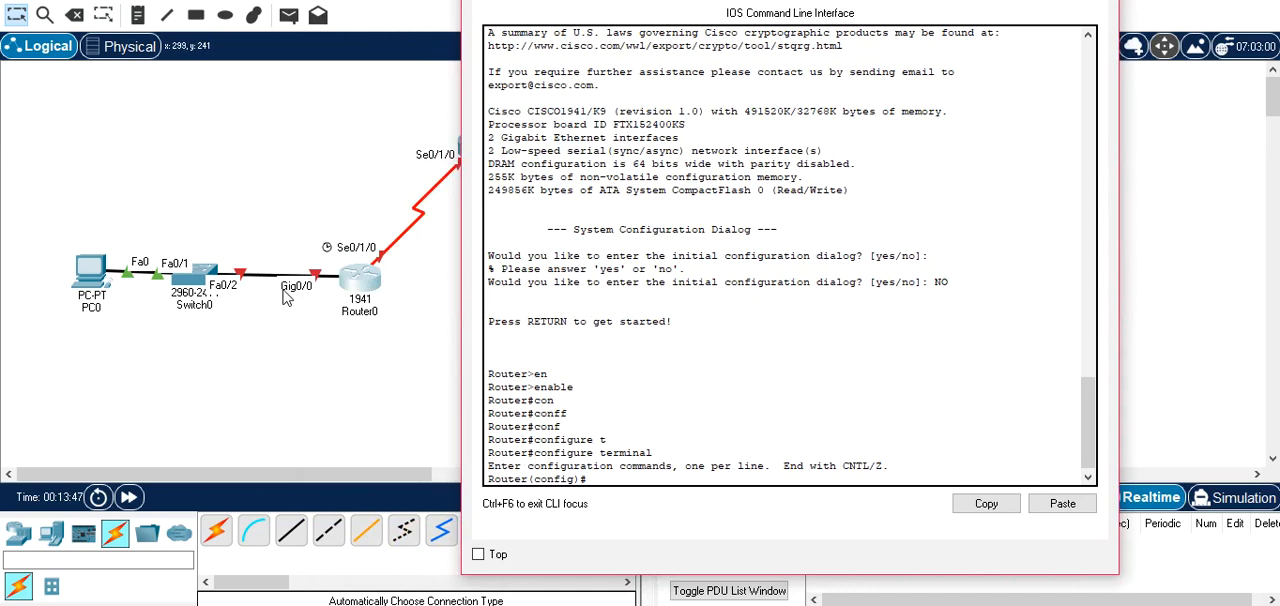
{"action": "type", "text": "in"}
{"action": "key", "text": "Tab"}
{"action": "type", "text": "g"}
{"action": "key", "text": "Tab"}
{"action": "type", "text": "0/0"}
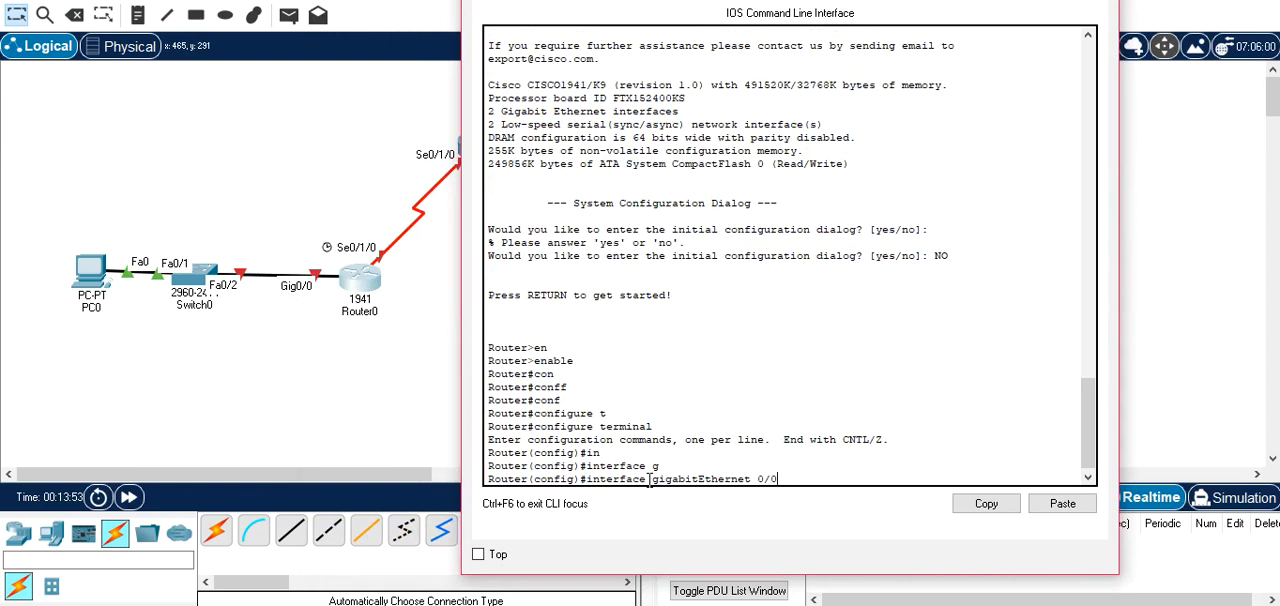
{"action": "key", "text": "Return"}
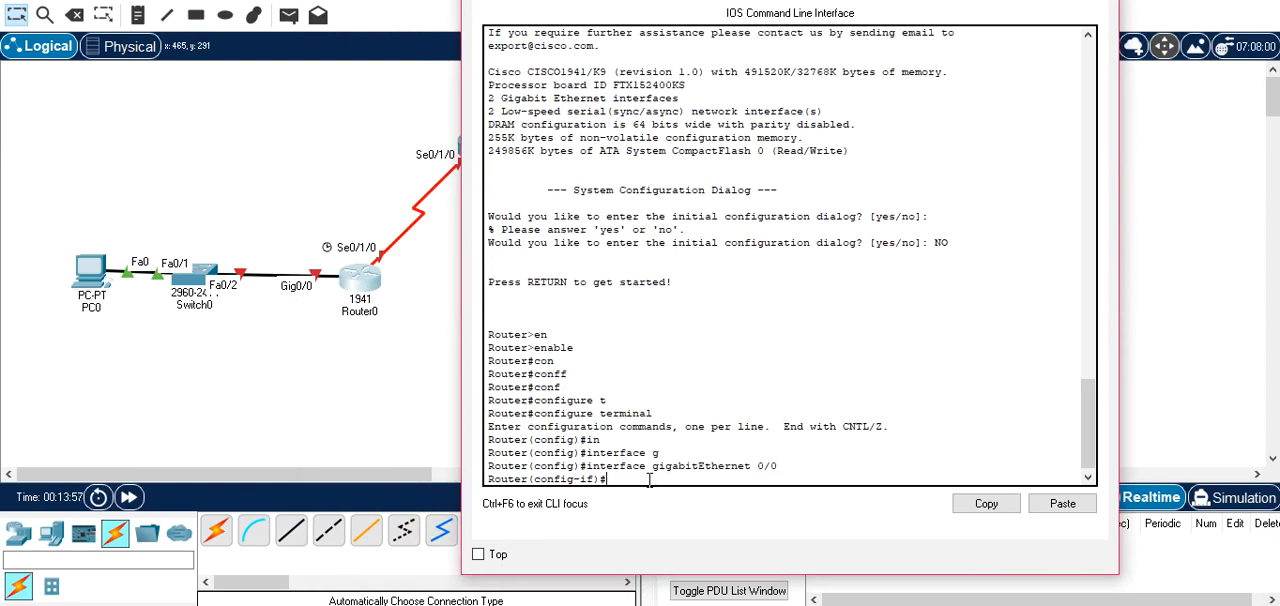
Assign IP address 10.0.0.254 with mask 255.0.0.0 to Router0's gigabitEthernet 0/0.
{"action": "type", "text": "ip ad"}
{"action": "key", "text": "Tab"}
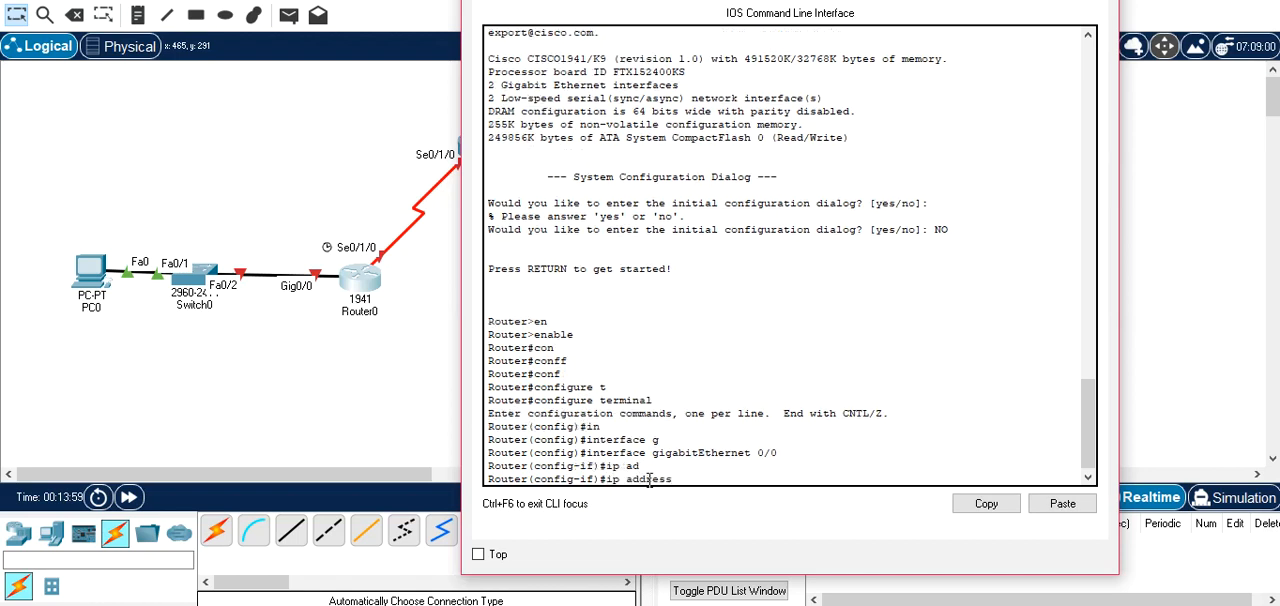
{"action": "type", "text": "10.0.0.254"}
{"action": "type", "text": "55.0.0.0"}
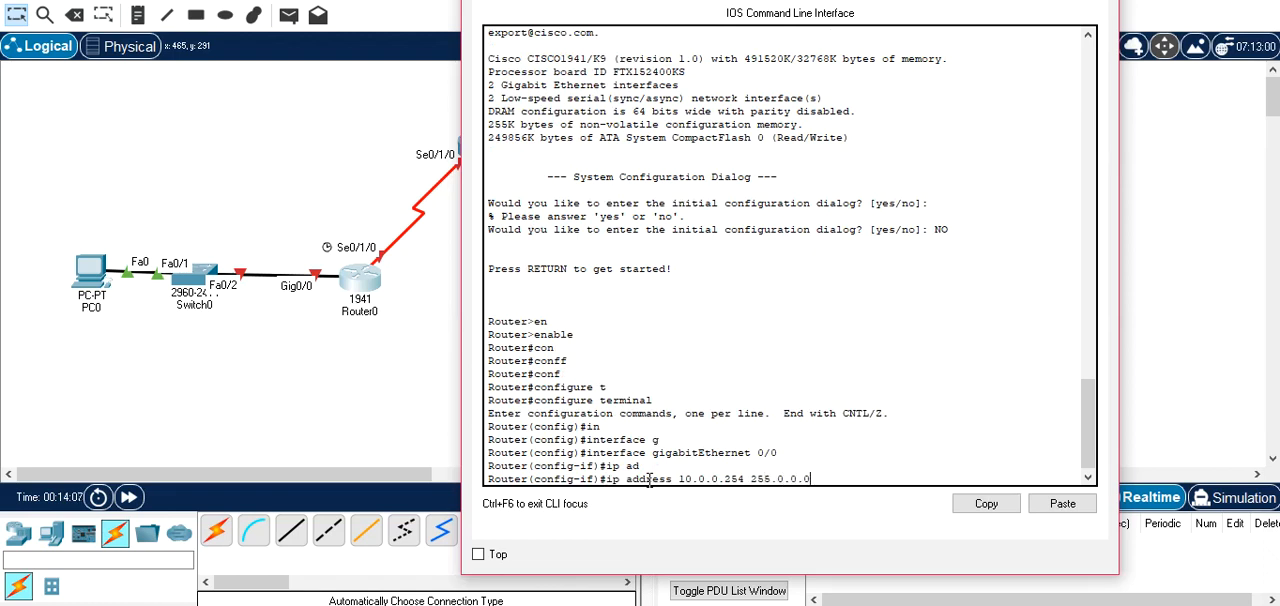
{"action": "key", "text": "Return"}
Enable Router0's gigabitEthernet 0/0 with no shutdown, then exit interface configuration and close the router window.
{"action": "type", "text": "NO SH"}
{"action": "key", "text": "Tab"}
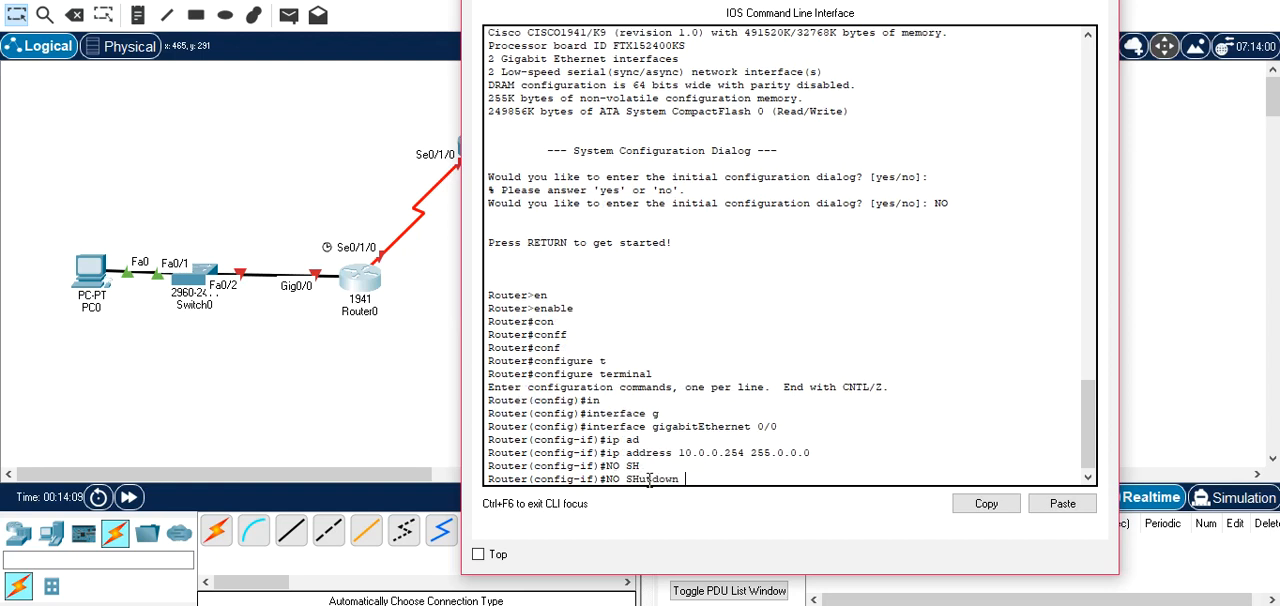
{"action": "key", "text": "Return"}
{"action": "type", "text": "exit"}
{"action": "key", "text": "Return"}
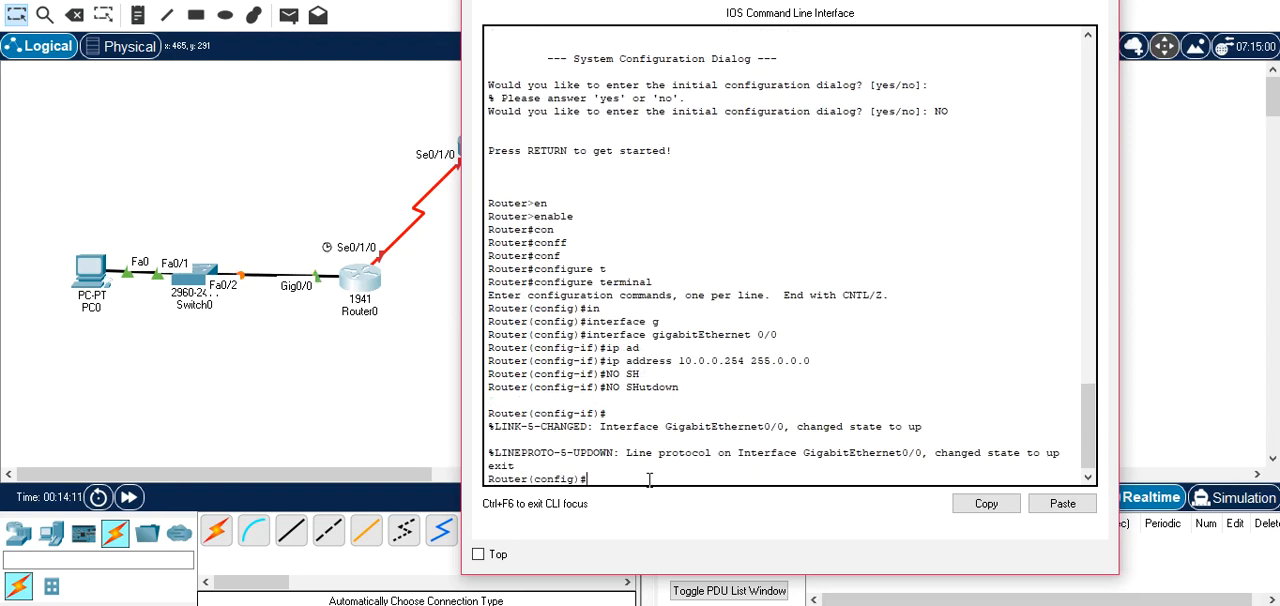
{"action": "left_click_drag", "start_coordinate": [790, 0], "coordinate": [617, 21]}
{"action": "left_click", "coordinate": [930, 0]}
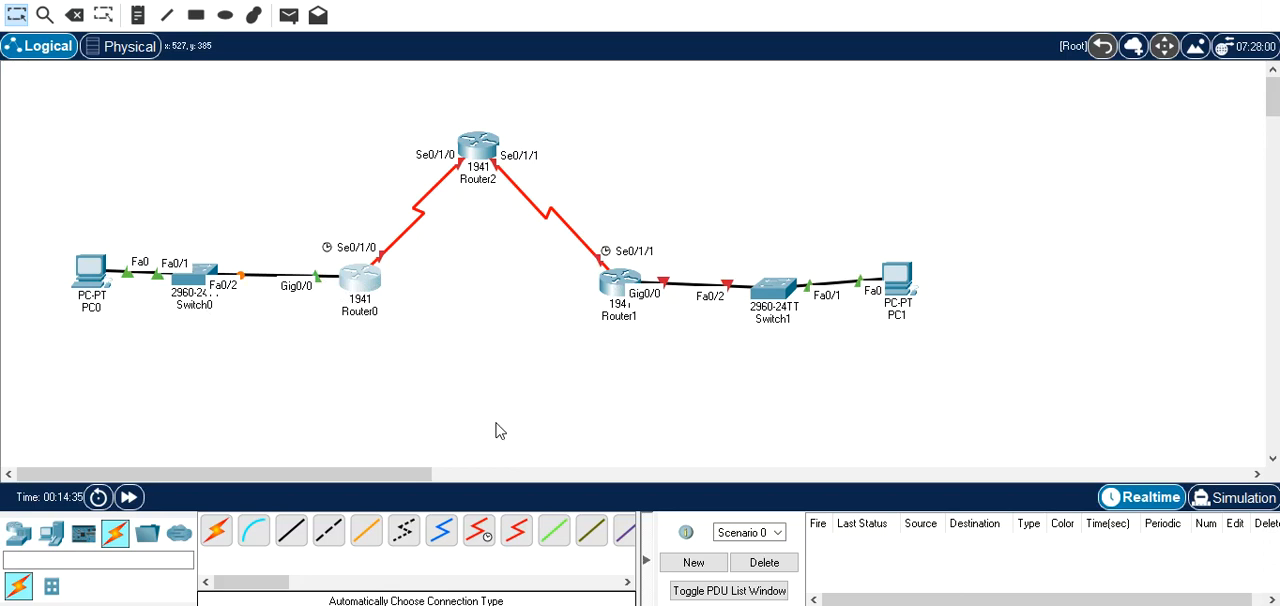
Shift PC1 slightly and give it the static IPv4 address 30.0.0.1 with subnet mask 255.0.0.0.
{"action": "left_click_drag", "start_coordinate": [917, 295], "coordinate": [918, 304]}
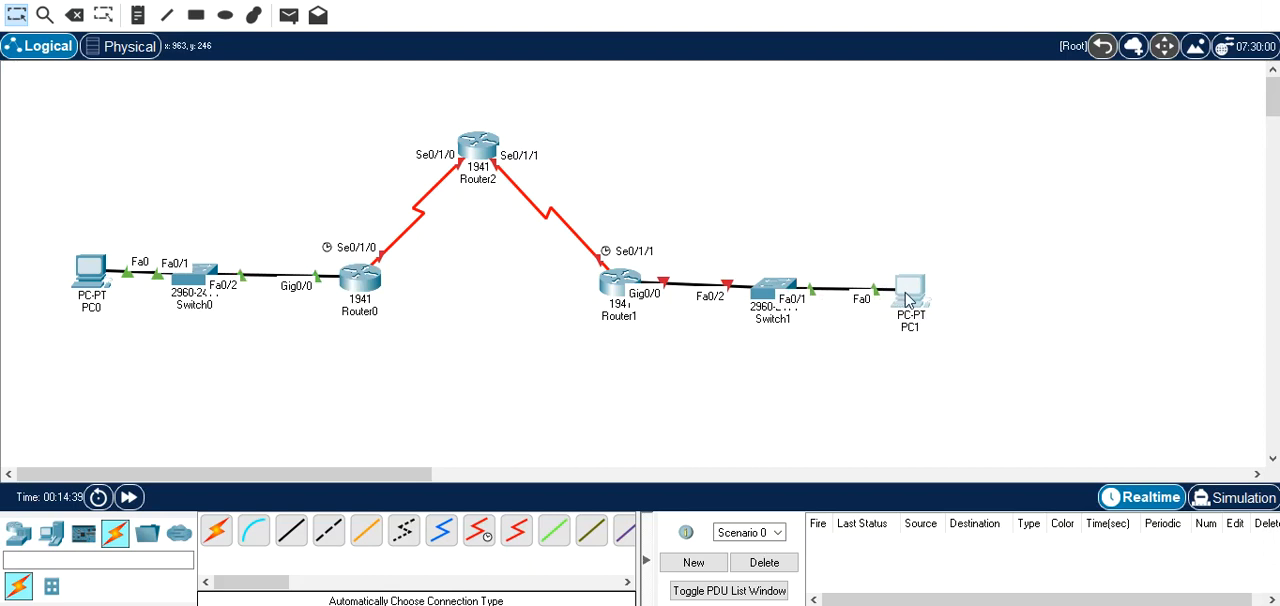
{"action": "left_click", "coordinate": [908, 300]}
{"action": "left_click", "coordinate": [449, 1]}
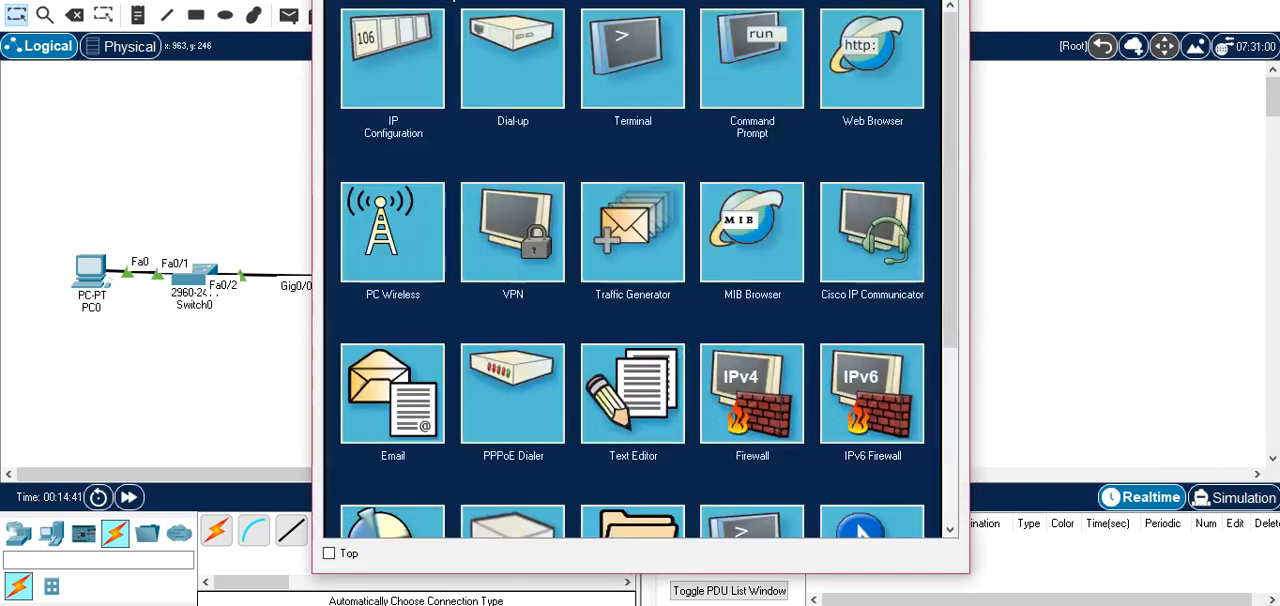
{"action": "left_click", "coordinate": [404, 96]}
{"action": "left_click", "coordinate": [566, 114]}
{"action": "type", "text": "30"}
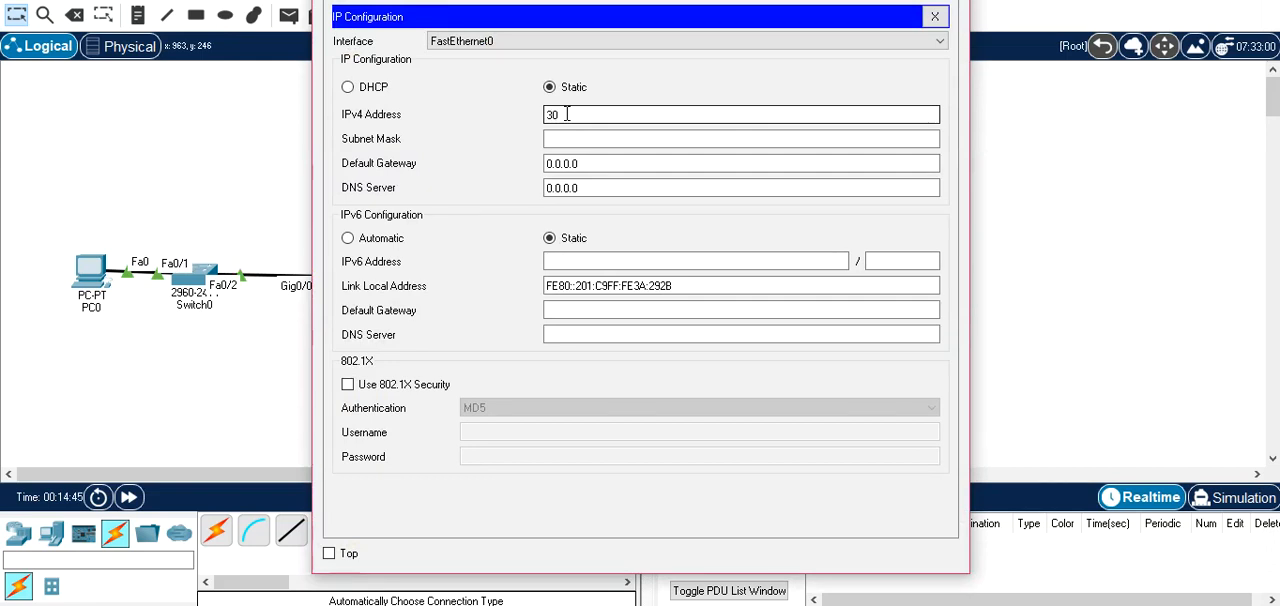
{"action": "type", "text": ".0.0.1"}
{"action": "key", "text": "Tab"}
{"action": "key", "text": "Tab"}
Set PC1's default gateway to 30.0.0.254.
{"action": "type", "text": "30.0.0.254"}
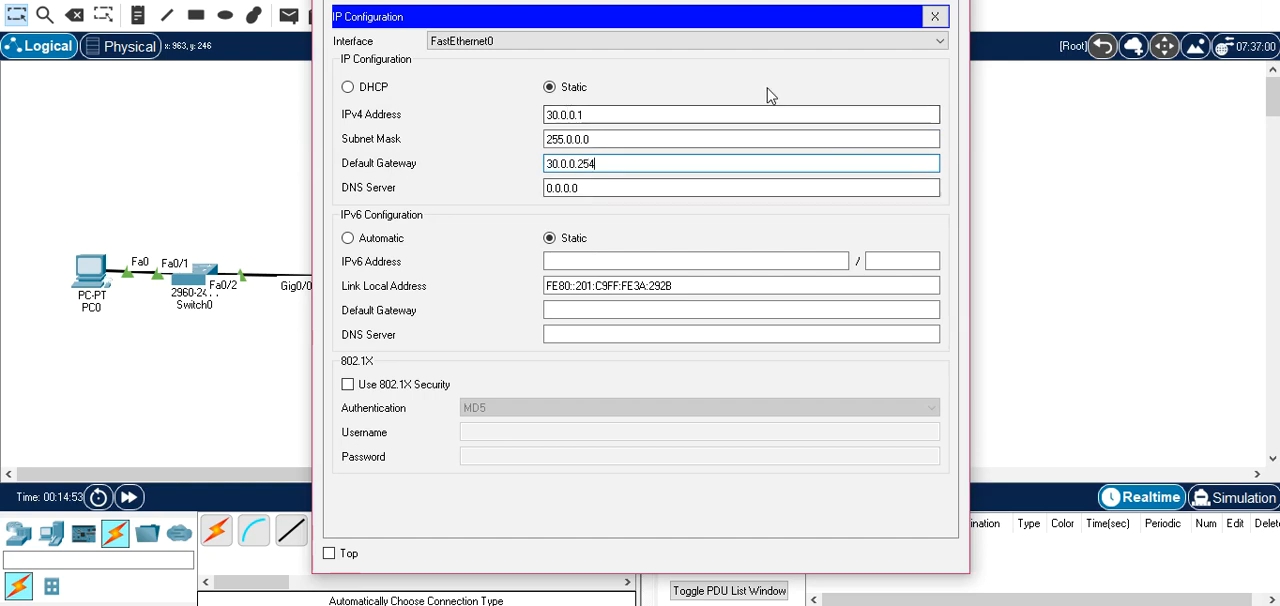
Close PC1's configuration, open Router1's command line and decline the initial configuration dialog.
{"action": "left_click", "coordinate": [947, 1]}
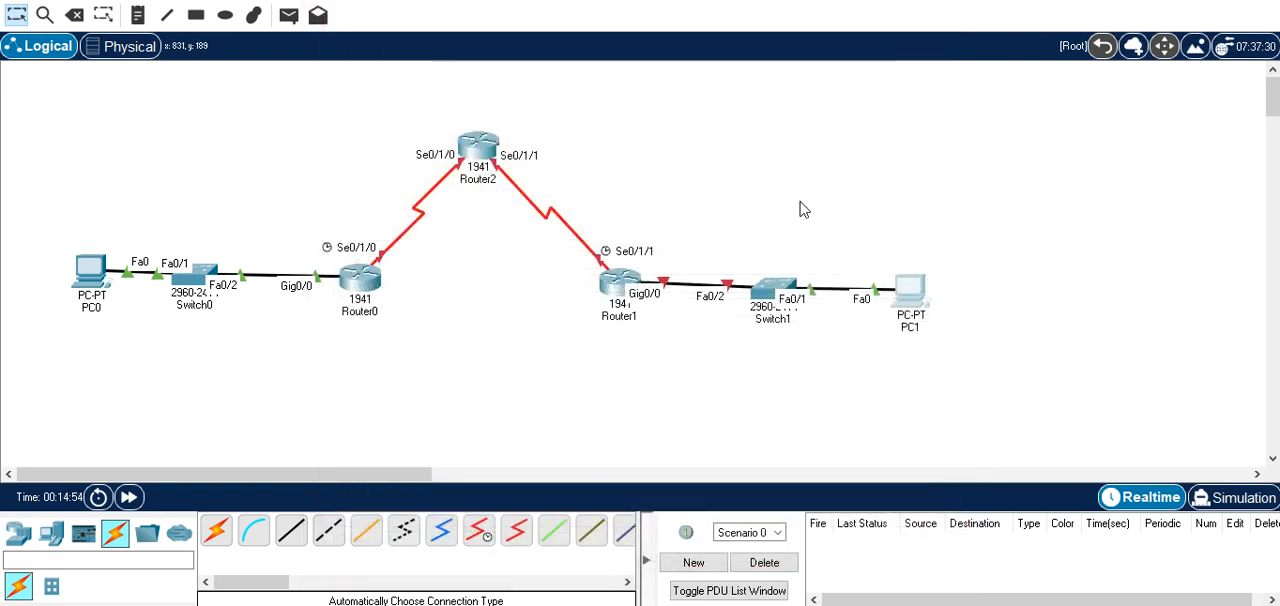
{"action": "left_click", "coordinate": [617, 284]}
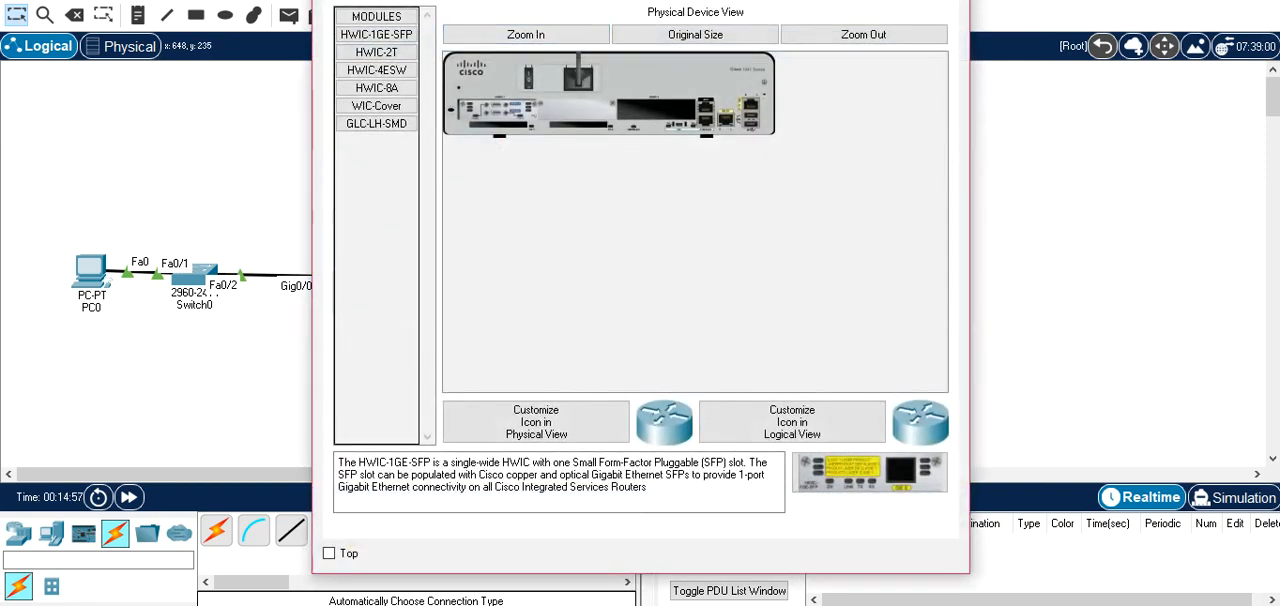
{"action": "left_click", "coordinate": [446, 1]}
{"action": "key", "text": "Return"}
{"action": "key", "text": "Return"}
{"action": "type", "text": "NO"}
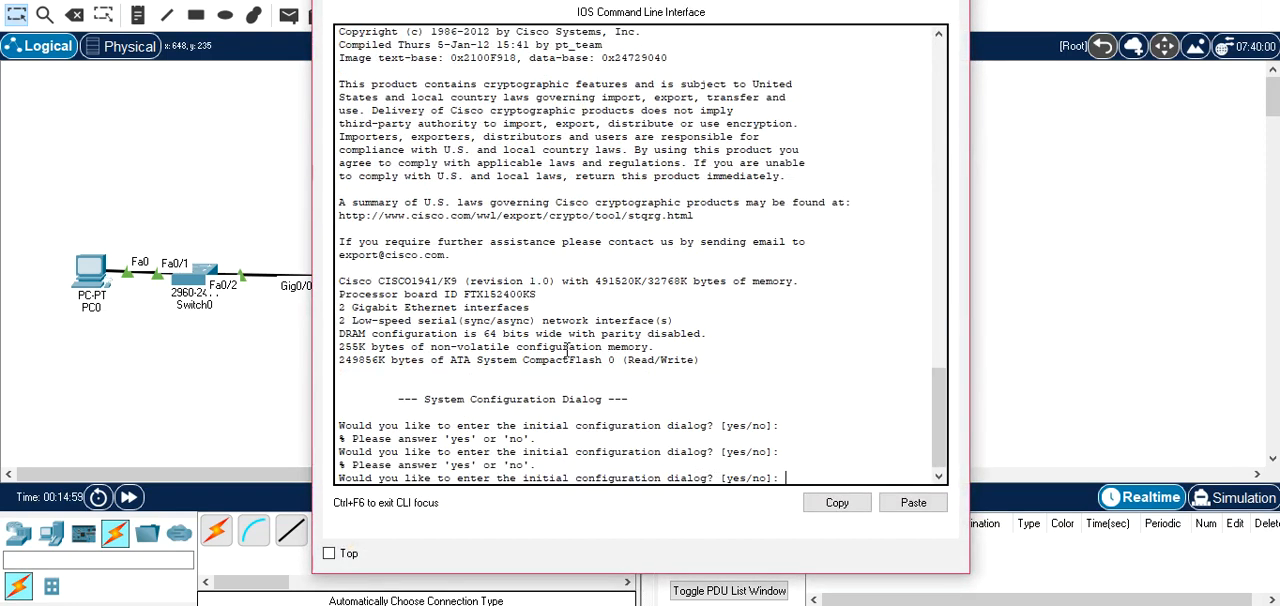
Enter privileged mode on Router1 with enable, and enter global configuration with configure terminal.
{"action": "key", "text": "Return"}
{"action": "key", "text": "Return"}
{"action": "type", "text": "en"}
{"action": "key", "text": "Tab"}
{"action": "key", "text": "Return"}
{"action": "type", "text": "c"}
{"action": "key", "text": "Tab"}
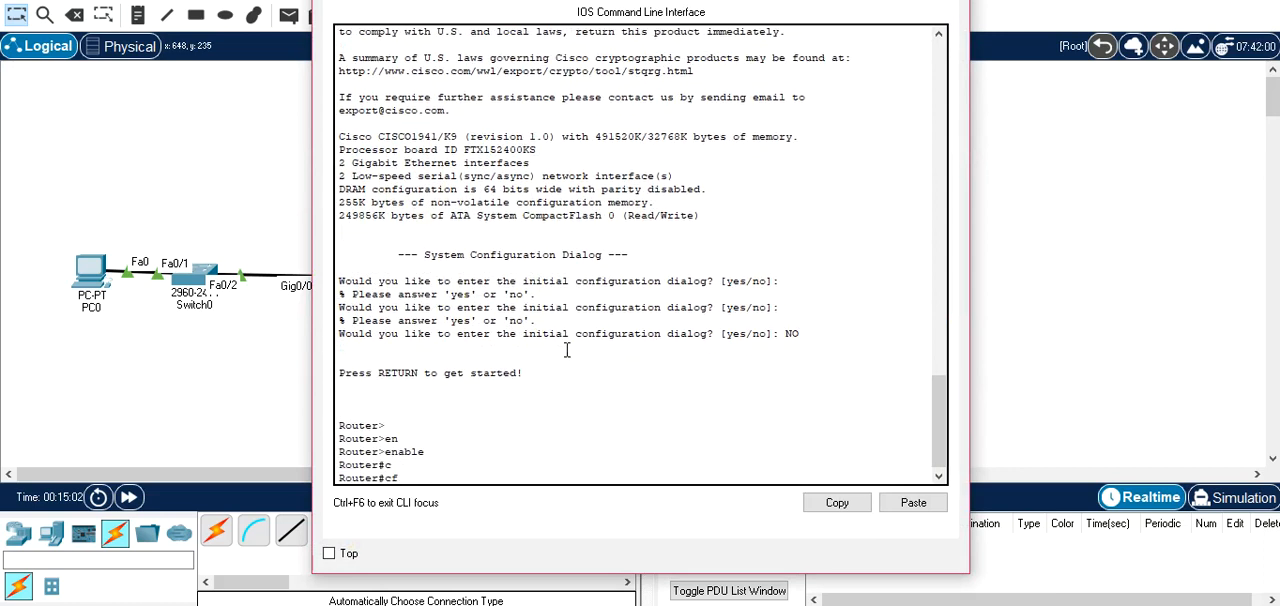
{"action": "key", "text": "Tab"}
{"action": "type", "text": "o"}
{"action": "key", "text": "Tab"}
{"action": "type", "text": "n"}
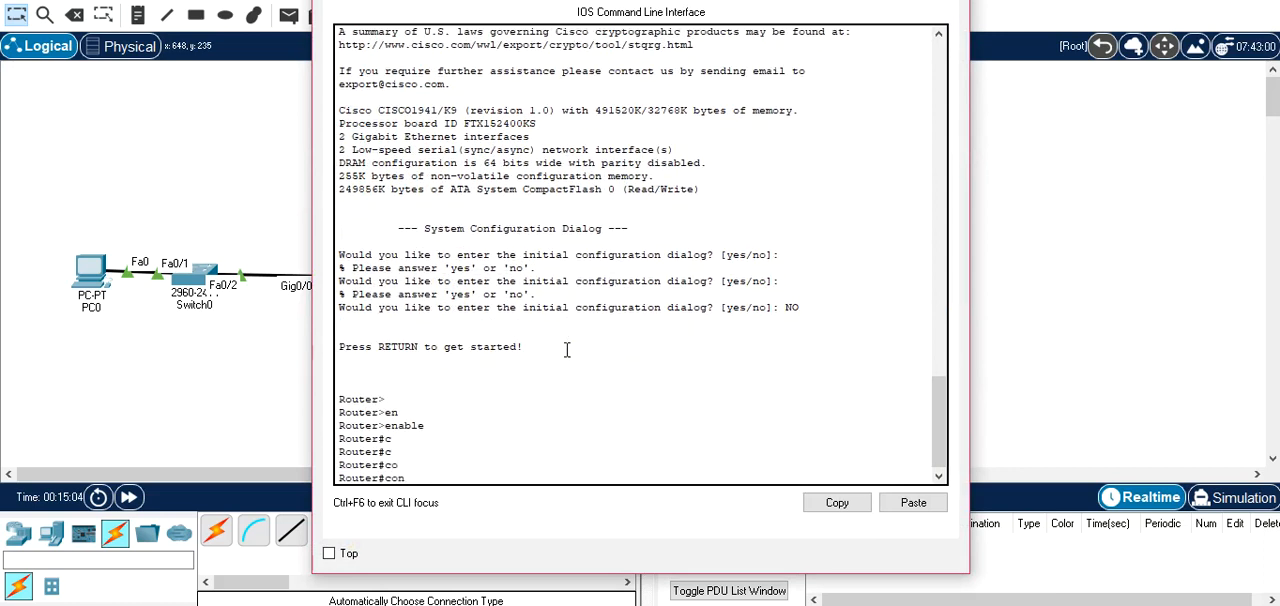
{"action": "key", "text": "Tab"}
{"action": "type", "text": "f"}
{"action": "key", "text": "Tab"}
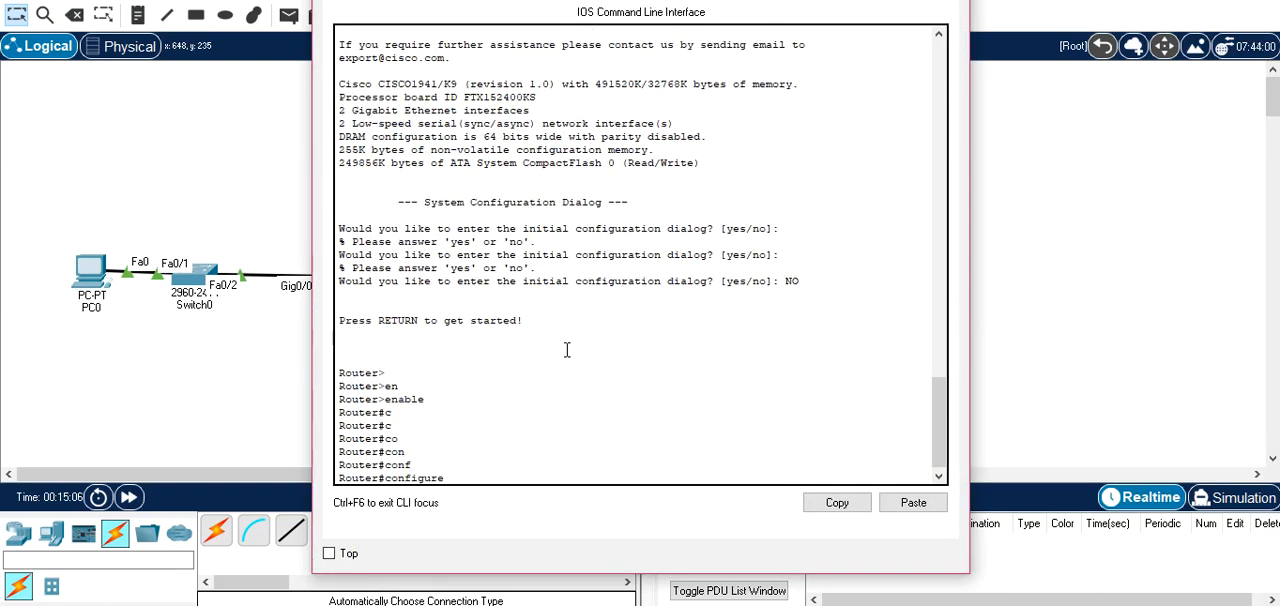
{"action": "type", "text": "t"}
{"action": "key", "text": "Tab"}
{"action": "key", "text": "Return"}
Enter interface configuration for gigabitEthernet 0/0 on Router1.
{"action": "type", "text": "in"}
{"action": "key", "text": "Tab"}
{"action": "type", "text": "g"}
{"action": "key", "text": "Tab"}
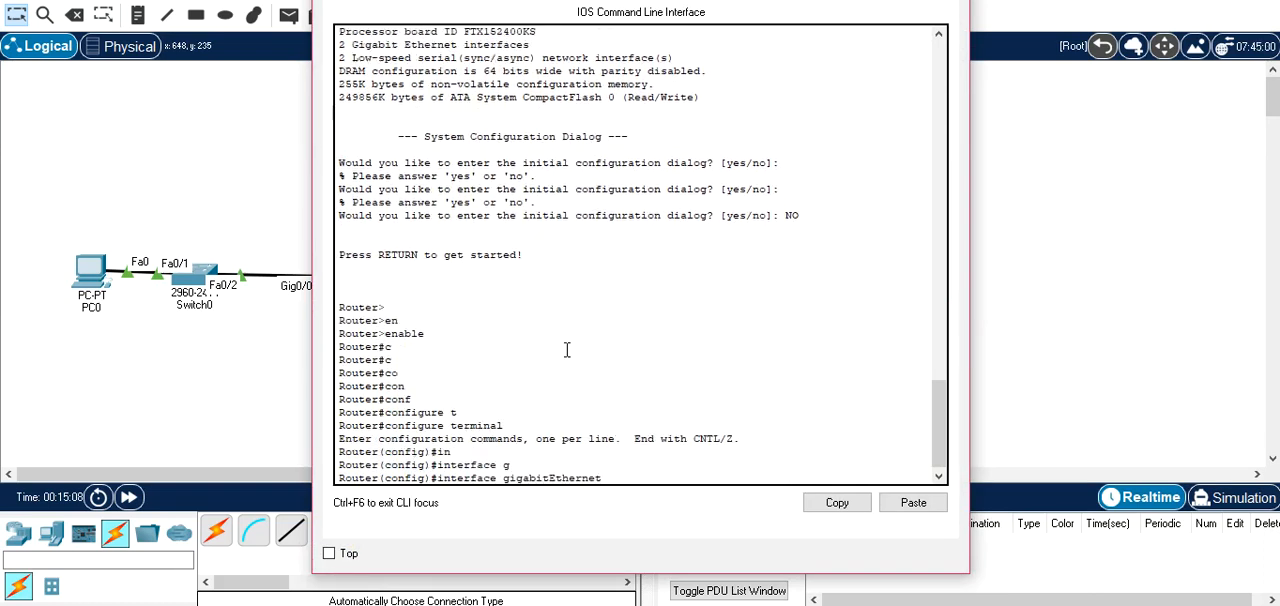
{"action": "type", "text": "0/0"}
{"action": "key", "text": "Return"}
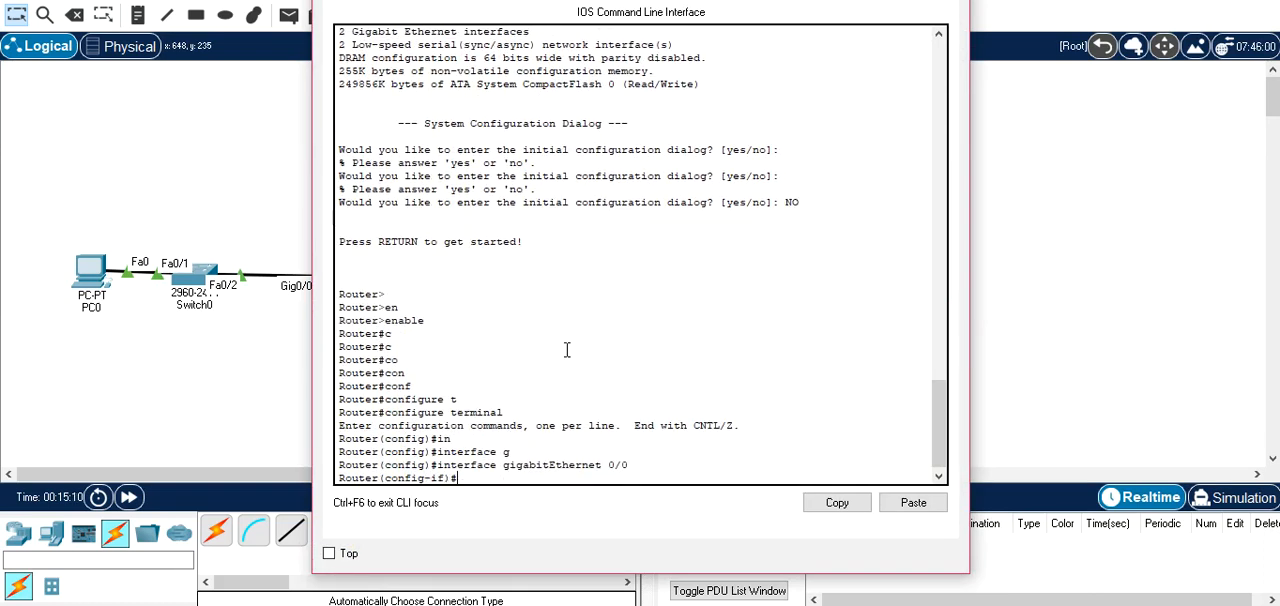
Assign IP address 30.0.0.254 with mask 255.0.0.0 to Router1's gigabitEthernet 0/0.
{"action": "left_click_drag", "start_coordinate": [642, 0], "coordinate": [1052, 181]}
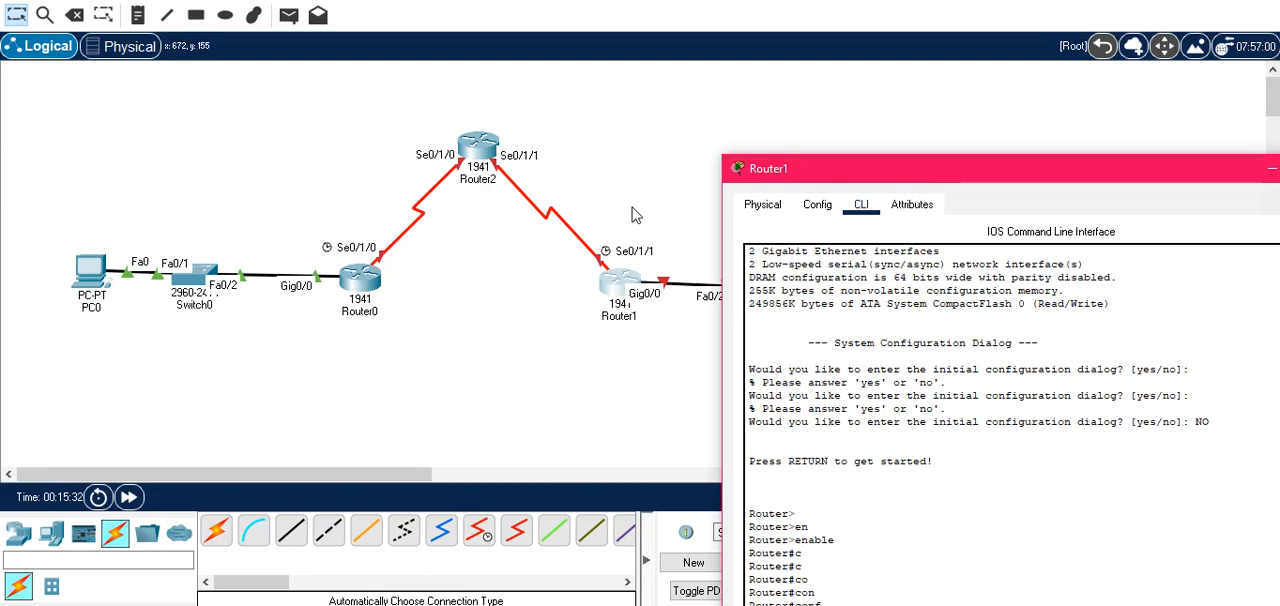
{"action": "left_click_drag", "start_coordinate": [853, 175], "coordinate": [588, 35]}
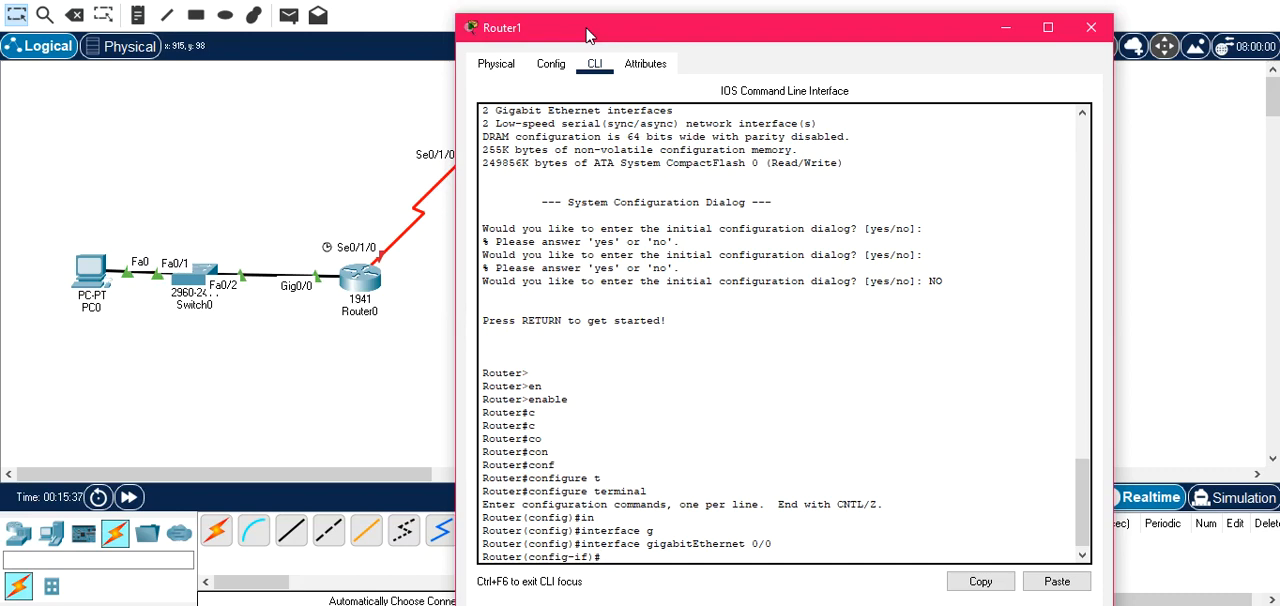
{"action": "left_click_drag", "start_coordinate": [588, 35], "coordinate": [585, 31]}
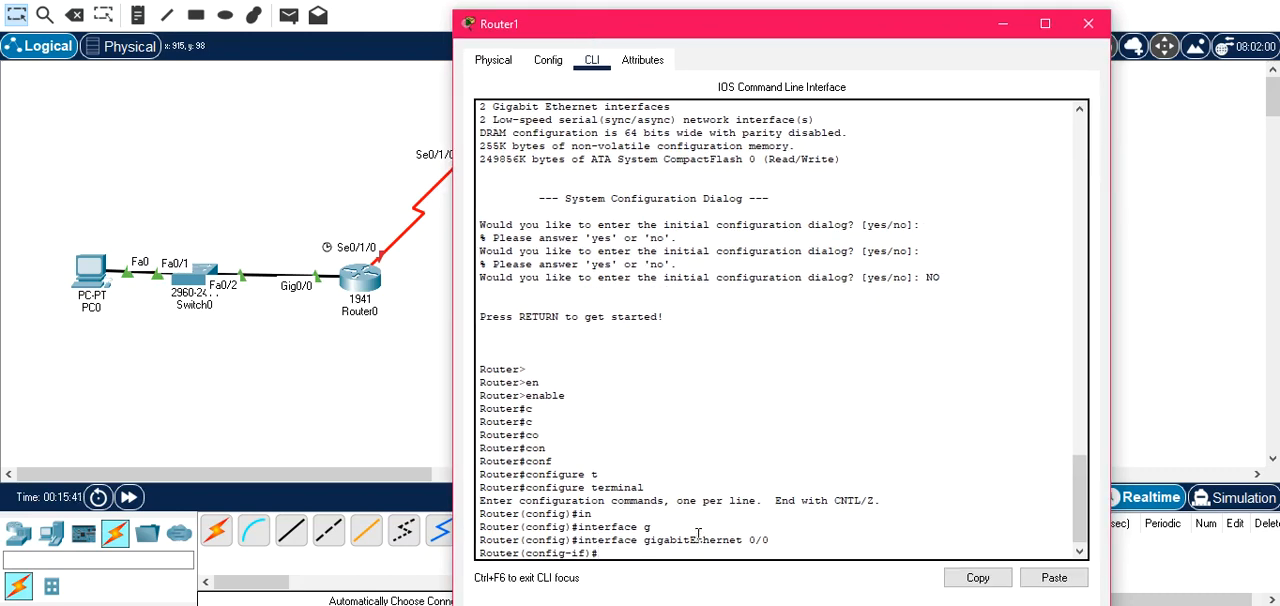
{"action": "key", "text": "Return"}
{"action": "type", "text": "IP"}
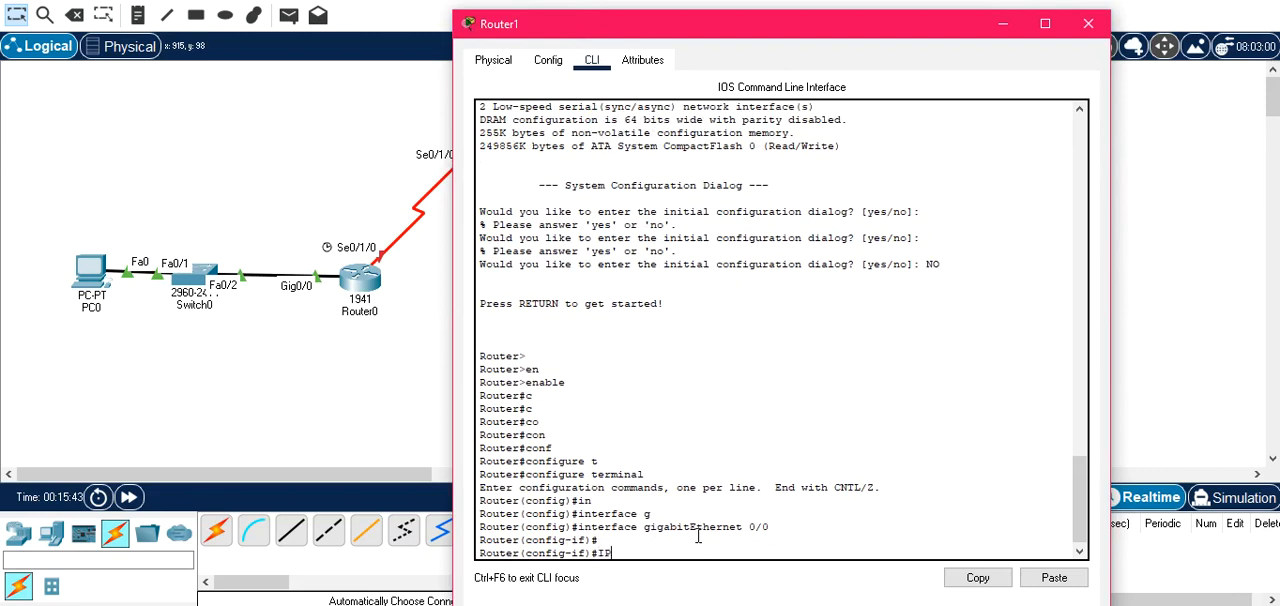
{"action": "key", "text": "Tab"}
{"action": "type", "text": "AD"}
{"action": "key", "text": "Tab"}
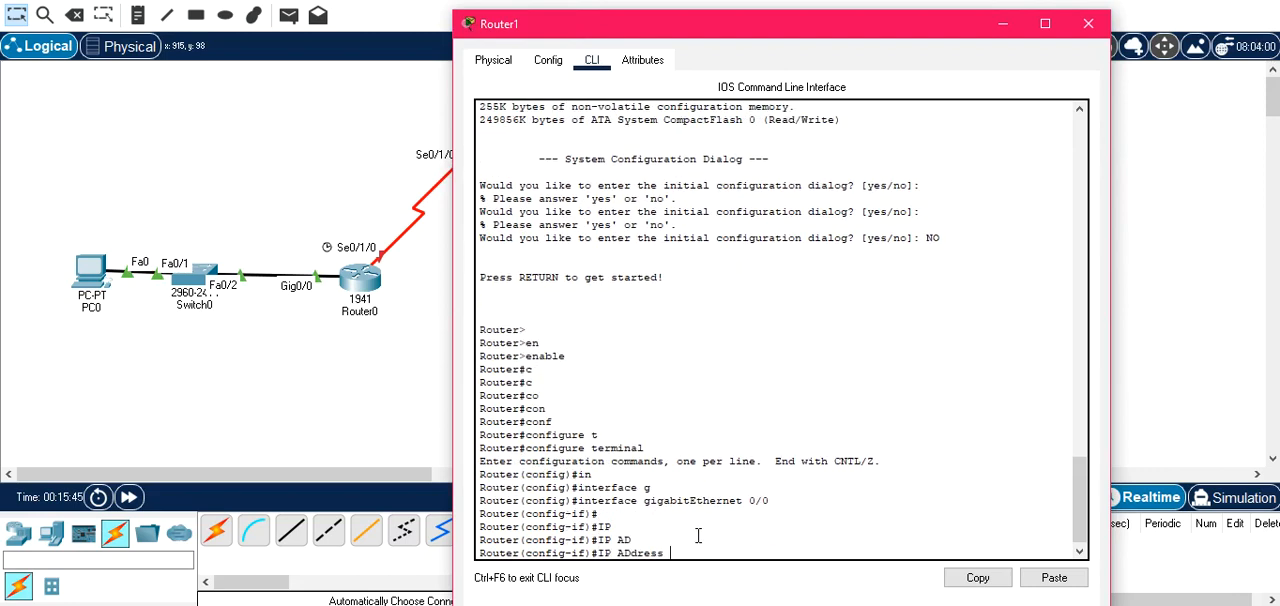
{"action": "type", "text": "30.0.0.254 255.0.0.0"}
{"action": "key", "text": "Return"}
Enable Router1's gigabitEthernet 0/0 with no shutdown and close the router window.
{"action": "type", "text": "no sh"}
{"action": "key", "text": "Tab"}
{"action": "key", "text": "Return"}
{"action": "key", "text": "Return"}
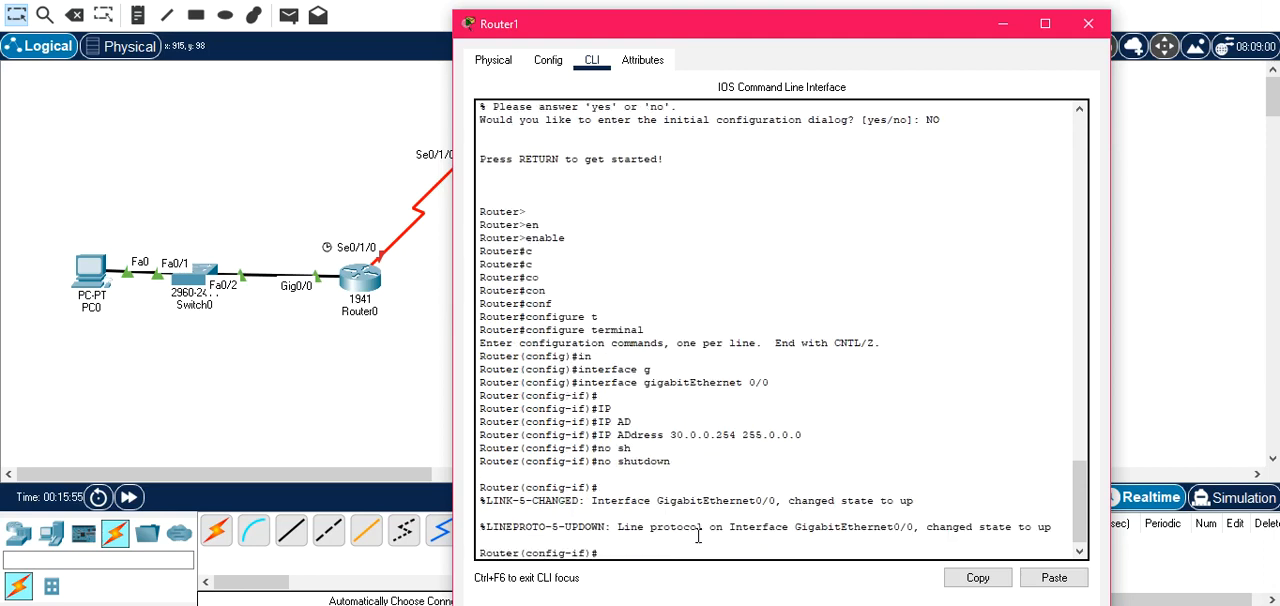
{"action": "left_click", "coordinate": [1088, 23]}
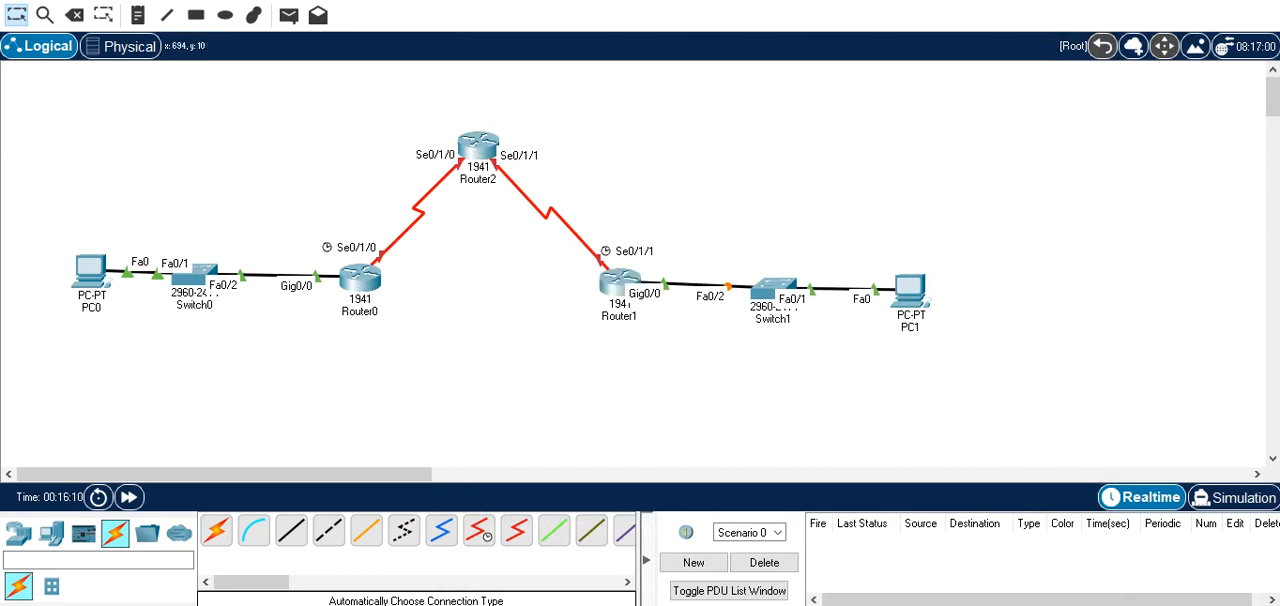
Reopen Router0's command line and enter interface configuration for serial 0/1/0.
{"action": "left_click", "coordinate": [362, 286]}
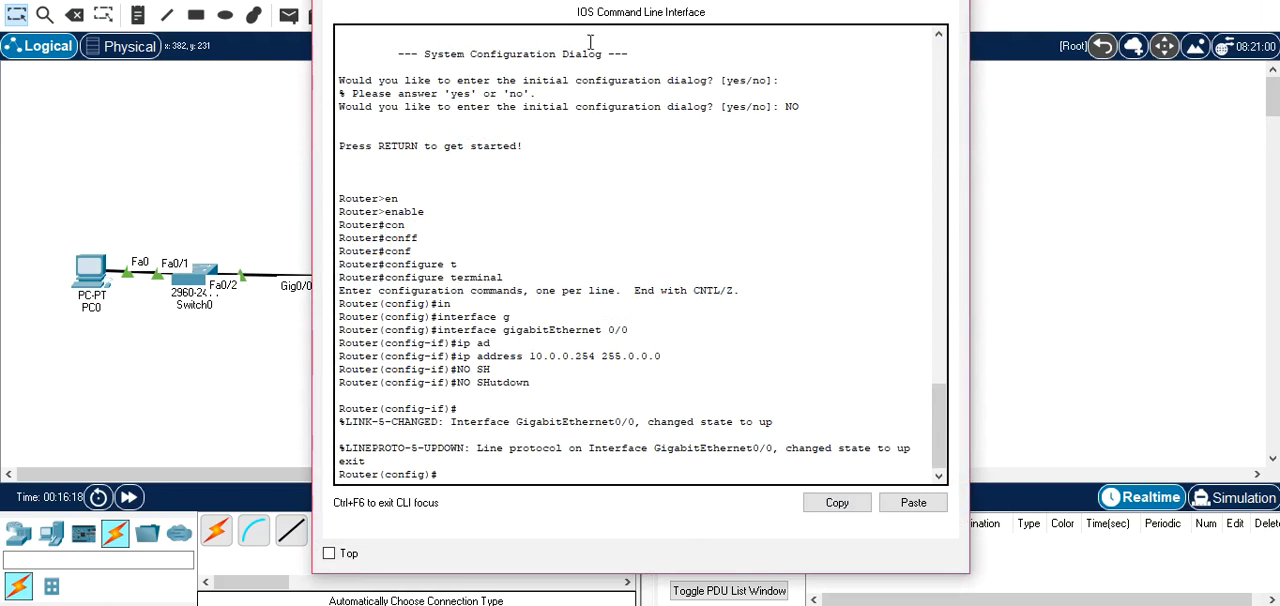
{"action": "left_click_drag", "start_coordinate": [592, 12], "coordinate": [792, 17]}
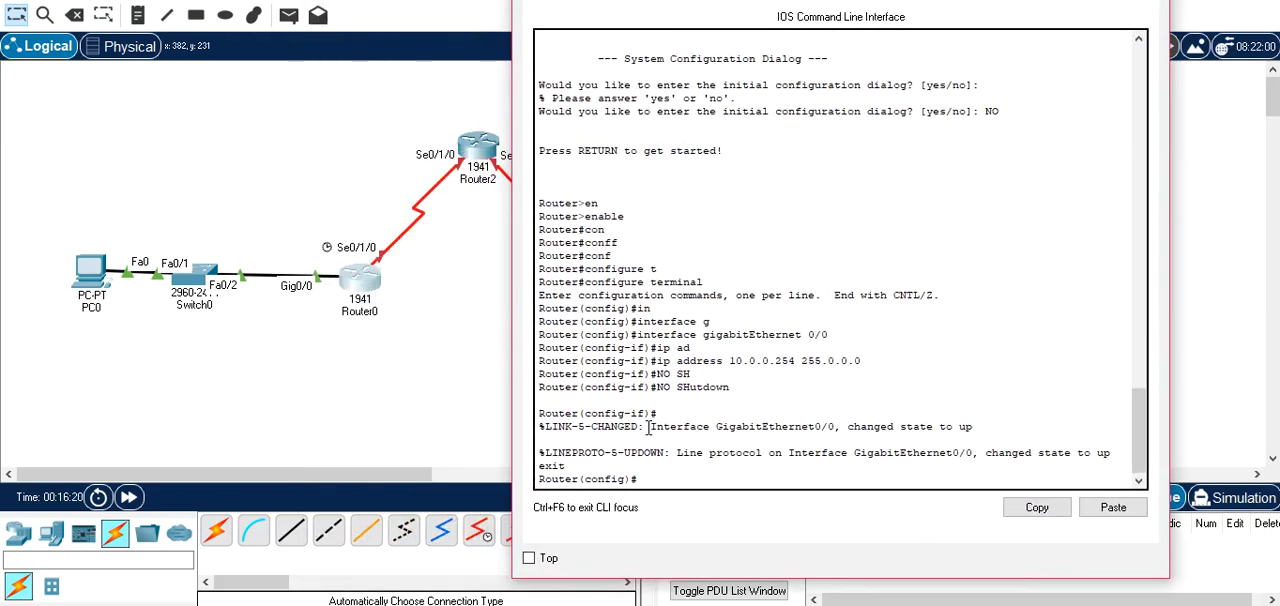
{"action": "key", "text": "Return"}
{"action": "type", "text": "in"}
{"action": "key", "text": "Tab"}
{"action": "type", "text": "f"}
{"action": "key", "text": "Tab"}
{"action": "key", "text": "BackSpace"}
{"action": "key", "text": "BackSpace"}
{"action": "key", "text": "BackSpace"}
{"action": "key", "text": "BackSpace"}
{"action": "key", "text": "BackSpace"}
{"action": "key", "text": "BackSpace"}
{"action": "key", "text": "BackSpace"}
{"action": "key", "text": "BackSpace"}
{"action": "key", "text": "BackSpace"}
{"action": "key", "text": "BackSpace"}
{"action": "key", "text": "BackSpace"}
{"action": "type", "text": "s"}
{"action": "key", "text": "Tab"}
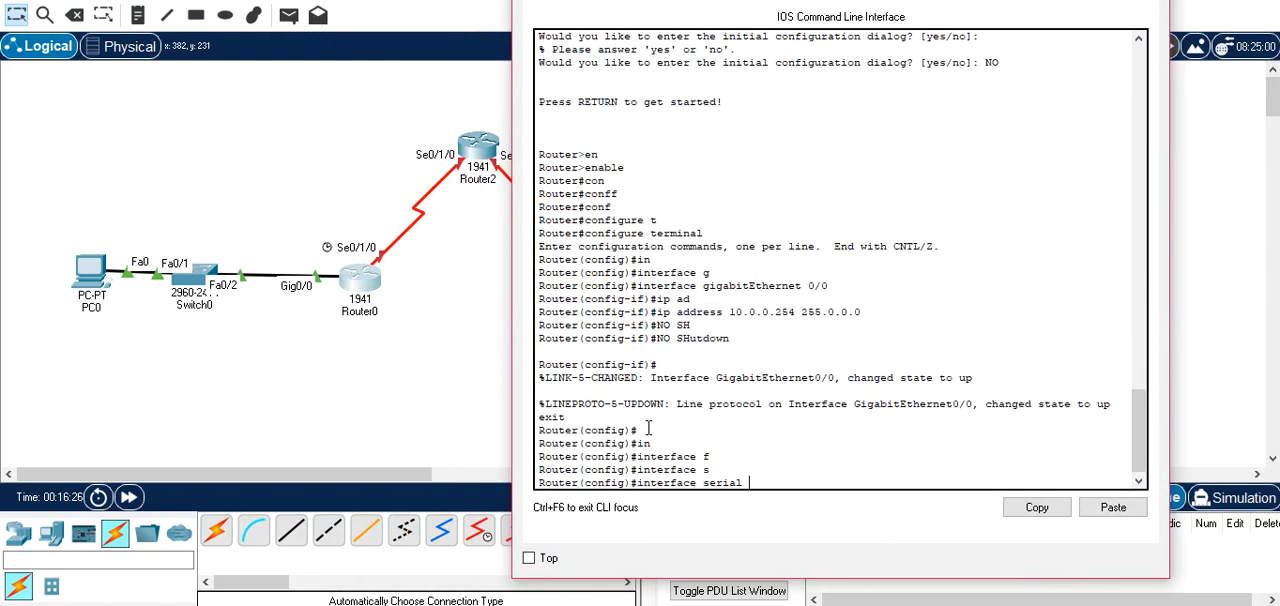
{"action": "type", "text": "0/1/0"}
{"action": "key", "text": "Return"}
Assign IP address 101.0.0.253 with mask 255.0.0.0 to Router0's serial 0/1/0.
{"action": "type", "text": "ip ad"}
{"action": "key", "text": "Tab"}
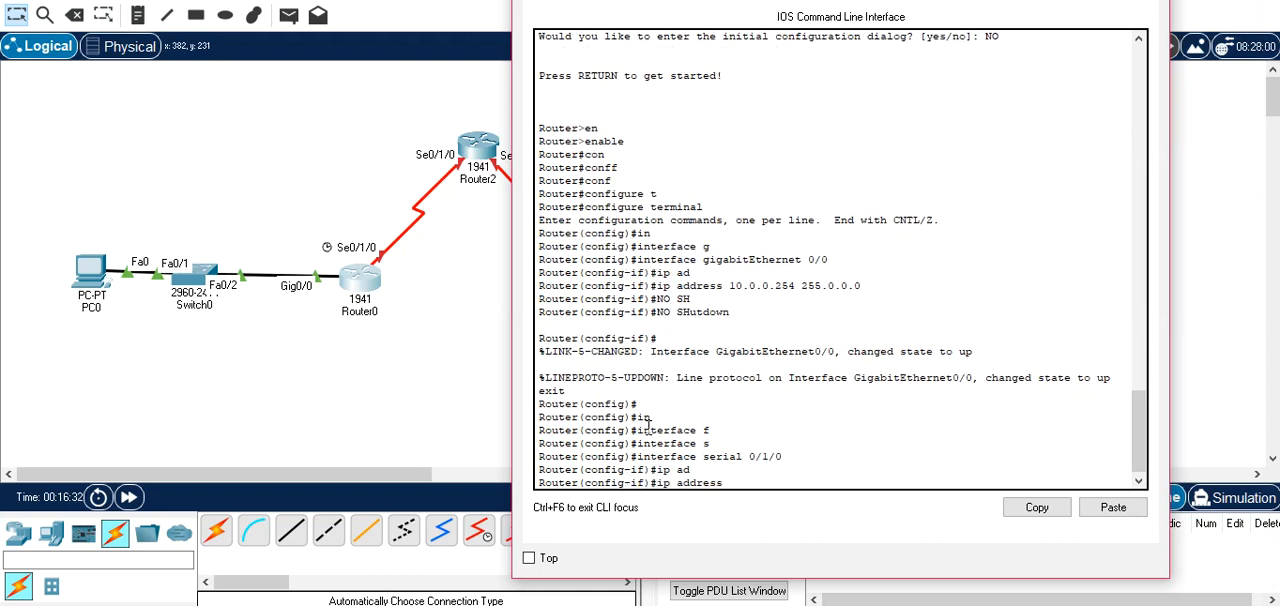
{"action": "type", "text": "101.0.0.253 255.0"}
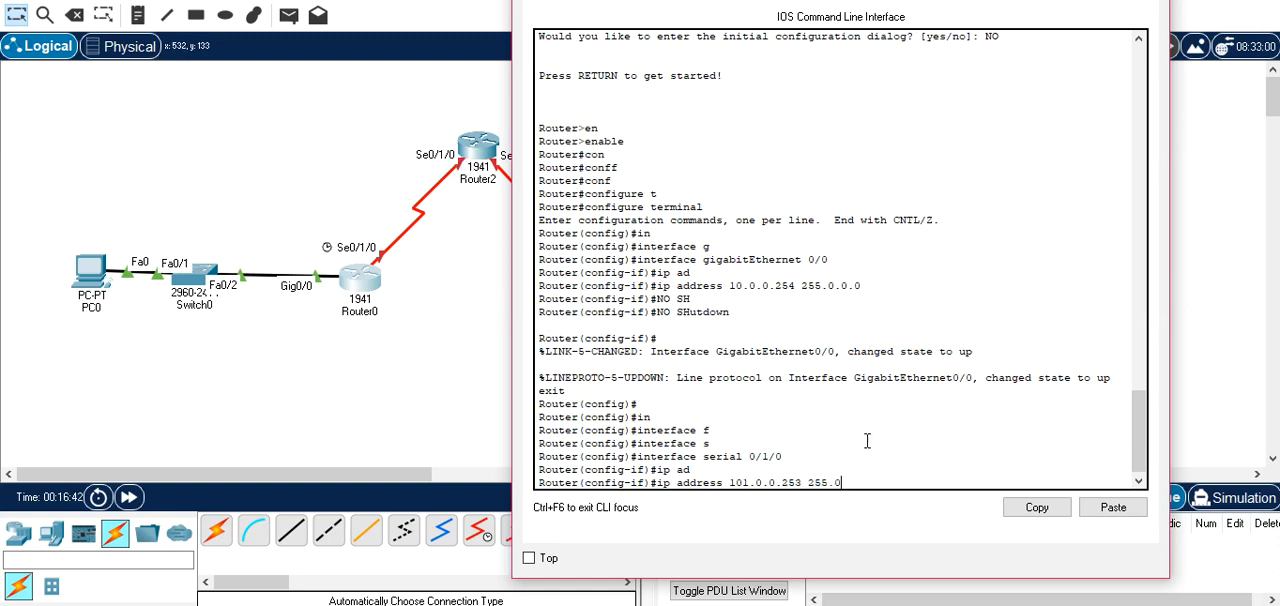
{"action": "type", "text": ".0.0"}
{"action": "key", "text": "Return"}
Enable Router0's serial 0/1/0 with no shutdown and close the router window.
{"action": "type", "text": "no sh"}
{"action": "key", "text": "Tab"}
{"action": "key", "text": "Return"}
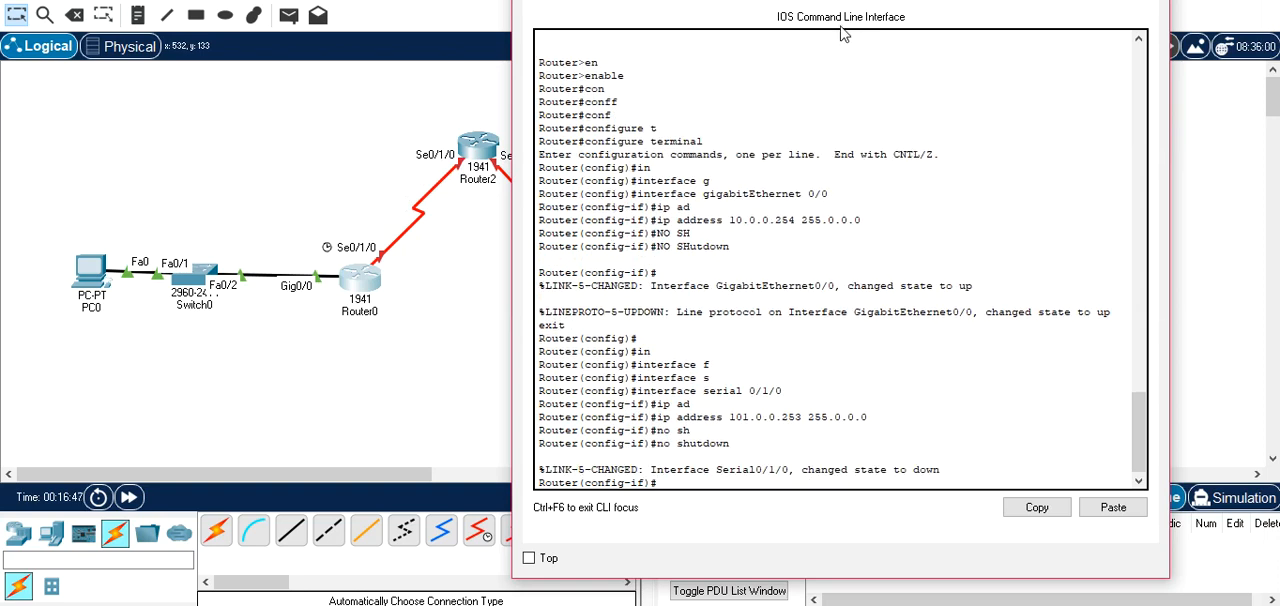
{"action": "left_click_drag", "start_coordinate": [848, 0], "coordinate": [819, 22]}
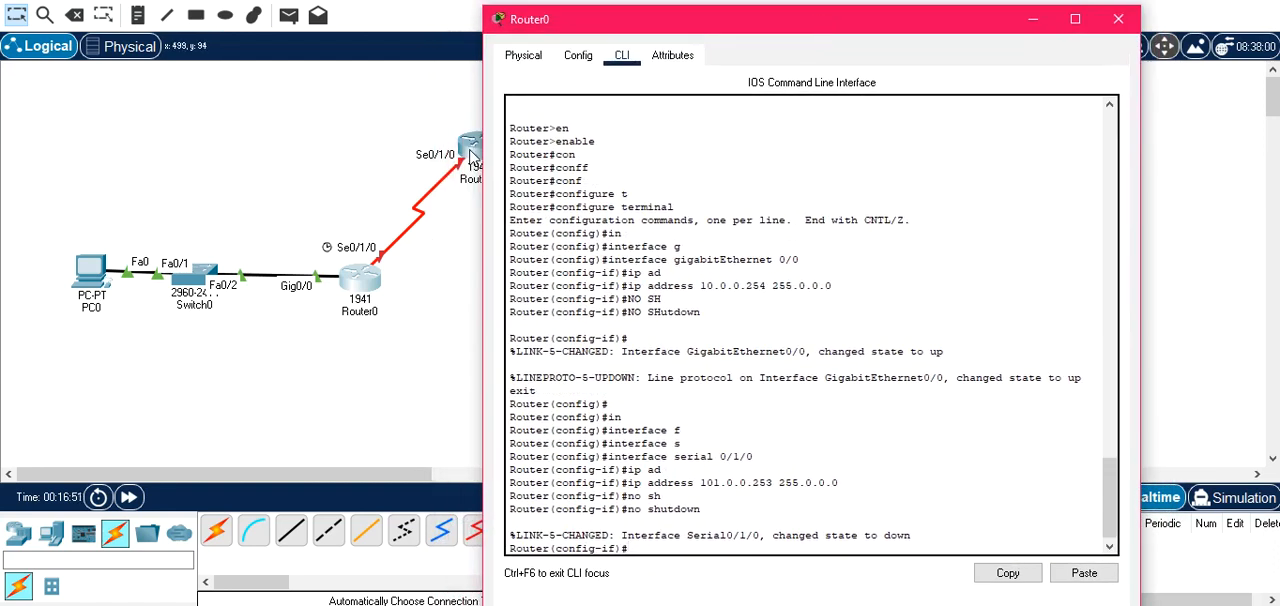
{"action": "left_click_drag", "start_coordinate": [803, 37], "coordinate": [684, 45]}
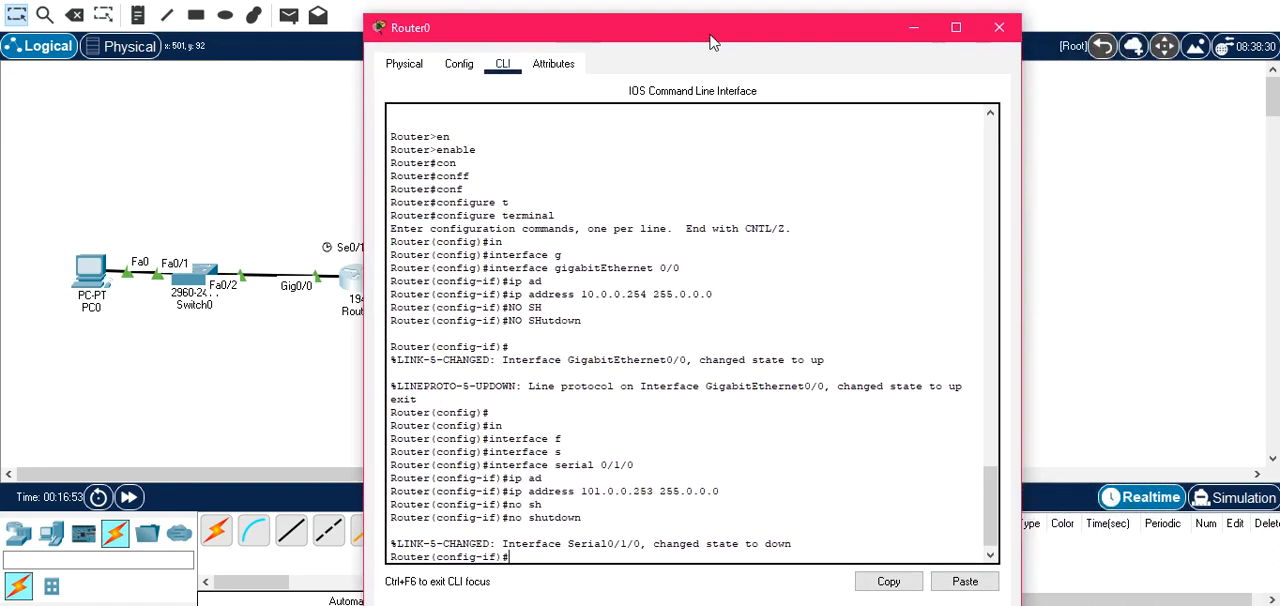
{"action": "left_click", "coordinate": [996, 32]}
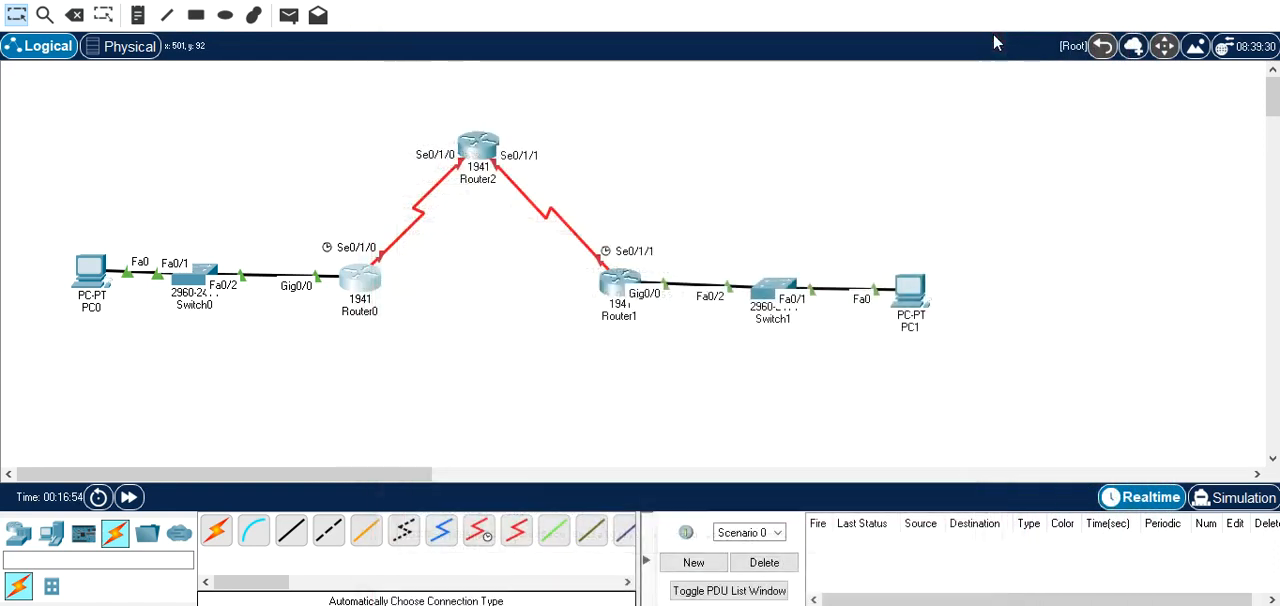
Open Router2's command line and decline the initial configuration dialog.
{"action": "left_click", "coordinate": [485, 148]}
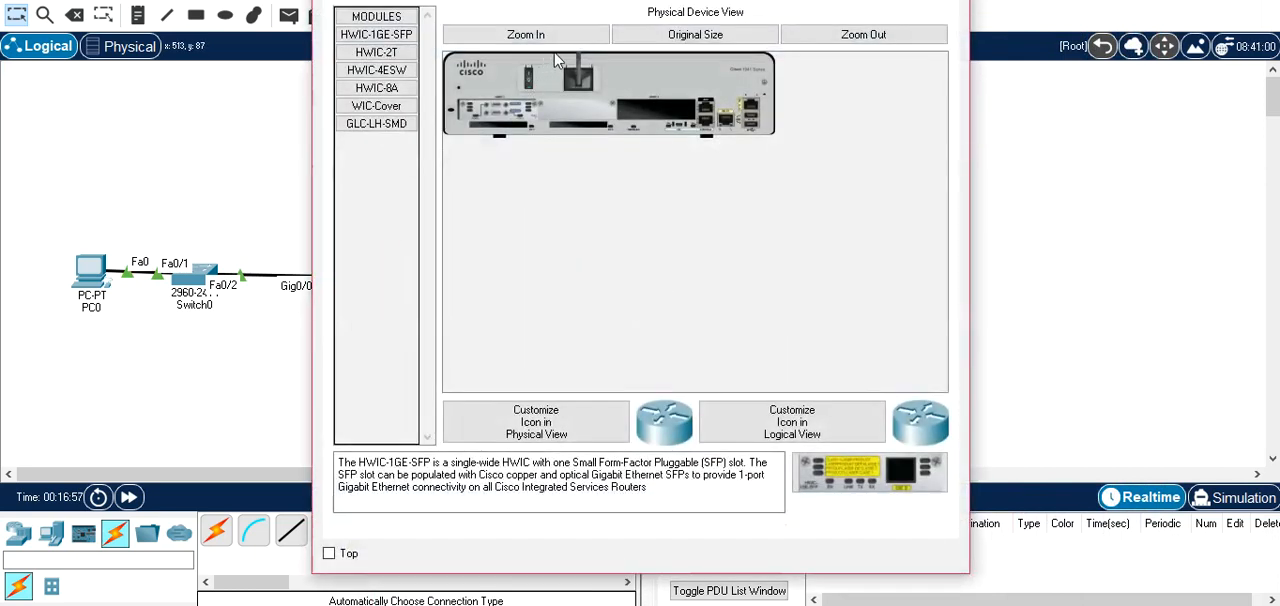
{"action": "left_click", "coordinate": [526, 3]}
{"action": "key", "text": "Return"}
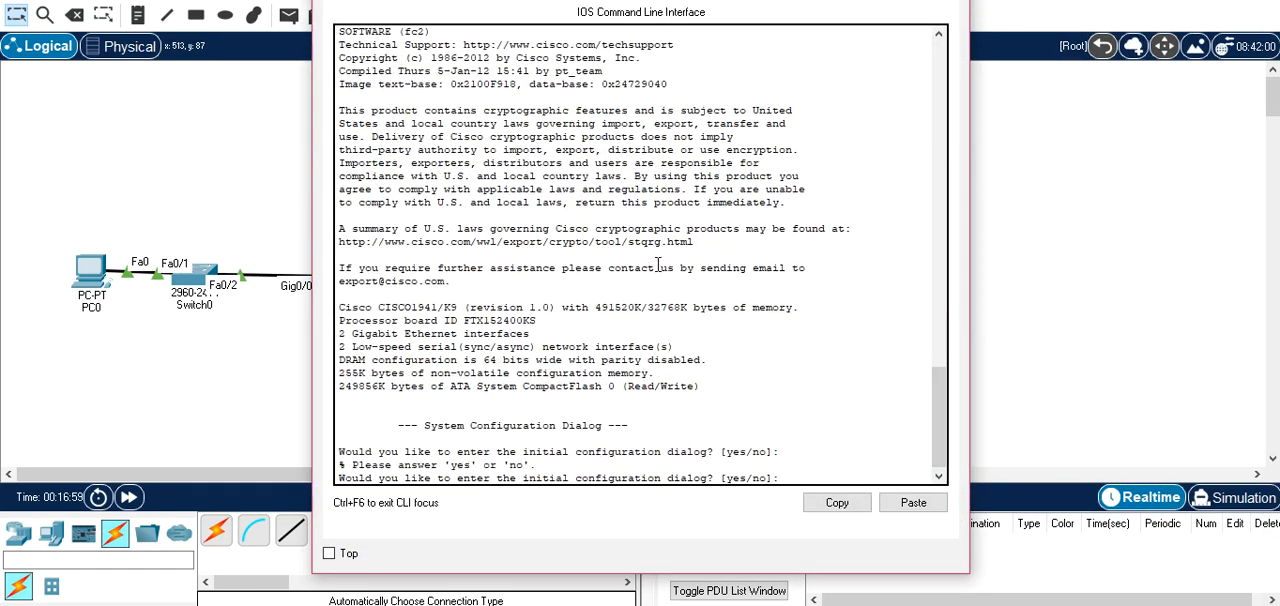
{"action": "type", "text": "no"}
{"action": "key", "text": "Return"}
Enter privileged mode on Router2 with enable, and enter global configuration with configure terminal.
{"action": "key", "text": "Return"}
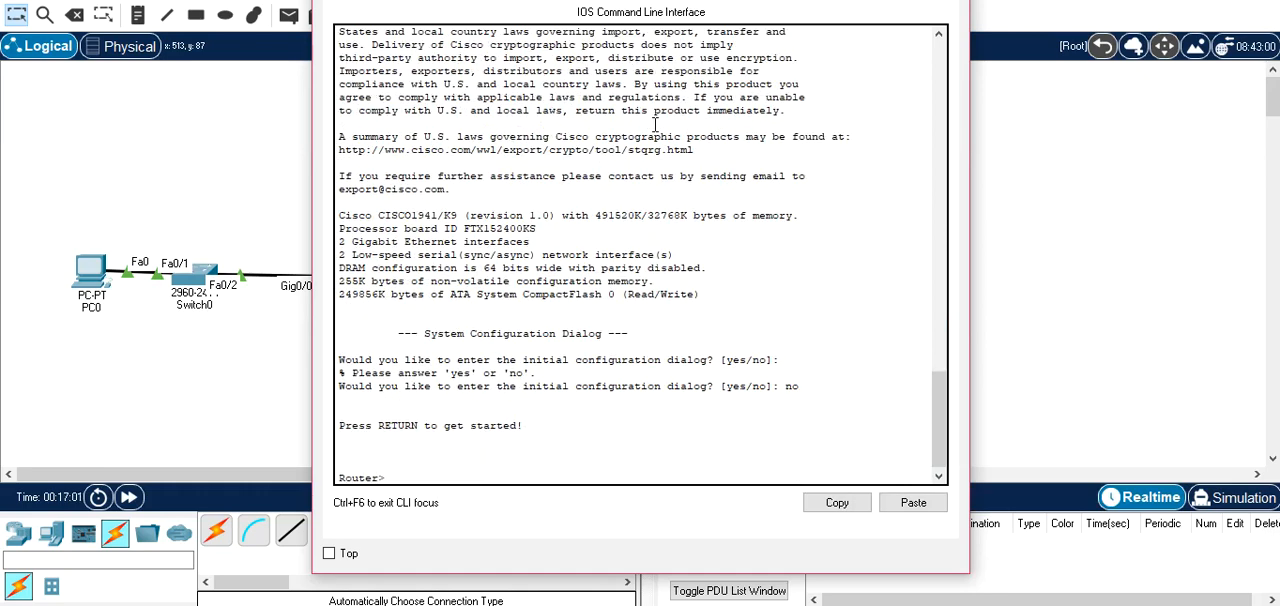
{"action": "left_click_drag", "start_coordinate": [640, 5], "coordinate": [730, 30]}
{"action": "type", "text": "en"}
{"action": "key", "text": "Tab"}
{"action": "key", "text": "Return"}
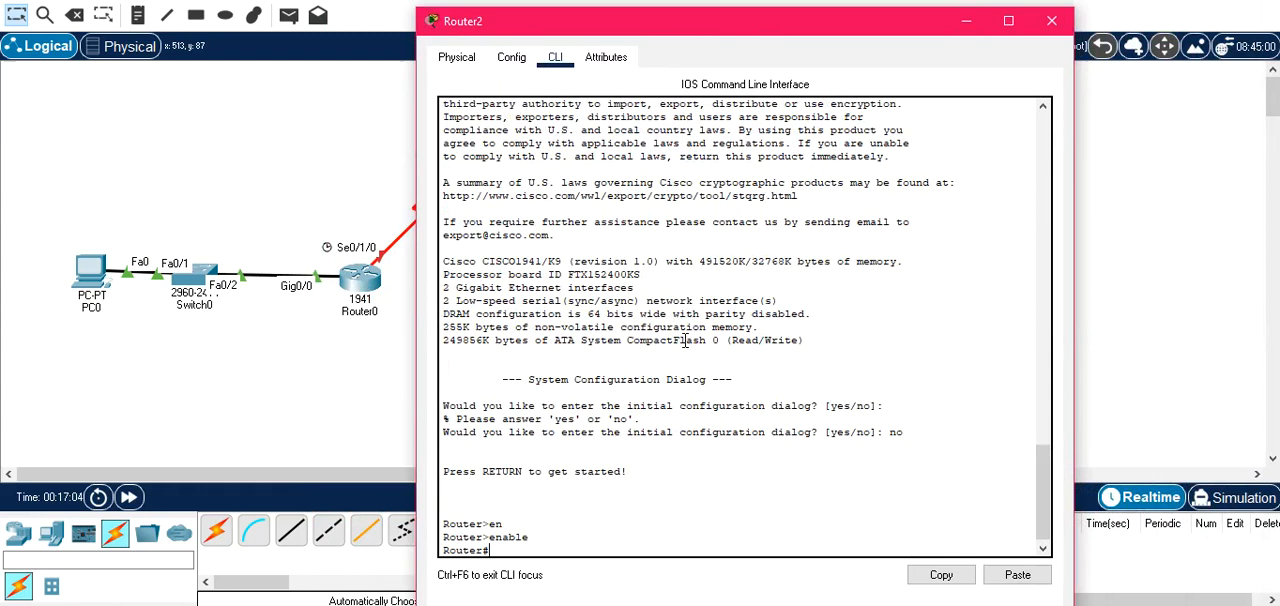
{"action": "type", "text": "conf"}
{"action": "key", "text": "Tab"}
{"action": "type", "text": "t"}
{"action": "key", "text": "Tab"}
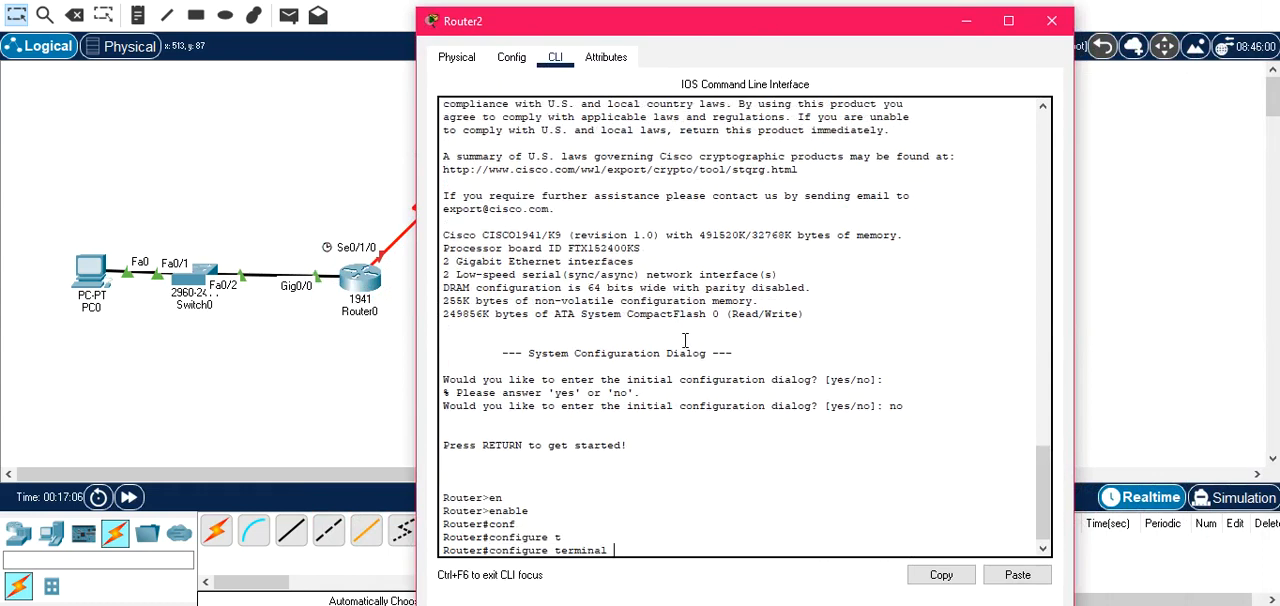
{"action": "key", "text": "Return"}
Enter interface configuration for serial 0/1/0 on Router2.
{"action": "type", "text": "in"}
{"action": "key", "text": "Tab"}
{"action": "type", "text": "s"}
{"action": "key", "text": "Tab"}
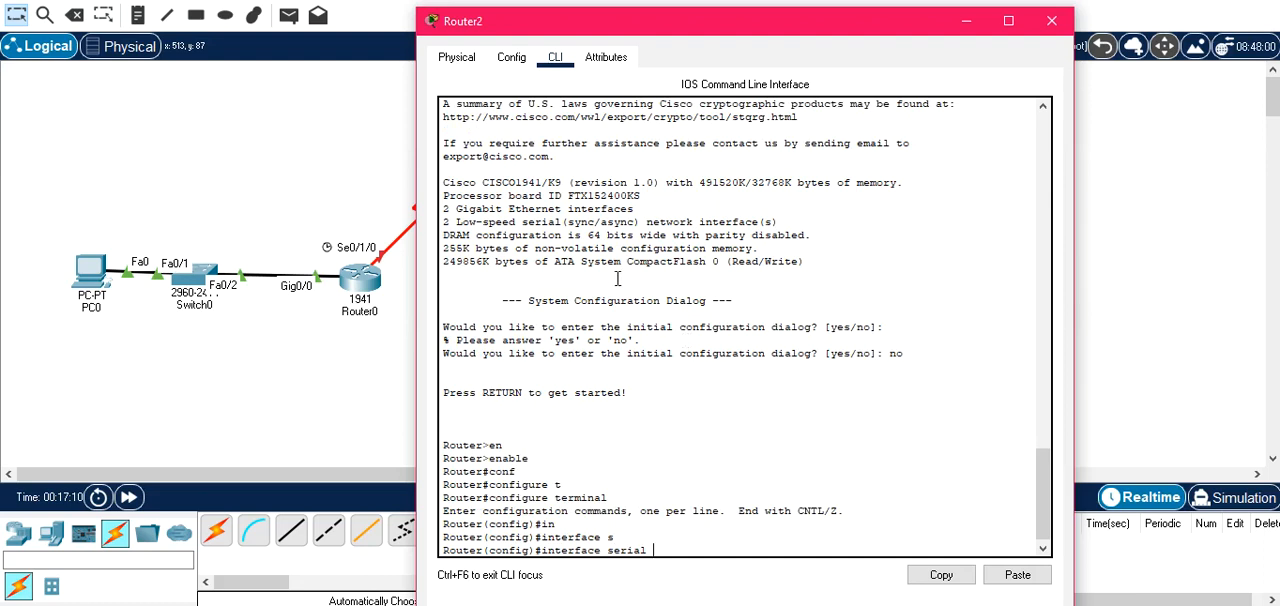
{"action": "type", "text": "0/1/0"}
{"action": "key", "text": "Return"}
Assign IP address 101.0.0.254 with mask 255.0.0.0 to Router2's serial 0/1/0.
{"action": "type", "text": "ip ad"}
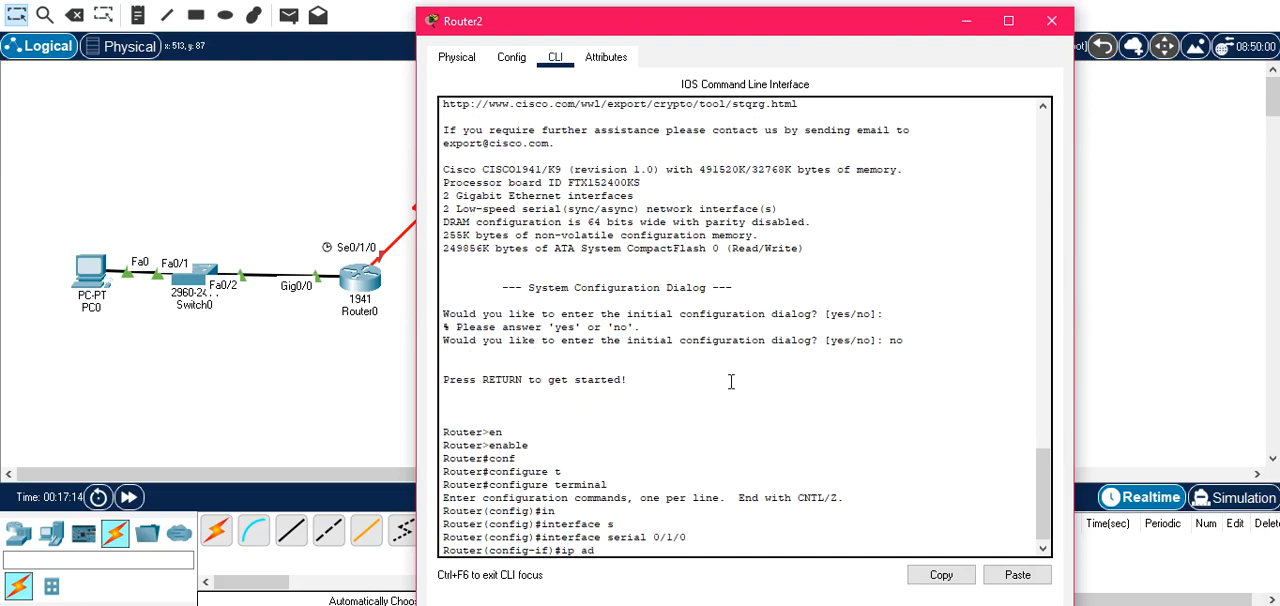
{"action": "key", "text": "Tab"}
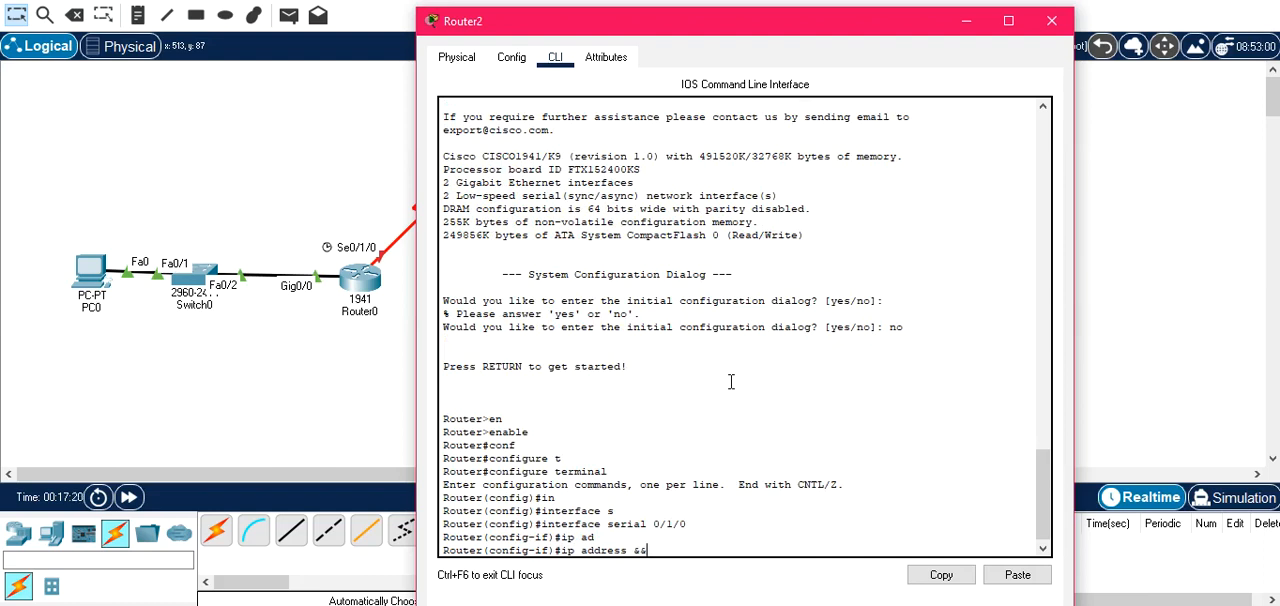
{"action": "key", "text": "BackSpace"}
{"action": "key", "text": "BackSpace"}
{"action": "key", "text": "BackSpace"}
{"action": "type", "text": "101.0.0"}
{"action": "type", "text": "0"}
{"action": "key", "text": "Return"}
Enable Router2's serial 0/1/0 with no shutdown, then exit interface configuration and close the router window.
{"action": "type", "text": "NO SH"}
{"action": "key", "text": "Tab"}
{"action": "key", "text": "Return"}
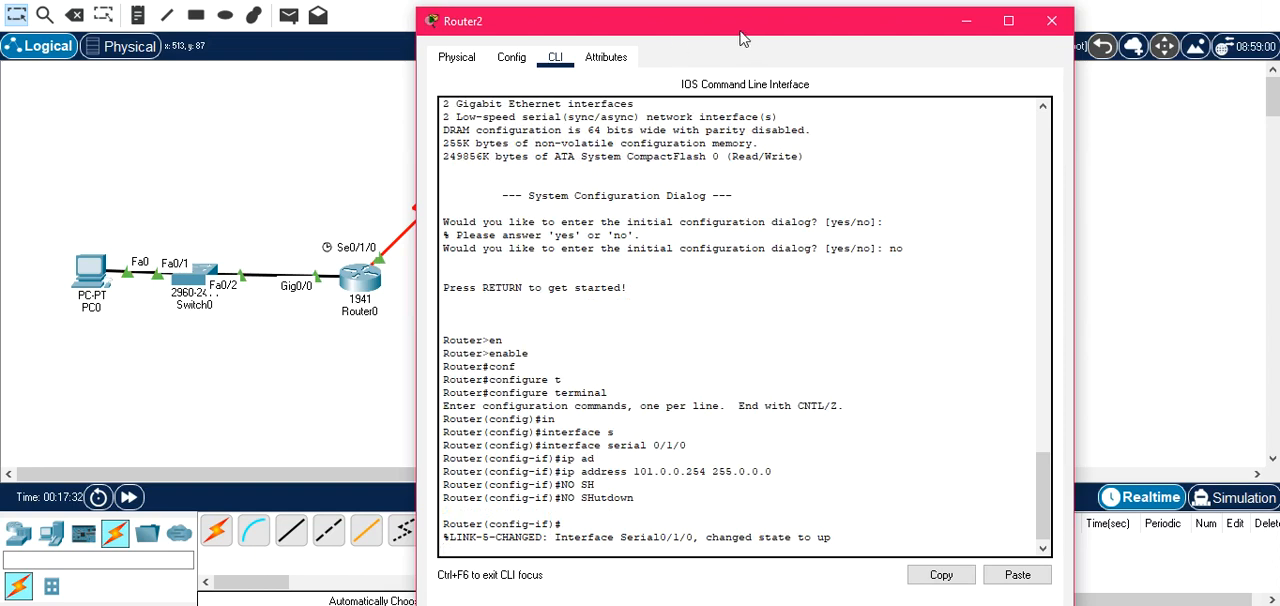
{"action": "left_click_drag", "start_coordinate": [745, 38], "coordinate": [705, 33]}
{"action": "key", "text": "Return"}
{"action": "type", "text": "EXIT"}
{"action": "key", "text": "Return"}
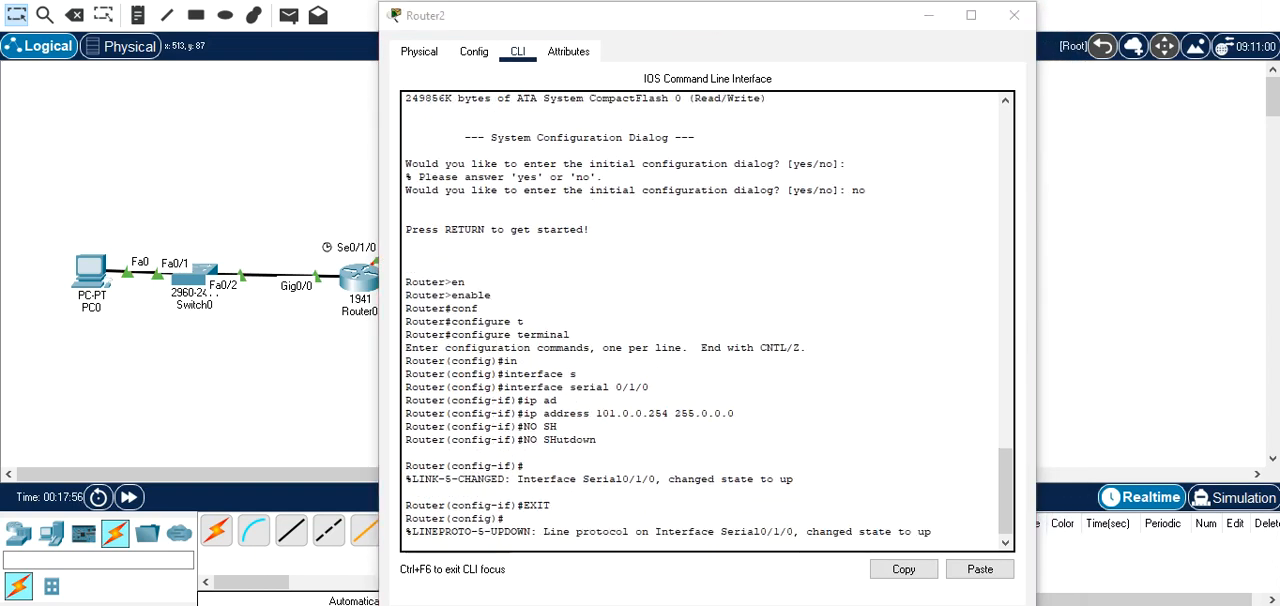
{"action": "left_click", "coordinate": [1013, 18]}
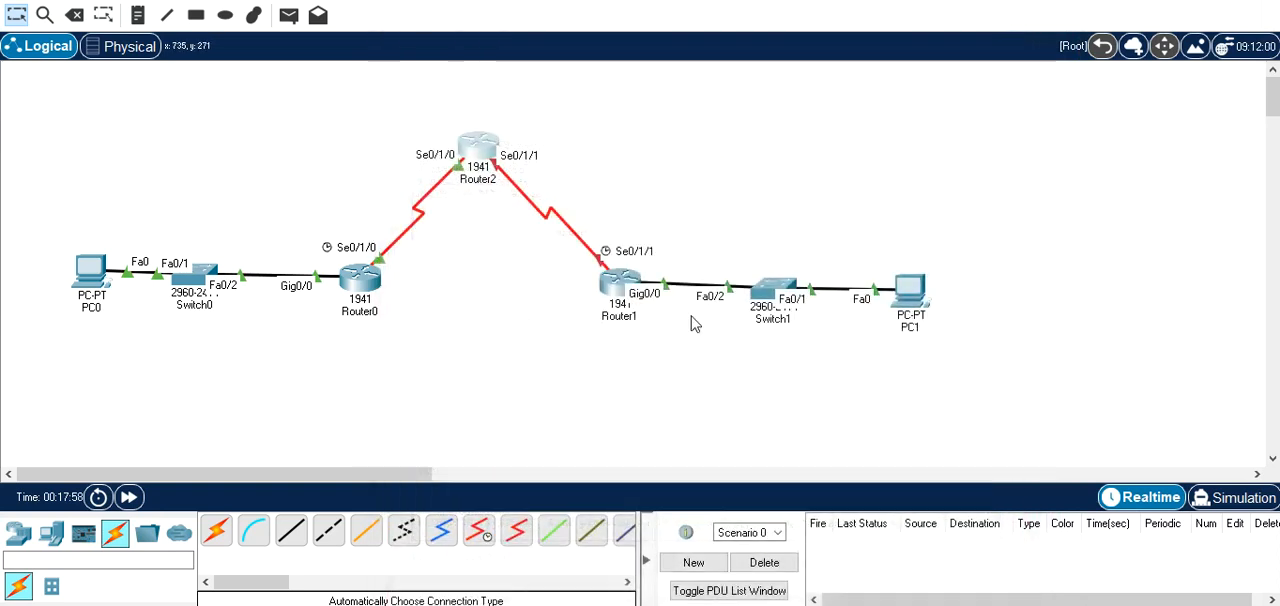
Open Router1's command line and exit the GigabitEthernet 0/0 interface configuration.
{"action": "left_click", "coordinate": [614, 284]}
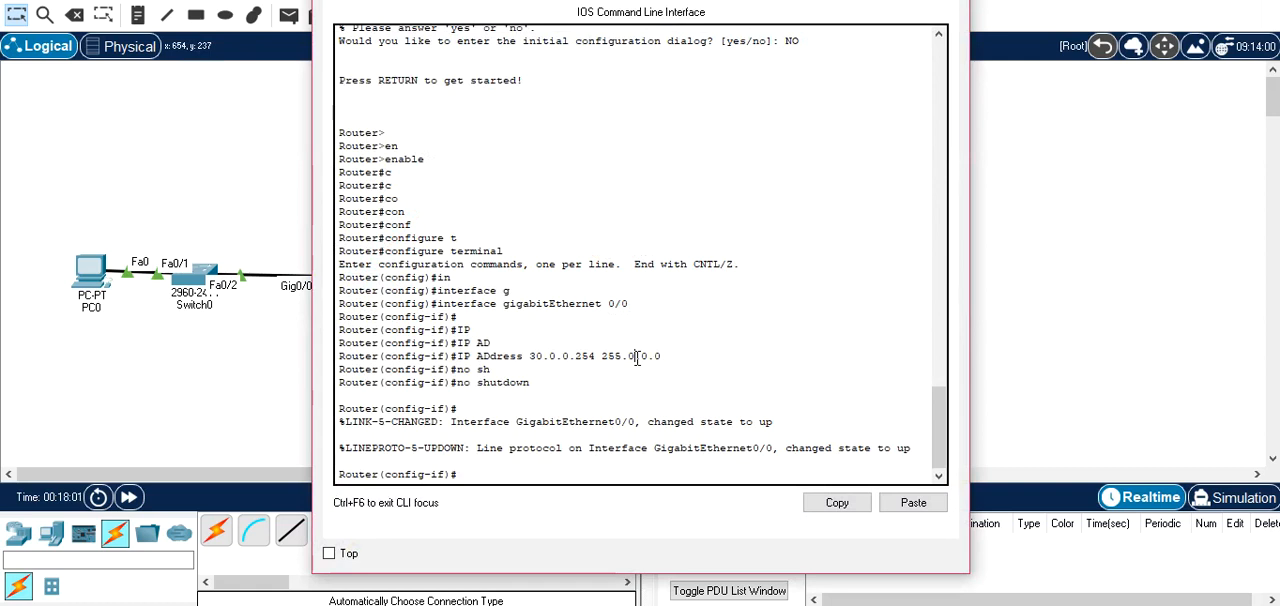
{"action": "key", "text": "Return"}
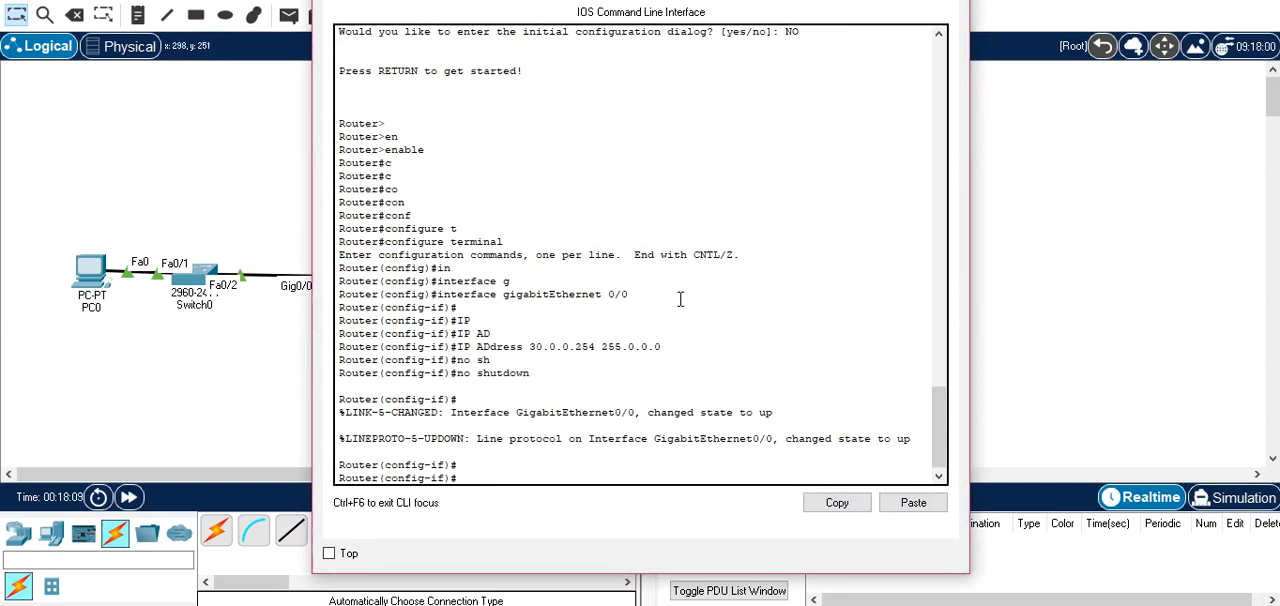
{"action": "left_click_drag", "start_coordinate": [640, 0], "coordinate": [591, 0]}
{"action": "type", "text": "EXIT"}
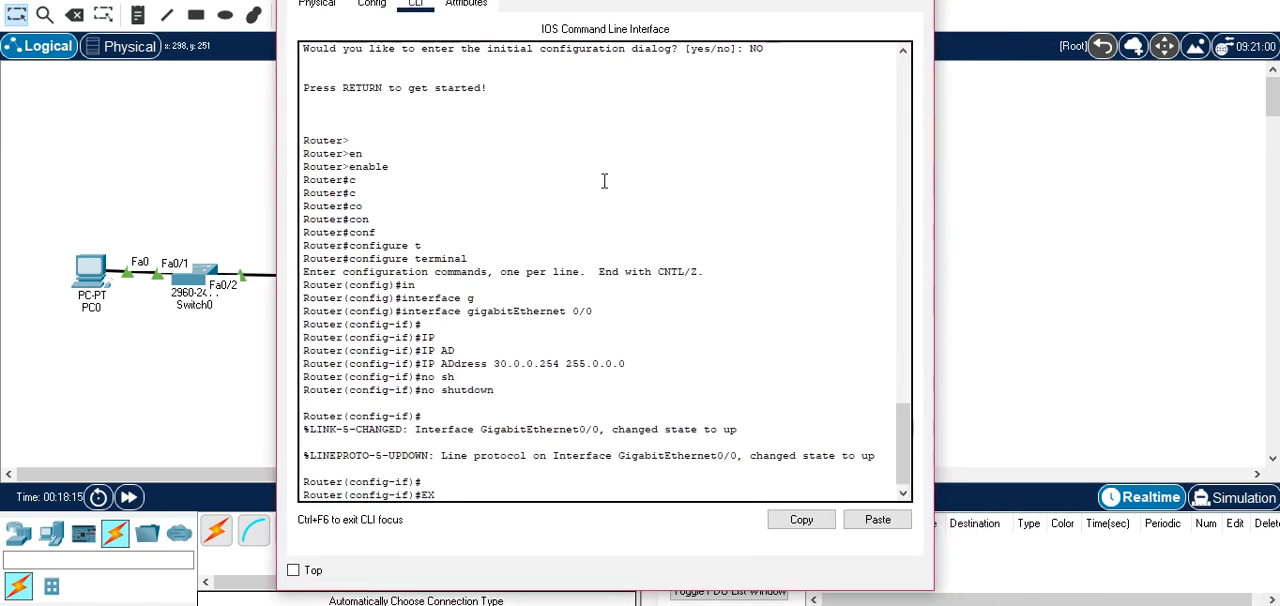
{"action": "key", "text": "Return"}
{"action": "key", "text": "Return"}
Enter interface configuration for serial 0/1/1 on Router1.
{"action": "type", "text": "INterface S"}
{"action": "key", "text": "Tab"}
{"action": "type", "text": "S"}
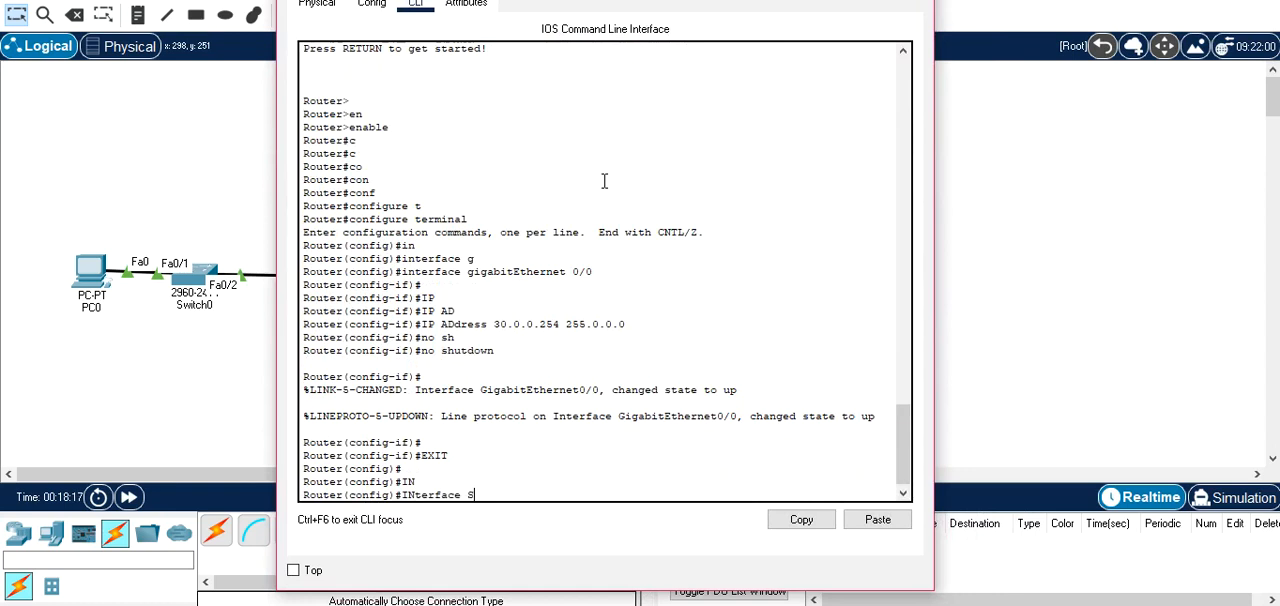
{"action": "key", "text": "Tab"}
{"action": "type", "text": "0/1/1"}
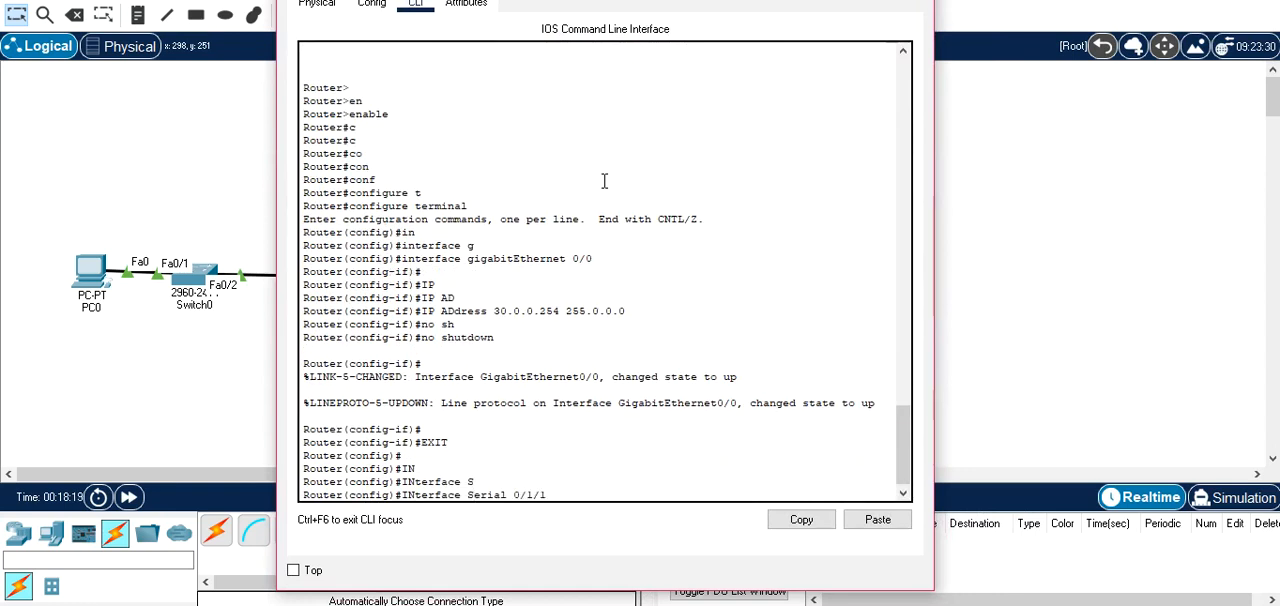
{"action": "key", "text": "Return"}
Assign IP address 102.0.0.253 with mask 255.0.0.0 to Router1's serial 0/1/1.
{"action": "type", "text": "ip ad"}
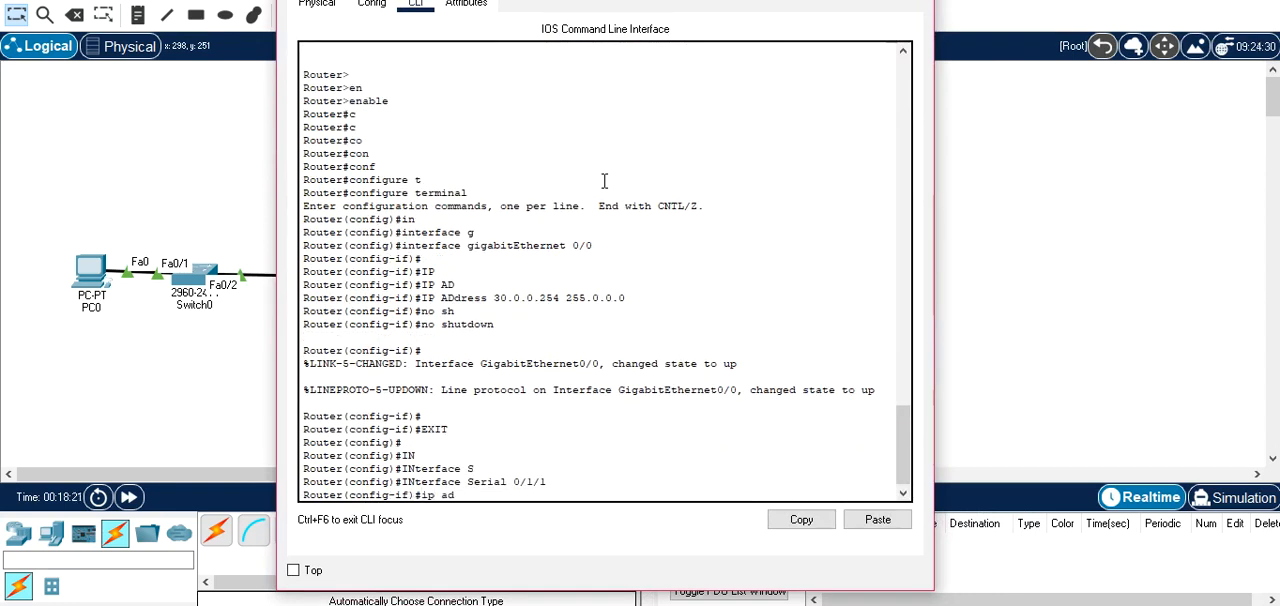
{"action": "key", "text": "Tab"}
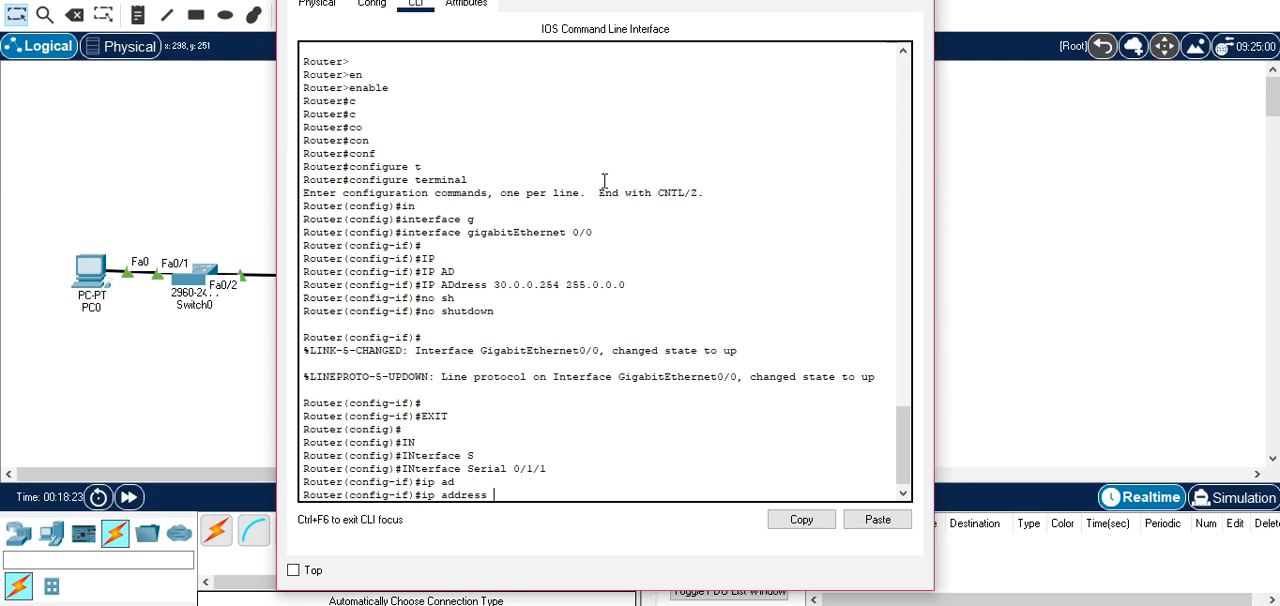
{"action": "type", "text": "102.0.0."}
{"action": "type", "text": "253"}
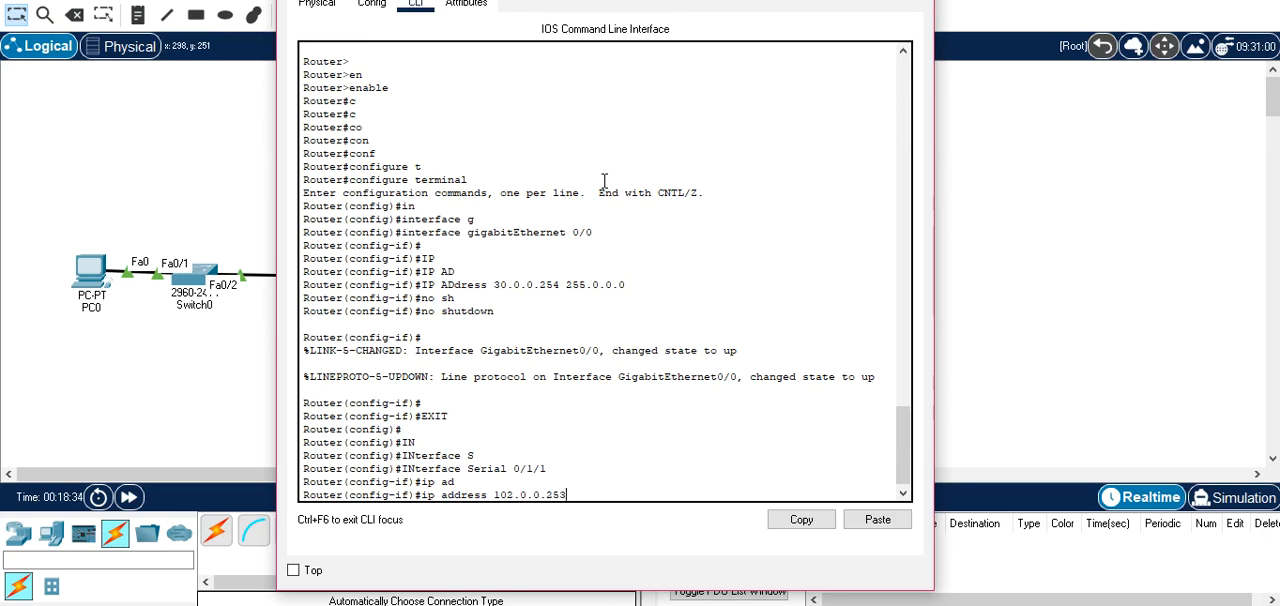
{"action": "left_click_drag", "start_coordinate": [556, 0], "coordinate": [1003, 33]}
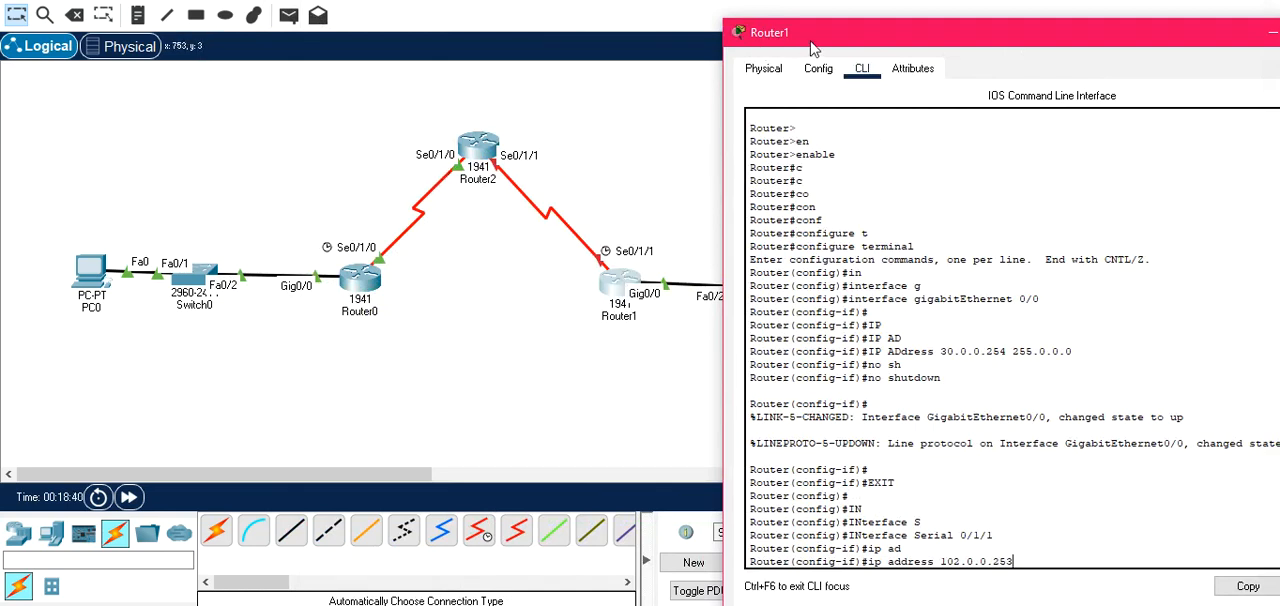
{"action": "left_click_drag", "start_coordinate": [844, 35], "coordinate": [280, 7]}
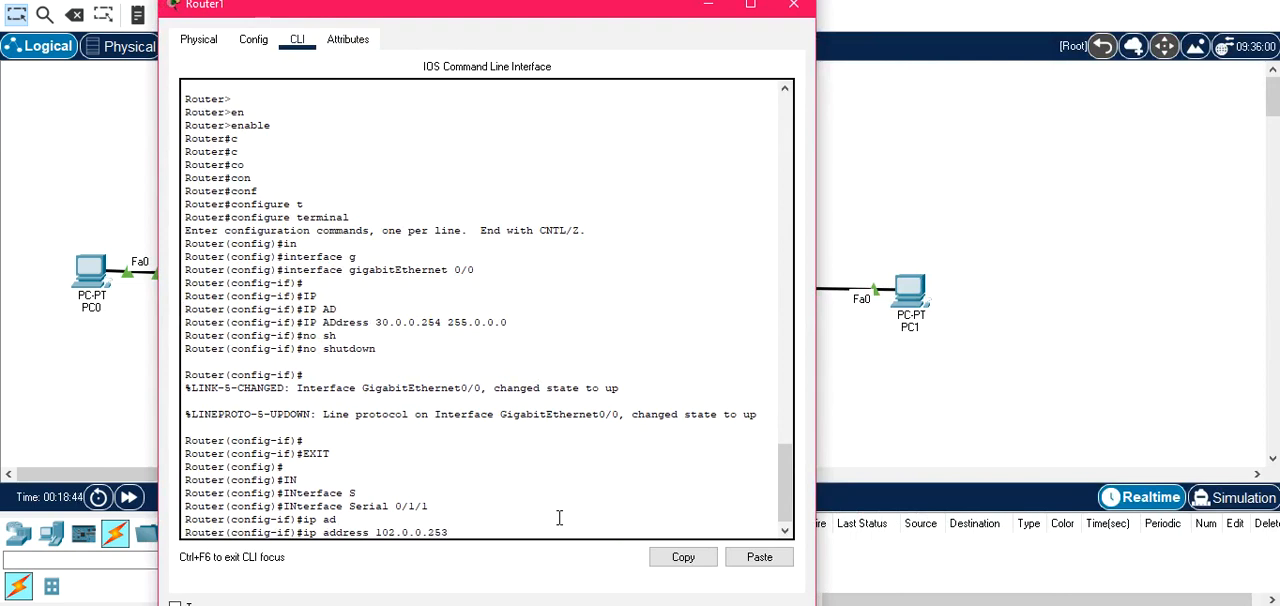
{"action": "type", "text": "255.0.0.0"}
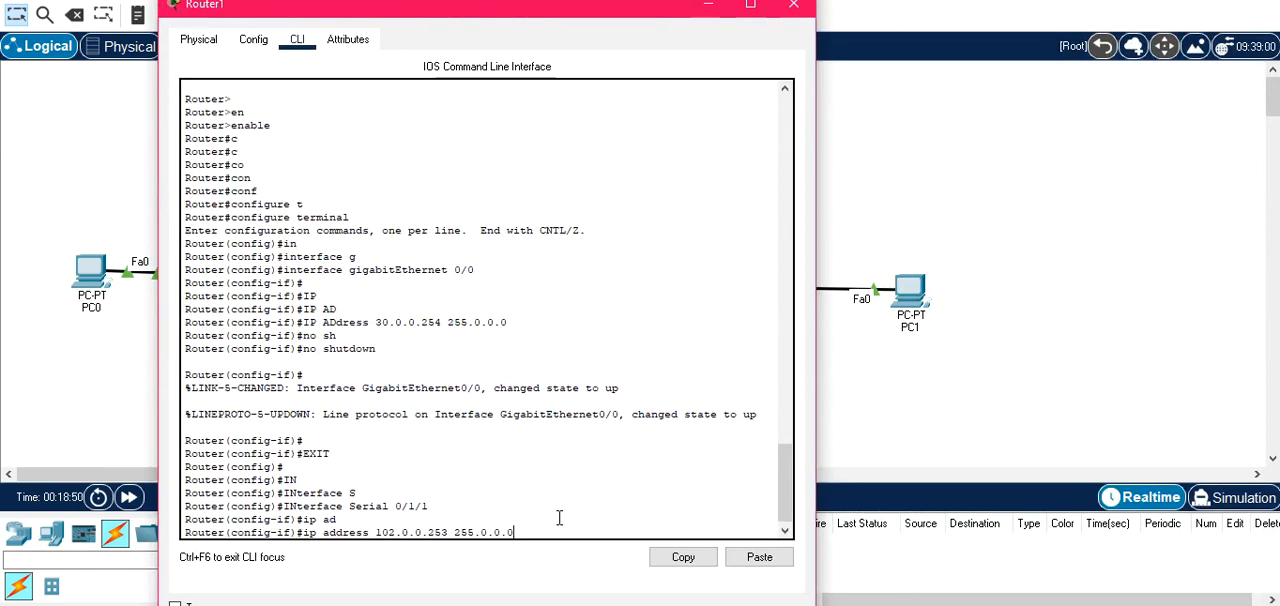
{"action": "key", "text": "Return"}
Enable Router1's serial 0/1/1 with no shutdown, then exit interface configuration and close the router window.
{"action": "type", "text": "NO SH"}
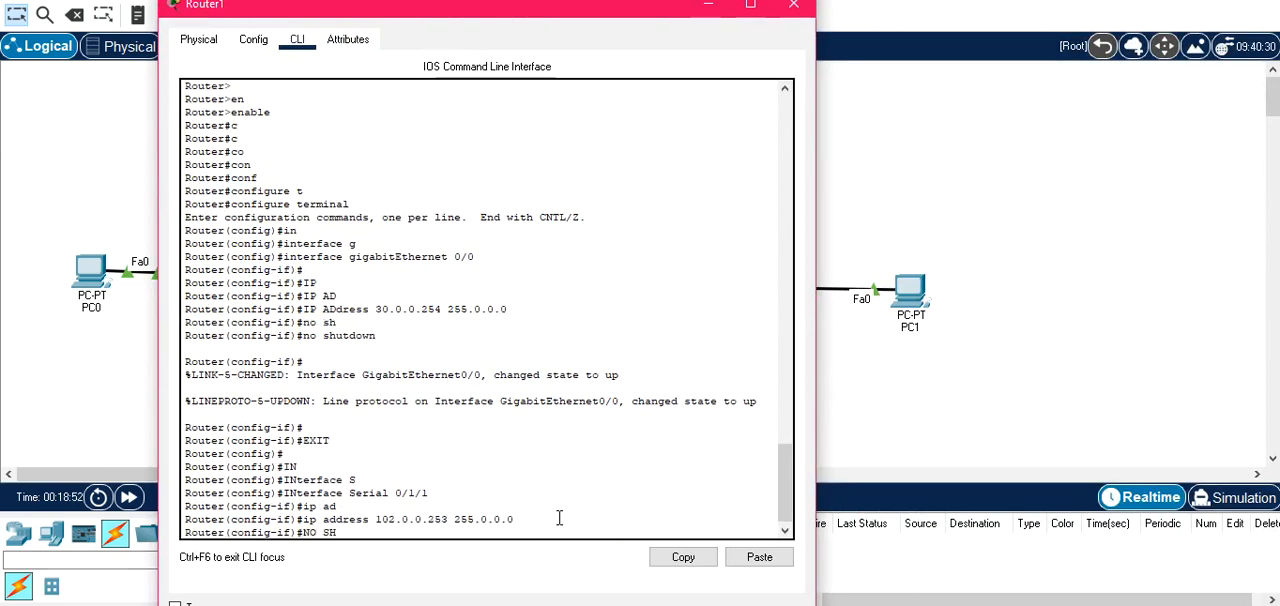
{"action": "key", "text": "Tab"}
{"action": "key", "text": "Return"}
{"action": "key", "text": "Return"}
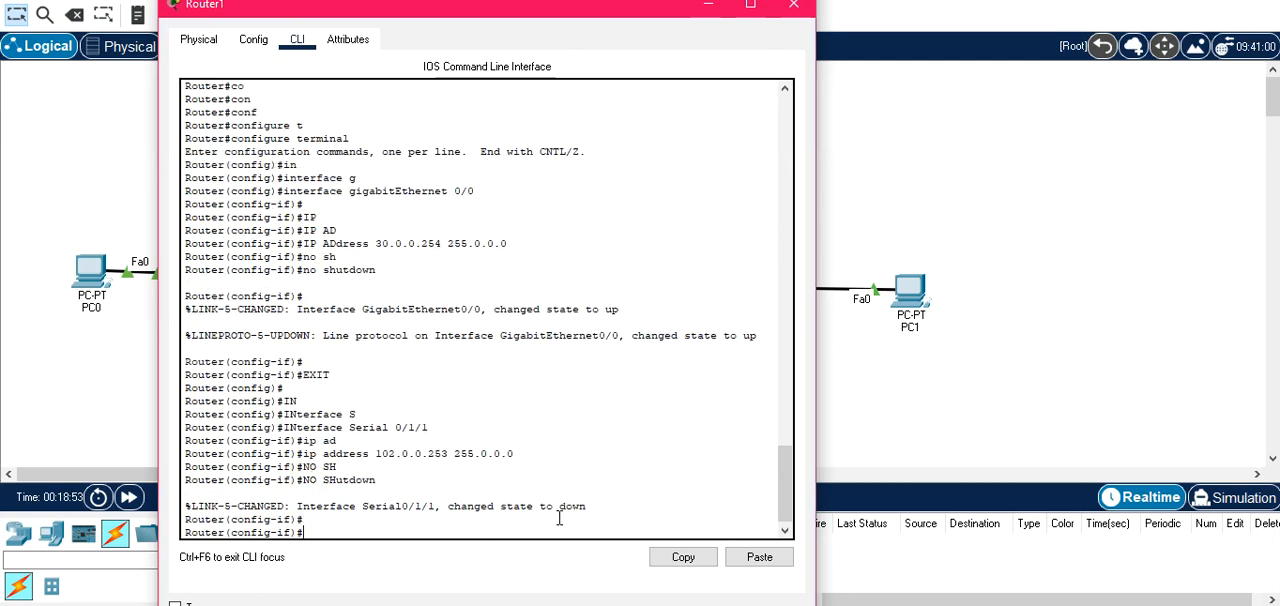
{"action": "type", "text": "ESIT"}
{"action": "key", "text": "Return"}
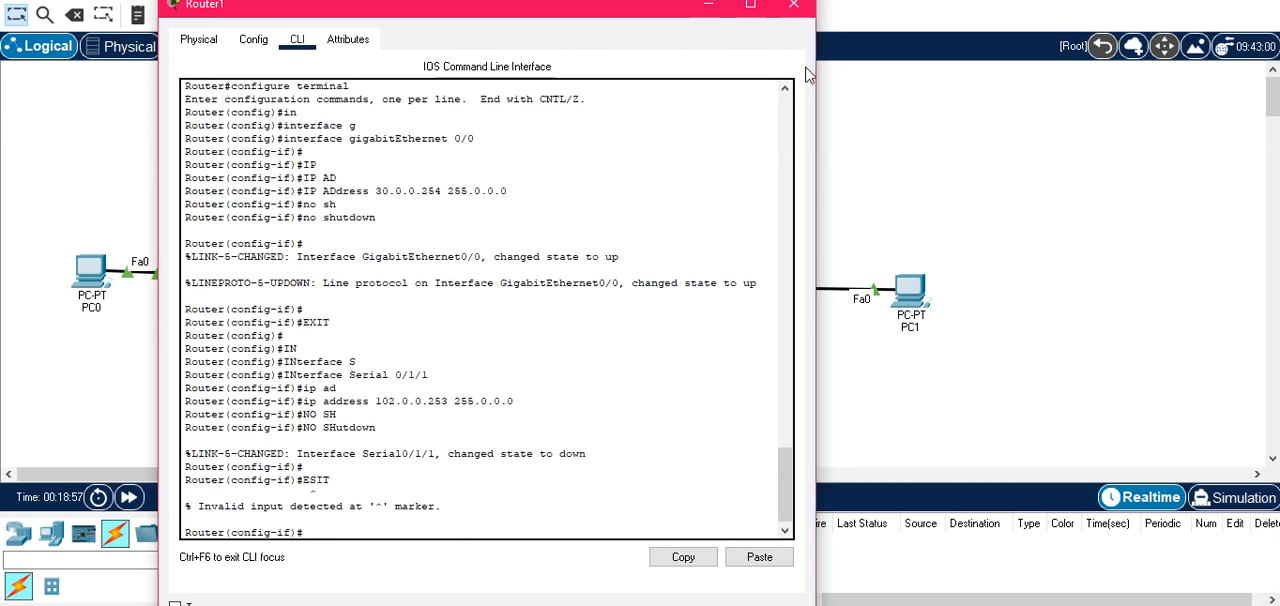
{"action": "type", "text": "EXIT"}
{"action": "key", "text": "Return"}
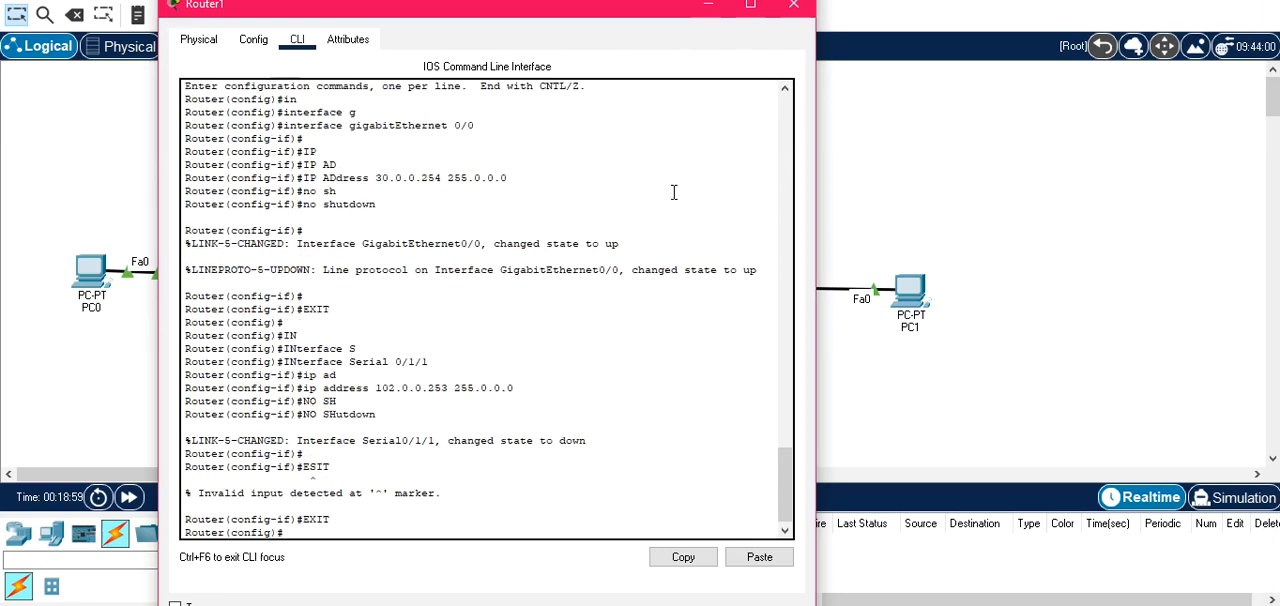
{"action": "left_click", "coordinate": [795, 8]}
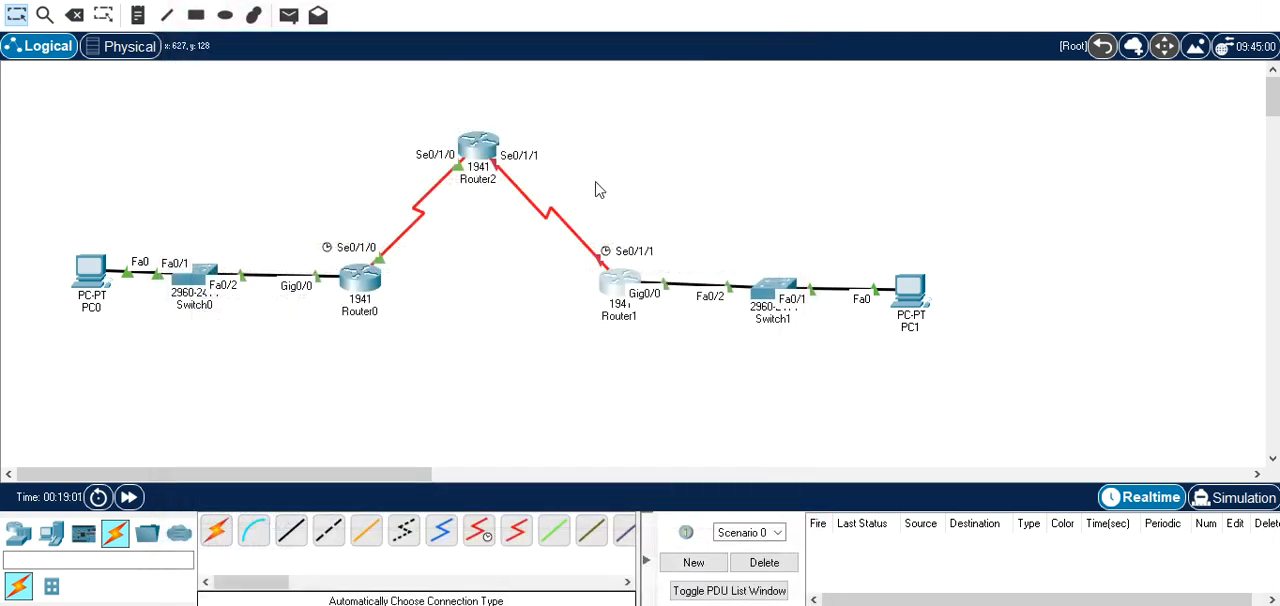
Open Router2's command line and enter interface configuration for serial 0/1/1.
{"action": "left_click", "coordinate": [477, 148]}
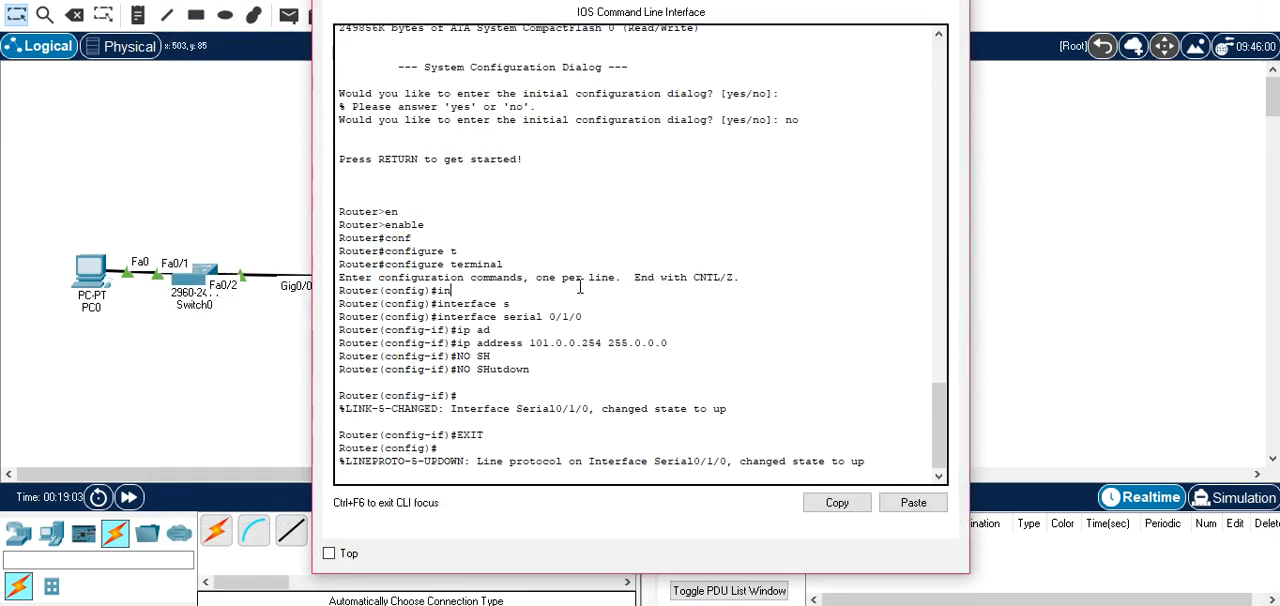
{"action": "key", "text": "Return"}
{"action": "key", "text": "Return"}
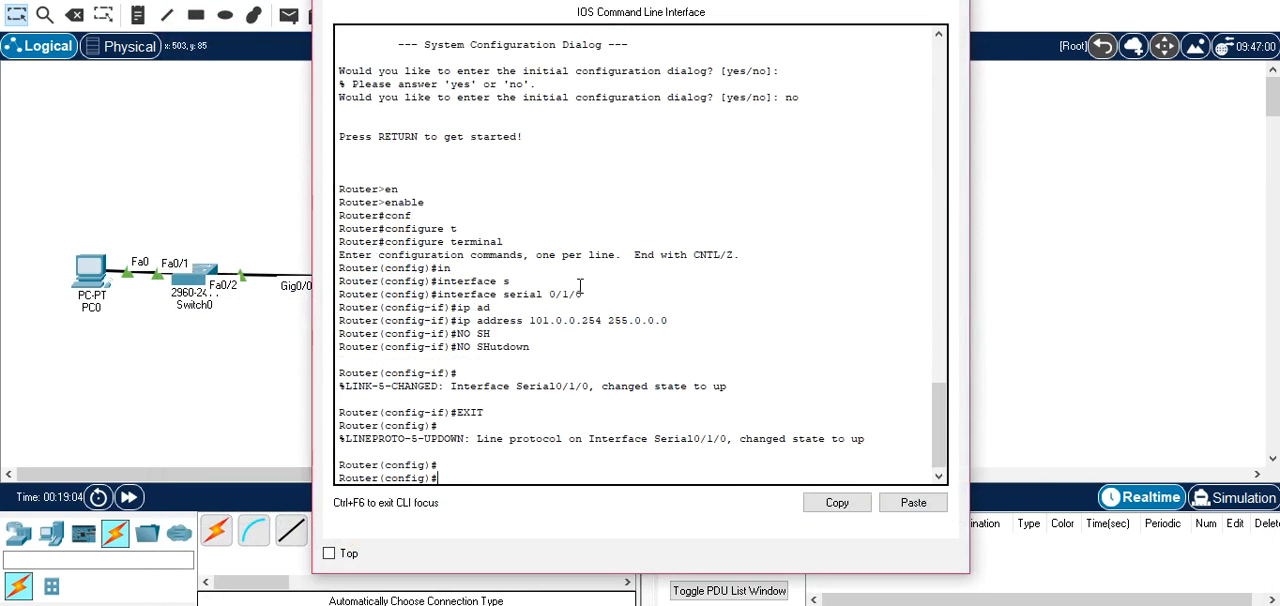
{"action": "type", "text": "IN"}
{"action": "key", "text": "Tab"}
{"action": "type", "text": "S"}
{"action": "key", "text": "Tab"}
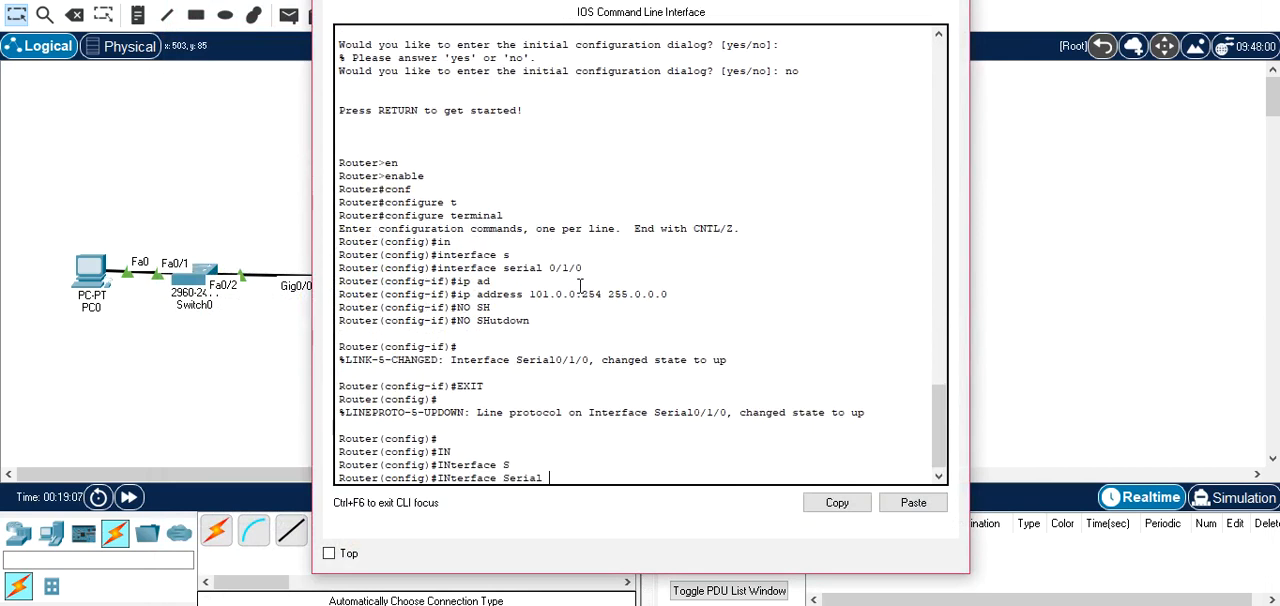
{"action": "type", "text": "0/1/1"}
{"action": "key", "text": "Return"}
Assign IP address 102.0.0.254 with mask 255.0.0.0 to Router2's serial 0/1/1.
{"action": "type", "text": "ip ad"}
{"action": "key", "text": "Tab"}
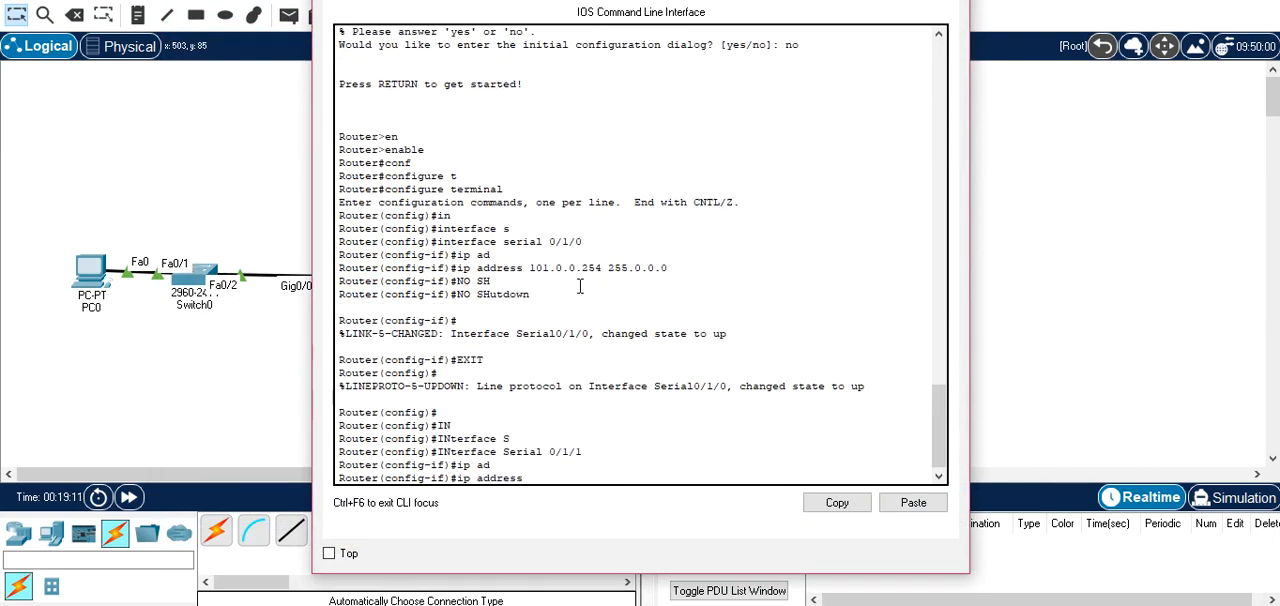
{"action": "type", "text": "102.0.0.254 255.0.0.0"}
{"action": "key", "text": "Return"}
Enable Router2's serial 0/1/1 with no shutdown, then exit interface configuration and close the router window.
{"action": "type", "text": "NO SH"}
{"action": "key", "text": "Tab"}
{"action": "key", "text": "Return"}
{"action": "type", "text": "EXIT"}
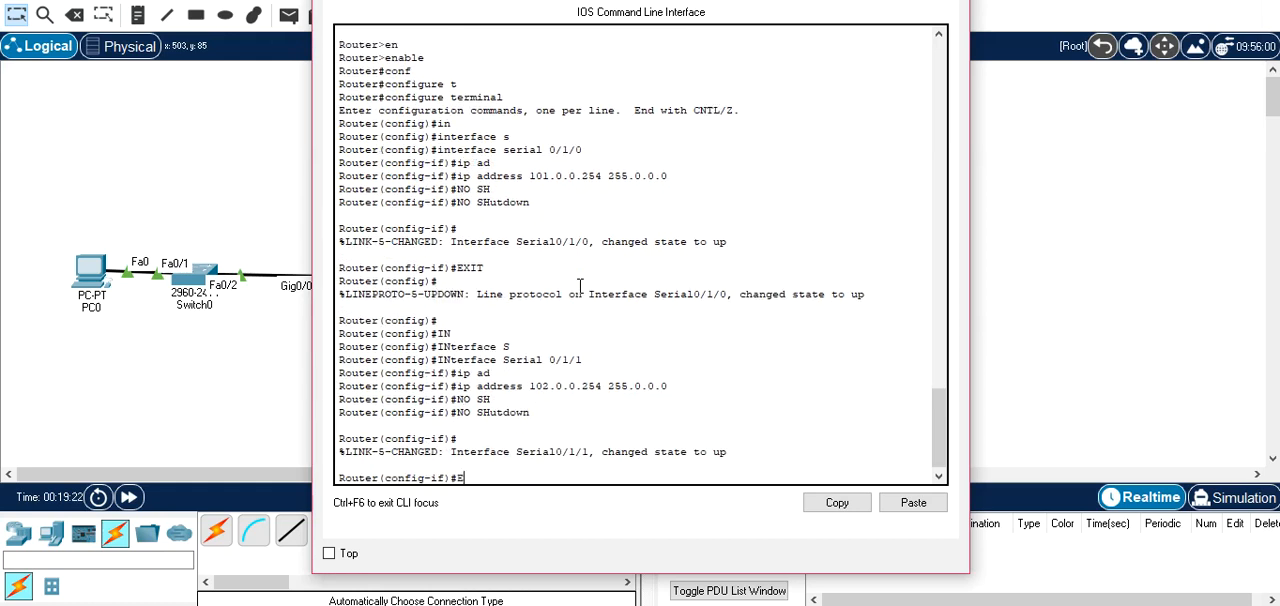
{"action": "key", "text": "Return"}
{"action": "left_click_drag", "start_coordinate": [860, 0], "coordinate": [797, 5]}
{"action": "left_click", "coordinate": [884, 0]}
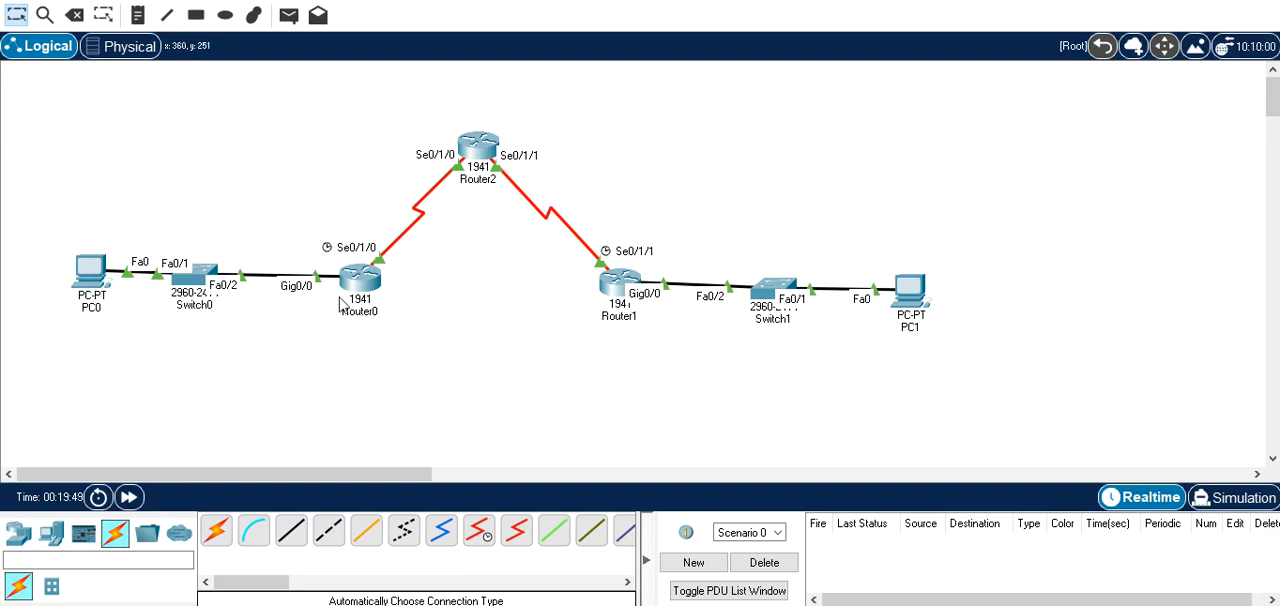
Open Router0's command line and exit the serial 0/1/0 interface configuration.
{"action": "left_click", "coordinate": [368, 280]}
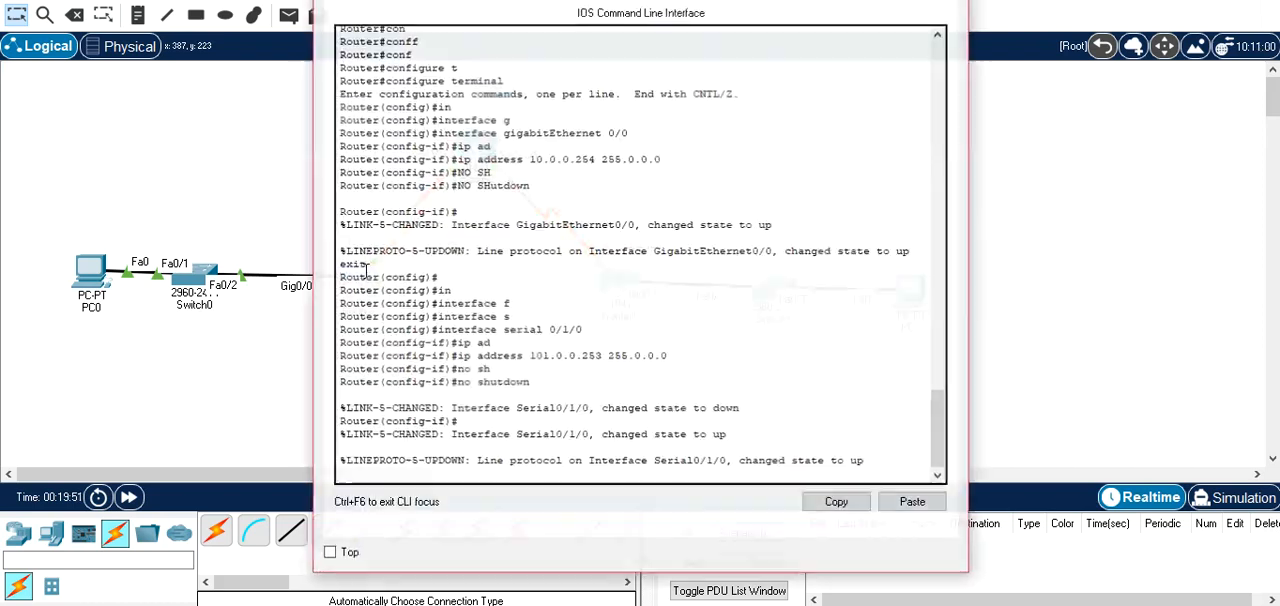
{"action": "key", "text": "Return"}
{"action": "type", "text": "EXIT"}
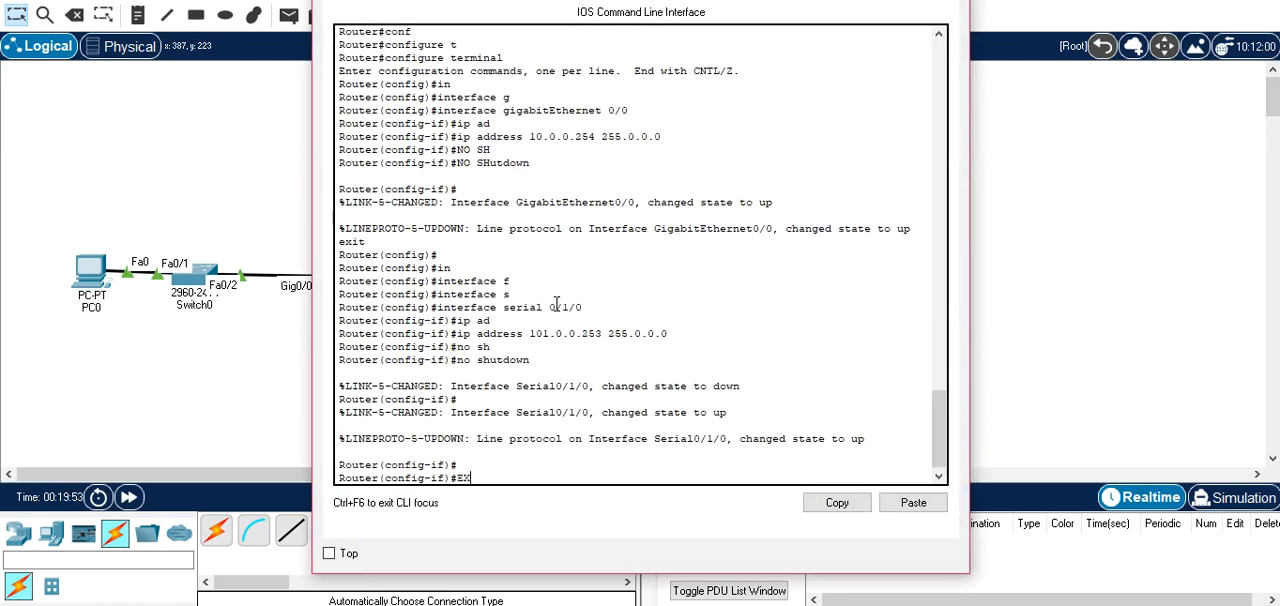
{"action": "key", "text": "Return"}
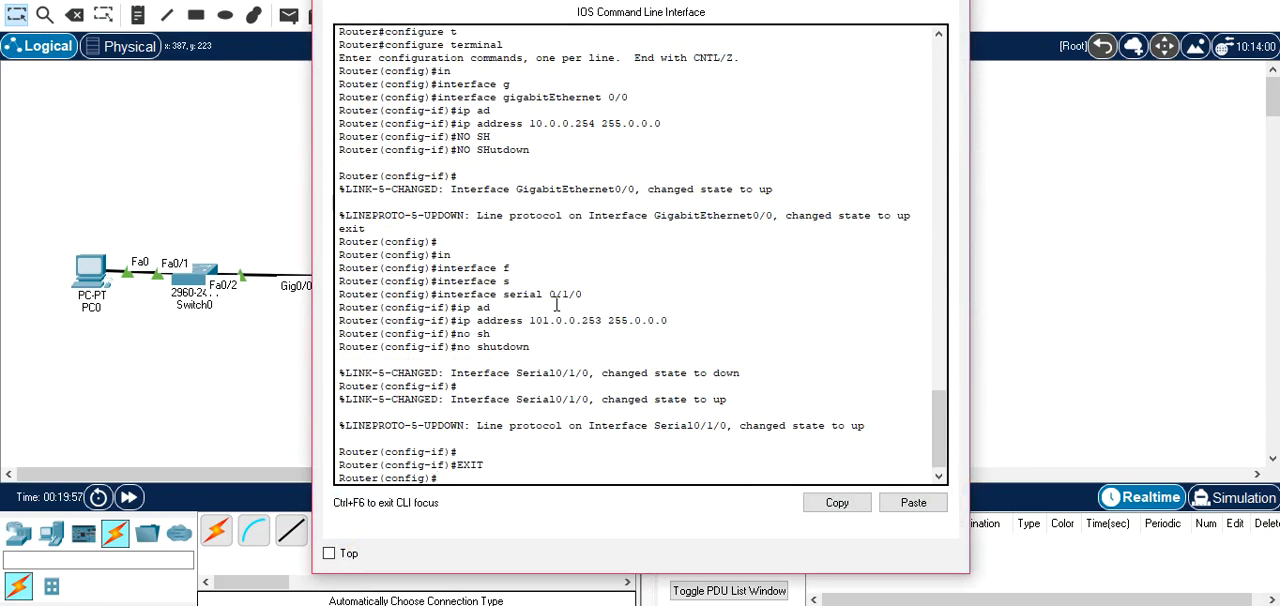
Add a default static route on Router0 with ip route 0.0.0.0 0.0.0.0 and next hop 101.0.0.254.
{"action": "type", "text": "IP ROUTE"}
{"action": "key", "text": "Tab"}
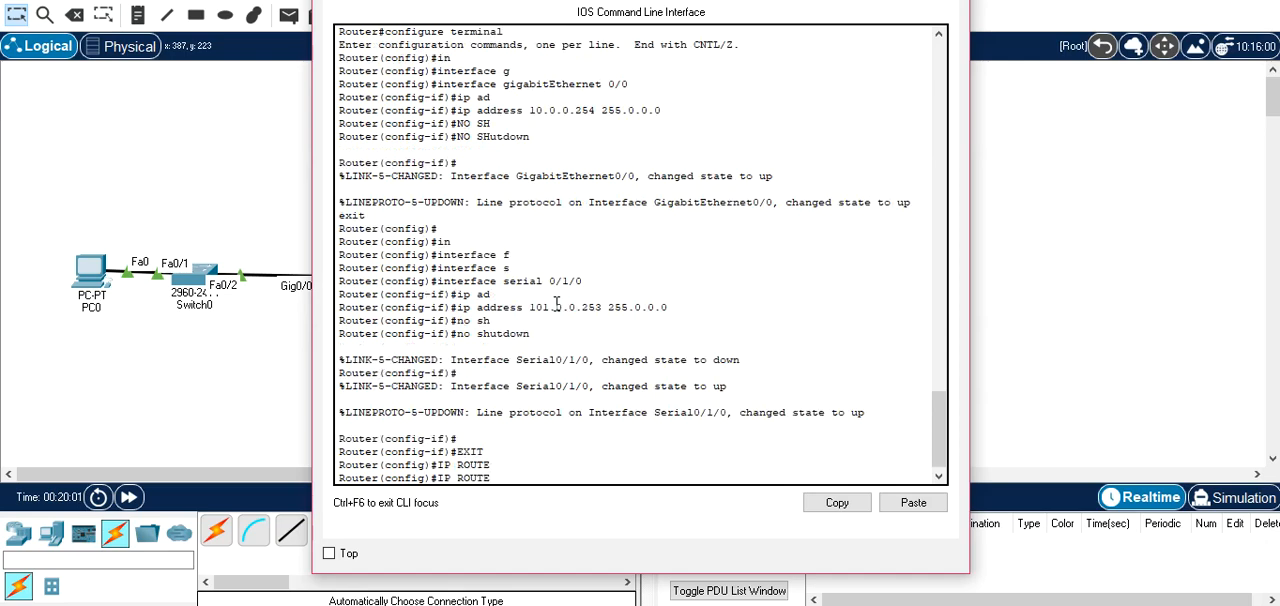
{"action": "left_click_drag", "start_coordinate": [540, 0], "coordinate": [651, 251]}
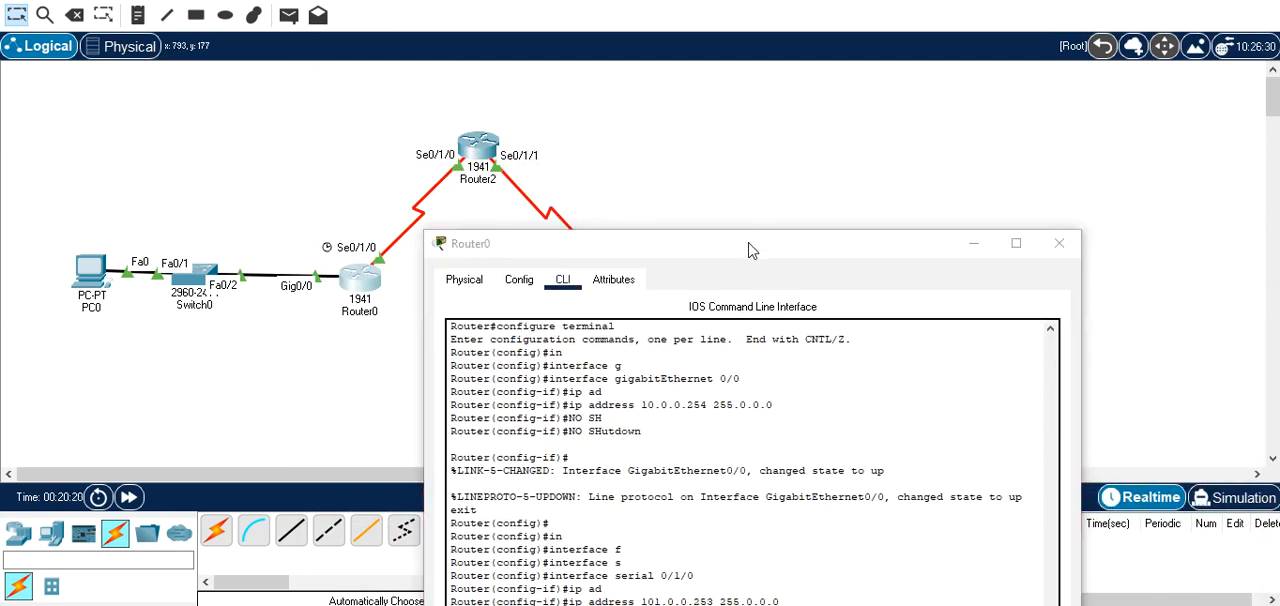
{"action": "left_click_drag", "start_coordinate": [752, 250], "coordinate": [501, 401]}
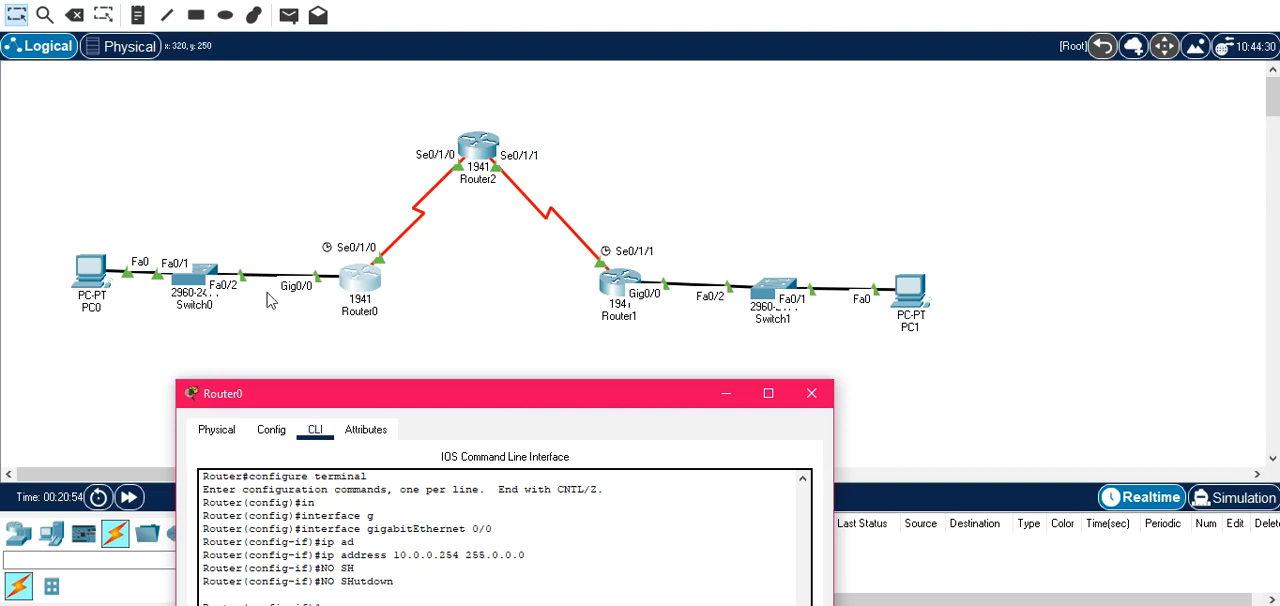
{"action": "left_click_drag", "start_coordinate": [521, 406], "coordinate": [711, 35]}
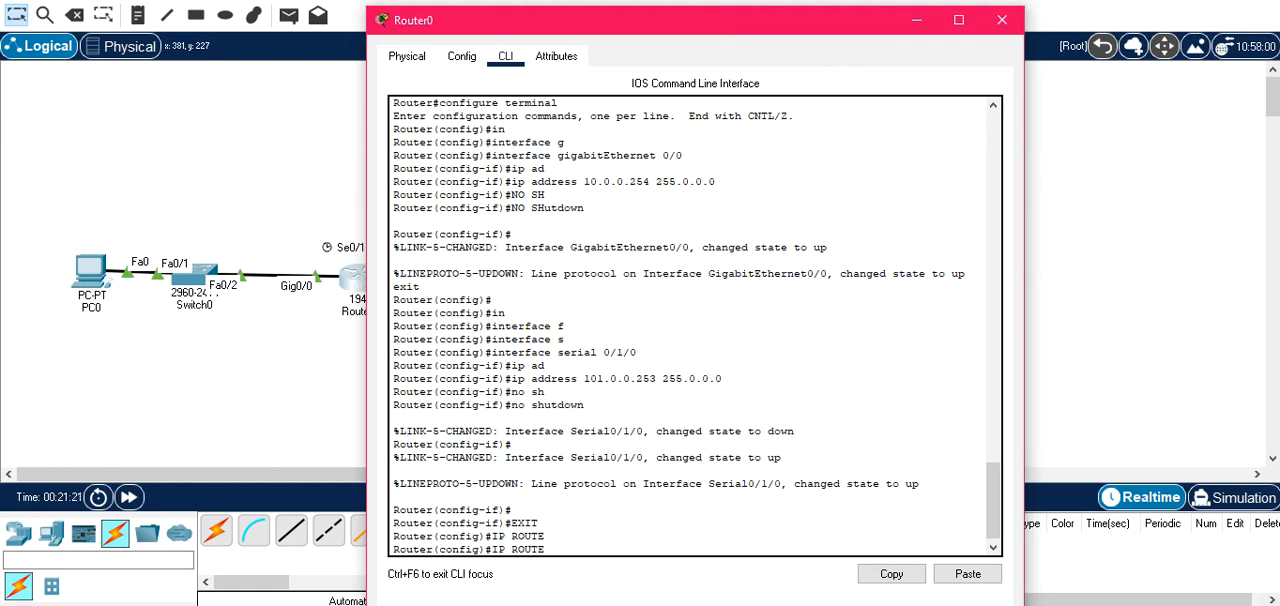
{"action": "left_click_drag", "start_coordinate": [800, 28], "coordinate": [758, 427]}
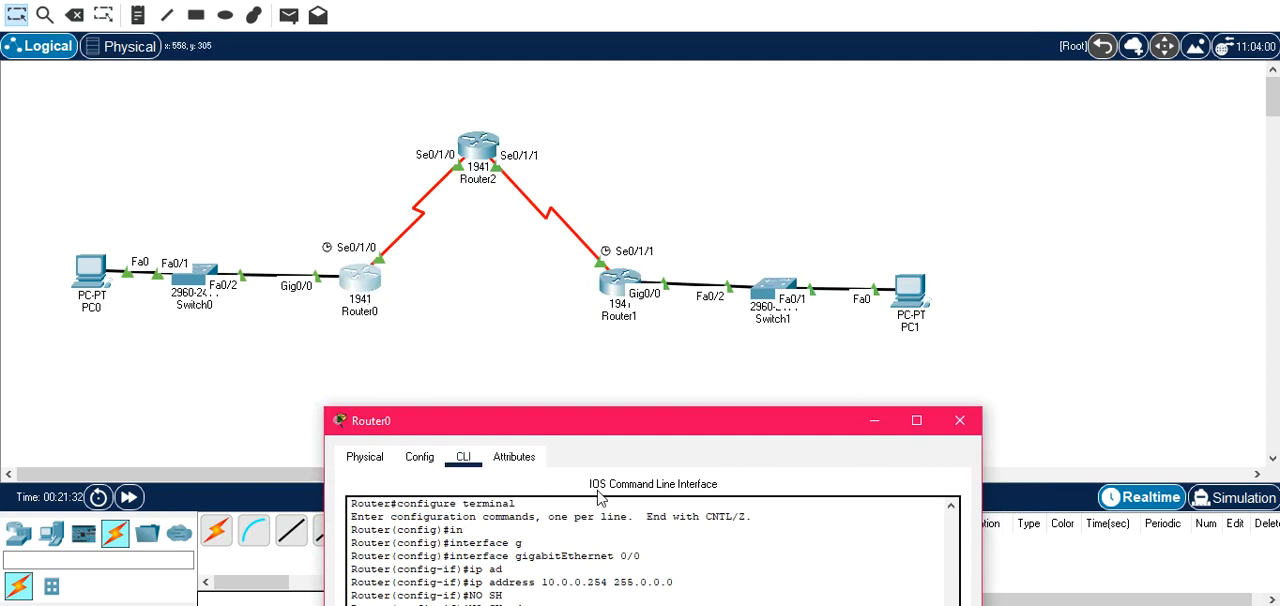
{"action": "left_click_drag", "start_coordinate": [630, 429], "coordinate": [655, 37]}
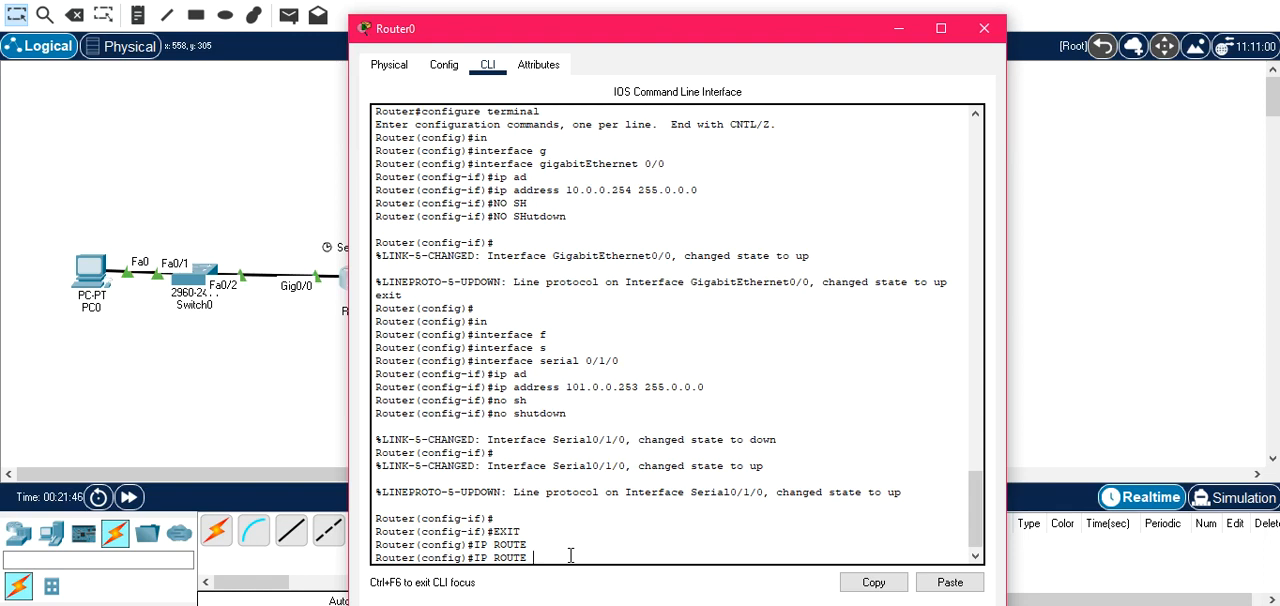
{"action": "type", "text": "0.0.0.0 0.0.0.0"}
{"action": "left_click_drag", "start_coordinate": [703, 38], "coordinate": [923, 63]}
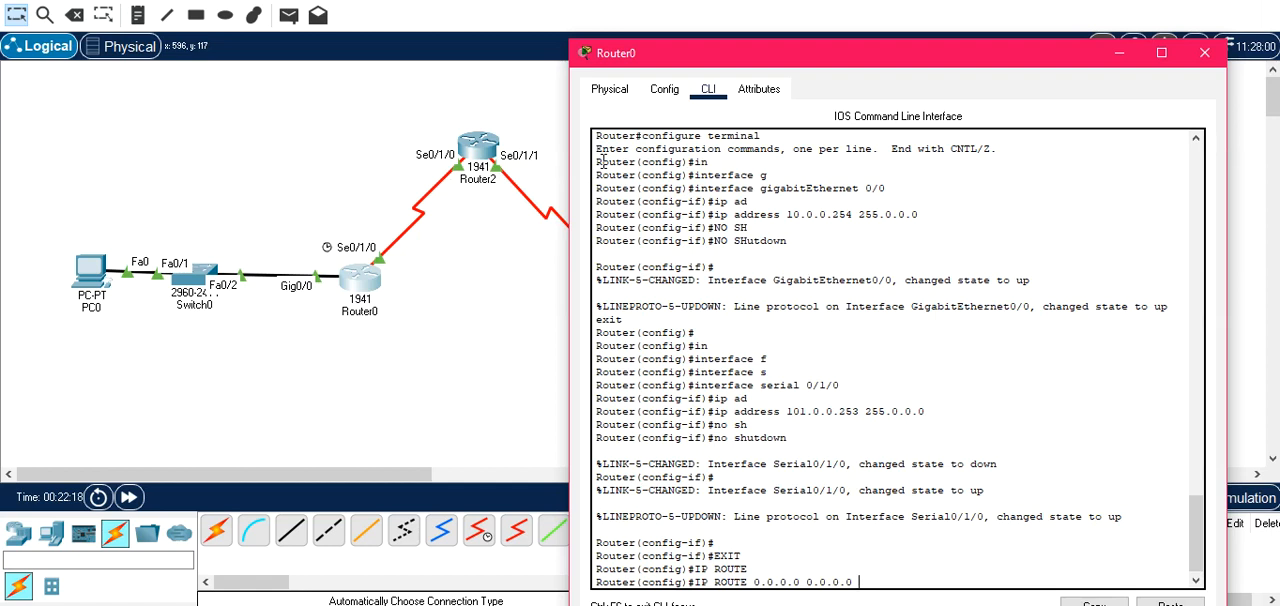
{"action": "left_click_drag", "start_coordinate": [829, 62], "coordinate": [511, 3]}
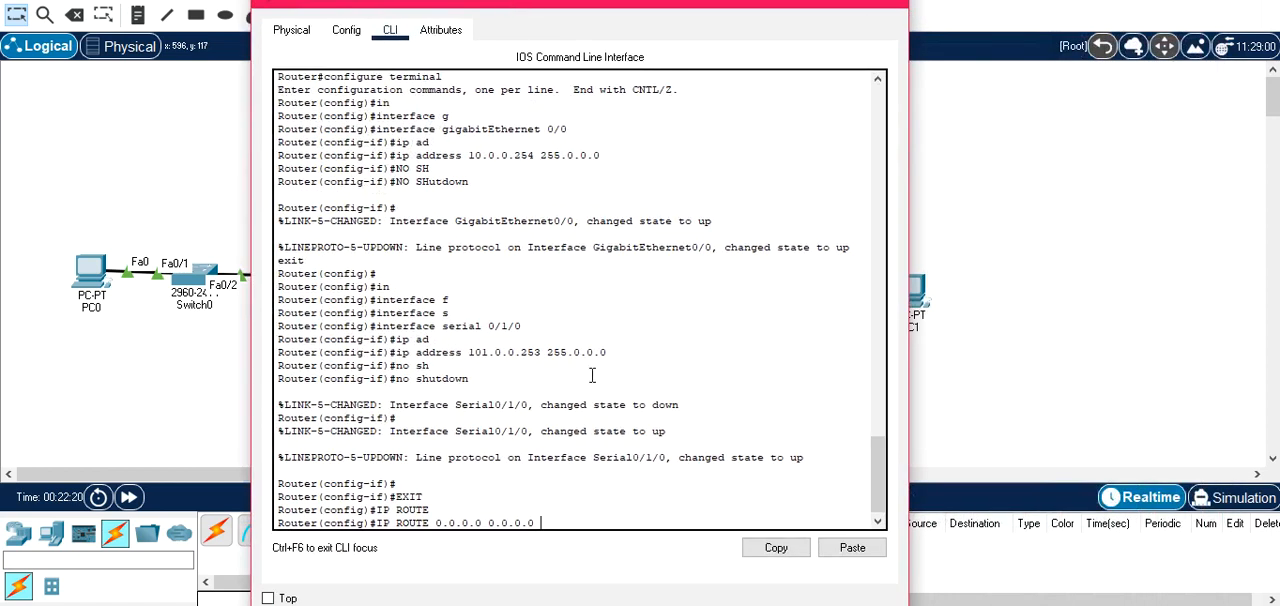
{"action": "type", "text": "01.0.0.254"}
{"action": "key", "text": "Return"}
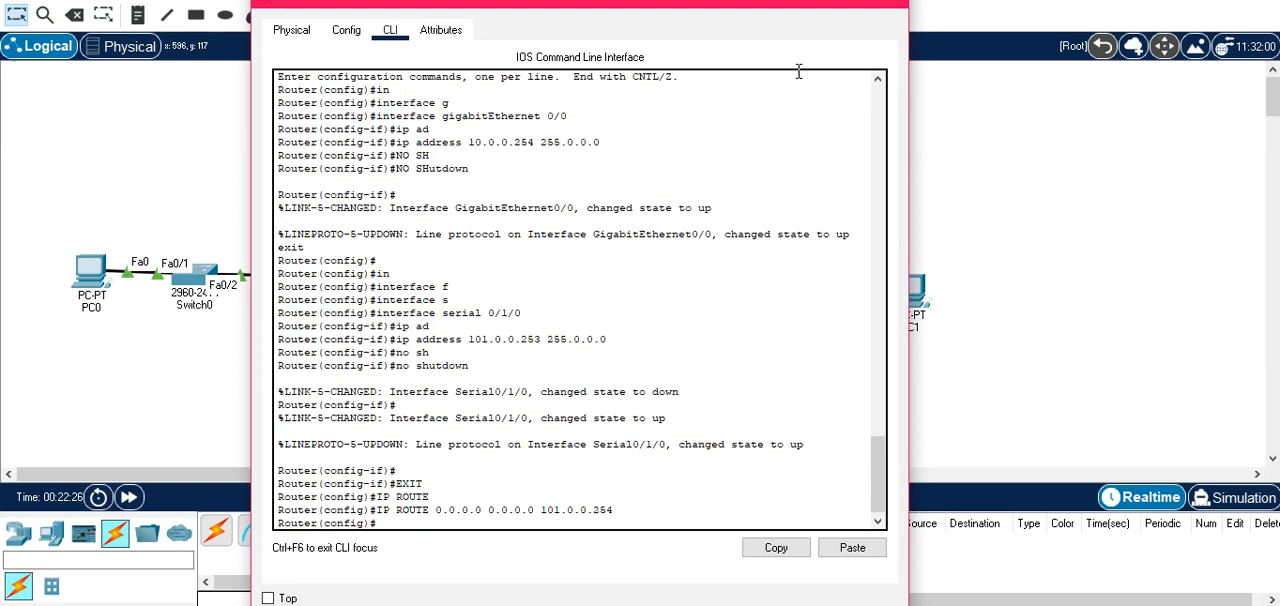
{"action": "left_click_drag", "start_coordinate": [765, 4], "coordinate": [725, 76]}
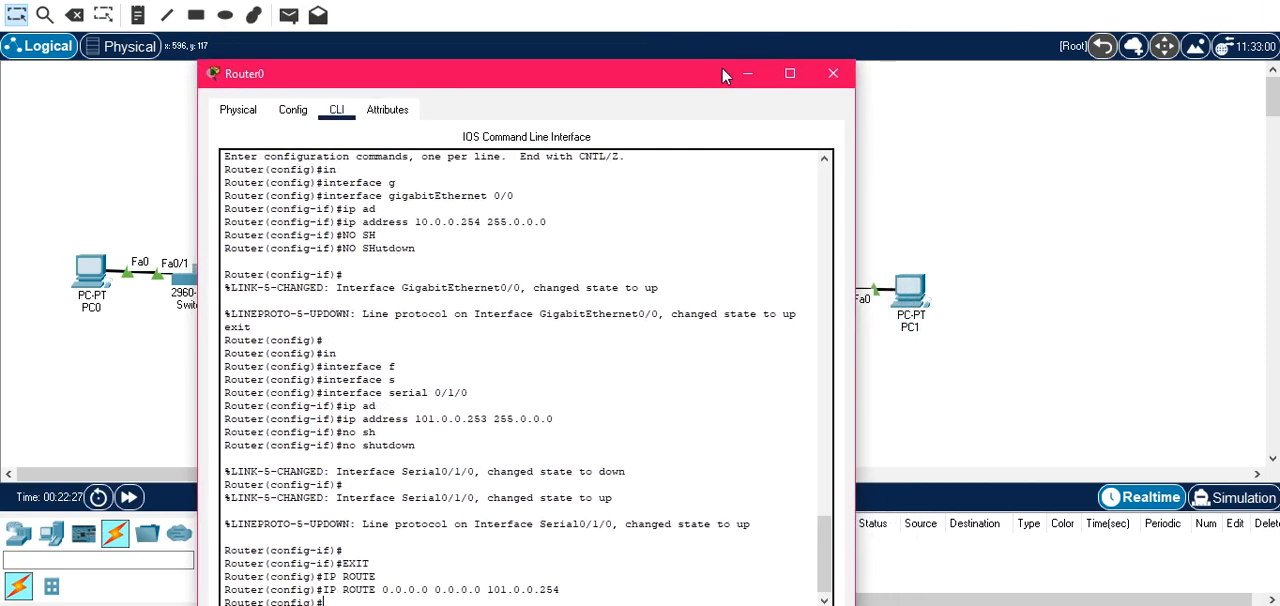
Add a default static route on Router1 with ip route 0.0.0.0 0.0.0.0 and next hop 102.0.0.254, and close its window.
{"action": "left_click", "coordinate": [832, 73]}
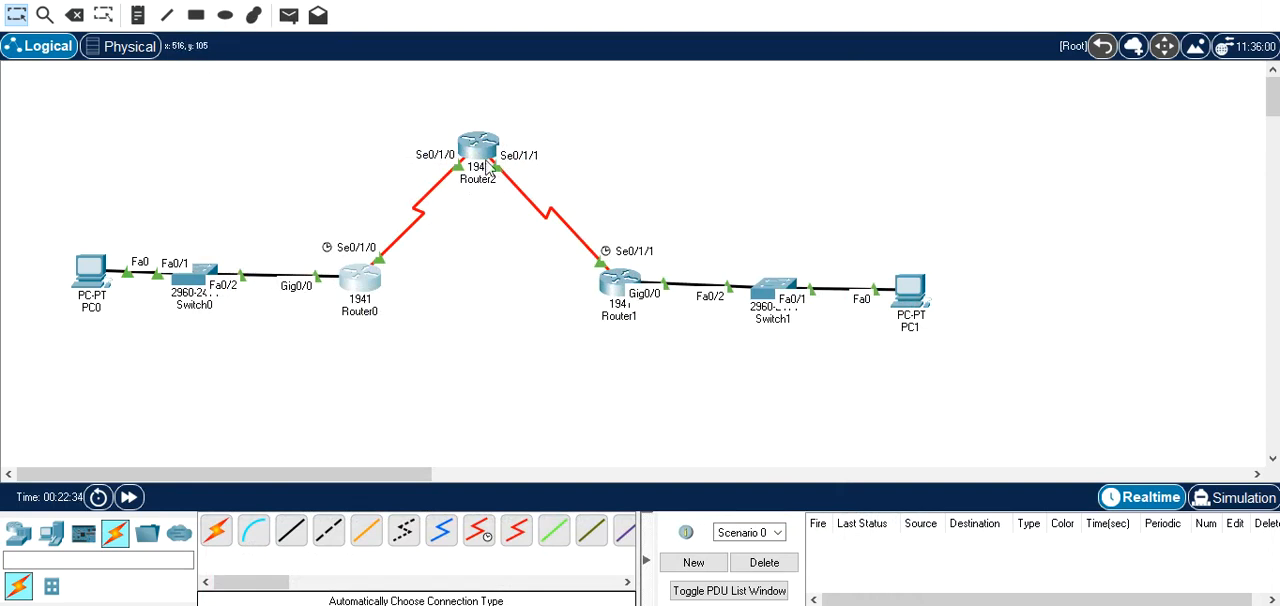
{"action": "left_click", "coordinate": [614, 287]}
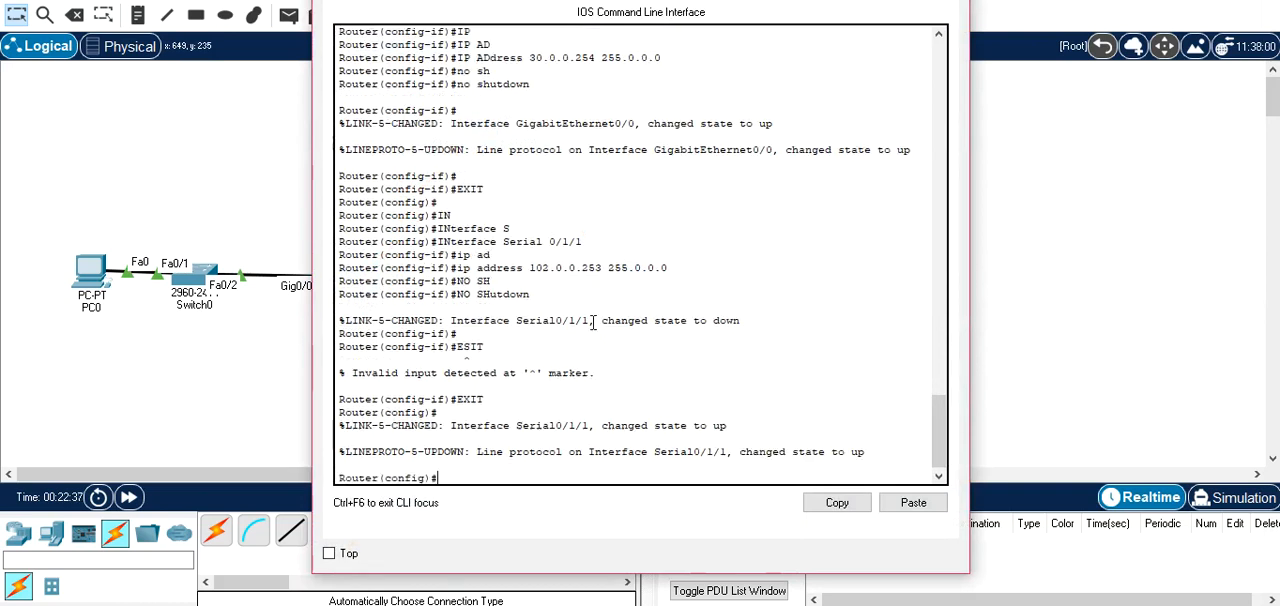
{"action": "type", "text": "IP ROUTE 0.0.0.0 0.0.0.0"}
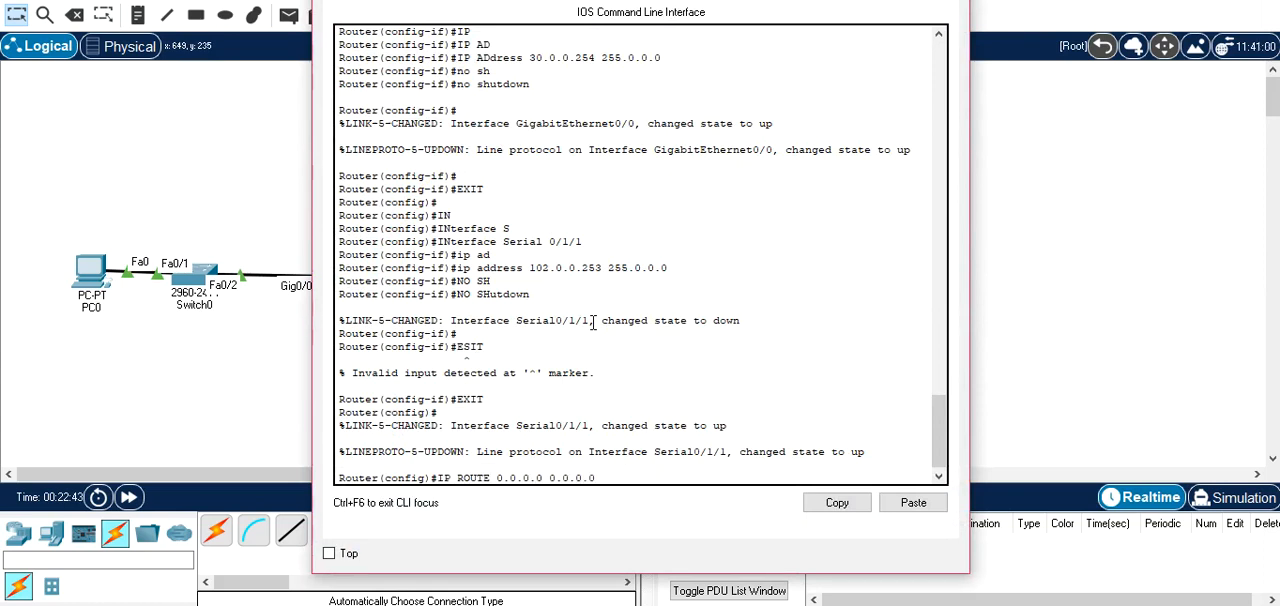
{"action": "left_click_drag", "start_coordinate": [642, 2], "coordinate": [912, 234]}
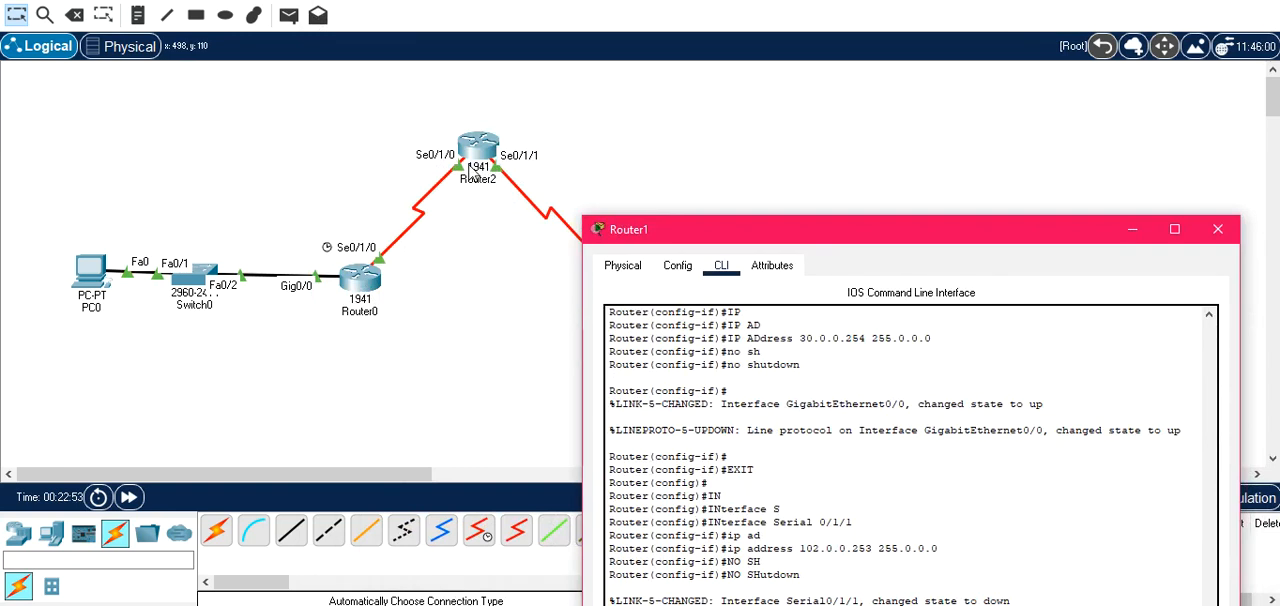
{"action": "left_click_drag", "start_coordinate": [793, 236], "coordinate": [448, 87]}
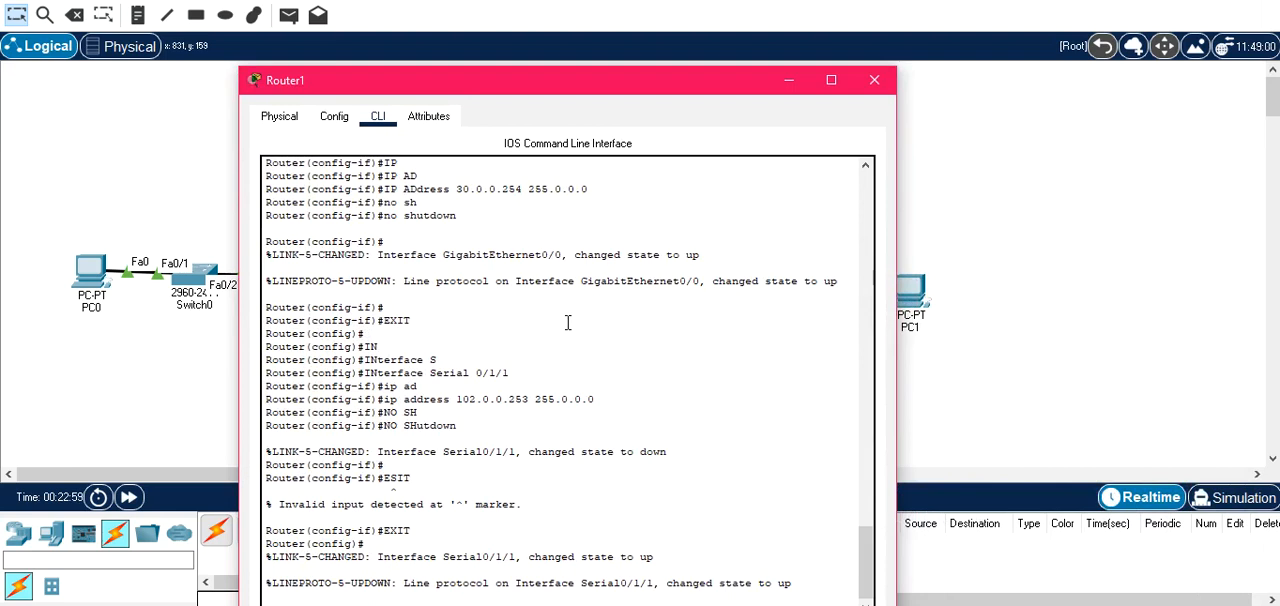
{"action": "type", "text": "54"}
{"action": "key", "text": "Return"}
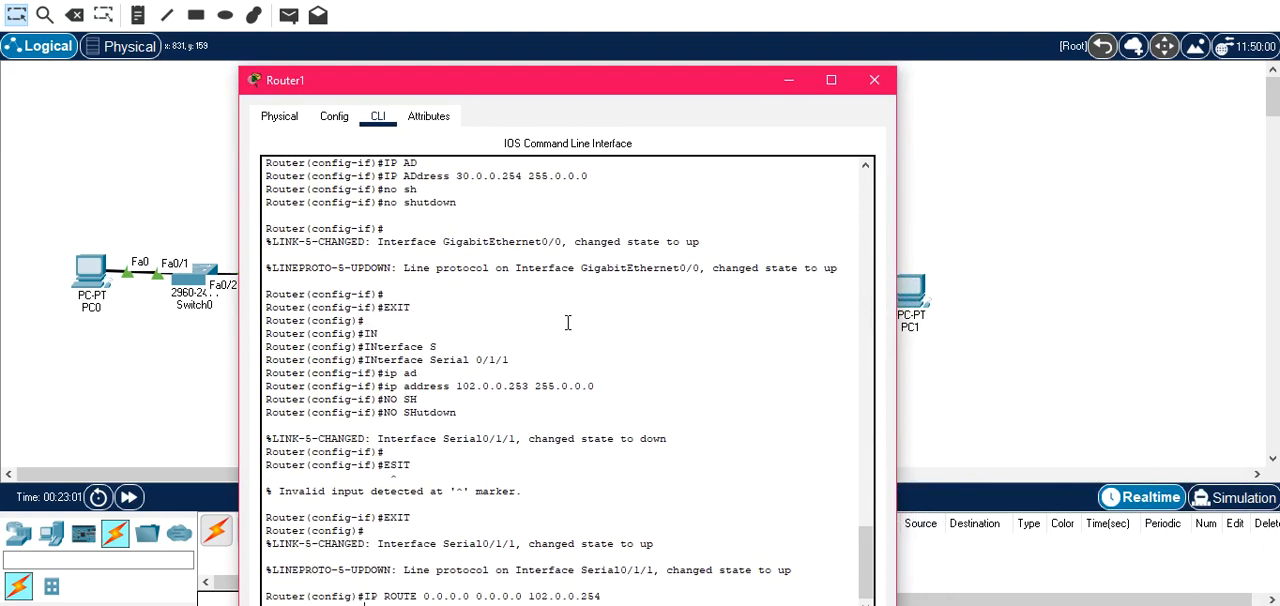
{"action": "left_click", "coordinate": [874, 80]}
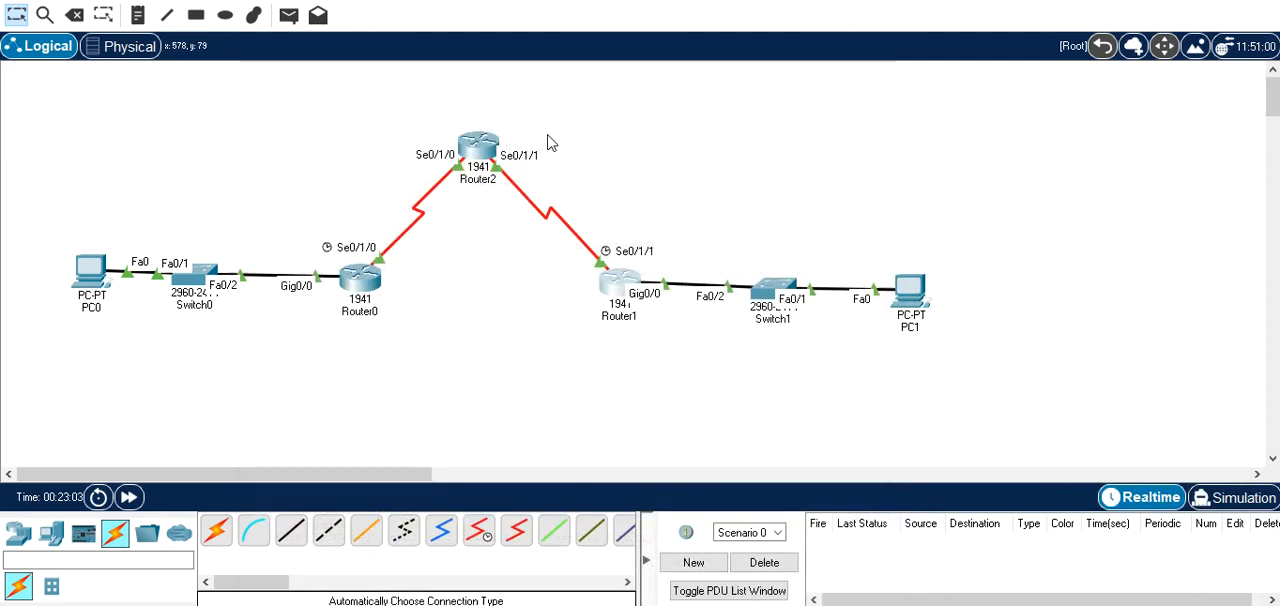
Add a static route on Router2 to network 10.0.0.0 with mask 255.0.0.0 and next hop 101.0.0.253.
{"action": "mouse_move", "coordinate": [484, 144]}
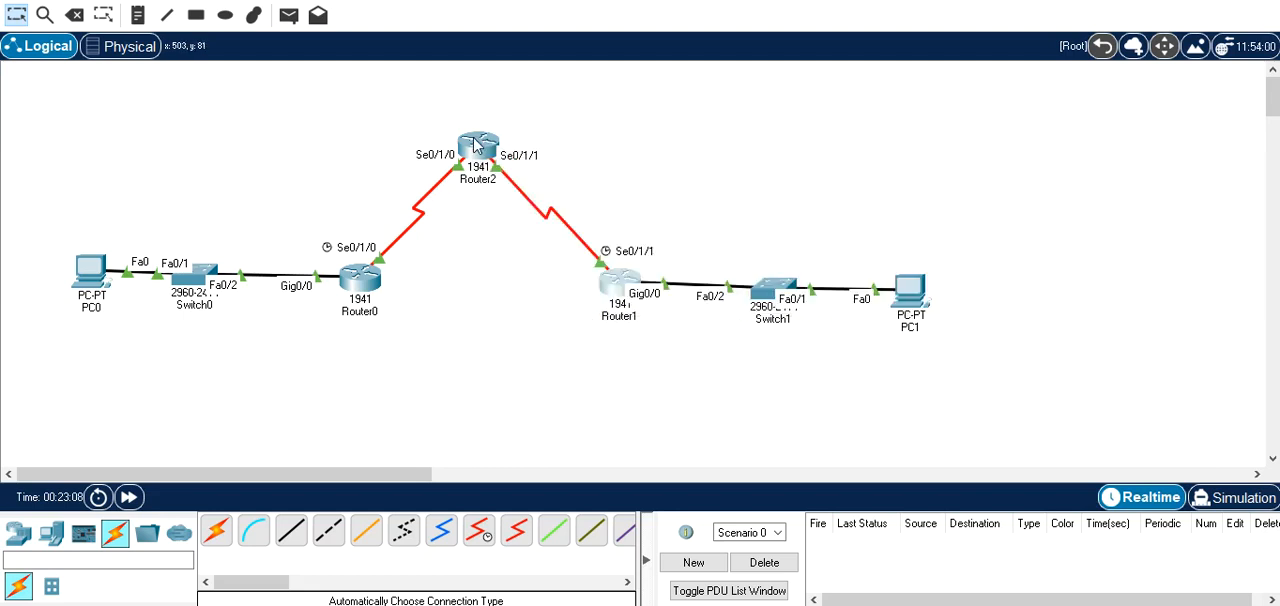
{"action": "left_click", "coordinate": [478, 143]}
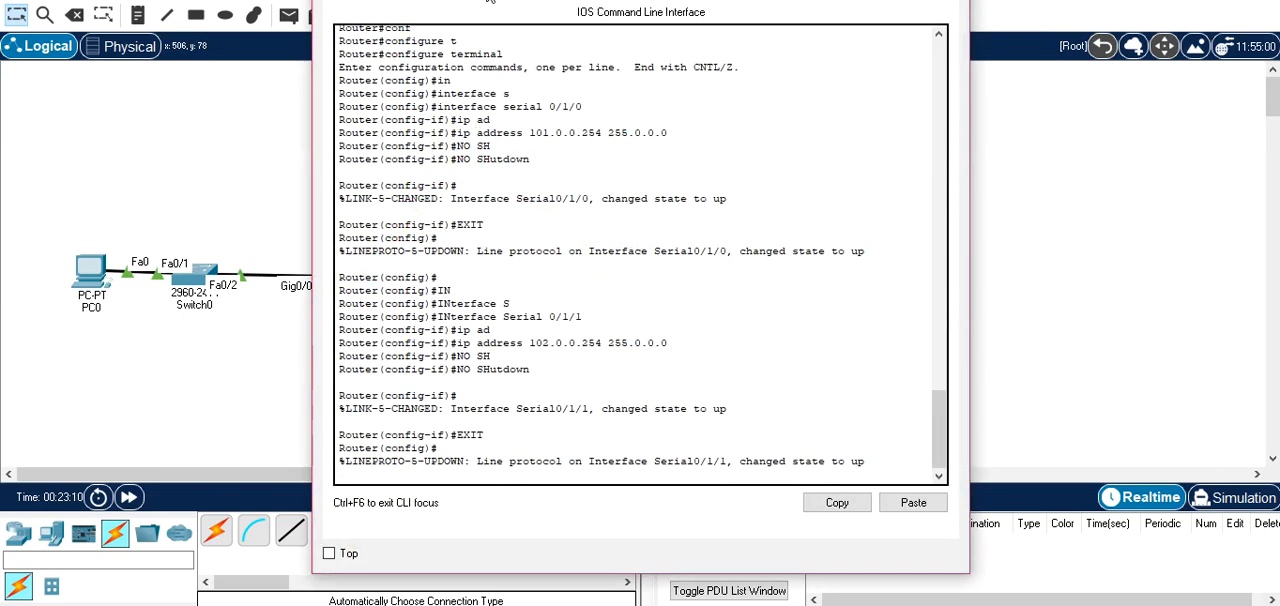
{"action": "left_click_drag", "start_coordinate": [553, 0], "coordinate": [454, 383]}
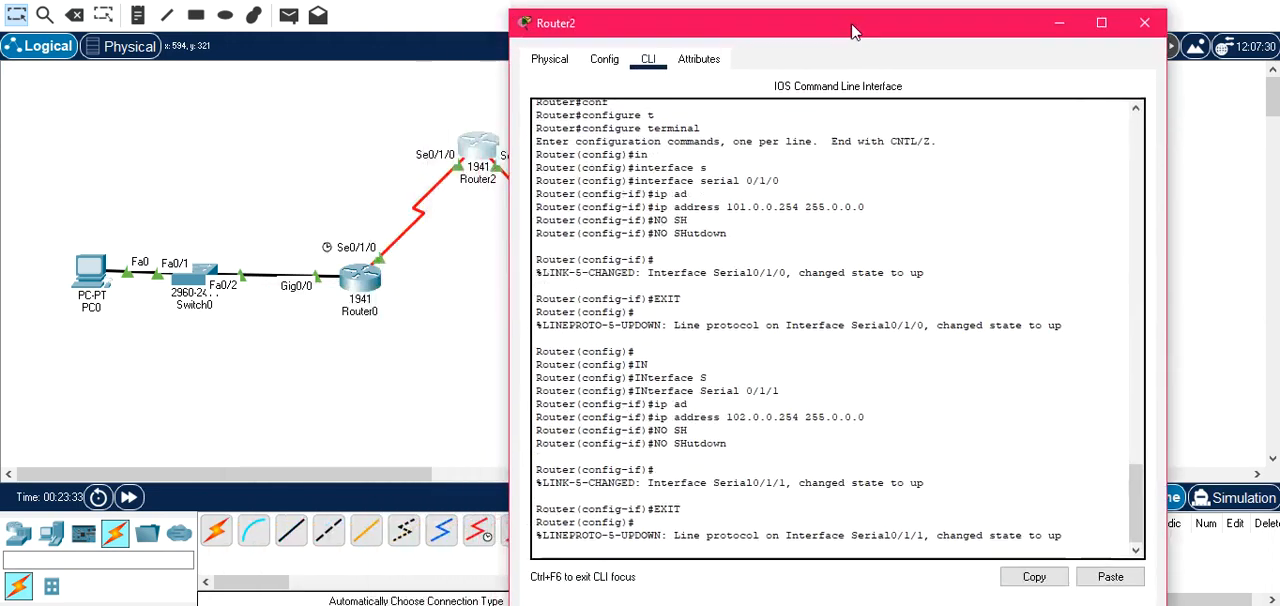
{"action": "left_click_drag", "start_coordinate": [853, 31], "coordinate": [912, 25]}
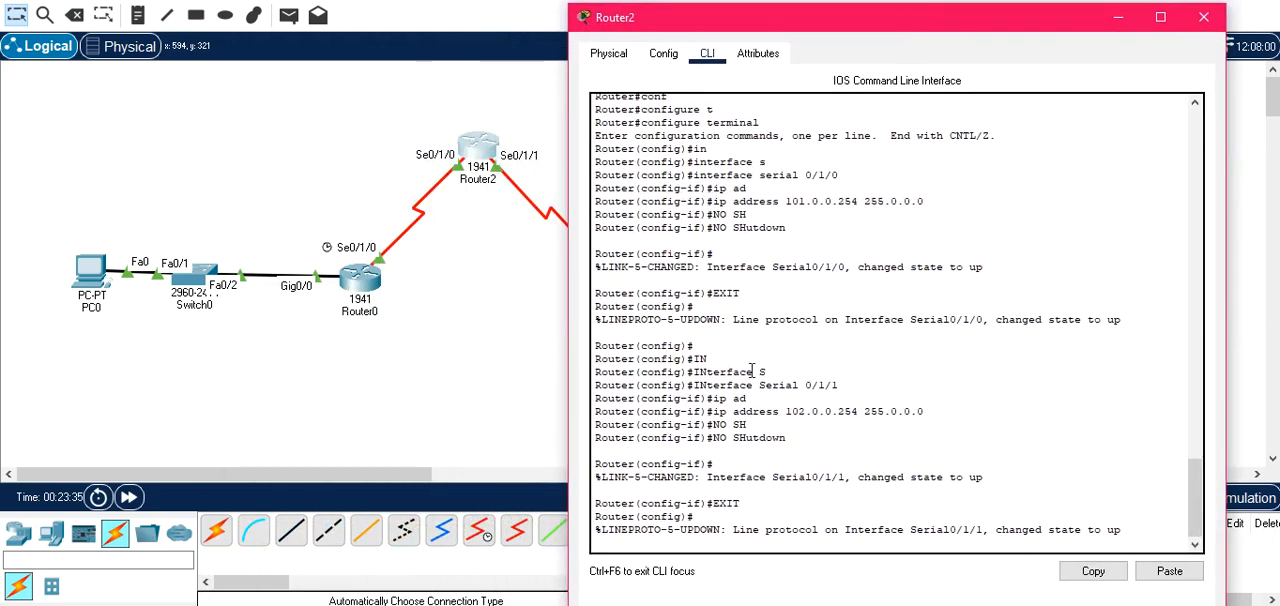
{"action": "scroll", "coordinate": [741, 390], "scroll_direction": "down", "scroll_amount": 1}
{"action": "type", "text": "IP ROUTE"}
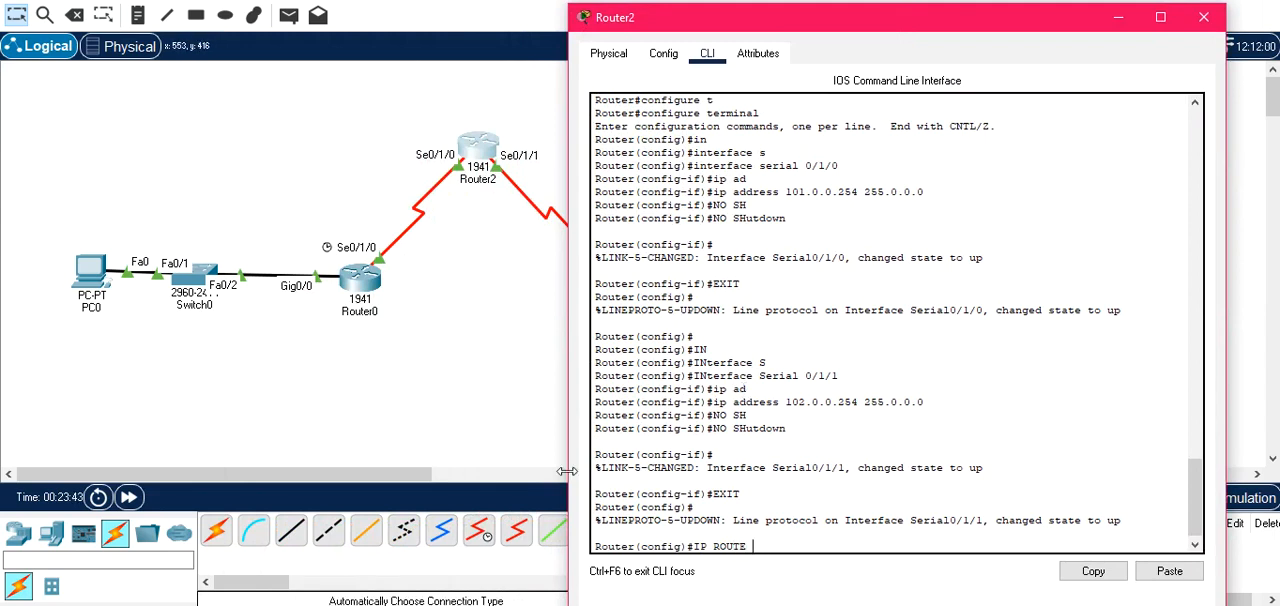
{"action": "type", "text": "10.0.0.0 255.0.0.0"}
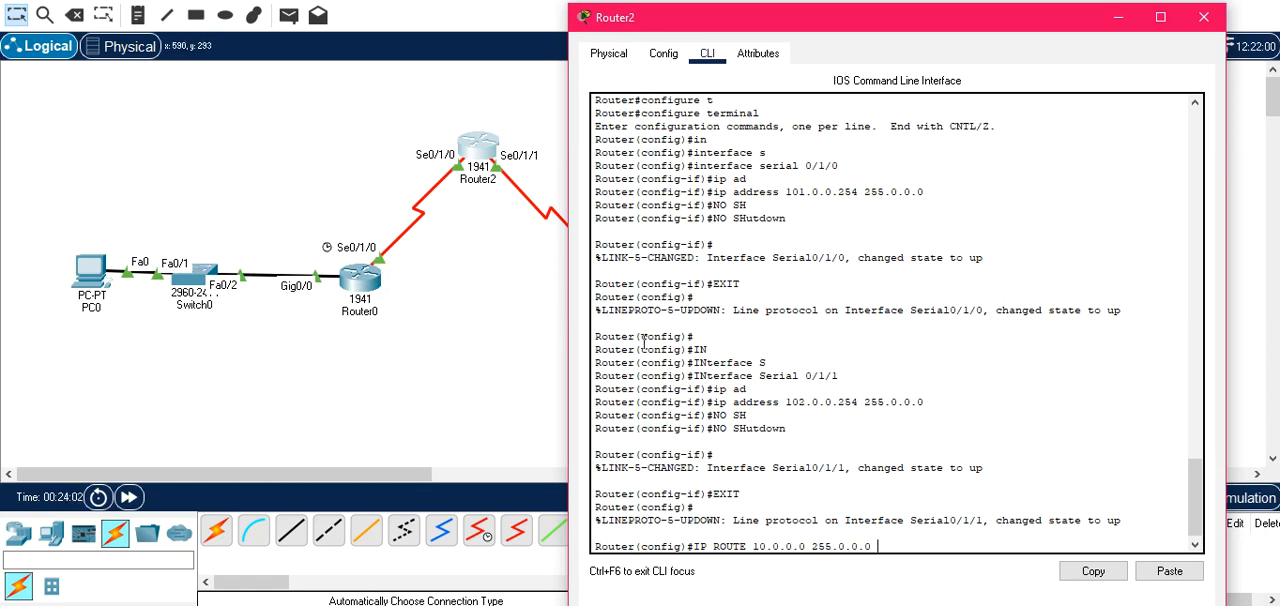
{"action": "type", "text": "101.0.0.253"}
{"action": "key", "text": "Return"}
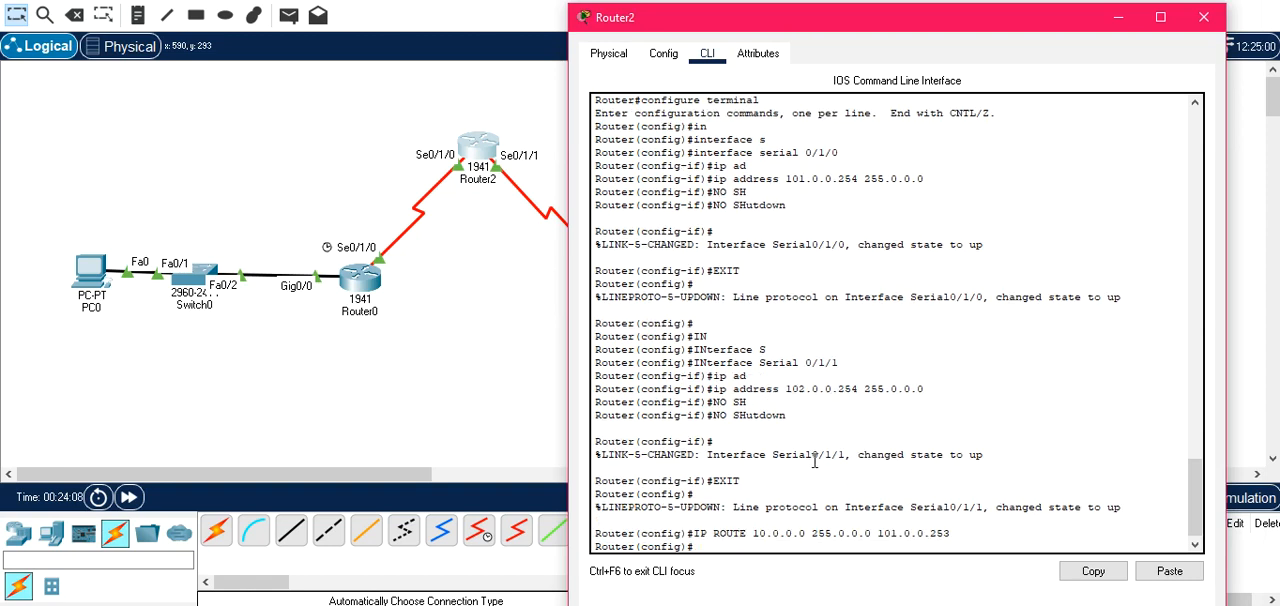
Add a static route on Router2 to network 30.0.0.0, mask 255.0.0.0, next hop 102.0.0.253, and close its window.
{"action": "key", "text": "Up"}
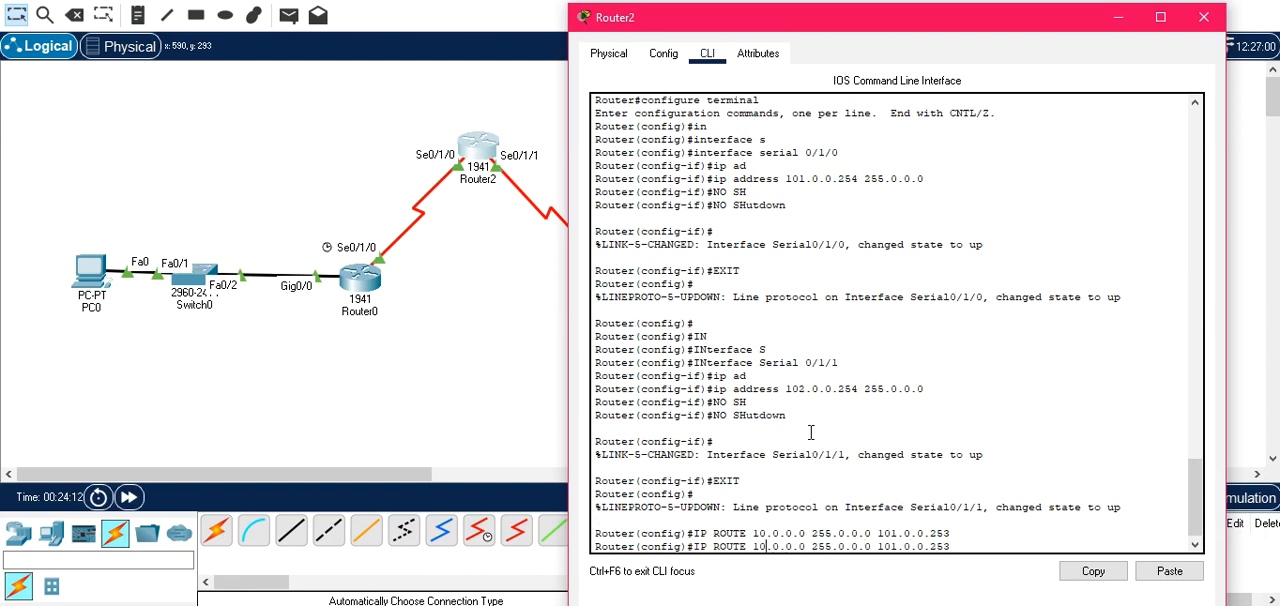
{"action": "left_click_drag", "start_coordinate": [944, 22], "coordinate": [760, 37]}
{"action": "key", "text": "BackSpace"}
{"action": "type", "text": "3"}
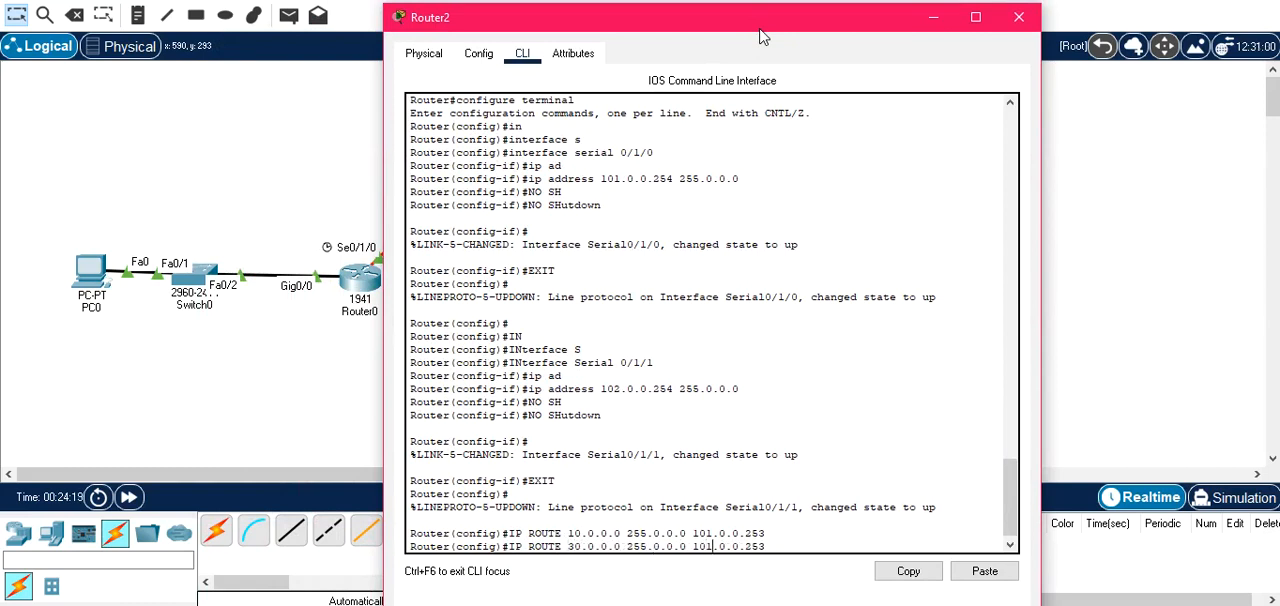
{"action": "left_click_drag", "start_coordinate": [763, 35], "coordinate": [847, 363]}
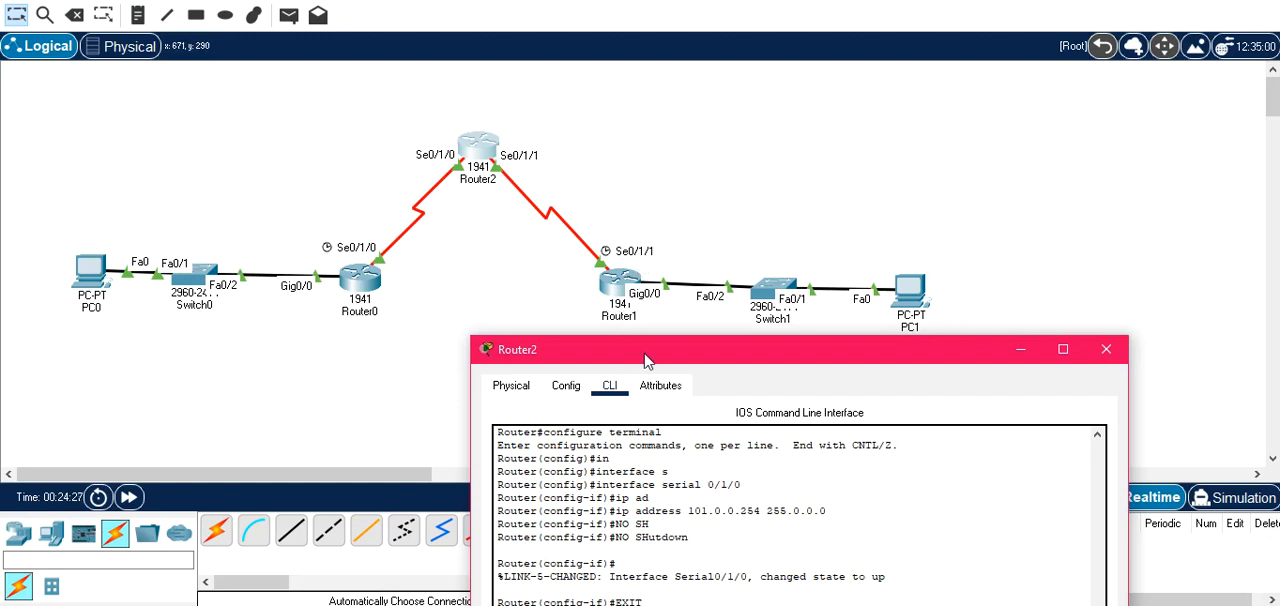
{"action": "left_click_drag", "start_coordinate": [648, 360], "coordinate": [521, 26]}
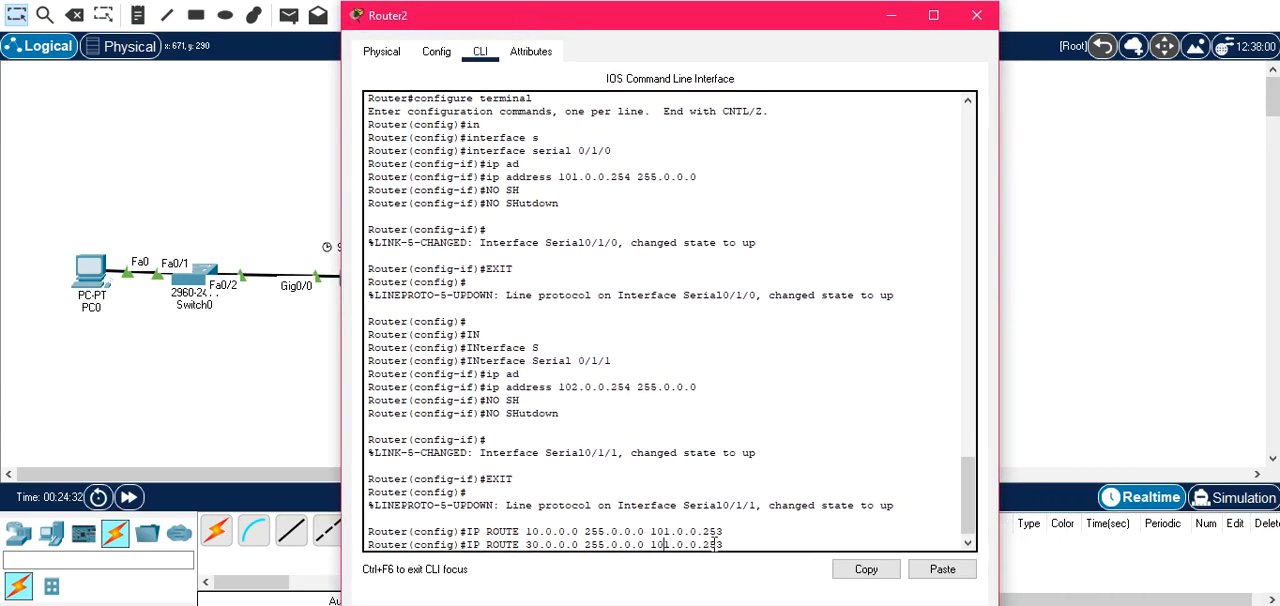
{"action": "key", "text": "Delete"}
{"action": "type", "text": "2"}
{"action": "key", "text": "Return"}
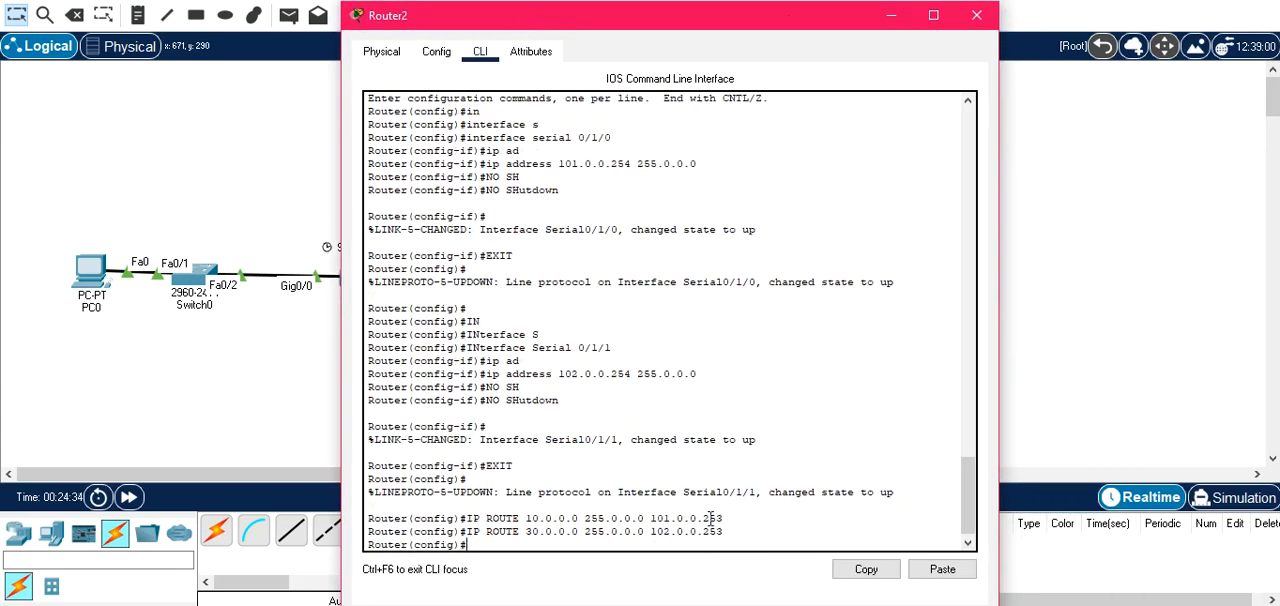
{"action": "left_click", "coordinate": [977, 17]}
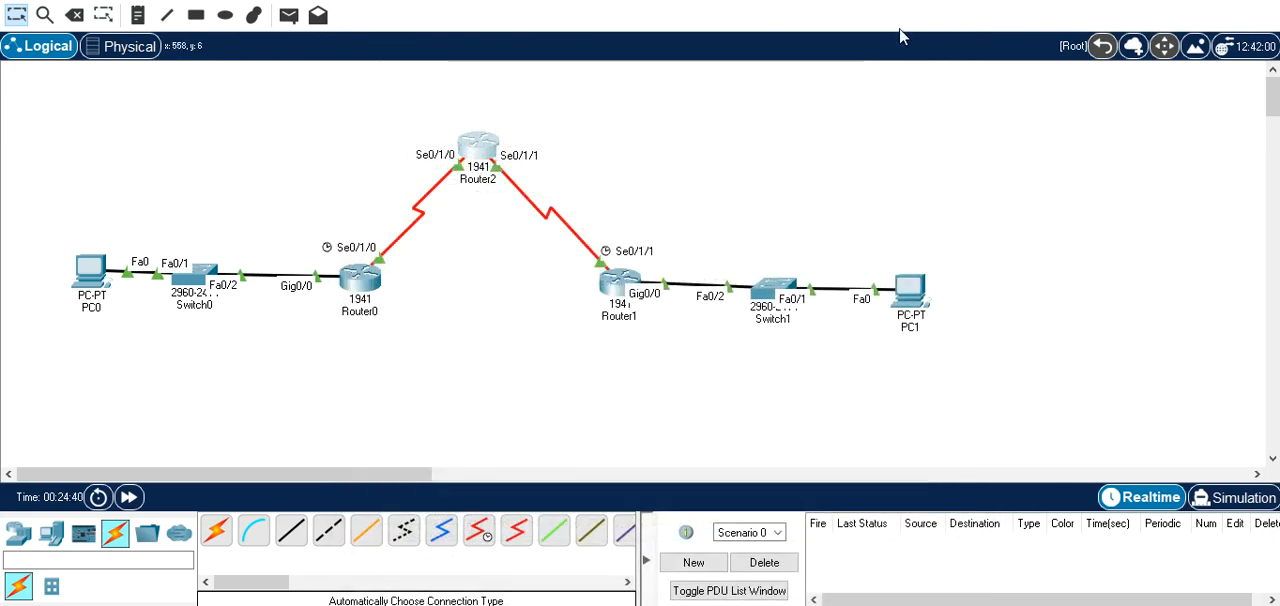
Test connectivity by sending a simple PDU twice from PC0 to PC1 and once from PC1 to PC0.
{"action": "left_click", "coordinate": [289, 15]}
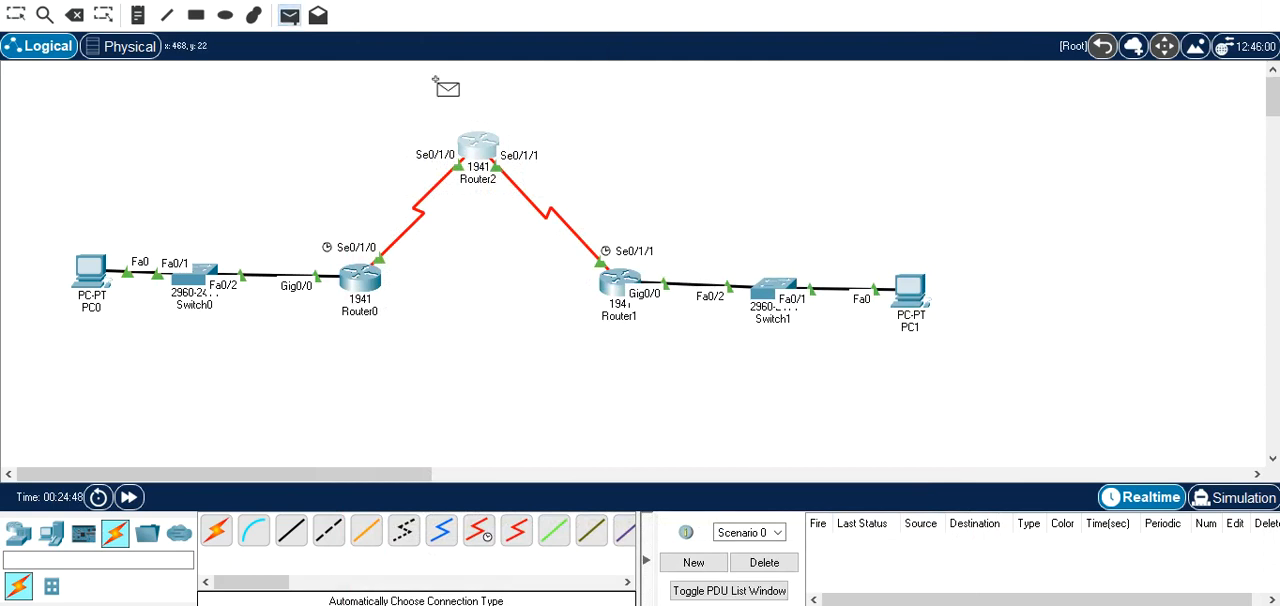
{"action": "left_click", "coordinate": [93, 282]}
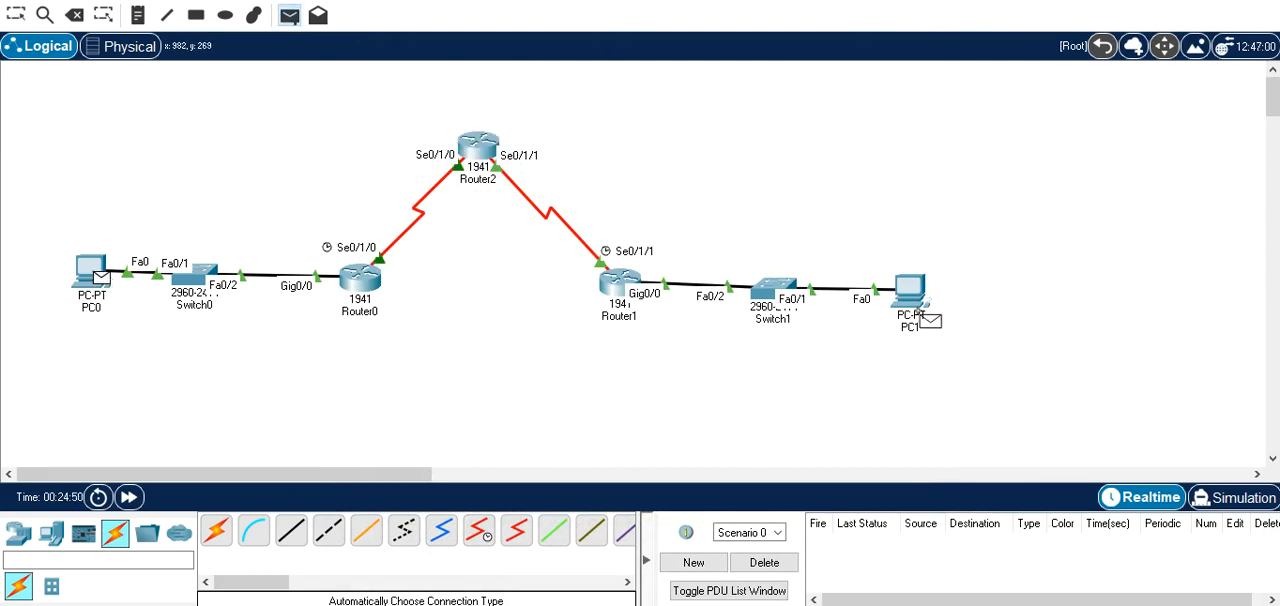
{"action": "left_click", "coordinate": [910, 292]}
{"action": "left_click", "coordinate": [289, 15]}
{"action": "left_click", "coordinate": [96, 270]}
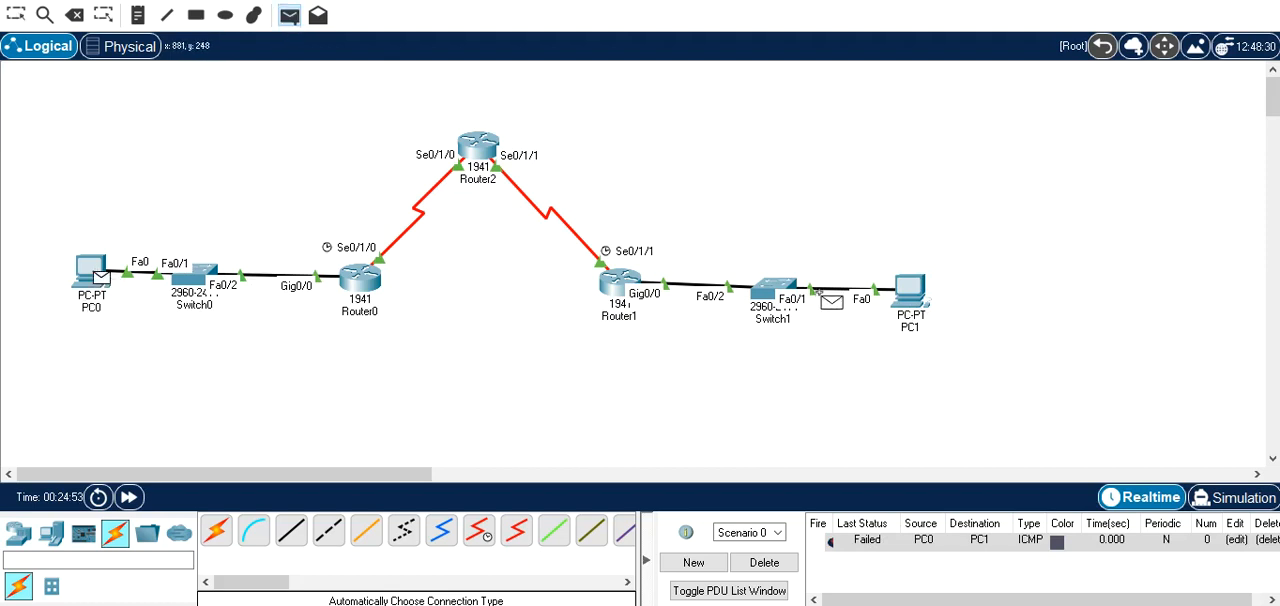
{"action": "left_click", "coordinate": [910, 290]}
{"action": "left_click", "coordinate": [289, 15]}
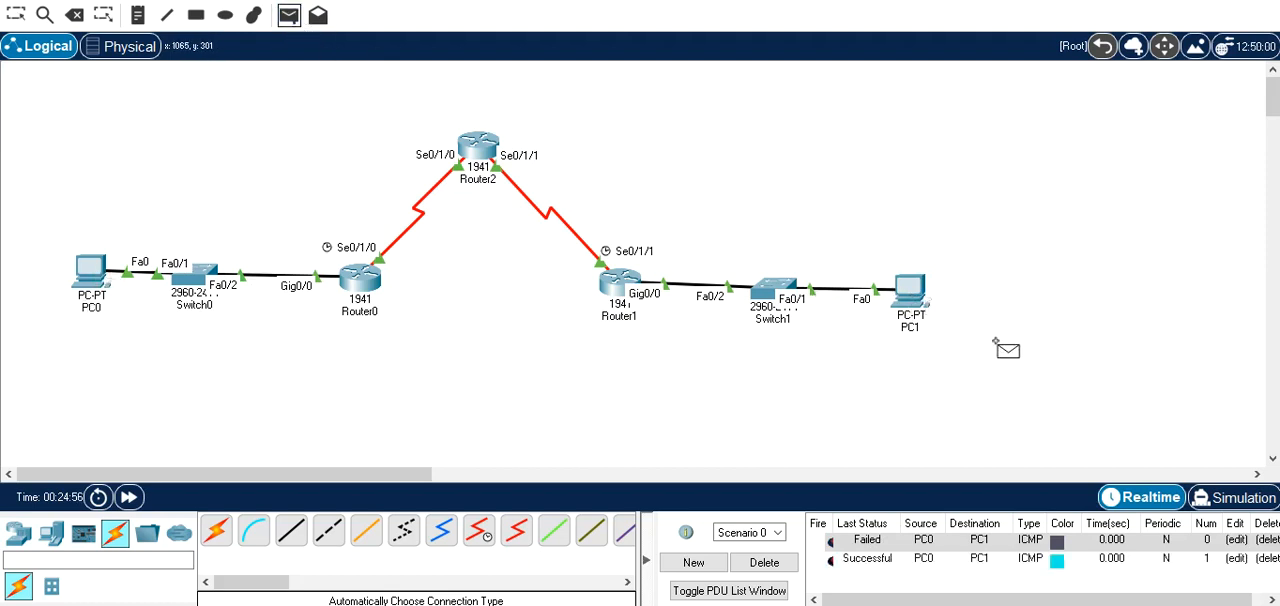
{"action": "left_click", "coordinate": [910, 298]}
{"action": "left_click", "coordinate": [92, 272]}
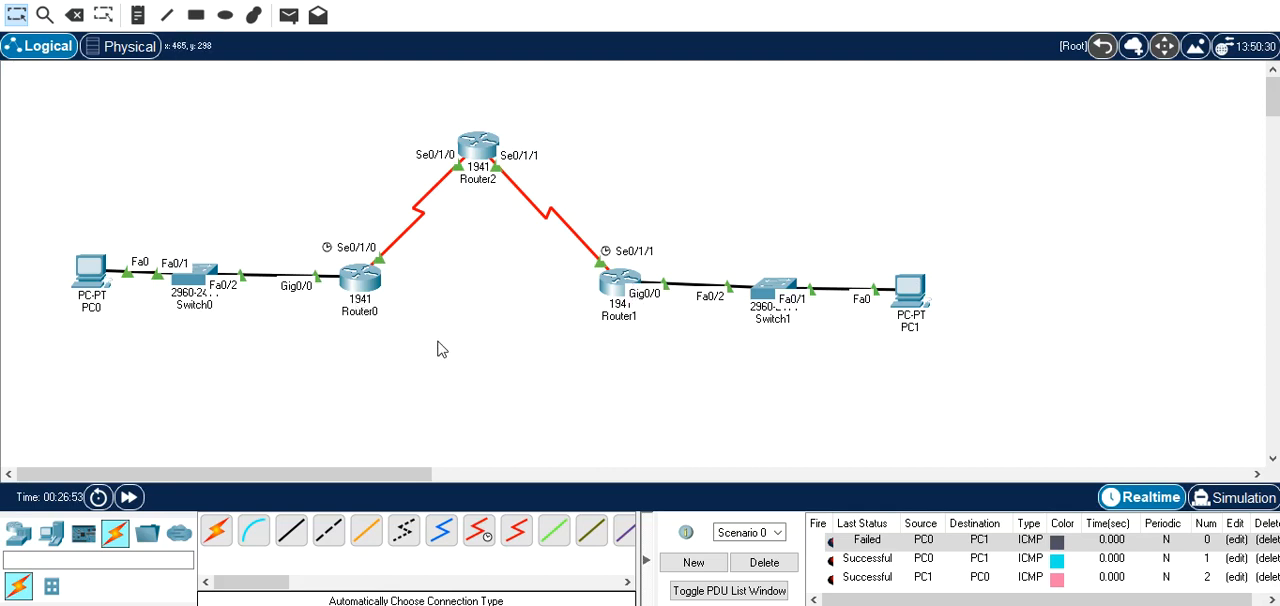
Open Router0's command line and begin an access-list 100 entry that denies ip traffic.
{"action": "left_click", "coordinate": [362, 281]}
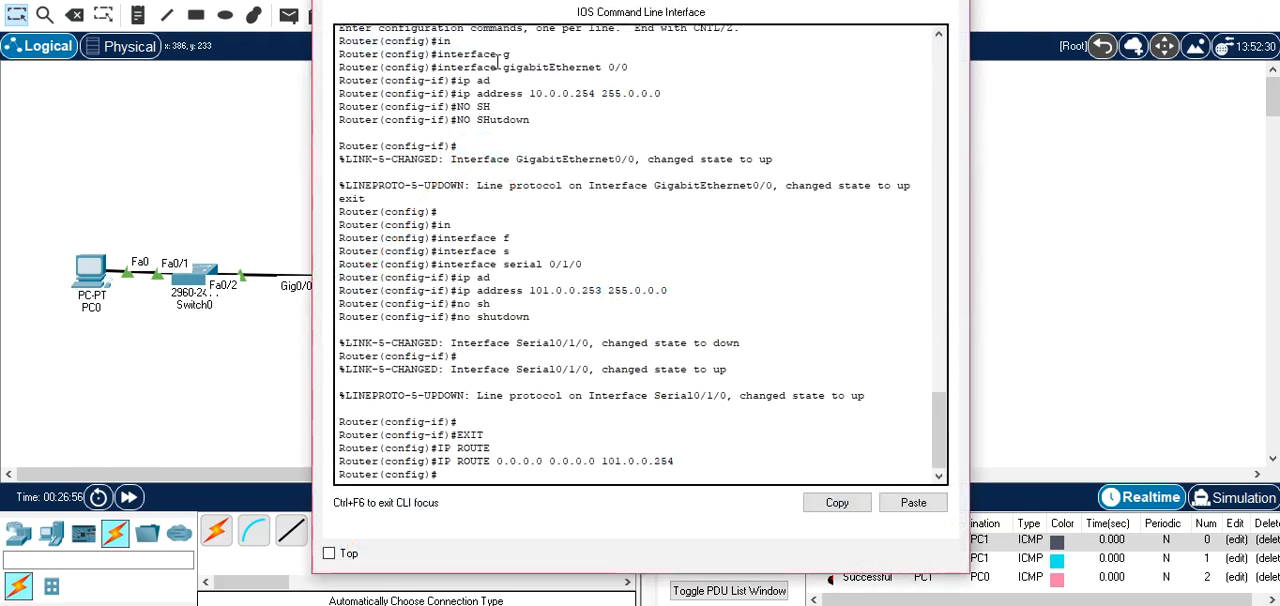
{"action": "key", "text": "Return"}
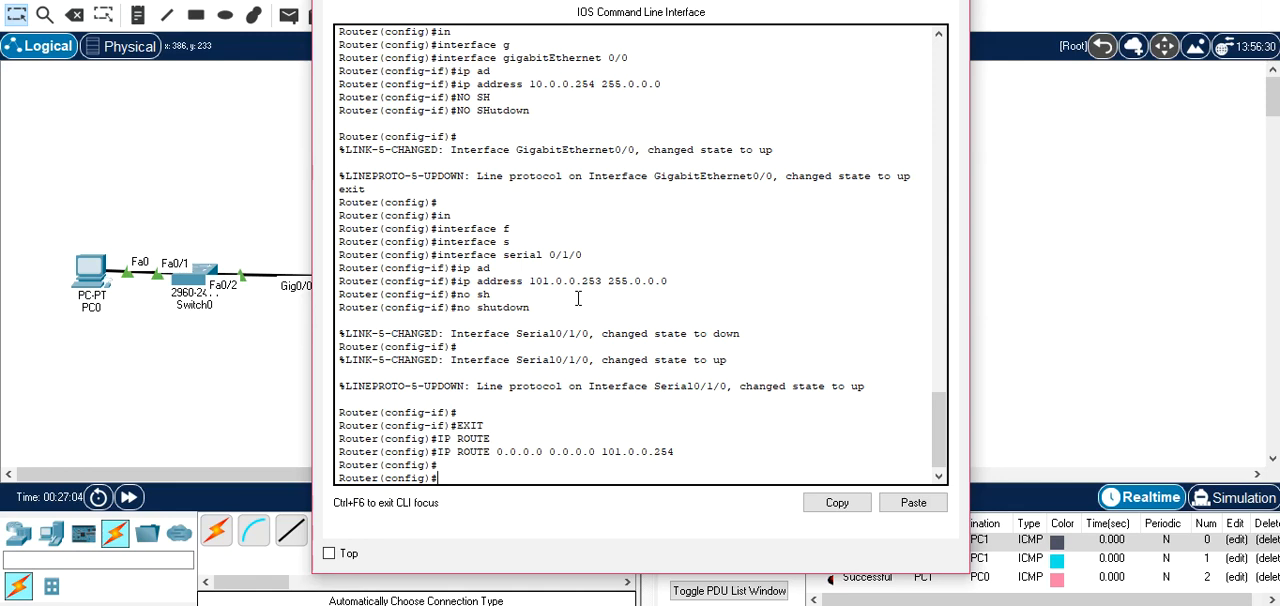
{"action": "type", "text": "AC"}
{"action": "key", "text": "Tab"}
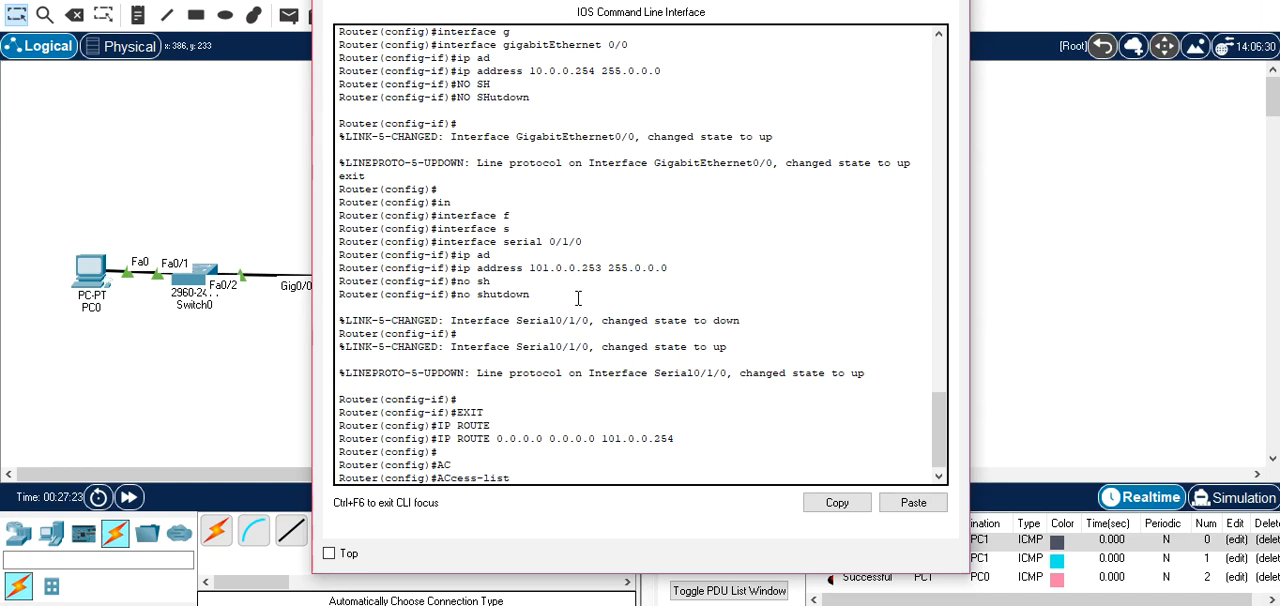
{"action": "type", "text": "100"}
{"action": "type", "text": "deny"}
{"action": "key", "text": "Tab"}
{"action": "type", "text": "ip"}
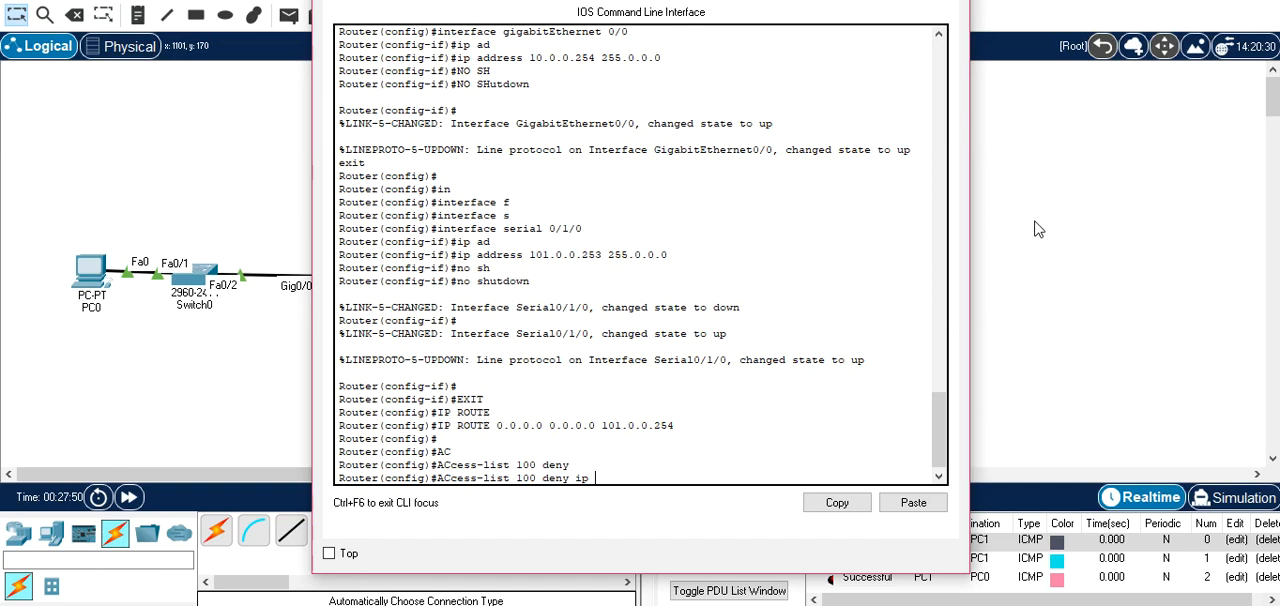
Give the access-list 100 deny entry the source network 10.0.0.0 with wildcard mask 0.255.255.255.
{"action": "type", "text": "10.0.0.0 0."}
{"action": "type", "text": "255.255.255"}
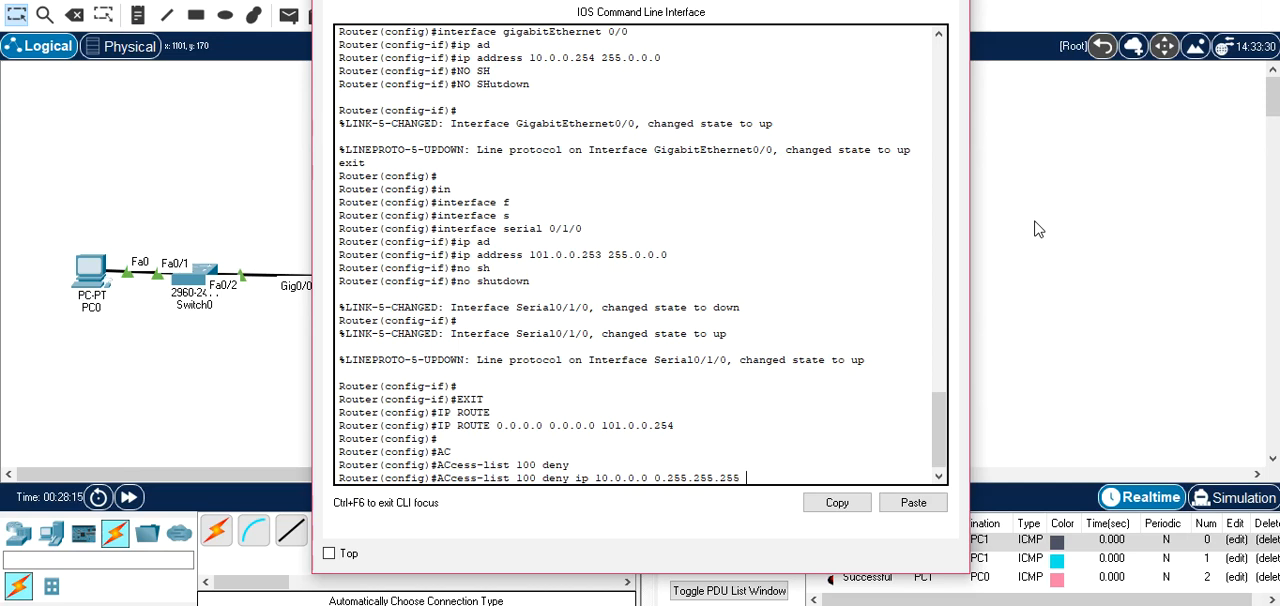
Complete the deny entry with destination network 30.0.0.0 and wildcard mask 0.255.255.255, and submit it.
{"action": "type", "text": "30.0.0.0 0.255.255.255"}
{"action": "key", "text": "Return"}
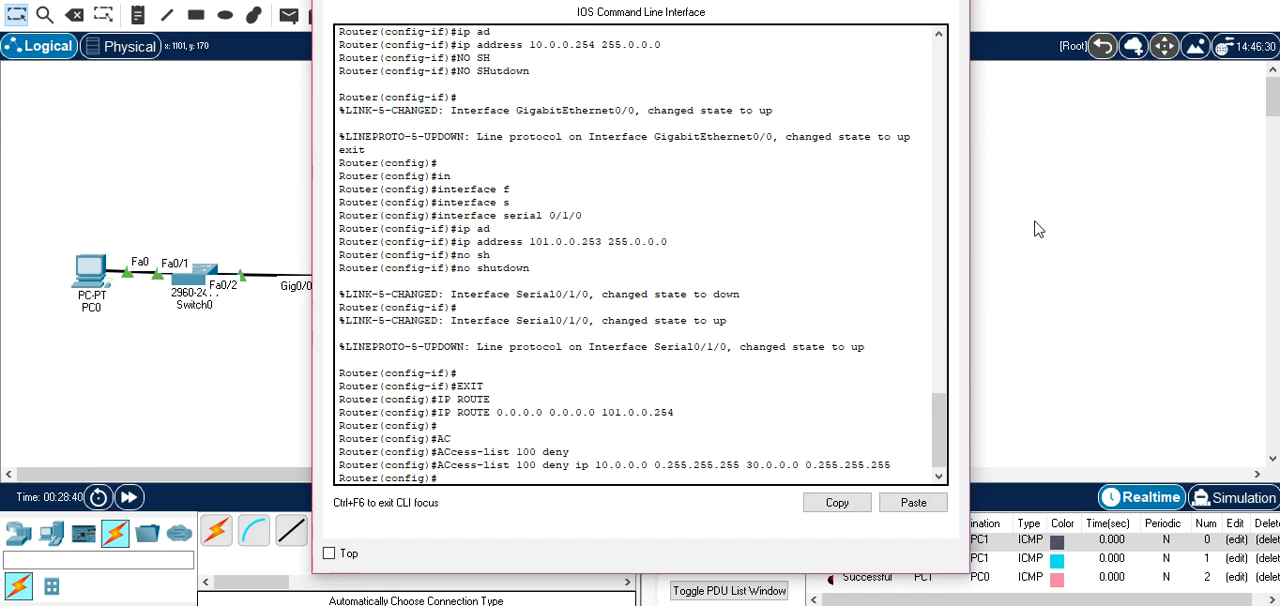
Add an access-list 100 entry on Router0 permitting ip from 10.0.0.0 with wildcard 0.255.255.255 to any destination.
{"action": "type", "text": "AC"}
{"action": "key", "text": "Tab"}
{"action": "type", "text": "100 permit ip"}
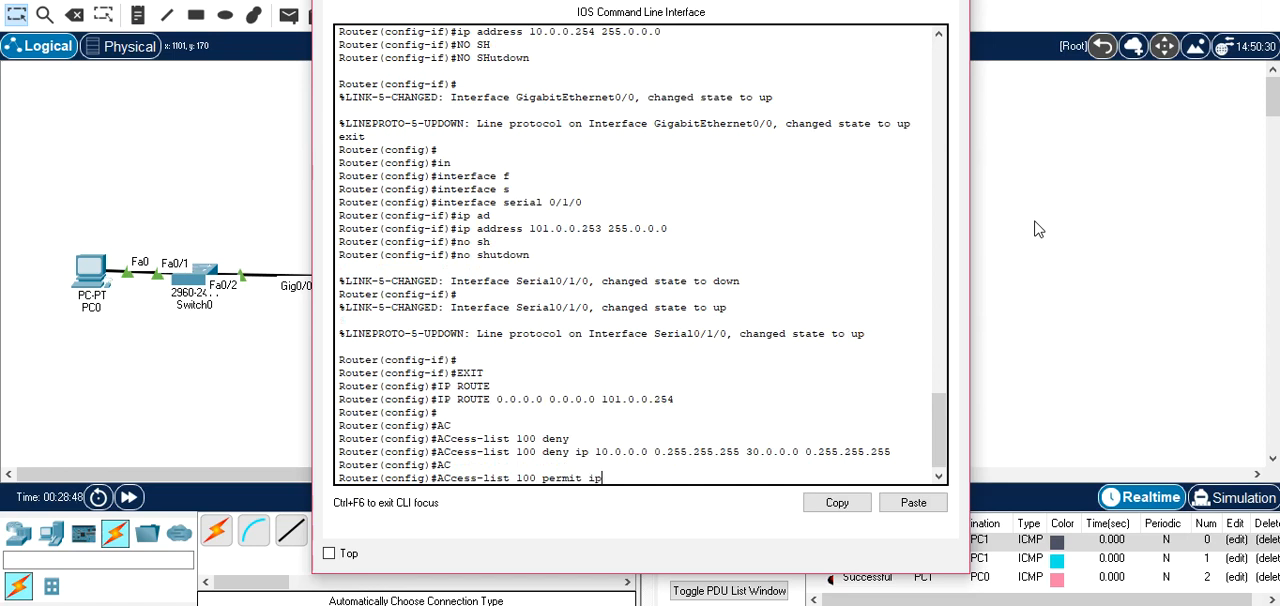
{"action": "type", "text": " 10.0.0.0 0.255.255.255 an"}
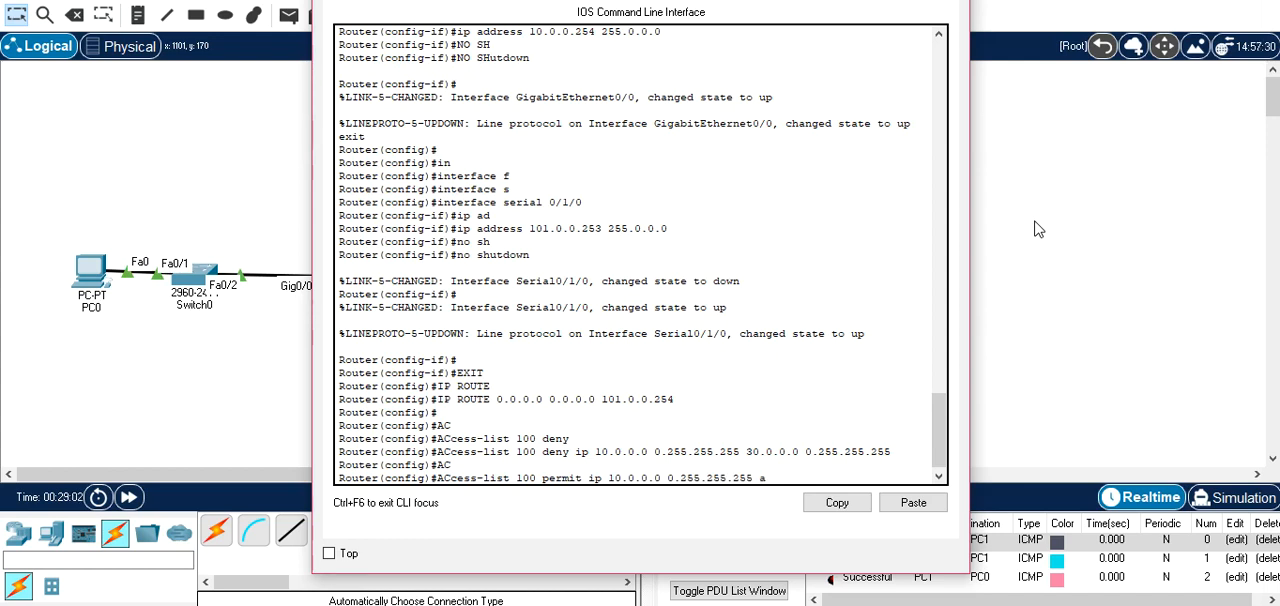
{"action": "key", "text": "Tab"}
{"action": "key", "text": "Return"}
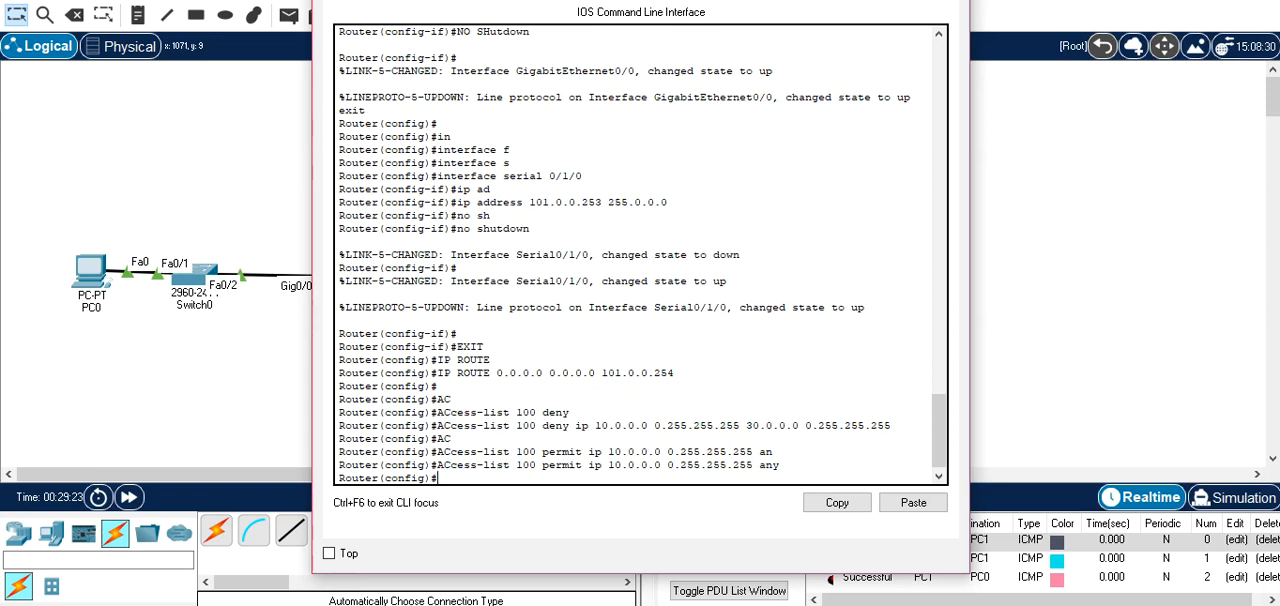
Begin a NAT rule in Router0's global configuration with the command ip nat inside source.
{"action": "type", "text": "ip n"}
{"action": "key", "text": "Tab"}
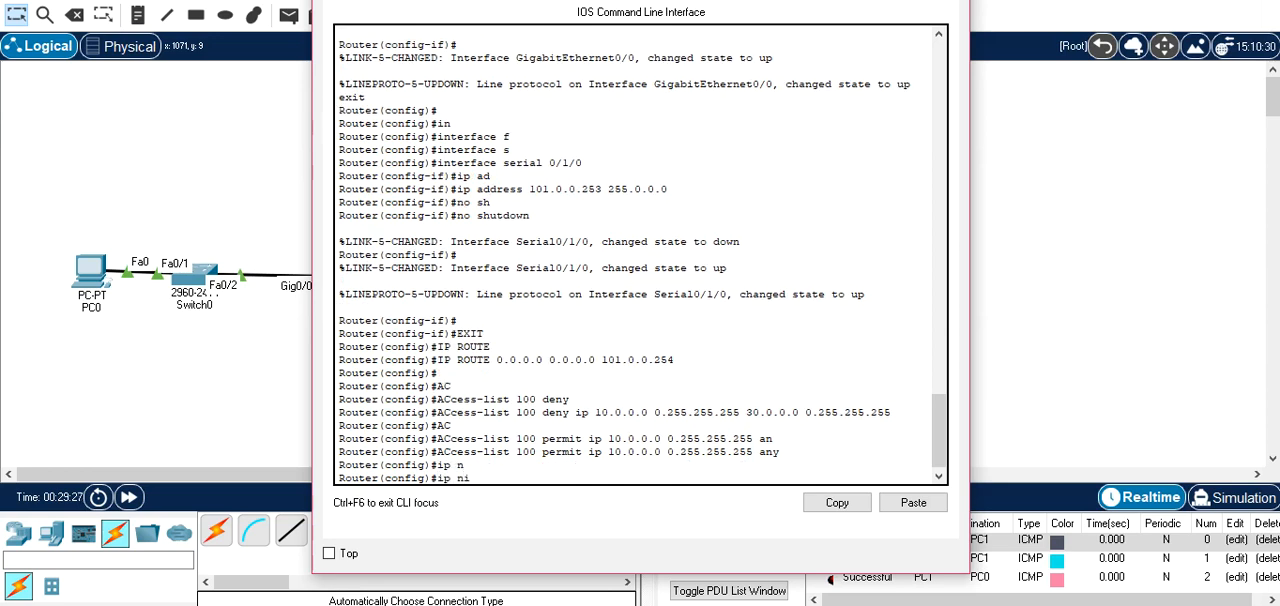
{"action": "type", "text": "ig)#ip n"}
{"action": "key", "text": "Tab"}
{"action": "type", "text": "n"}
{"action": "key", "text": "BackSpace"}
{"action": "type", "text": "at"}
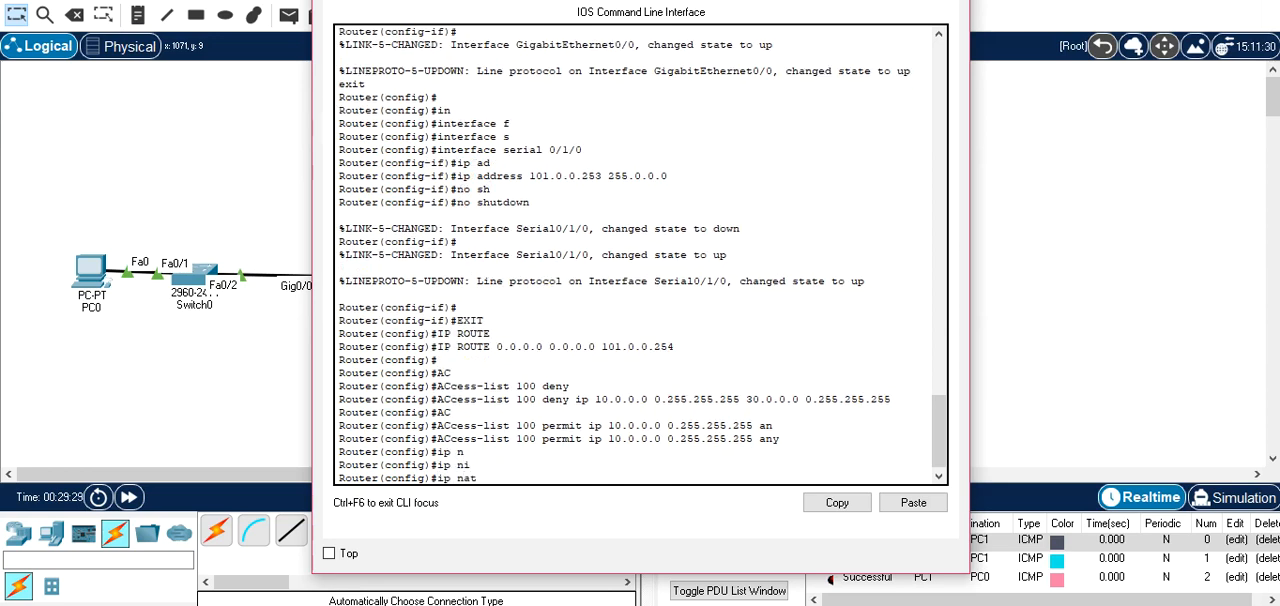
{"action": "key", "text": "Tab"}
{"action": "type", "text": "in"}
{"action": "key", "text": "Tab"}
{"action": "type", "text": "s"}
{"action": "key", "text": "Tab"}
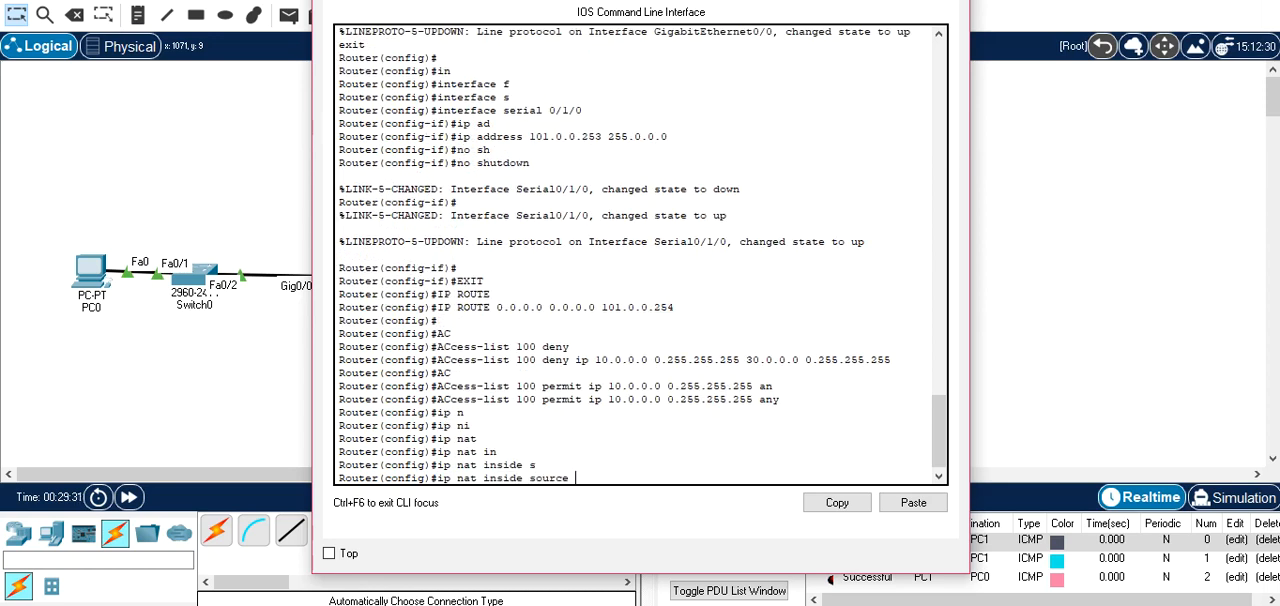
Extend the NAT rule to use list 100 and translate through an interface.
{"action": "type", "text": "1i"}
{"action": "key", "text": "Tab"}
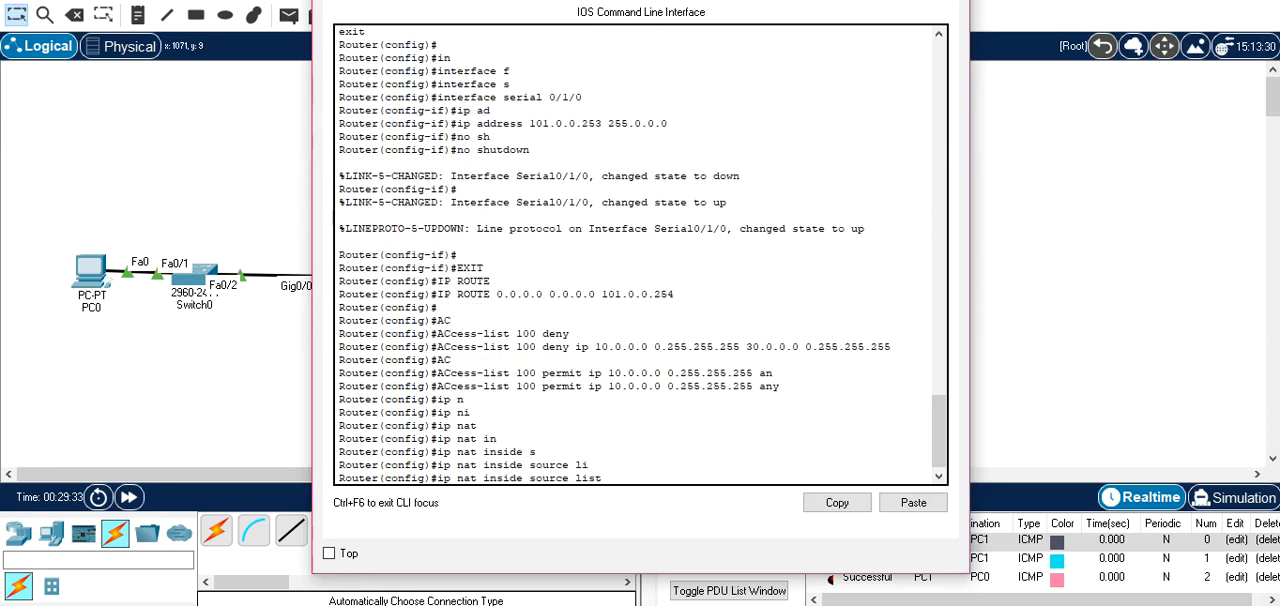
{"action": "type", "text": "100"}
{"action": "type", "text": " in"}
{"action": "key", "text": "Tab"}
Complete the NAT rule with interface serial 0/1/0 and the overload option, and submit it.
{"action": "type", "text": "s"}
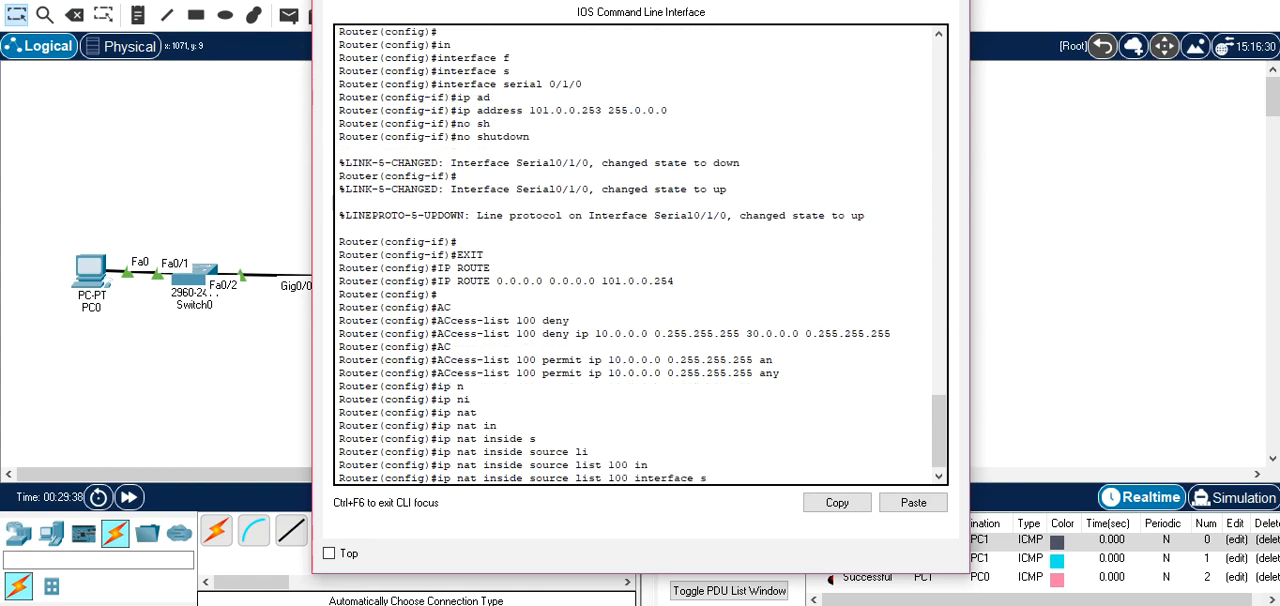
{"action": "left_click_drag", "start_coordinate": [738, 0], "coordinate": [965, 63]}
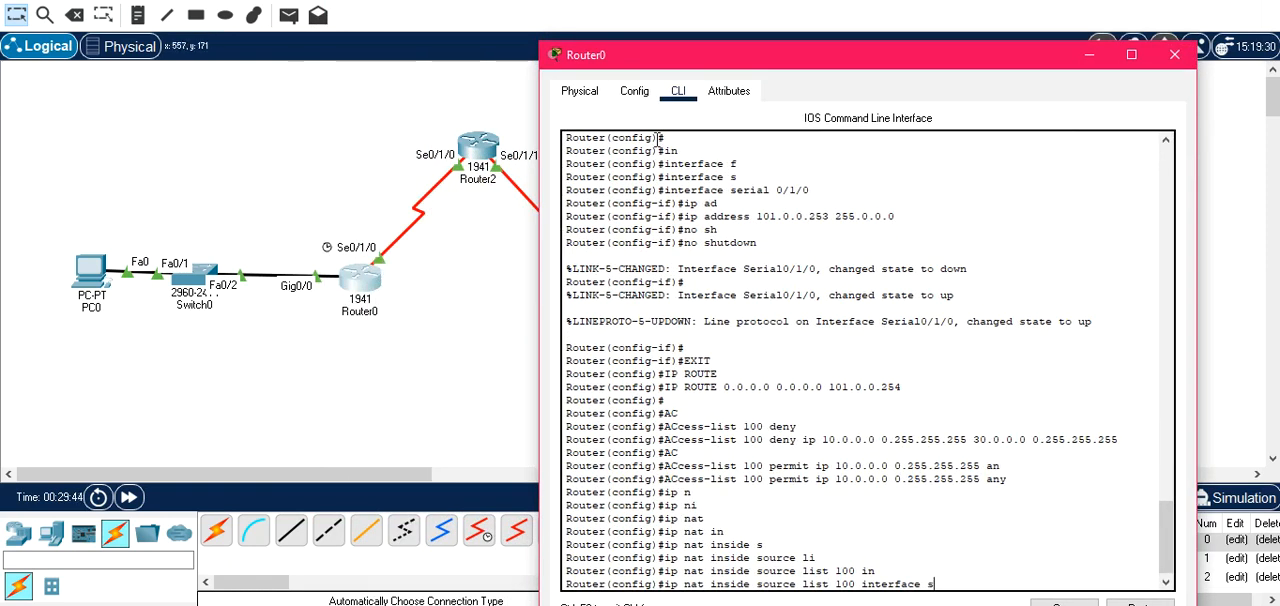
{"action": "key", "text": "Tab"}
{"action": "type", "text": "0/1"}
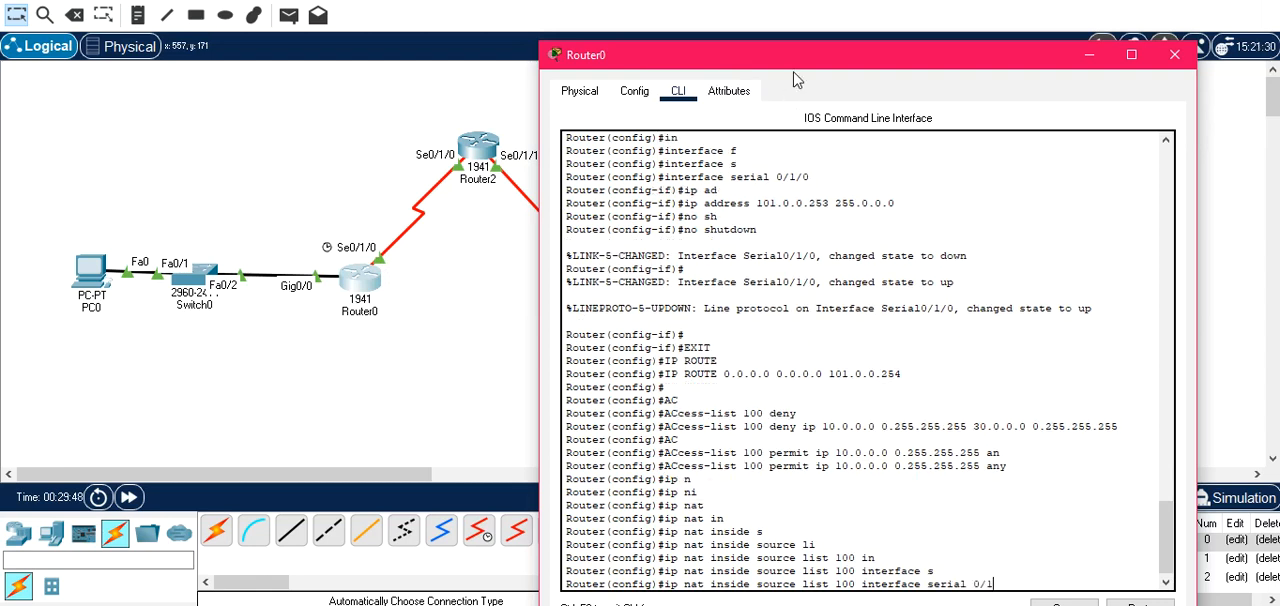
{"action": "type", "text": "/0 ov"}
{"action": "key", "text": "Tab"}
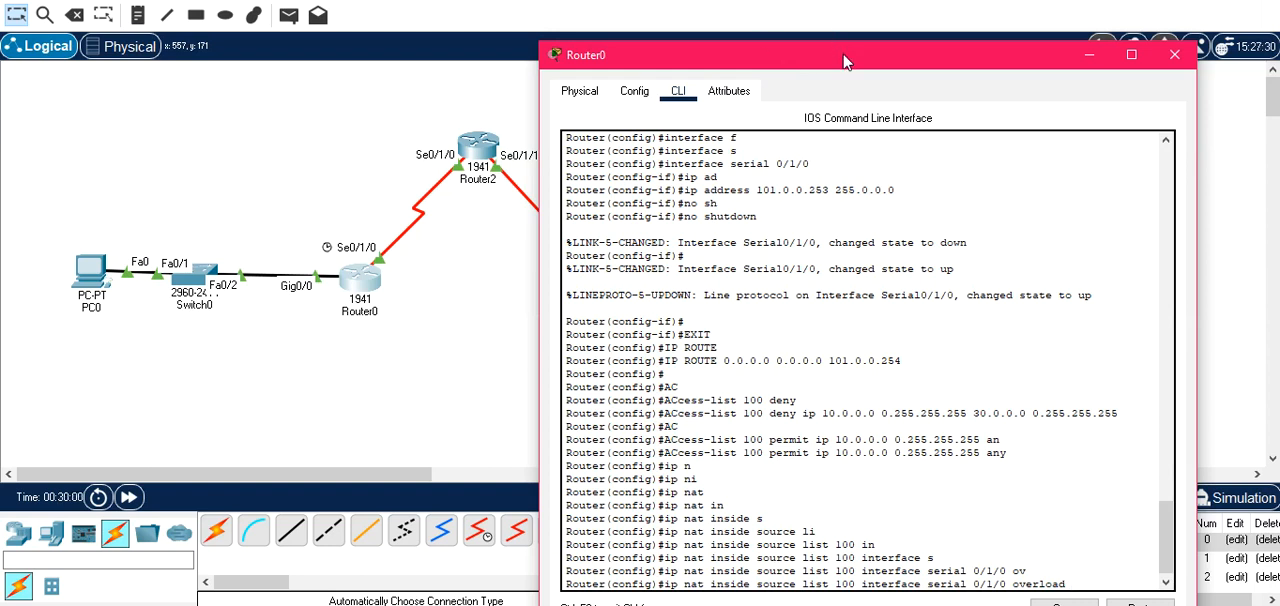
{"action": "left_click_drag", "start_coordinate": [843, 62], "coordinate": [703, 30]}
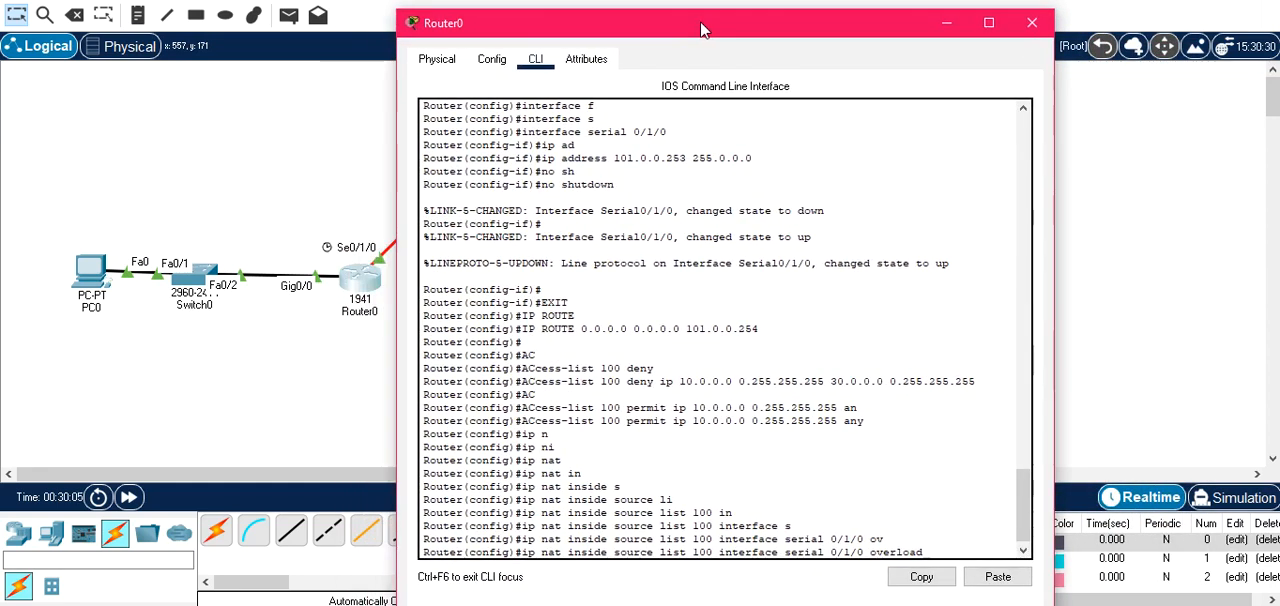
{"action": "left_click_drag", "start_coordinate": [703, 30], "coordinate": [848, 52]}
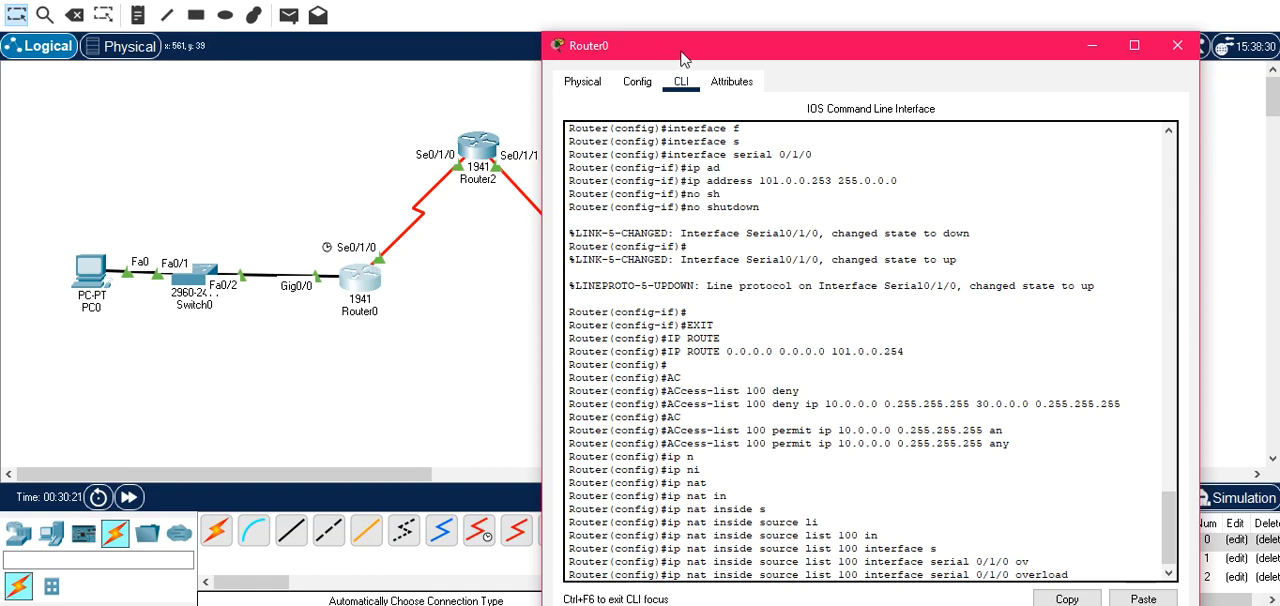
{"action": "left_click_drag", "start_coordinate": [688, 58], "coordinate": [500, 33]}
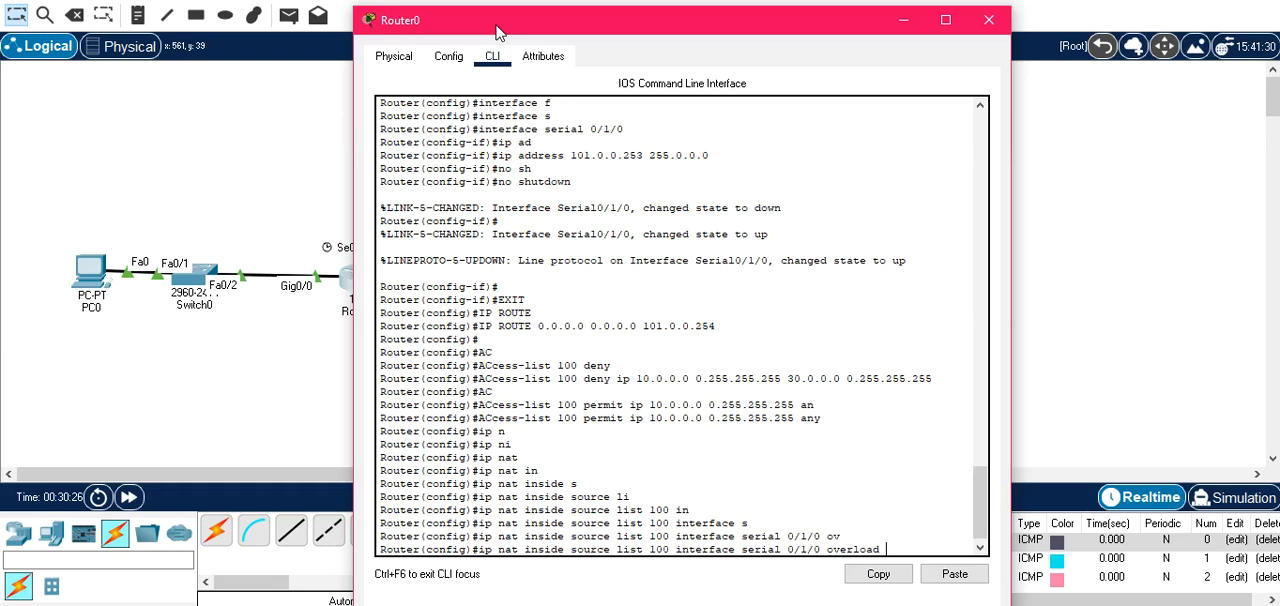
{"action": "key", "text": "Return"}
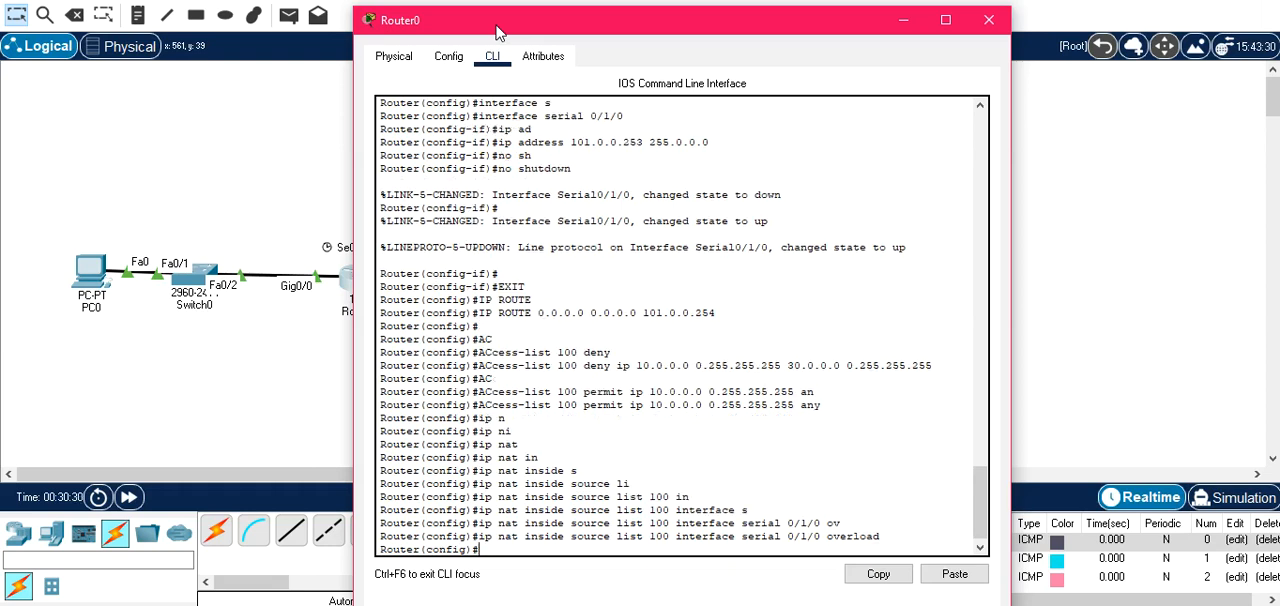
Enter interface configuration mode for gigabitEthernet0/0 on Router0.
{"action": "left_click_drag", "start_coordinate": [500, 33], "coordinate": [622, 37]}
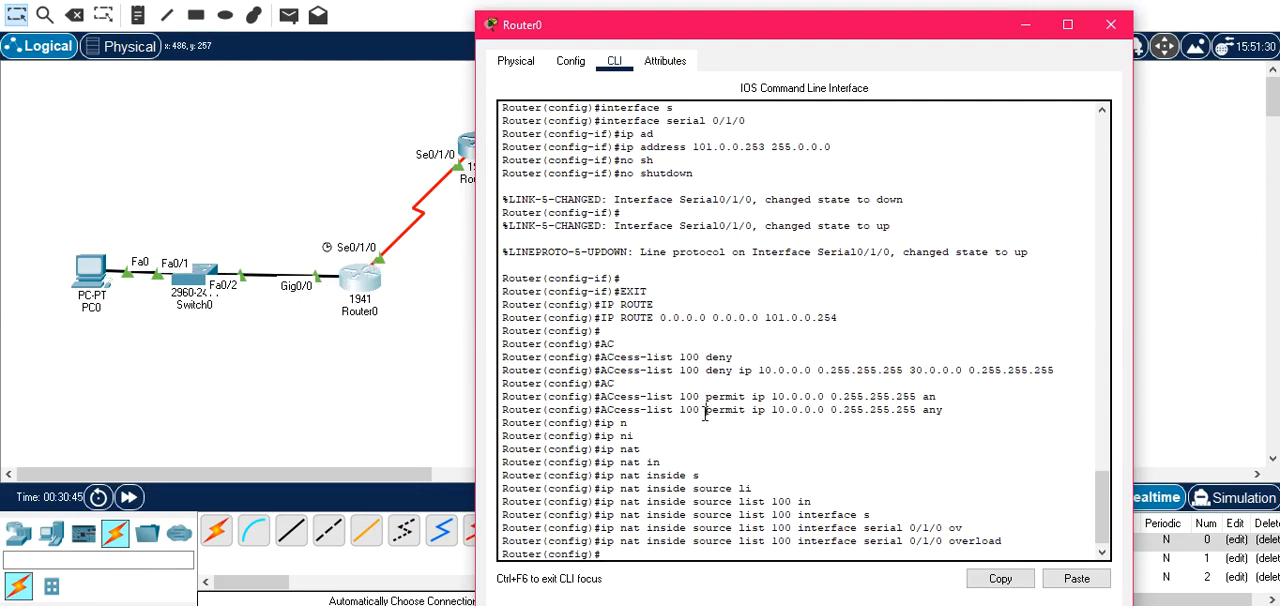
{"action": "key", "text": "Return"}
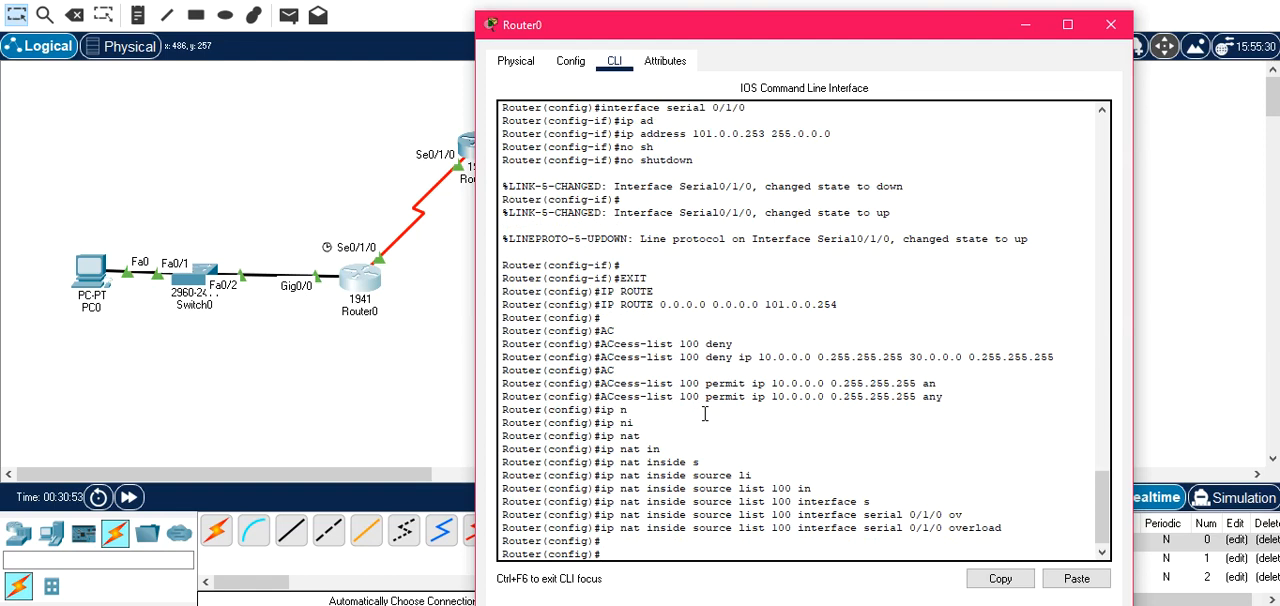
{"action": "type", "text": "in"}
{"action": "key", "text": "Tab"}
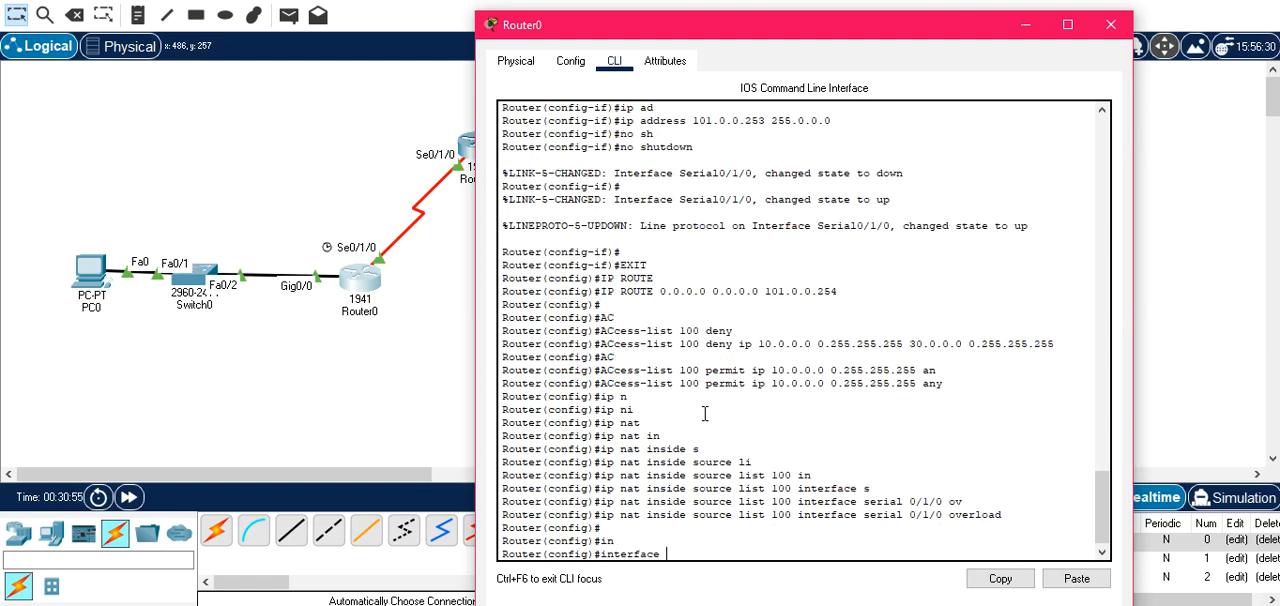
{"action": "type", "text": "g"}
{"action": "key", "text": "Tab"}
{"action": "key", "text": "BackSpace"}
{"action": "type", "text": "0/0"}
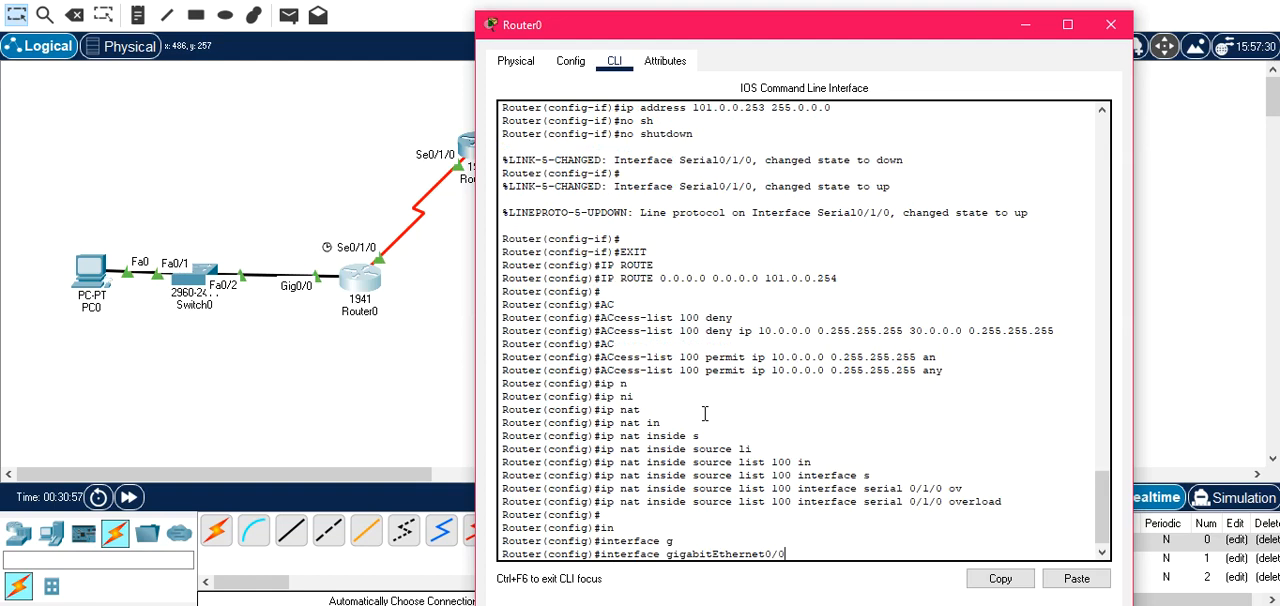
{"action": "key", "text": "Return"}
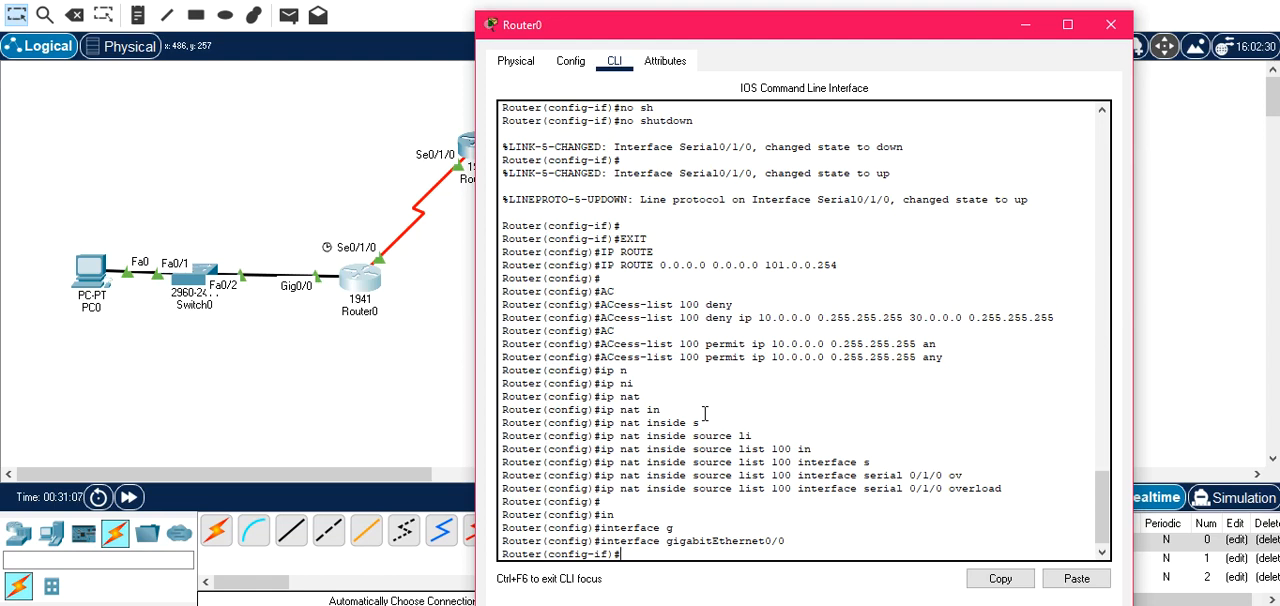
Mark Router0's gigabitEthernet0/0 as the NAT inside interface and exit its configuration mode.
{"action": "type", "text": "ip n"}
{"action": "key", "text": "Tab"}
{"action": "type", "text": "i"}
{"action": "key", "text": "Tab"}
{"action": "key", "text": "Return"}
{"action": "type", "text": "exit"}
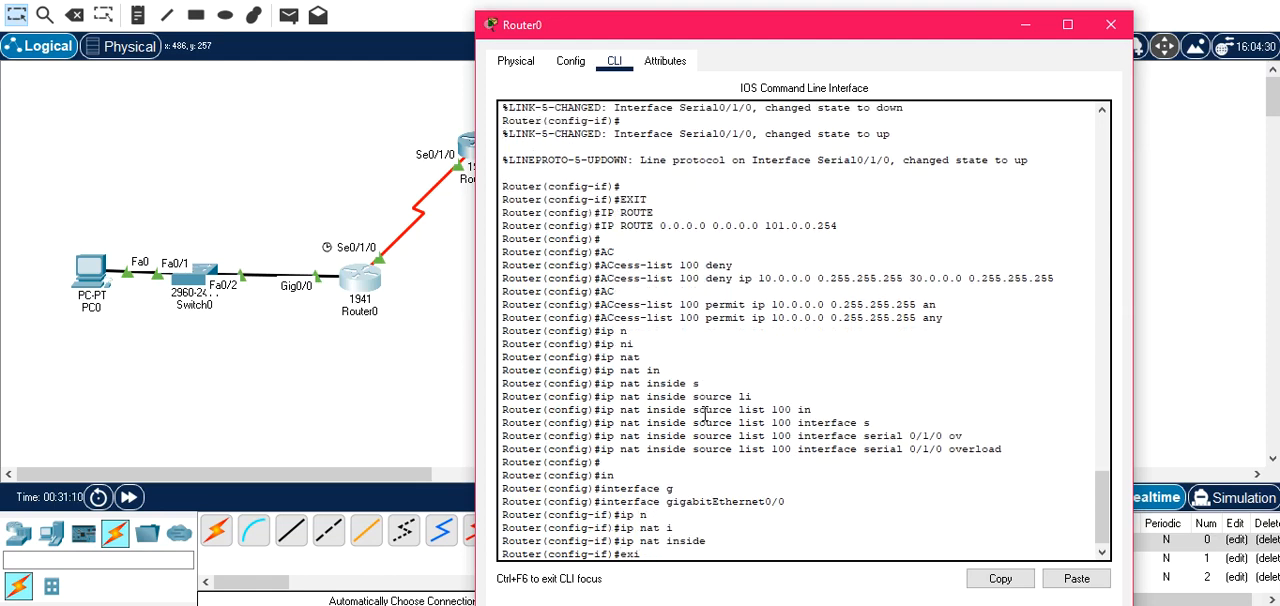
{"action": "key", "text": "Return"}
Enter interface configuration mode for serial 0/1/0 on Router0.
{"action": "type", "text": "ig)#i"}
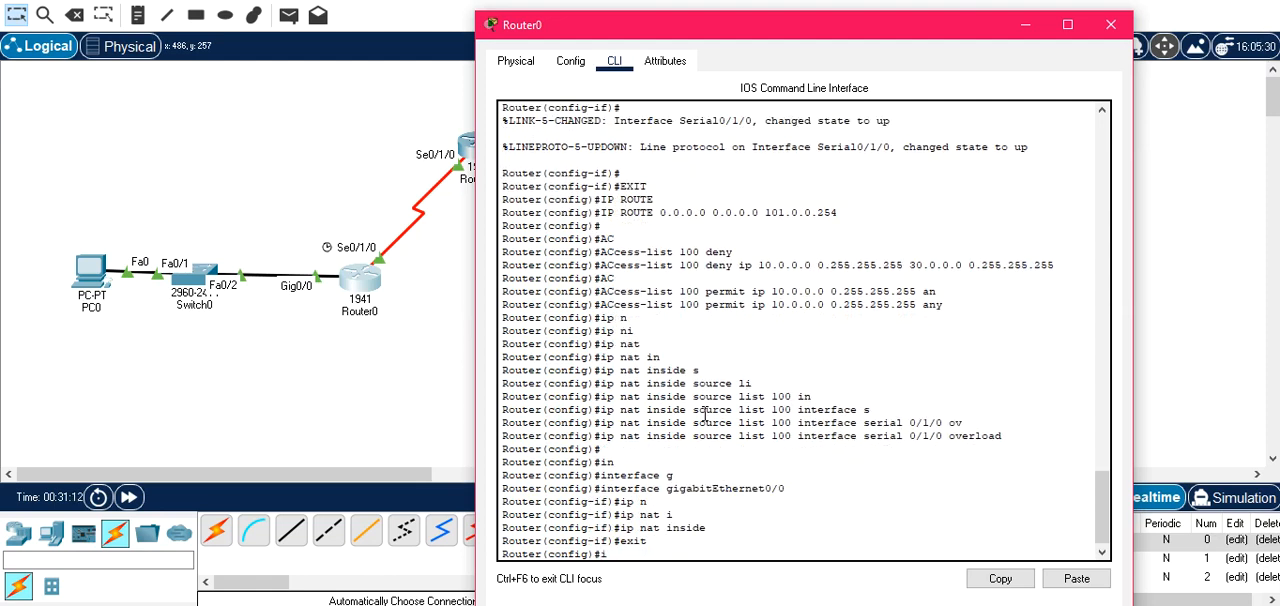
{"action": "type", "text": "n"}
{"action": "key", "text": "Tab"}
{"action": "type", "text": "s"}
{"action": "key", "text": "Tab"}
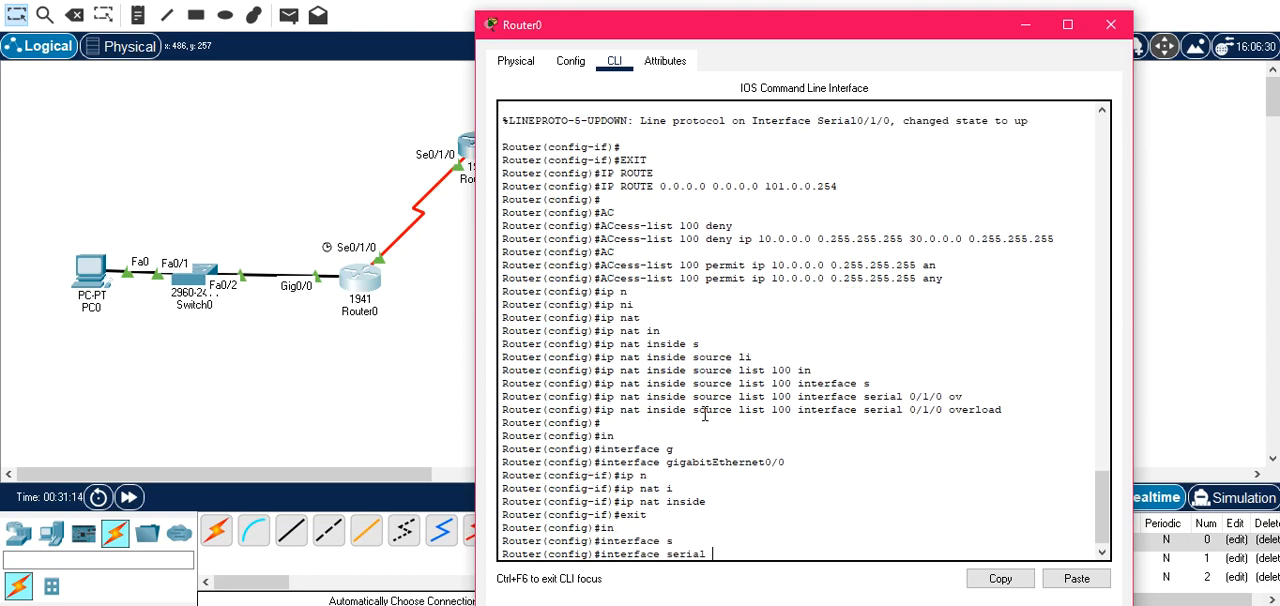
{"action": "type", "text": "0/1/0"}
{"action": "key", "text": "Return"}
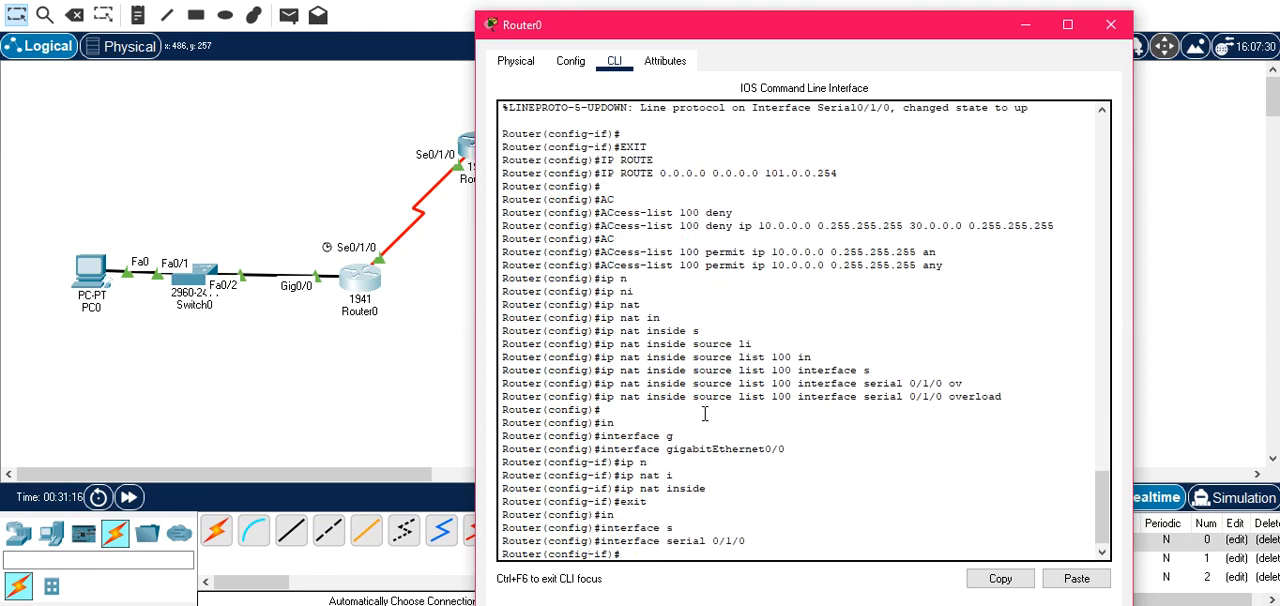
Mark Router0's serial 0/1/0 as the NAT outside interface, exit its configuration mode and close Router0.
{"action": "type", "text": "ip n"}
{"action": "key", "text": "Tab"}
{"action": "type", "text": "o"}
{"action": "key", "text": "Tab"}
{"action": "key", "text": "Return"}
{"action": "type", "text": "e"}
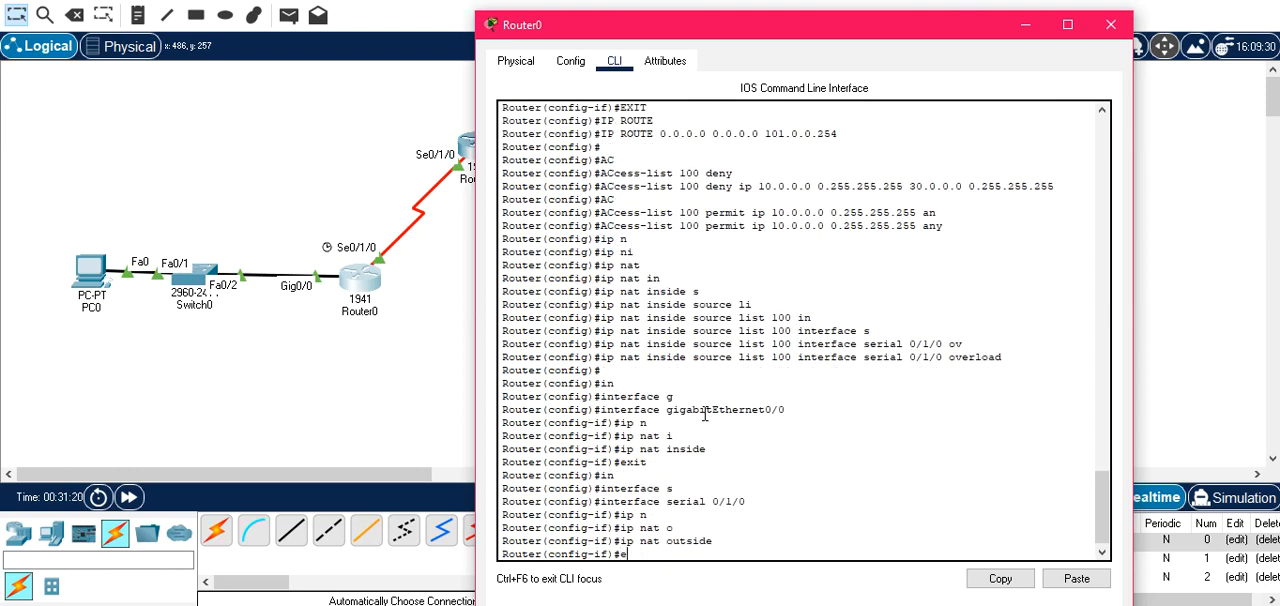
{"action": "type", "text": "xit"}
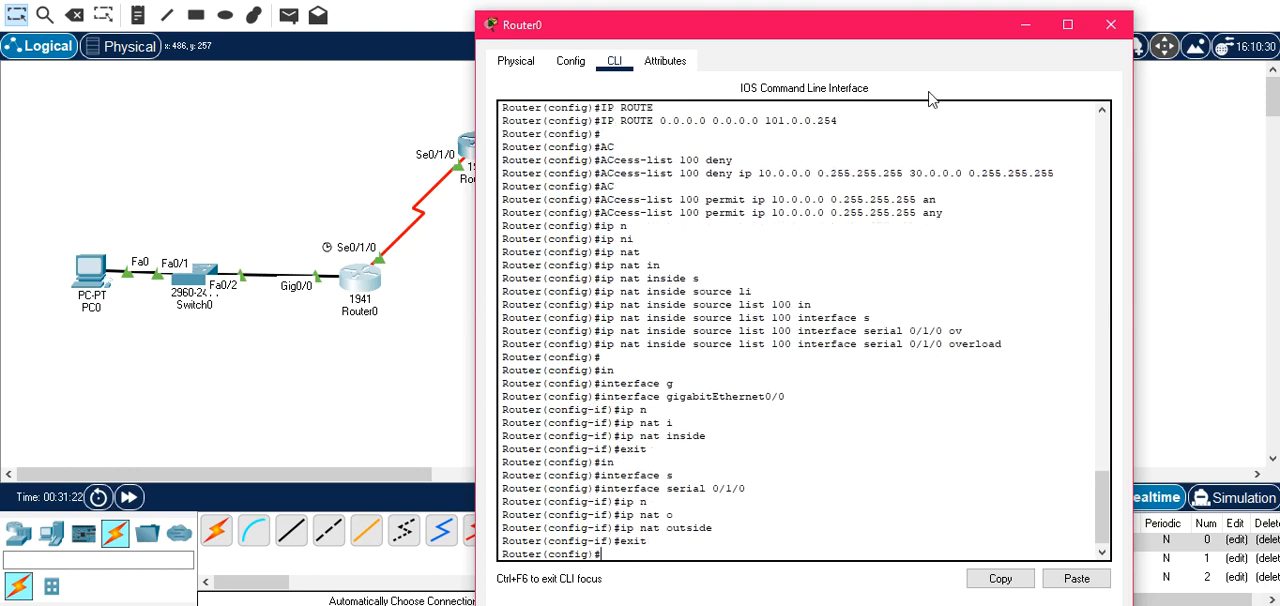
{"action": "left_click_drag", "start_coordinate": [916, 36], "coordinate": [571, 173]}
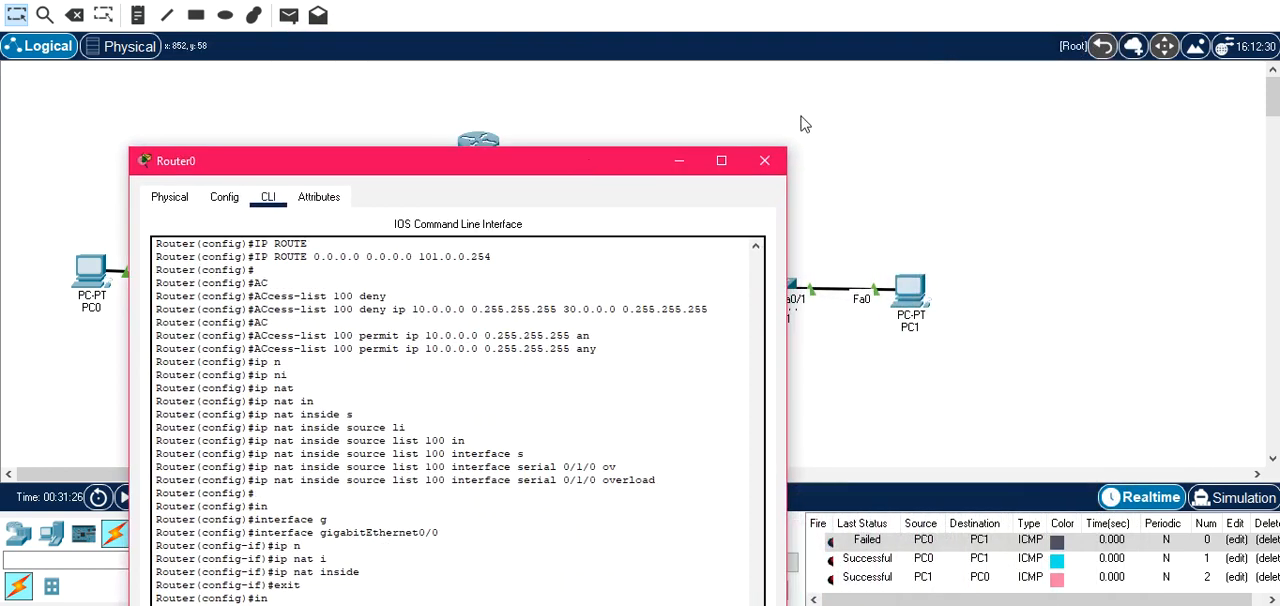
{"action": "left_click", "coordinate": [765, 162]}
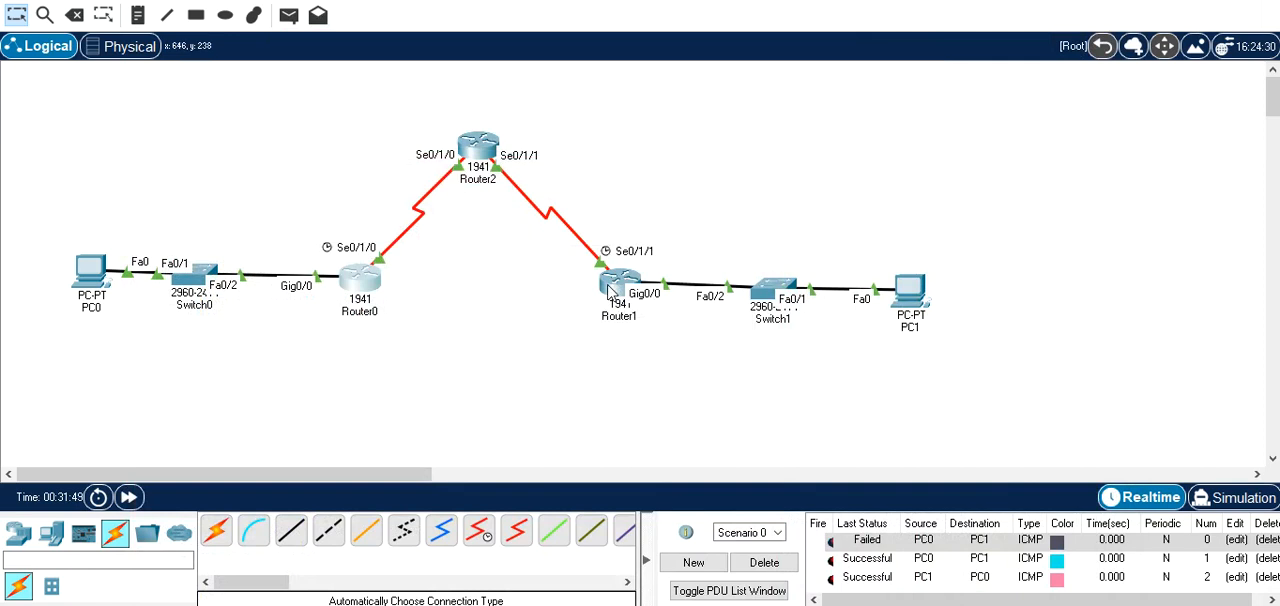
Open Router1's command line and begin an access-list 100 deny entry.
{"action": "left_click", "coordinate": [608, 290]}
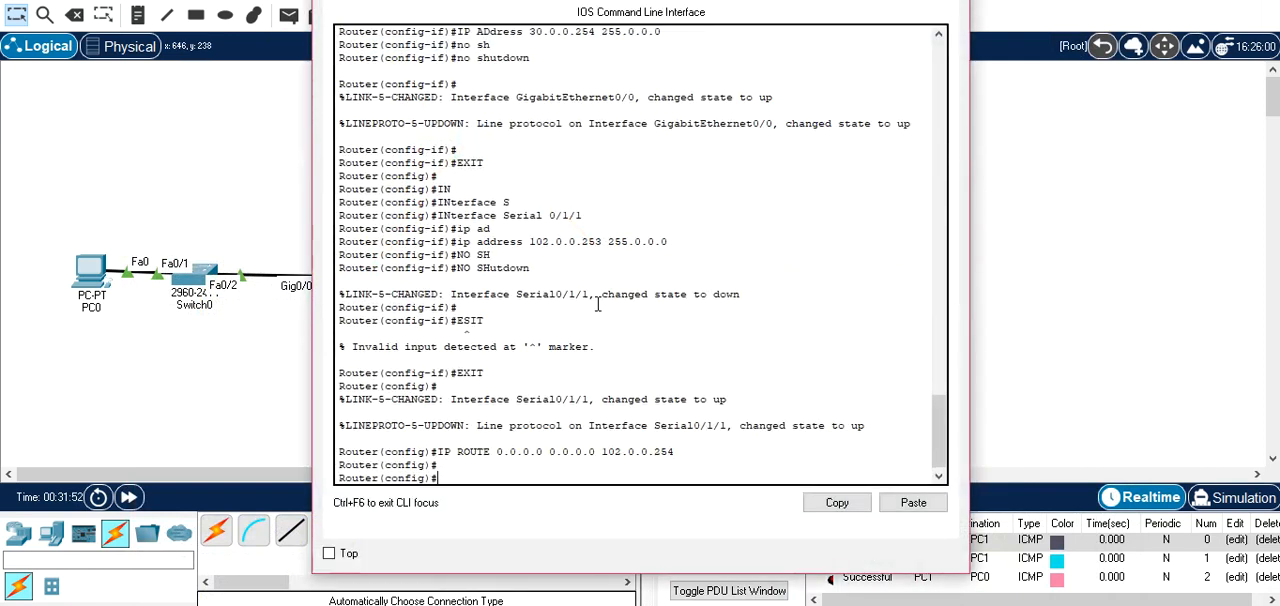
{"action": "type", "text": "ac"}
{"action": "key", "text": "Tab"}
{"action": "type", "text": "100 de"}
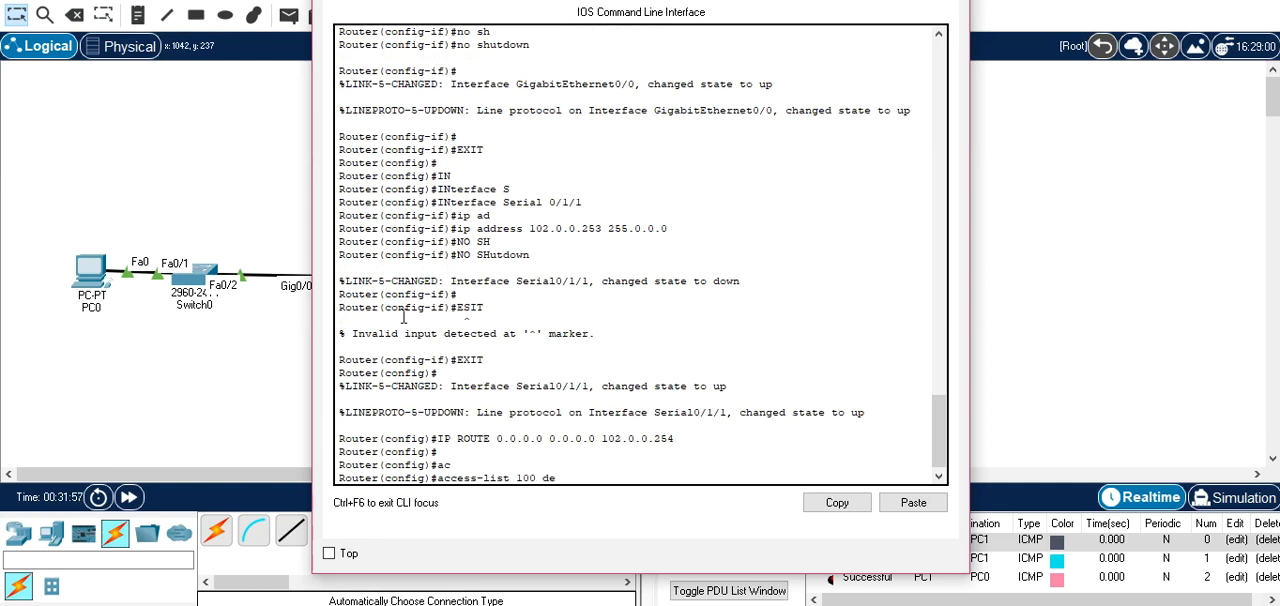
{"action": "type", "text": "n"}
{"action": "key", "text": "Tab"}
Give the deny entry source 30.0.0.0 and destination 10.0.0.0, both with wildcard mask 0.255.255.255, and submit it.
{"action": "type", "text": "30.0.0.0"}
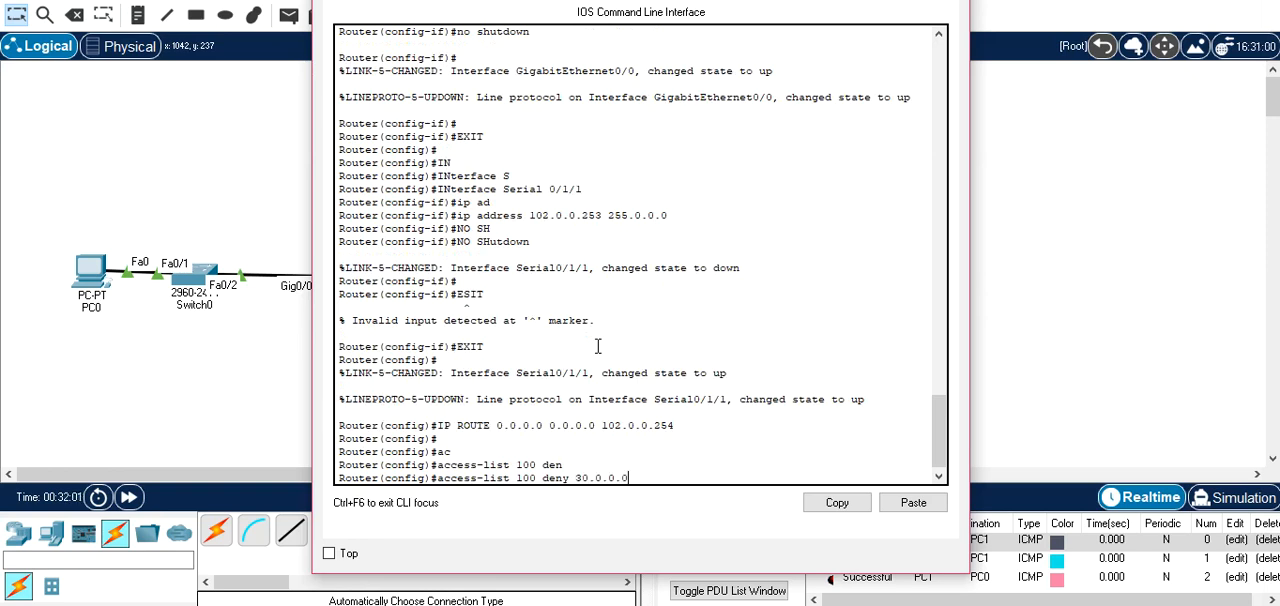
{"action": "type", "text": " 0.255.255.255 10.0.0.0 0.25"}
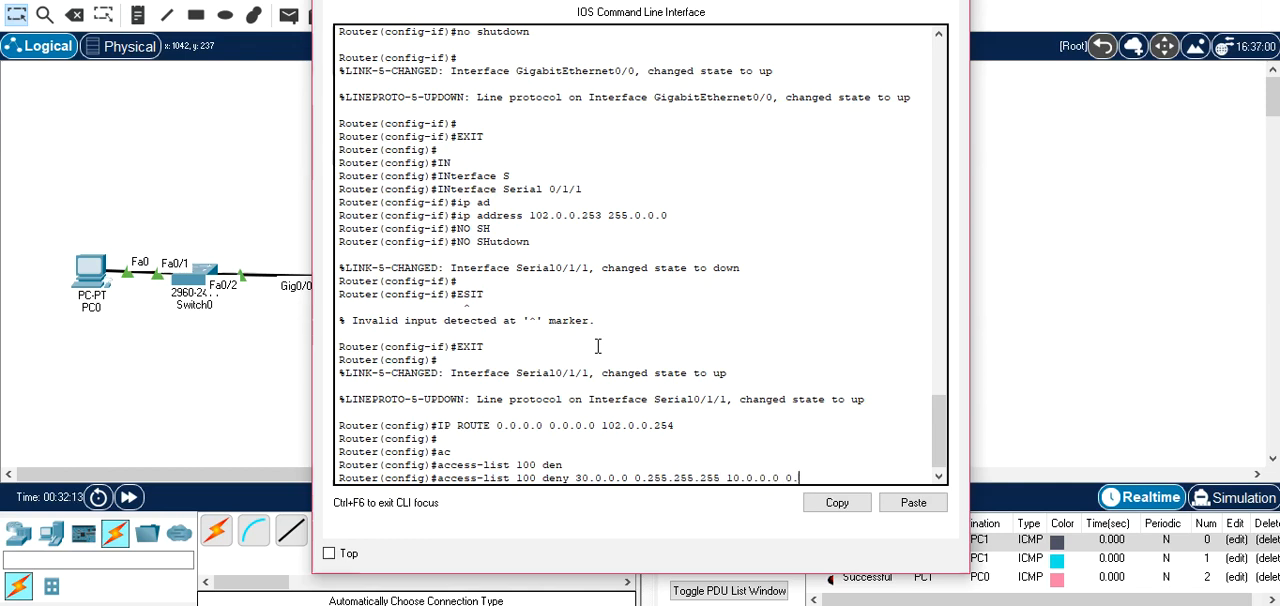
{"action": "type", "text": "5.255.255"}
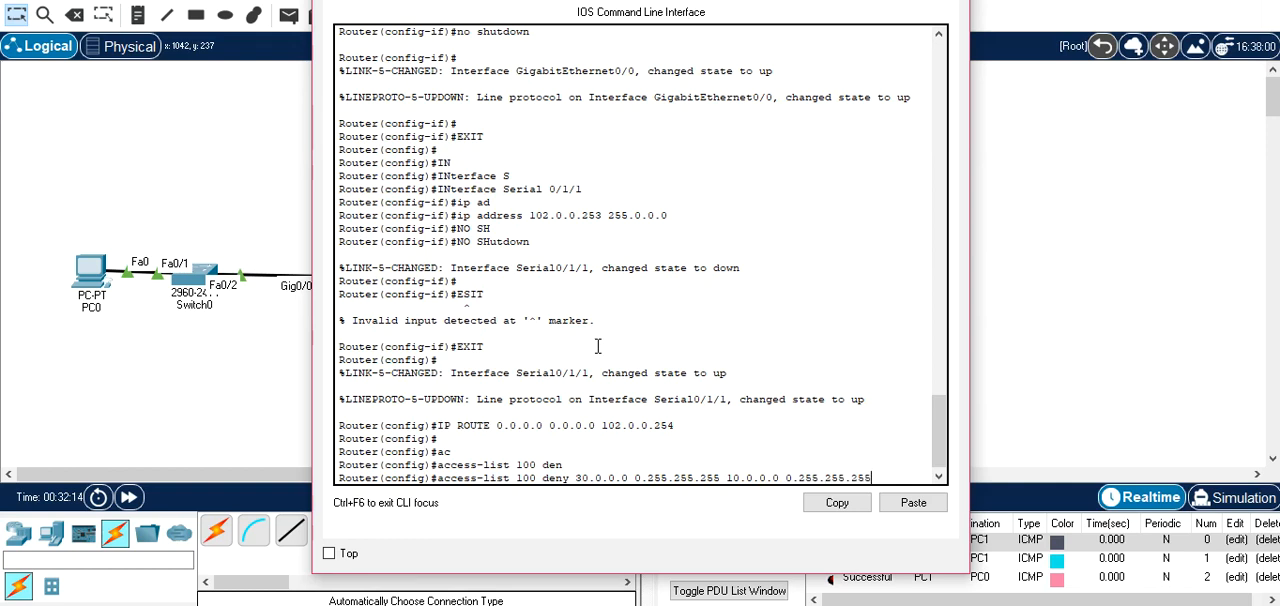
{"action": "key", "text": "Return"}
Recall the deny entry, insert the IP protocol before source network 30.0.0.0, and submit it again.
{"action": "key", "text": "Up"}
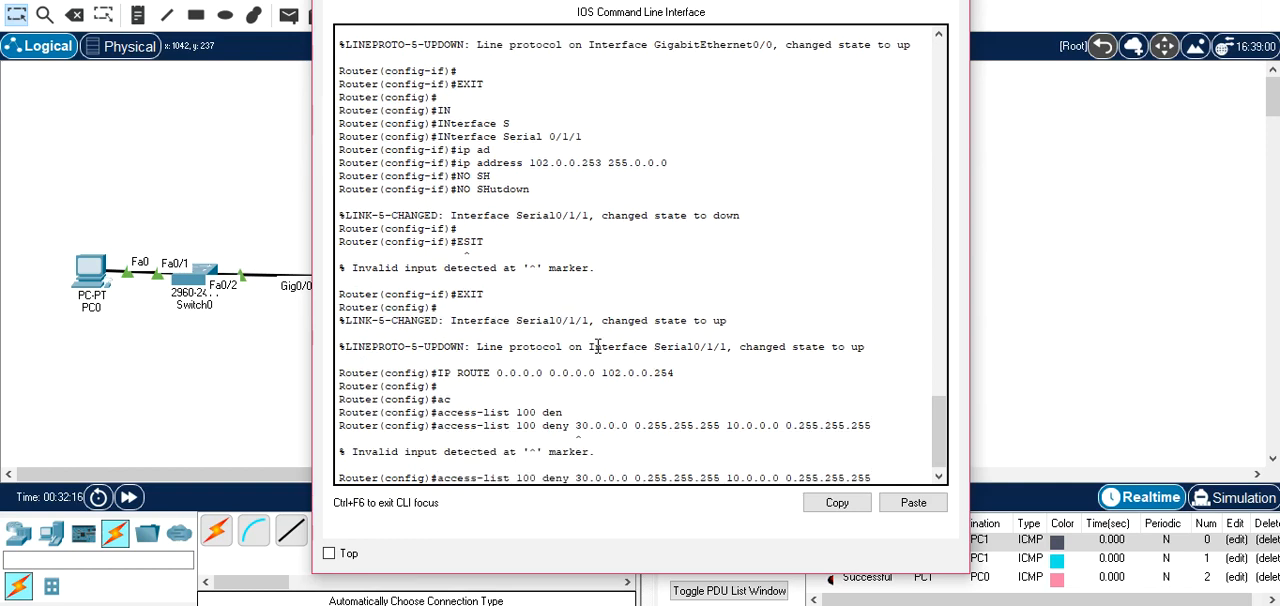
{"action": "key", "text": "Left"}
{"action": "key", "text": "Left"}
{"action": "key", "text": "Left"}
{"action": "key", "text": "Left"}
{"action": "key", "text": "Left"}
{"action": "key", "text": "Left"}
{"action": "key", "text": "Left"}
{"action": "key", "text": "Left"}
{"action": "key", "text": "Left"}
{"action": "key", "text": "Left"}
{"action": "key", "text": "Left"}
{"action": "key", "text": "Left"}
{"action": "key", "text": "Left"}
{"action": "key", "text": "Left"}
{"action": "key", "text": "Left"}
{"action": "key", "text": "Left"}
{"action": "key", "text": "Left"}
{"action": "key", "text": "Left"}
{"action": "key", "text": "Left"}
{"action": "key", "text": "Left"}
{"action": "type", "text": "IP"}
{"action": "key", "text": "Return"}
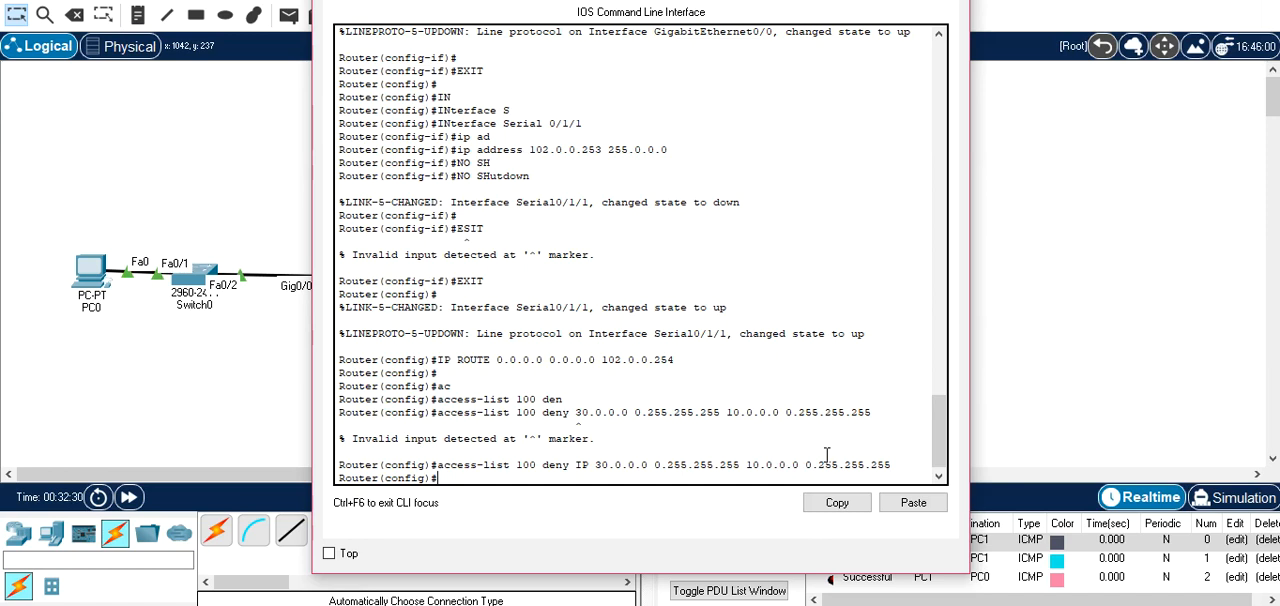
Add an access-list 100 entry on Router1 permitting ip from 30.0.0.0 with wildcard 0.255.255.255 to any destination.
{"action": "type", "text": "AC"}
{"action": "key", "text": "Tab"}
{"action": "type", "text": "100 pe"}
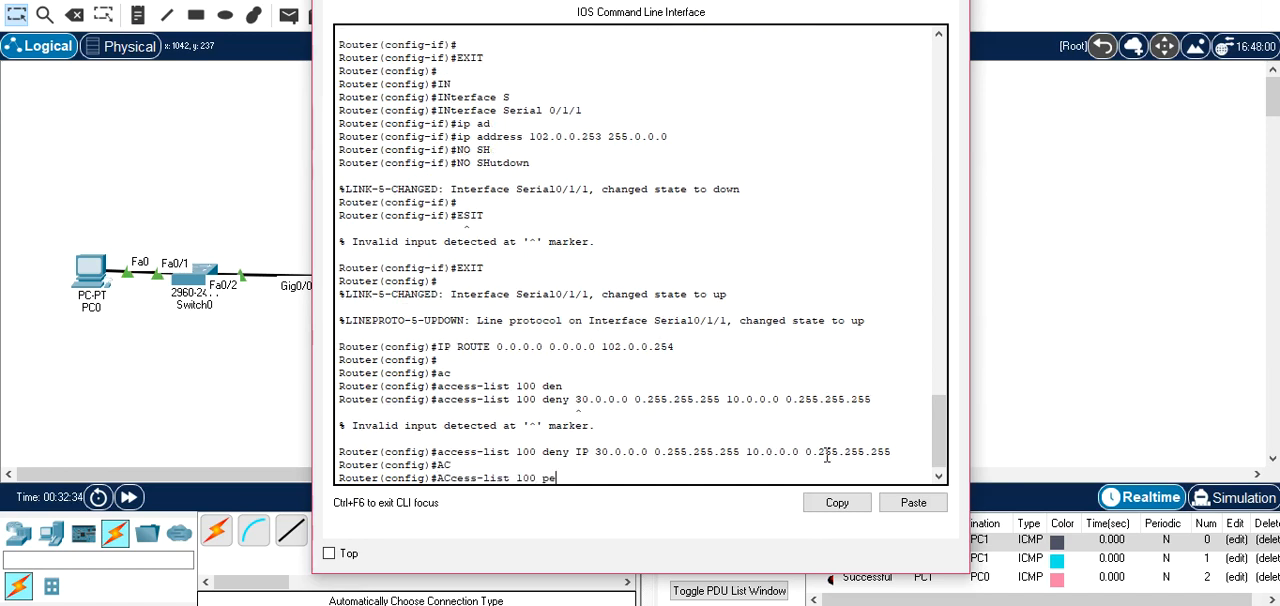
{"action": "key", "text": "Tab"}
{"action": "type", "text": "ip 30.0.0.0 0.255.255.255"}
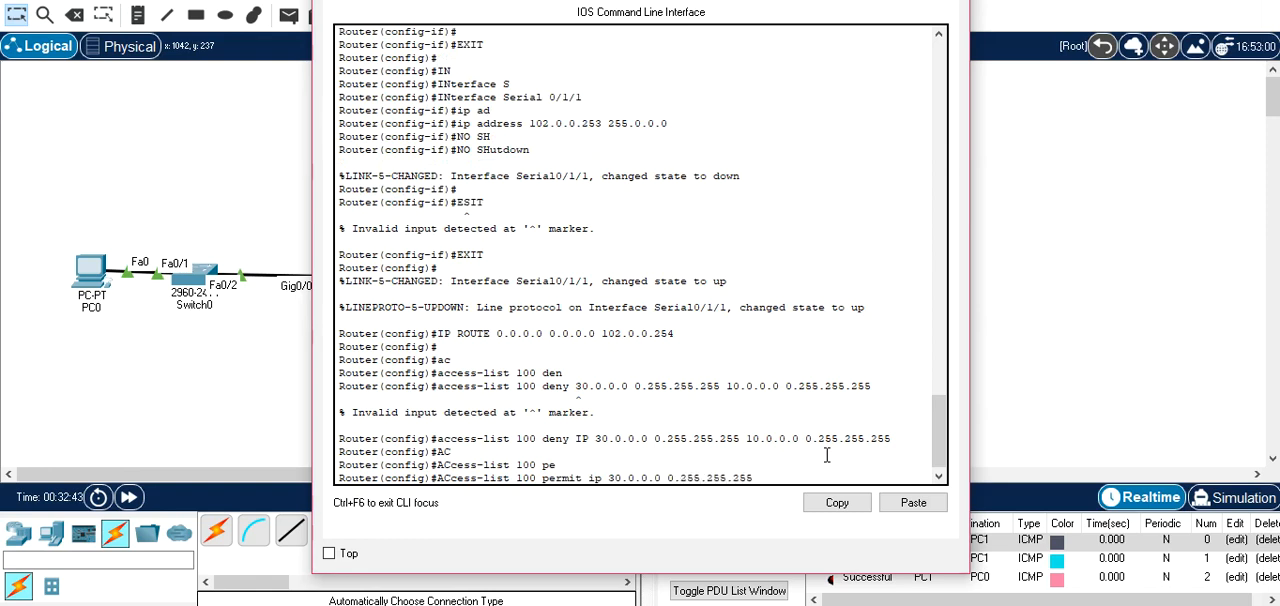
{"action": "type", "text": " an"}
{"action": "key", "text": "Tab"}
{"action": "key", "text": "Return"}
Exit global configuration mode on Router1 to return to privileged mode.
{"action": "type", "text": "exit"}
{"action": "key", "text": "Return"}
{"action": "key", "text": "Return"}
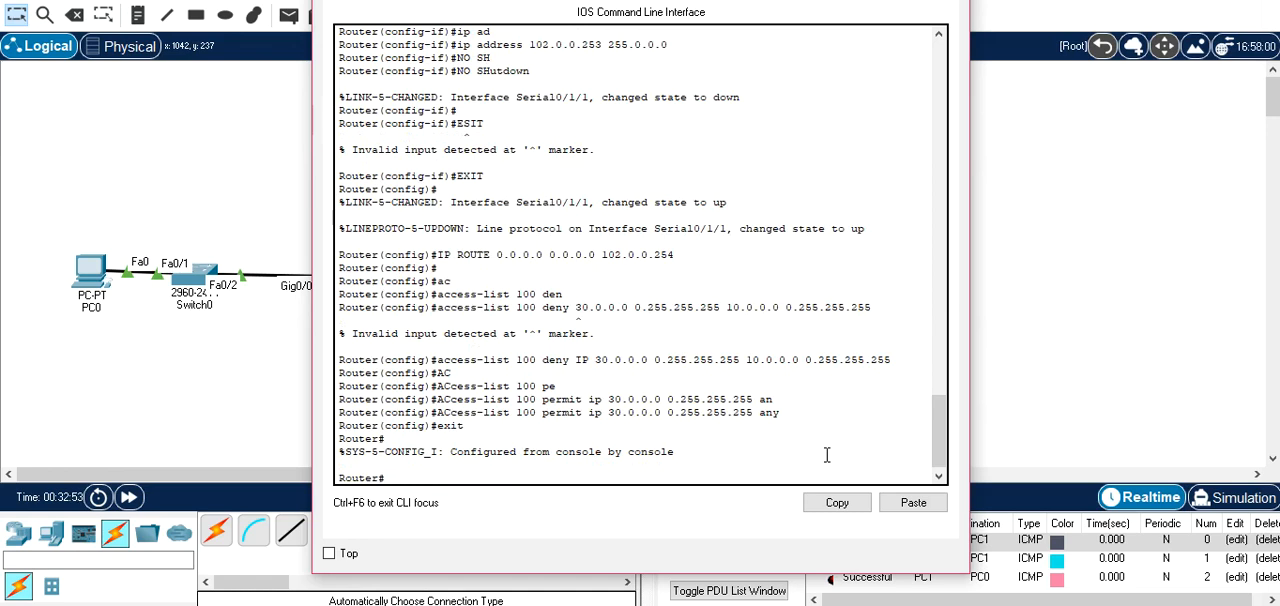
{"action": "type", "text": "ip n"}
{"action": "key", "text": "Tab"}
{"action": "type", "text": "a"}
{"action": "key", "text": "Tab"}
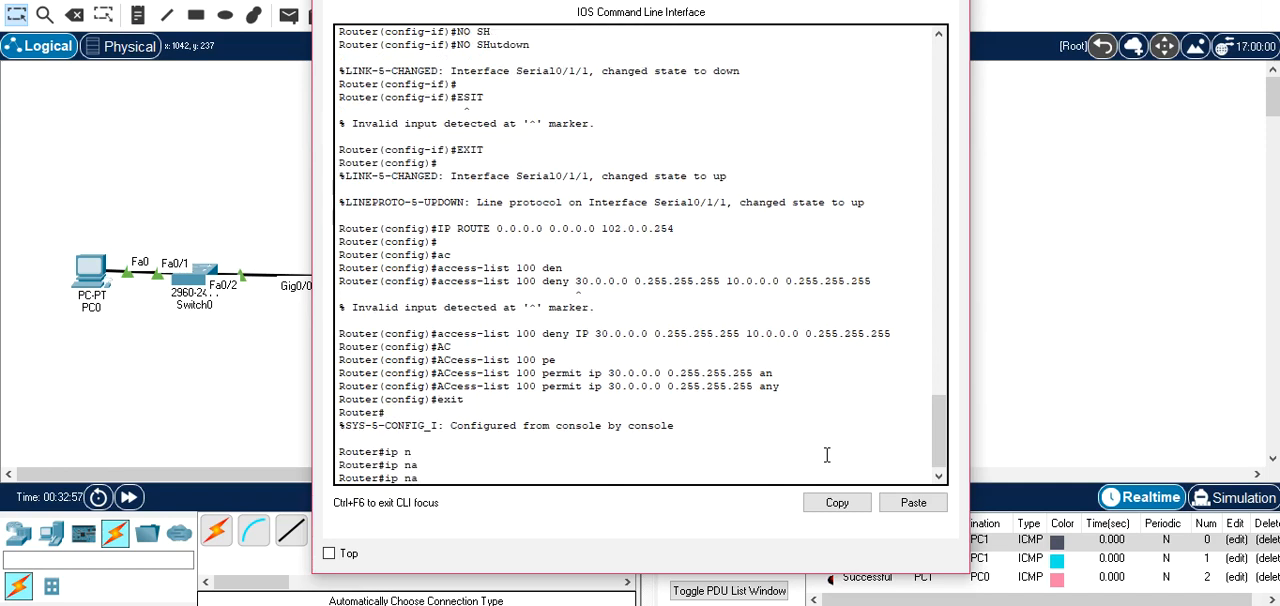
{"action": "key", "text": "BackSpace"}
{"action": "key", "text": "BackSpace"}
{"action": "key", "text": "BackSpace"}
{"action": "key", "text": "BackSpace"}
Enter global configuration mode on Router1 with conf terminal.
{"action": "type", "text": "onf terminal"}
{"action": "key", "text": "Tab"}
{"action": "type", "text": "t"}
{"action": "key", "text": "BackSpace"}
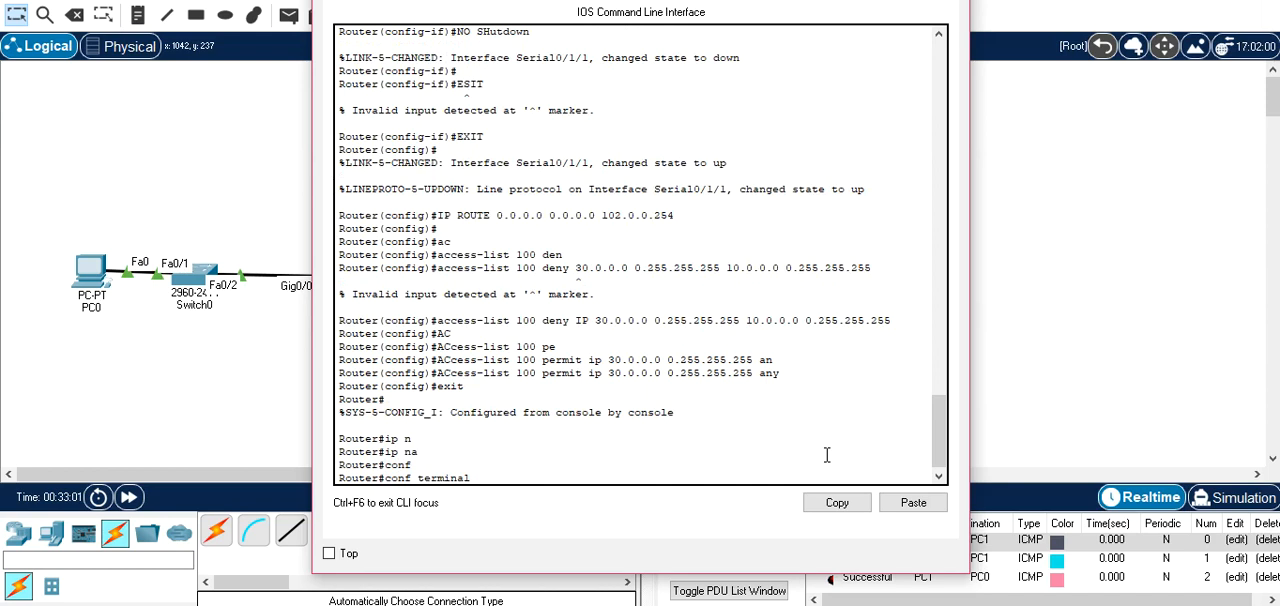
{"action": "key", "text": "Return"}
Begin an ip nat inside source rule on Router1 that uses access list 100.
{"action": "type", "text": "ip na"}
{"action": "key", "text": "Tab"}
{"action": "type", "text": "a"}
{"action": "key", "text": "Tab"}
{"action": "key", "text": "Tab"}
{"action": "key", "text": "Tab"}
{"action": "type", "text": "i"}
{"action": "key", "text": "Tab"}
{"action": "type", "text": "s"}
{"action": "key", "text": "Tab"}
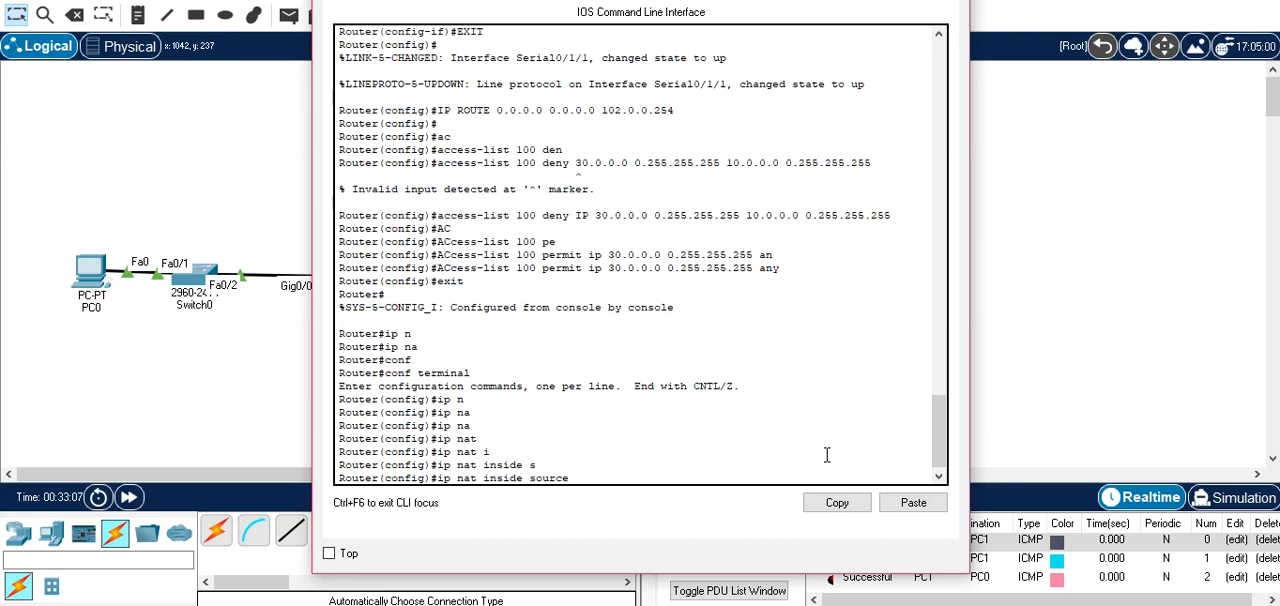
{"action": "type", "text": "li"}
{"action": "key", "text": "Tab"}
{"action": "type", "text": "100"}
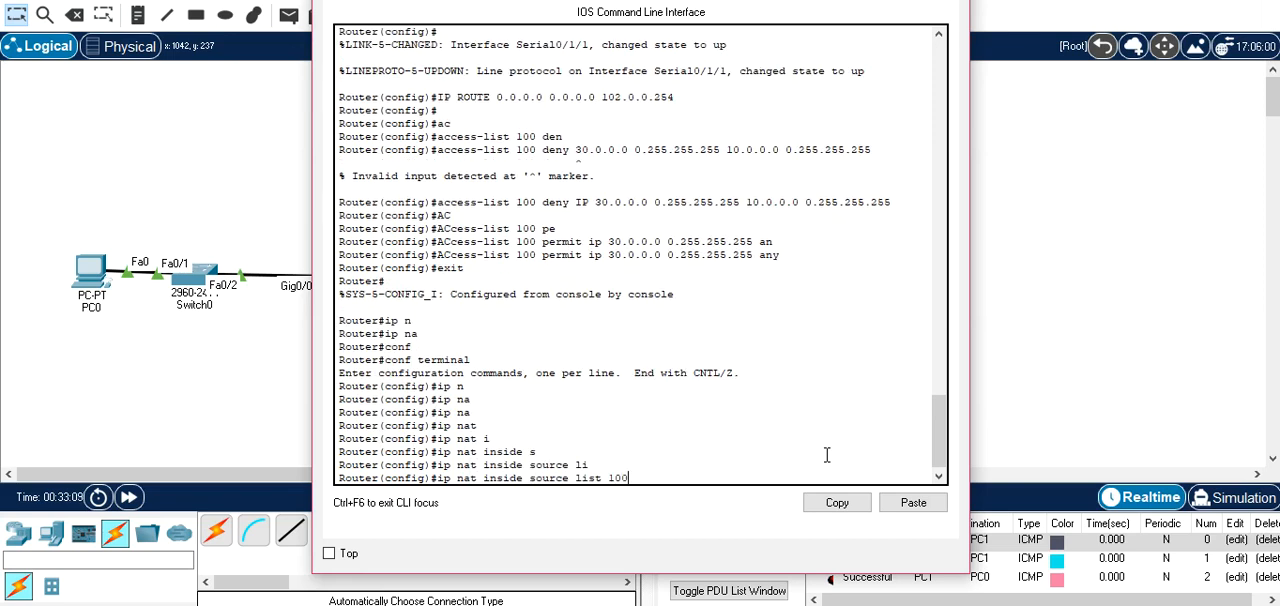
{"action": "type", "text": " IN"}
Complete the NAT rule with outgoing interface Serial 0/1/1 and the overload option, and submit it.
{"action": "key", "text": "Tab"}
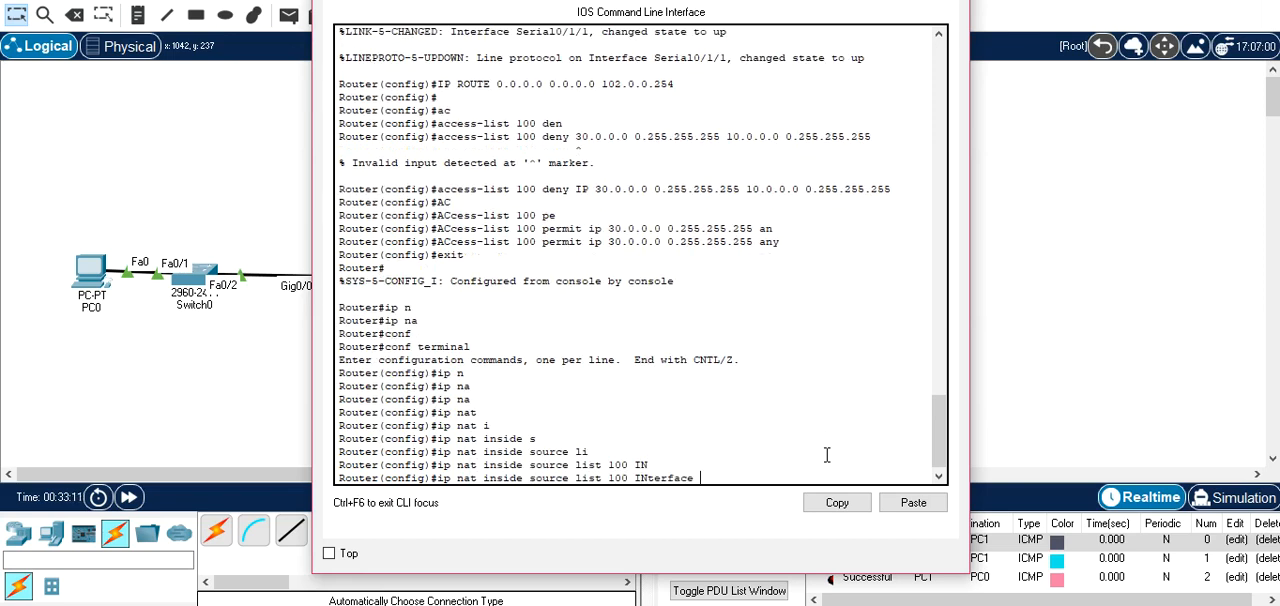
{"action": "left_click_drag", "start_coordinate": [640, 1], "coordinate": [716, 391]}
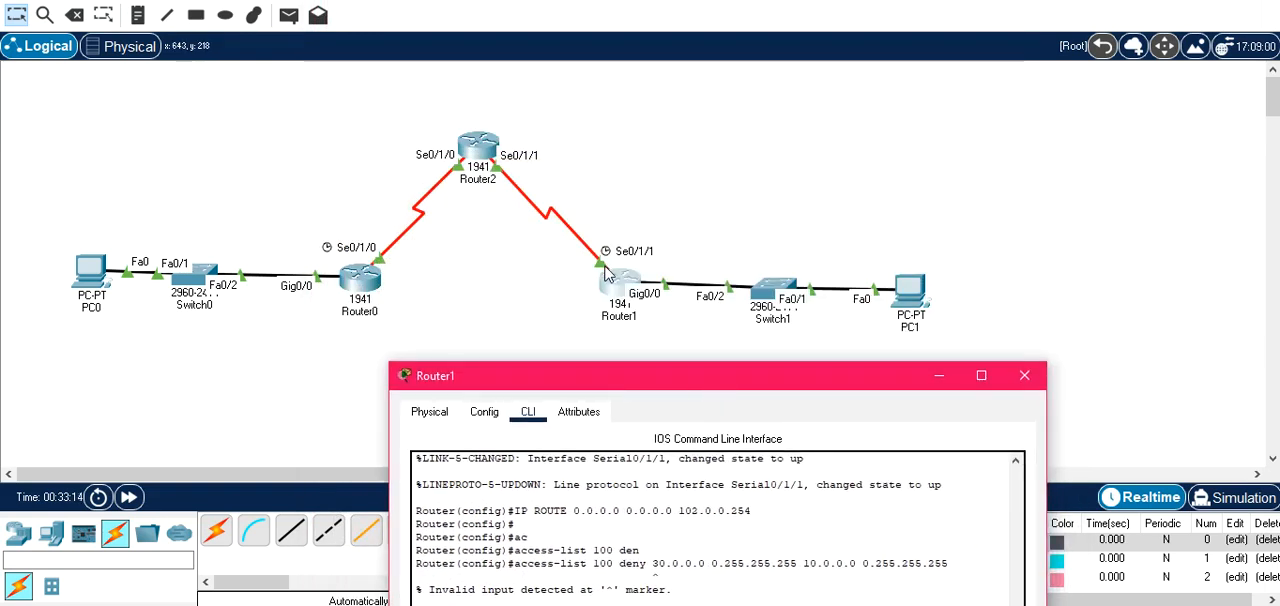
{"action": "left_click_drag", "start_coordinate": [636, 386], "coordinate": [550, 58]}
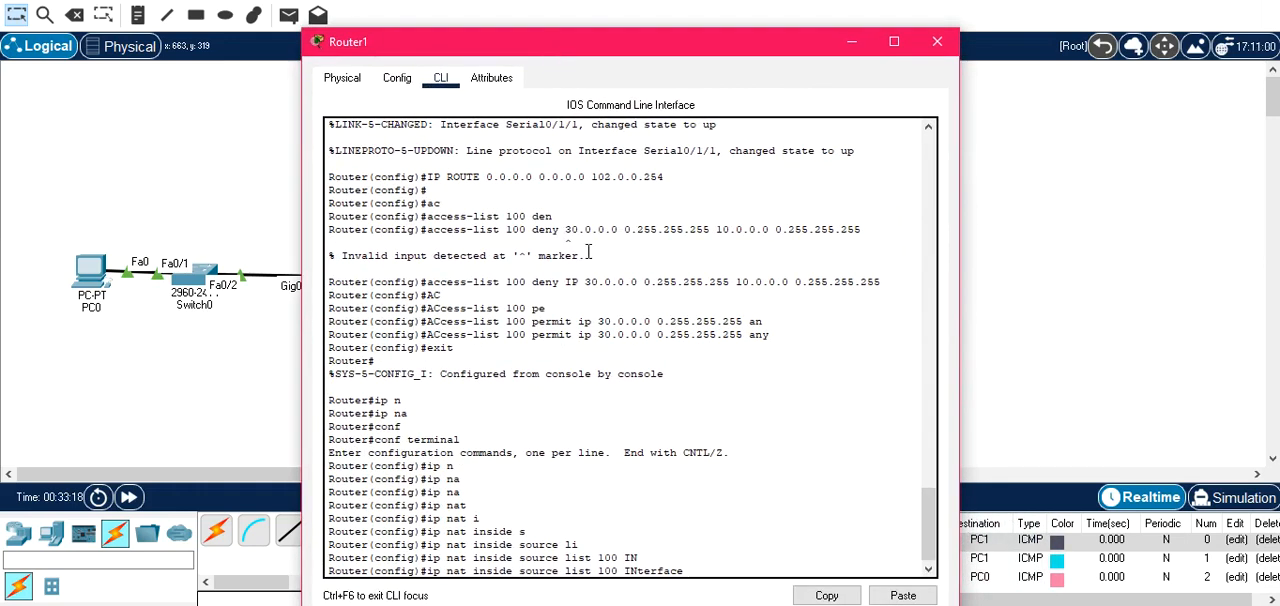
{"action": "type", "text": "0/1/1"}
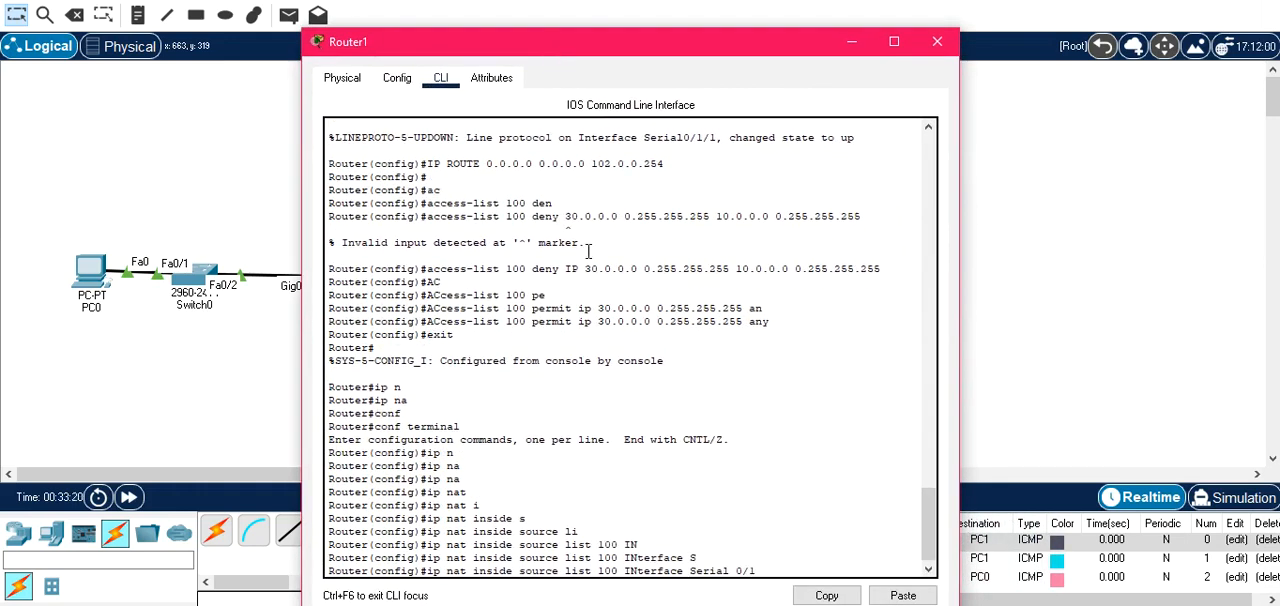
{"action": "type", "text": " O"}
{"action": "key", "text": "Tab"}
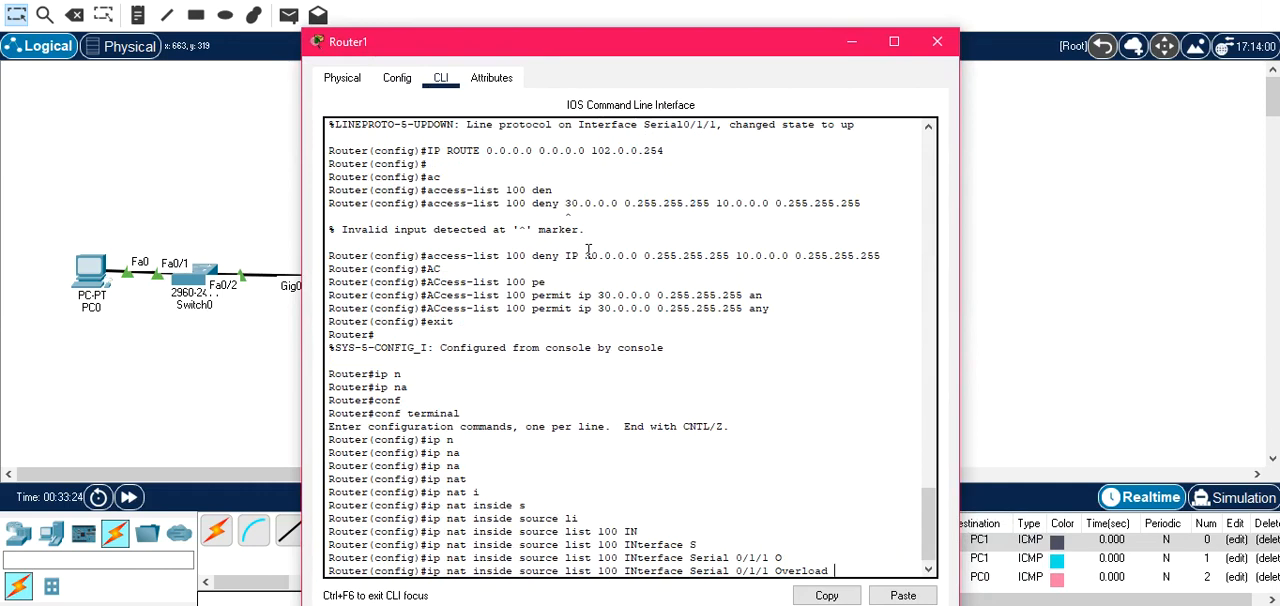
{"action": "key", "text": "Return"}
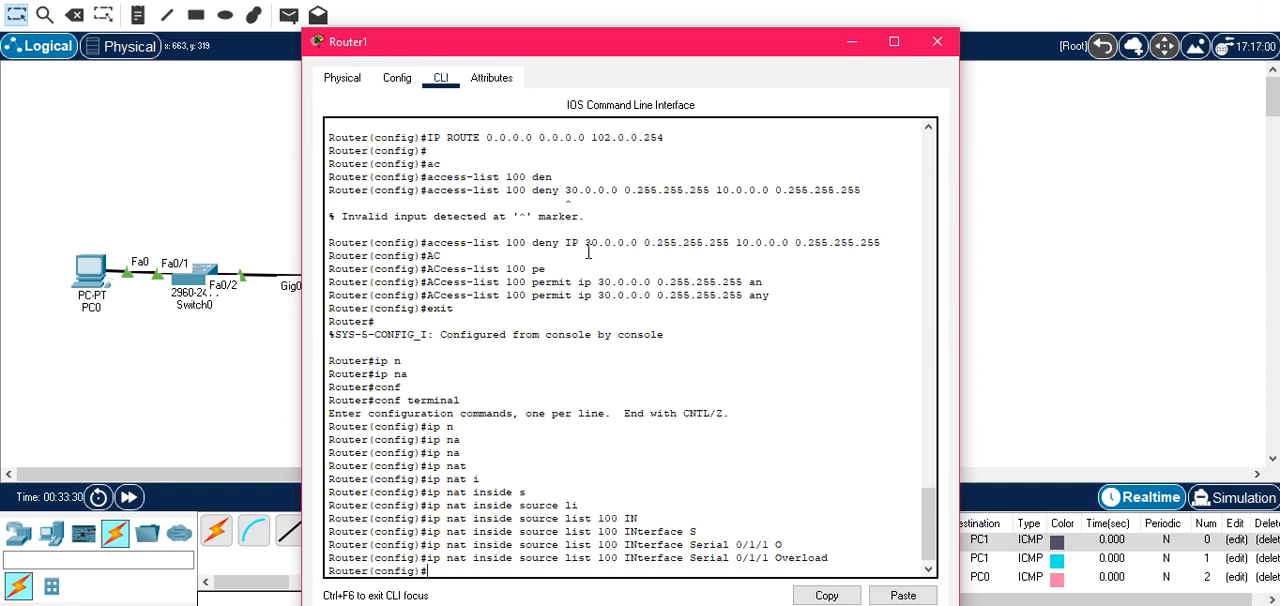
Check Router1's port labels in the topology and enter configuration of interface gigabitEthernet 0/0.
{"action": "left_click_drag", "start_coordinate": [665, 42], "coordinate": [658, 378]}
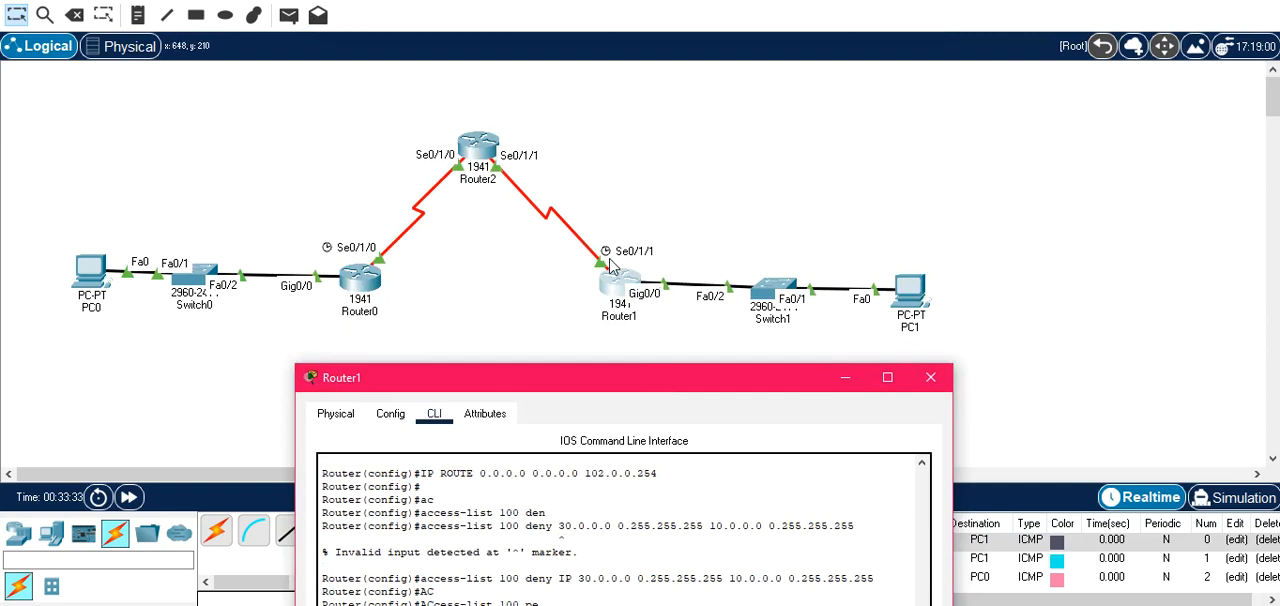
{"action": "left_click_drag", "start_coordinate": [605, 385], "coordinate": [608, 9]}
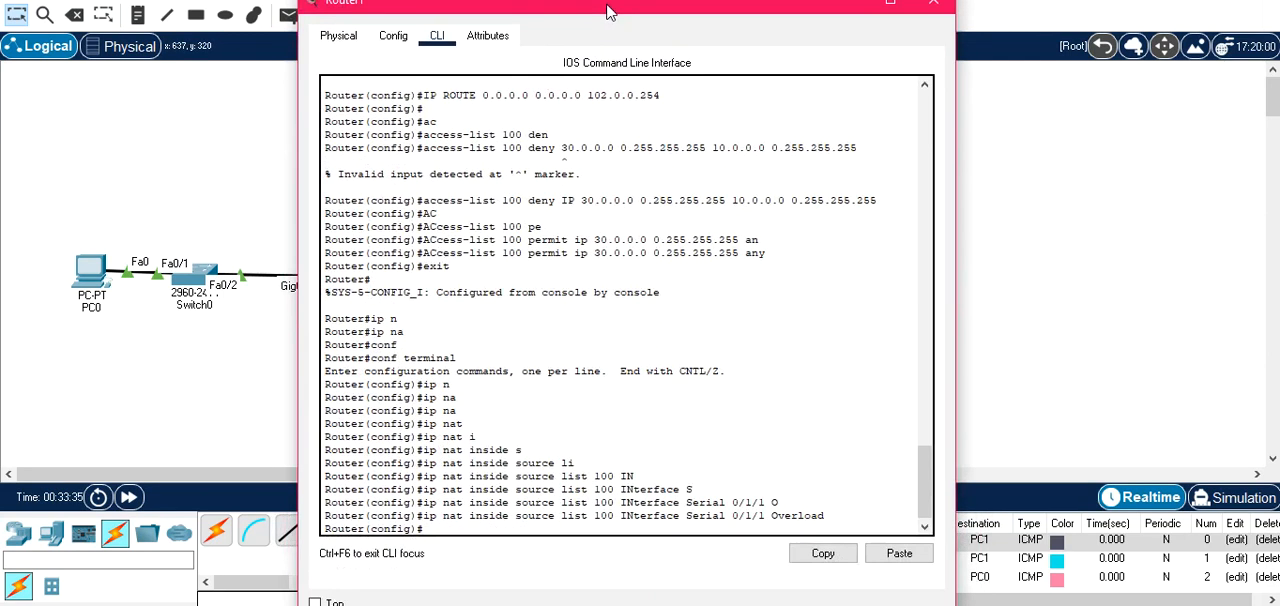
{"action": "type", "text": "in"}
{"action": "key", "text": "Tab"}
{"action": "type", "text": "g"}
{"action": "key", "text": "Tab"}
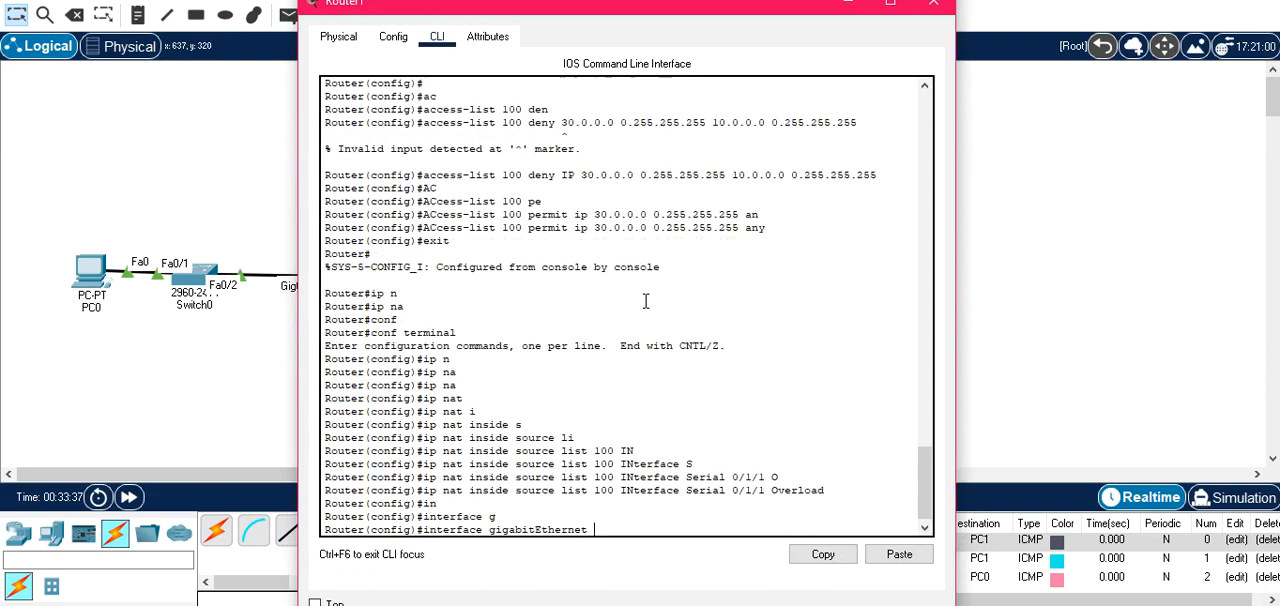
{"action": "type", "text": "0/0"}
{"action": "key", "text": "Return"}
Mark the gigabitEthernet 0/0 interface as NAT inside and return to global configuration mode.
{"action": "type", "text": "ip  n"}
{"action": "key", "text": "Tab"}
{"action": "type", "text": "i"}
{"action": "key", "text": "Tab"}
{"action": "key", "text": "Return"}
{"action": "type", "text": "exit"}
{"action": "key", "text": "Return"}
{"action": "key", "text": "Return"}
Enter configuration of Router1's interface serial 0/1/1.
{"action": "type", "text": "in"}
{"action": "key", "text": "Tab"}
{"action": "type", "text": "s"}
{"action": "key", "text": "Tab"}
{"action": "type", "text": "0/1/1"}
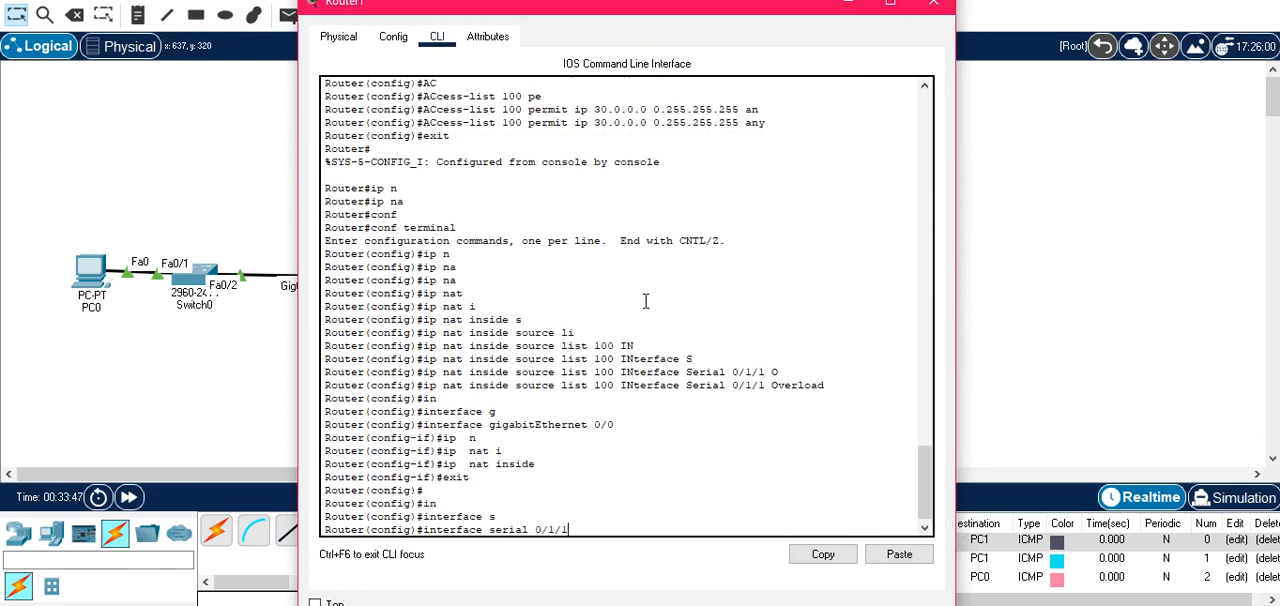
{"action": "mouse_move", "coordinate": [698, 12]}
{"action": "left_mouse_down"}
{"action": "mouse_move", "coordinate": [723, 201]}
{"action": "mouse_move", "coordinate": [823, 273]}
{"action": "mouse_move", "coordinate": [823, 364]}
{"action": "mouse_move", "coordinate": [698, 52]}
{"action": "mouse_move", "coordinate": [690, 0]}
{"action": "left_mouse_up"}
{"action": "key", "text": "Return"}
Mark the serial 0/1/1 interface as NAT outside, exit interface configuration, and close Router1's window.
{"action": "type", "text": "IPN"}
{"action": "key", "text": "Tab"}
{"action": "key", "text": "BackSpace"}
{"action": "type", "text": "N"}
{"action": "key", "text": "Tab"}
{"action": "type", "text": "at o"}
{"action": "key", "text": "Tab"}
{"action": "key", "text": "Return"}
{"action": "type", "text": "exit"}
{"action": "key", "text": "Return"}
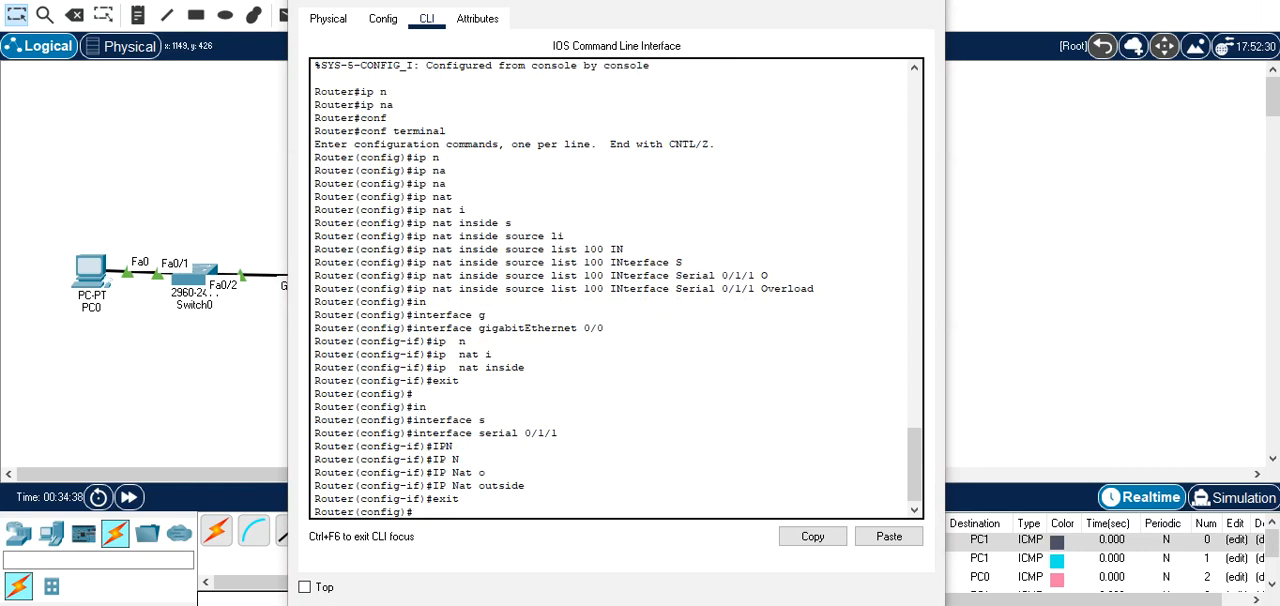
{"action": "left_click", "coordinate": [918, 3]}
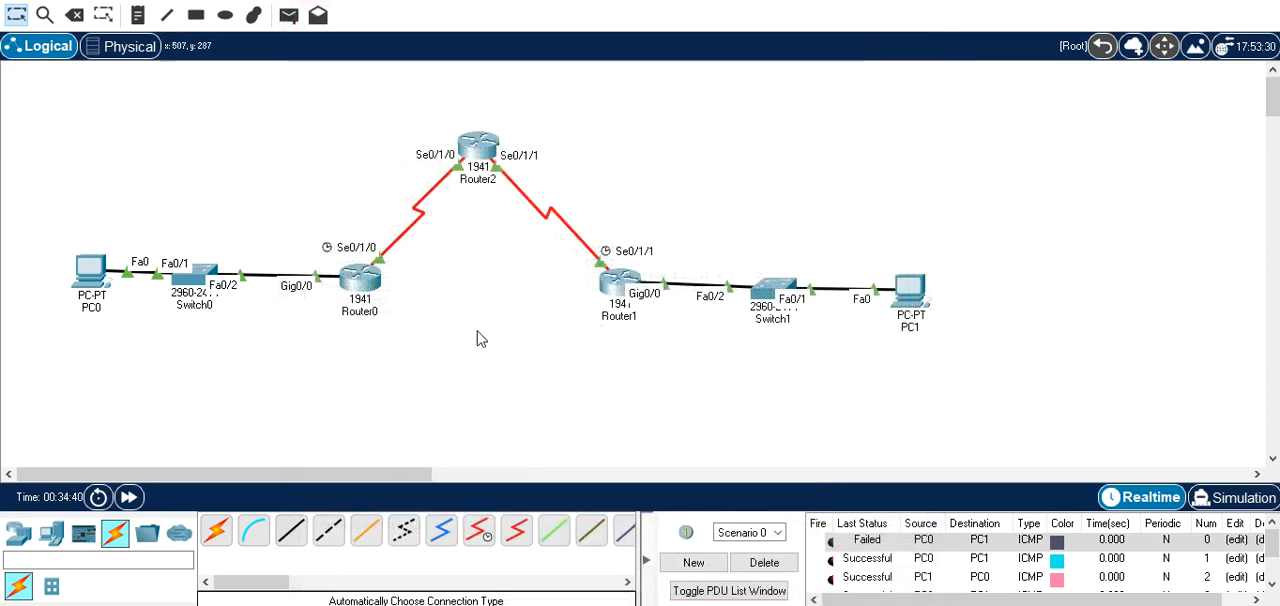
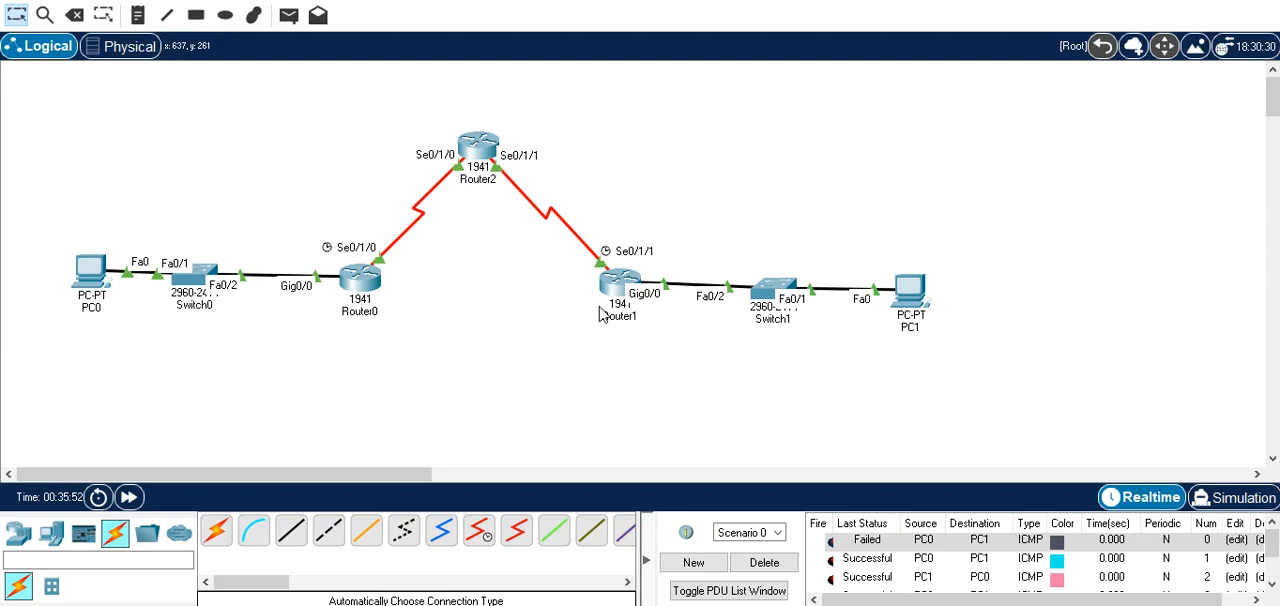
Try to enable ISAKMP on Router0 with the command crypto isakmp enable.
{"action": "left_click", "coordinate": [364, 283]}
{"action": "key", "text": "Return"}
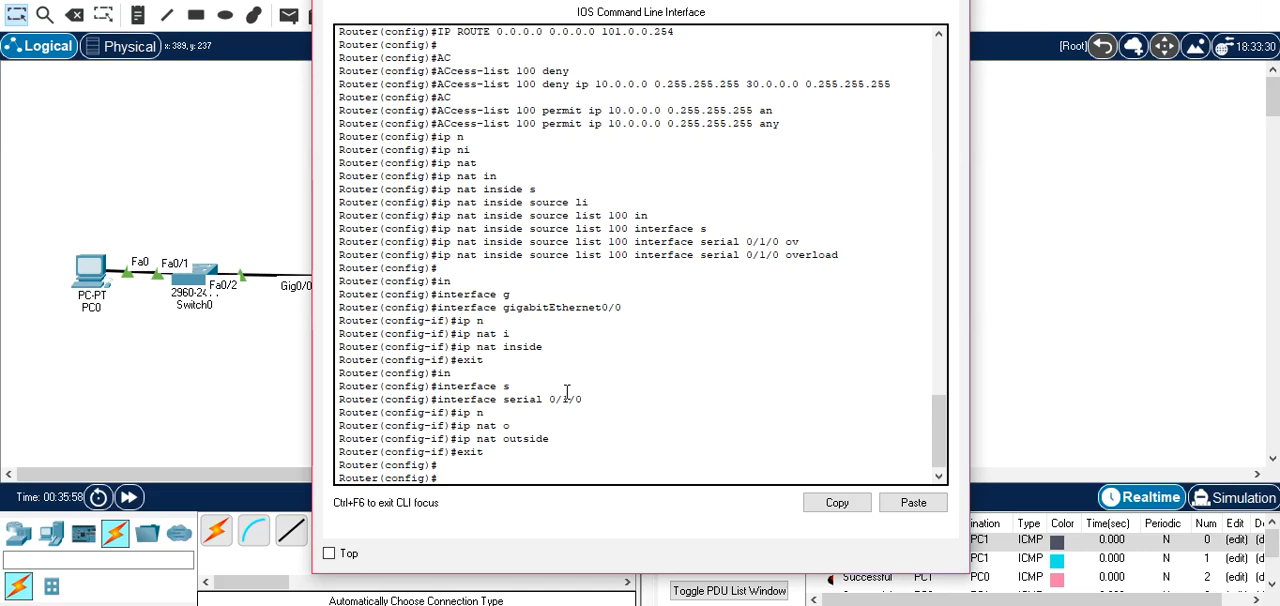
{"action": "type", "text": "crypto isakmp en"}
{"action": "key", "text": "Tab"}
{"action": "type", "text": "able"}
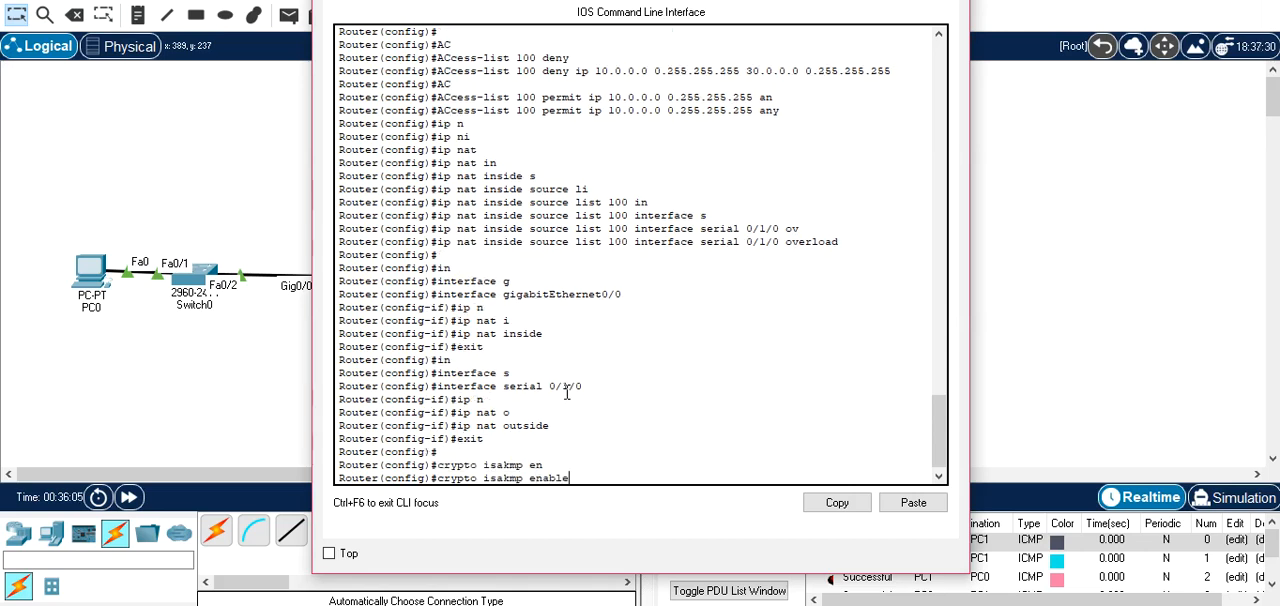
{"action": "key", "text": "Return"}
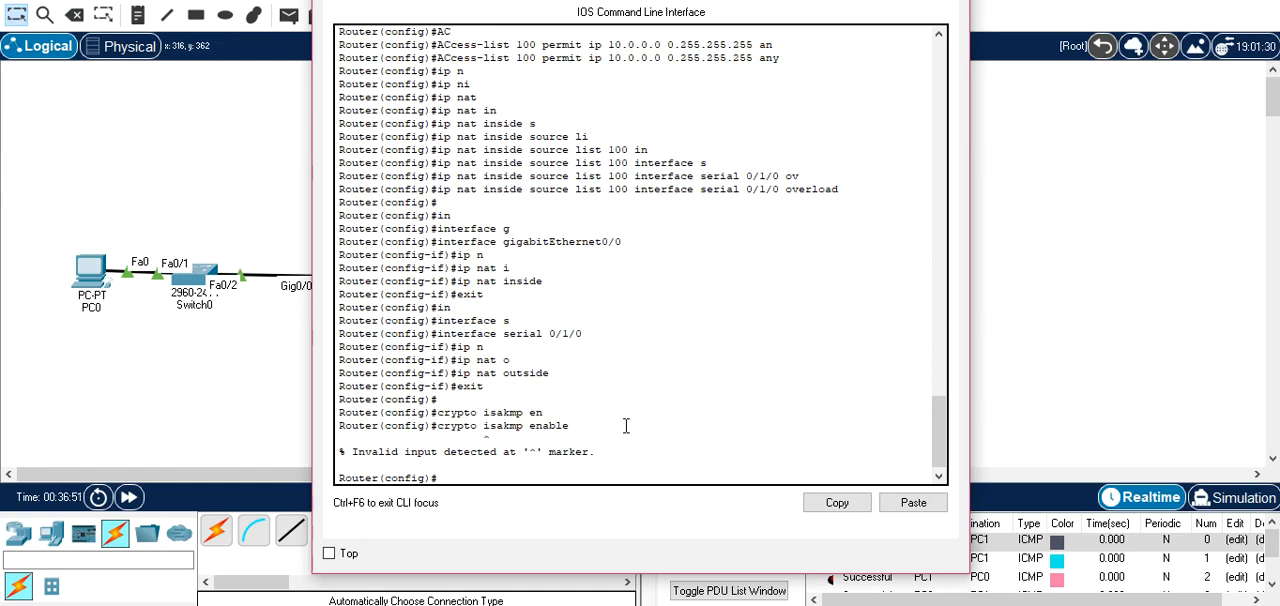
Exit configuration mode on Router0 and show its version information to examine the technology package licenses.
{"action": "type", "text": "exit"}
{"action": "key", "text": "Return"}
{"action": "key", "text": "Return"}
{"action": "type", "text": "sh"}
{"action": "key", "text": "Tab"}
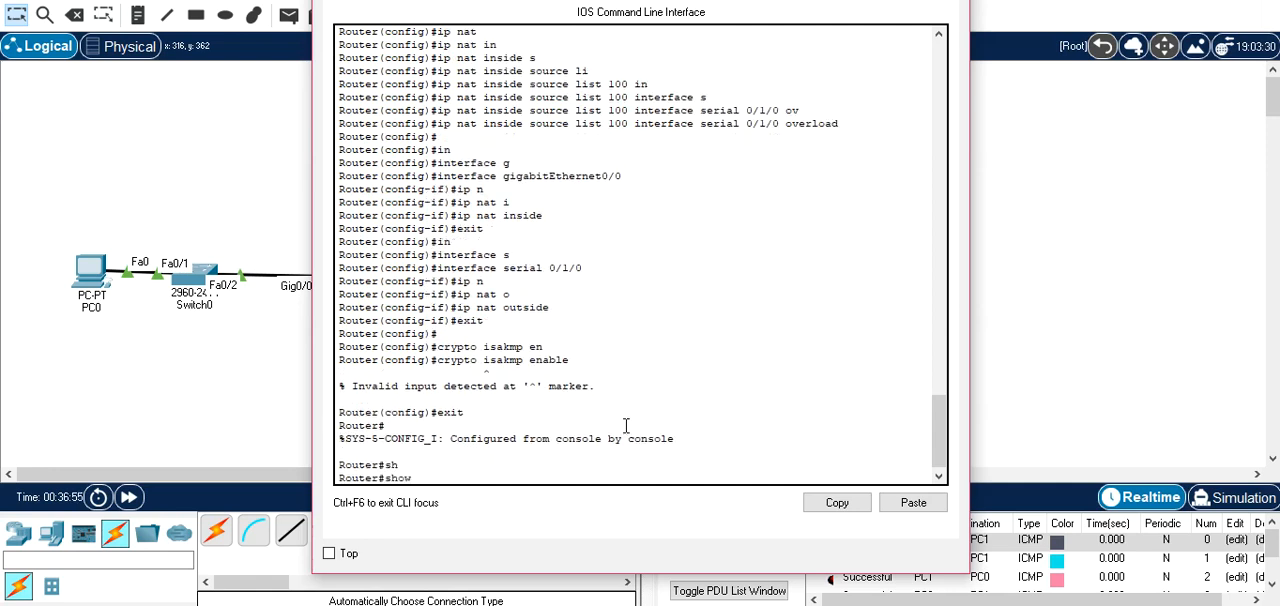
{"action": "type", "text": "v"}
{"action": "key", "text": "Tab"}
{"action": "type", "text": "e"}
{"action": "key", "text": "Tab"}
{"action": "key", "text": "Return"}
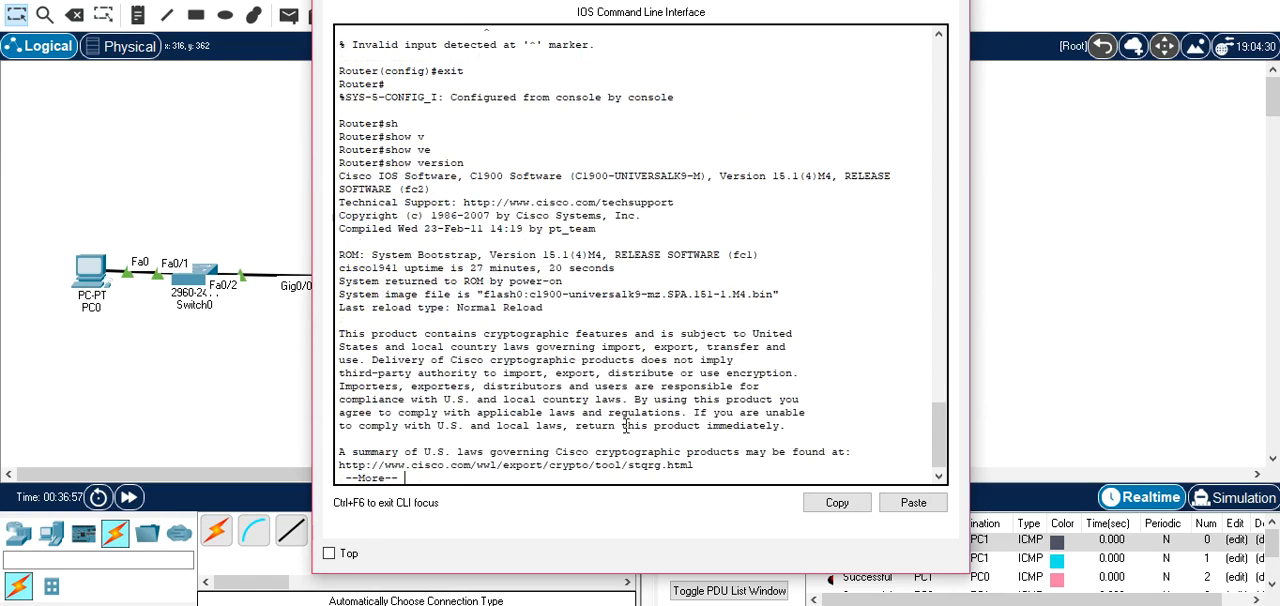
{"action": "key", "text": "space"}
{"action": "key", "text": "space"}
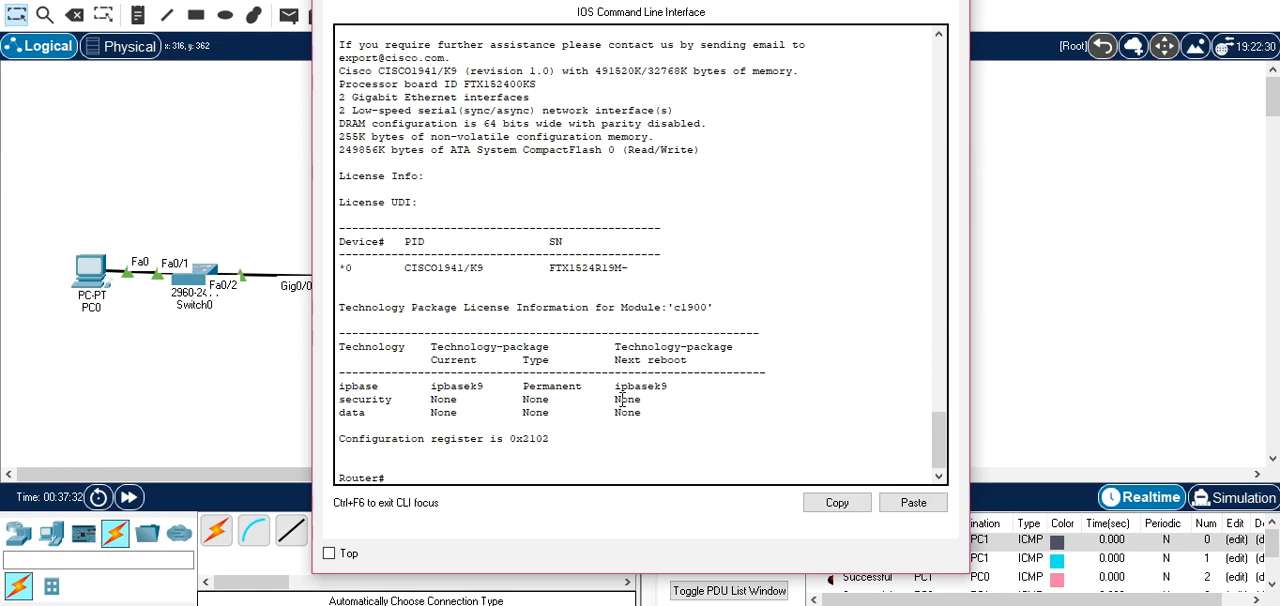
Enter global configuration mode on Router0.
{"action": "type", "text": "conf"}
{"action": "key", "text": "Tab"}
{"action": "type", "text": "t"}
{"action": "key", "text": "Tab"}
{"action": "key", "text": "Return"}
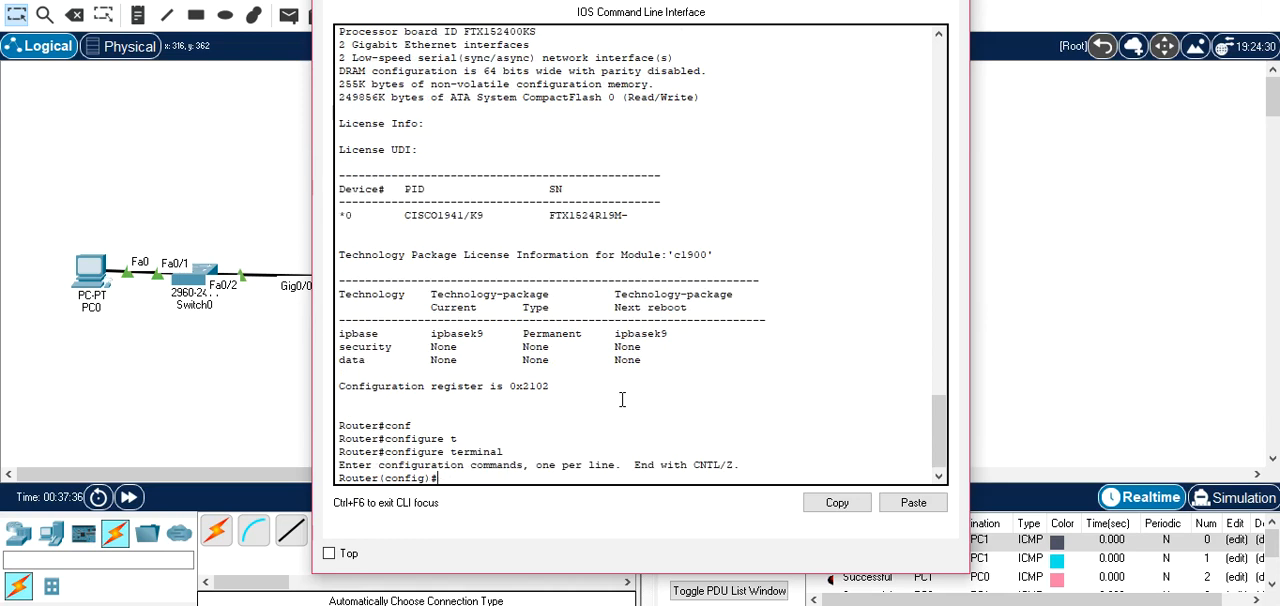
{"action": "key", "text": "Return"}
Set Router0's license boot module c1900 to technology package securityk9 and accept the license agreement with yes.
{"action": "type", "text": "lice"}
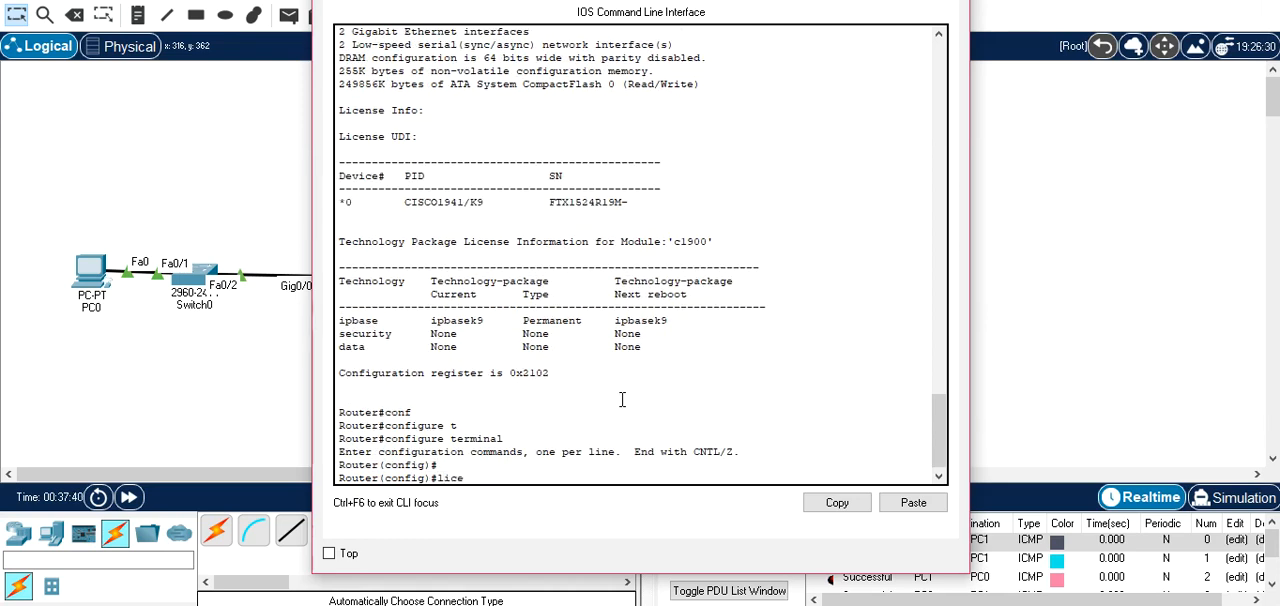
{"action": "key", "text": "Tab"}
{"action": "type", "text": "b"}
{"action": "key", "text": "Tab"}
{"action": "type", "text": "m"}
{"action": "key", "text": "Tab"}
{"action": "key", "text": "Tab"}
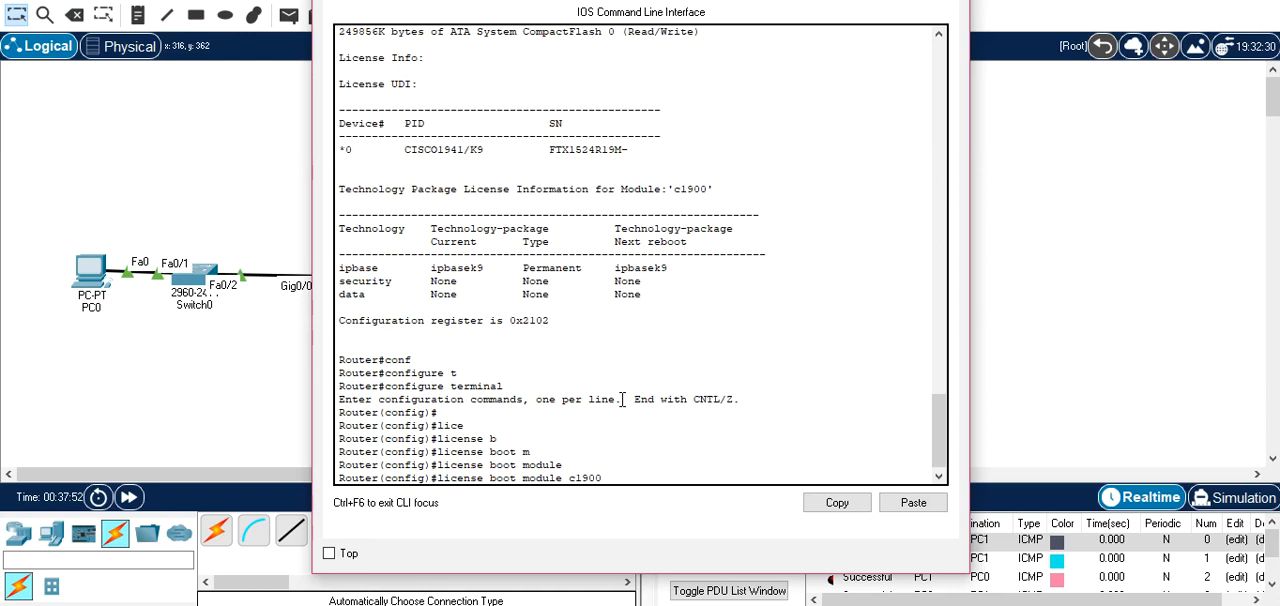
{"action": "type", "text": "t"}
{"action": "key", "text": "Tab"}
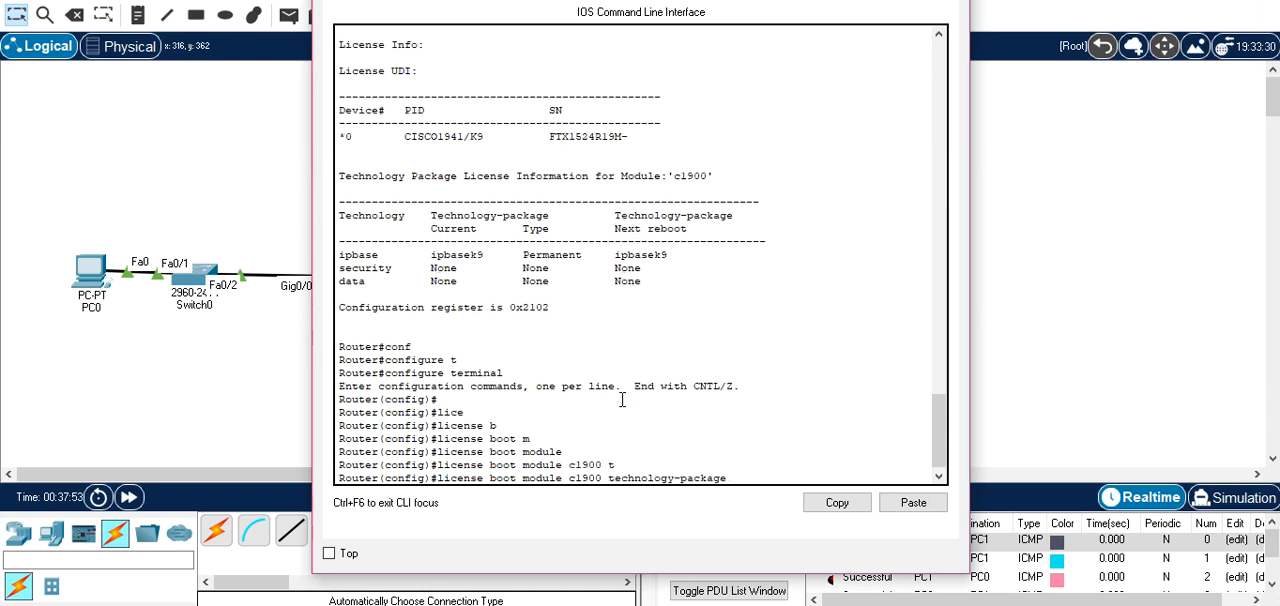
{"action": "type", "text": "s"}
{"action": "key", "text": "Tab"}
{"action": "key", "text": "Return"}
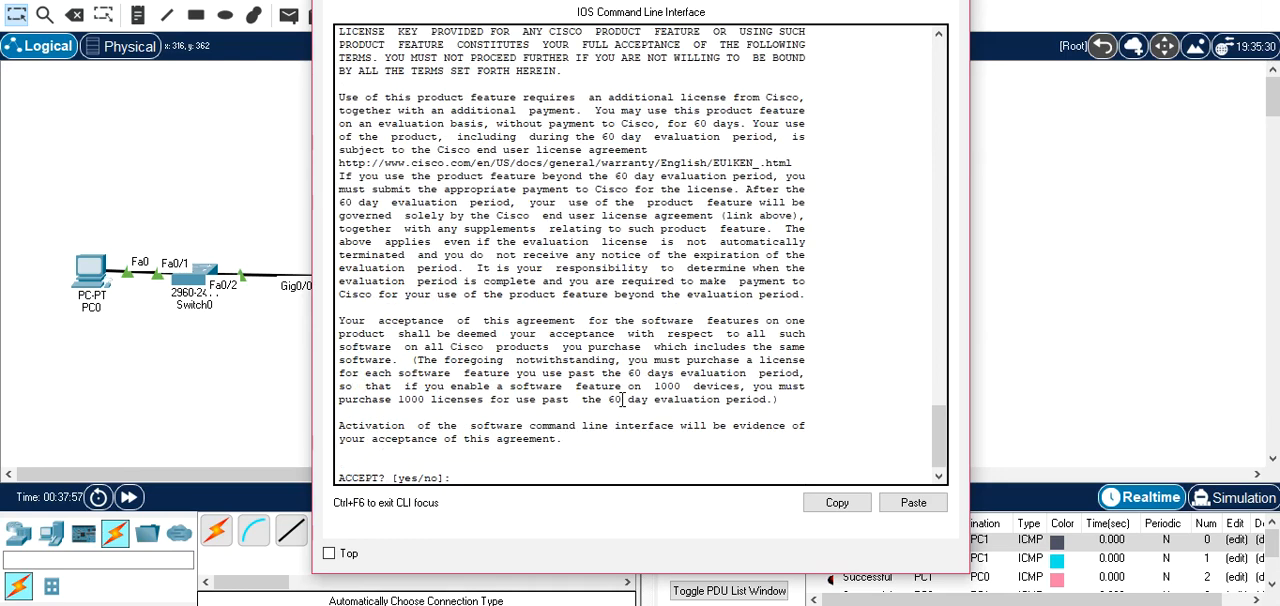
{"action": "type", "text": "yes"}
{"action": "key", "text": "Return"}
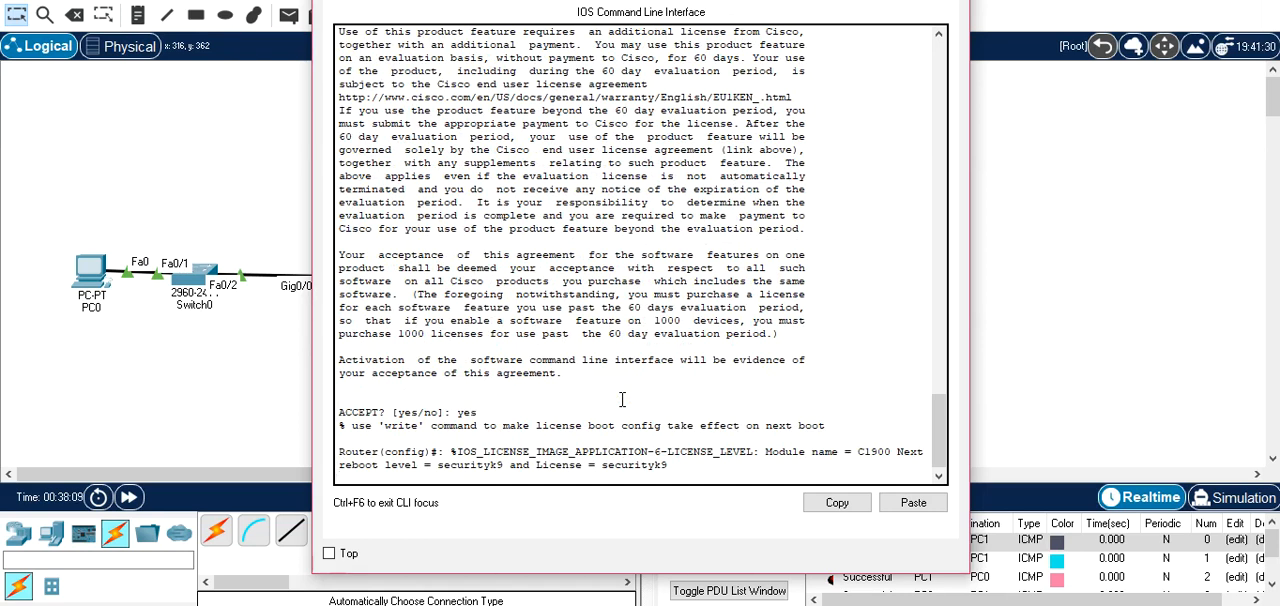
{"action": "key", "text": "Return"}
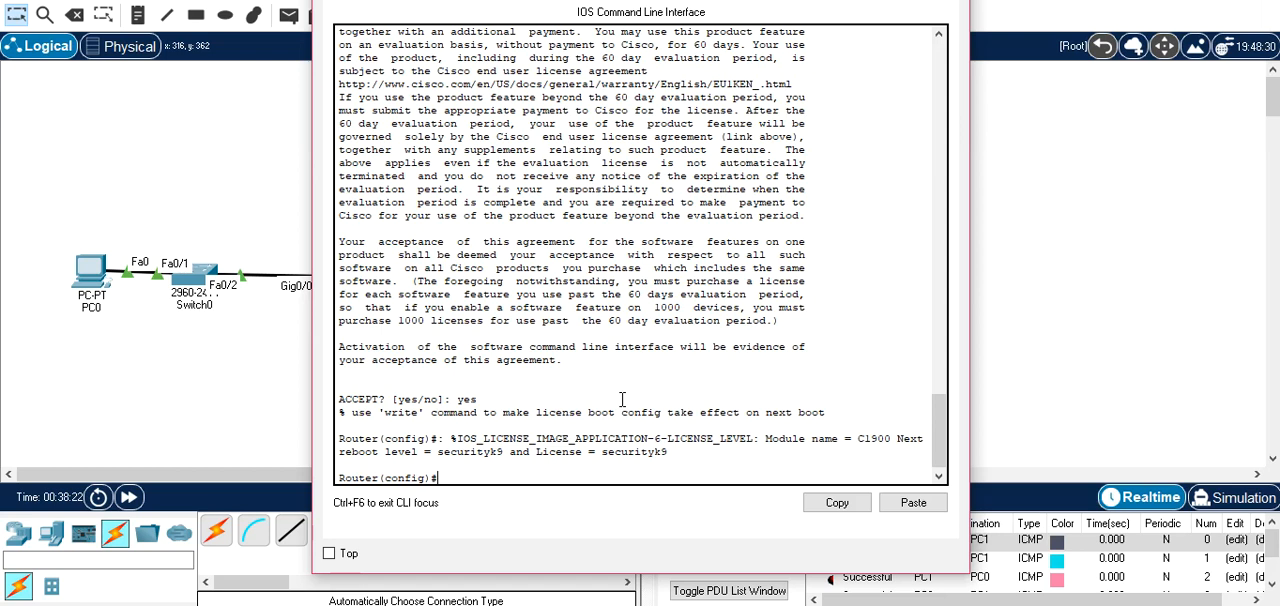
Exit Router0's global configuration mode to privileged EXEC mode.
{"action": "type", "text": "cop"}
{"action": "key", "text": "Tab"}
{"action": "type", "text": "y"}
{"action": "key", "text": "Return"}
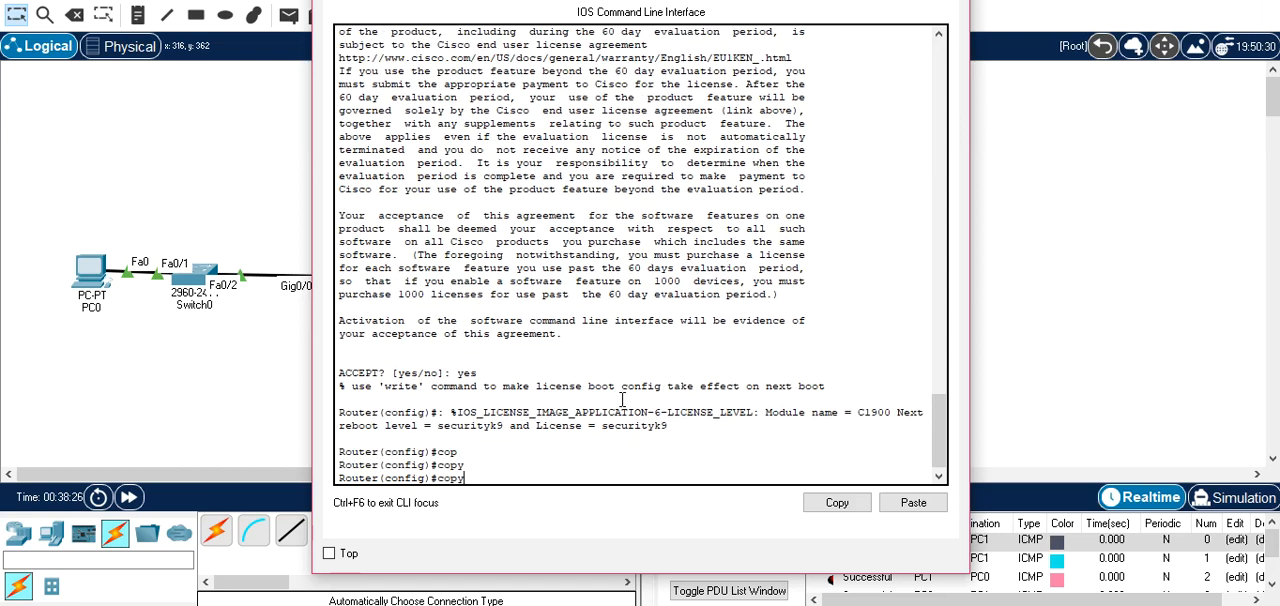
{"action": "type", "text": "exit"}
{"action": "key", "text": "Return"}
Copy Router0's running-config to startup-config, accepting the default destination filename.
{"action": "type", "text": "cop"}
{"action": "key", "text": "Tab"}
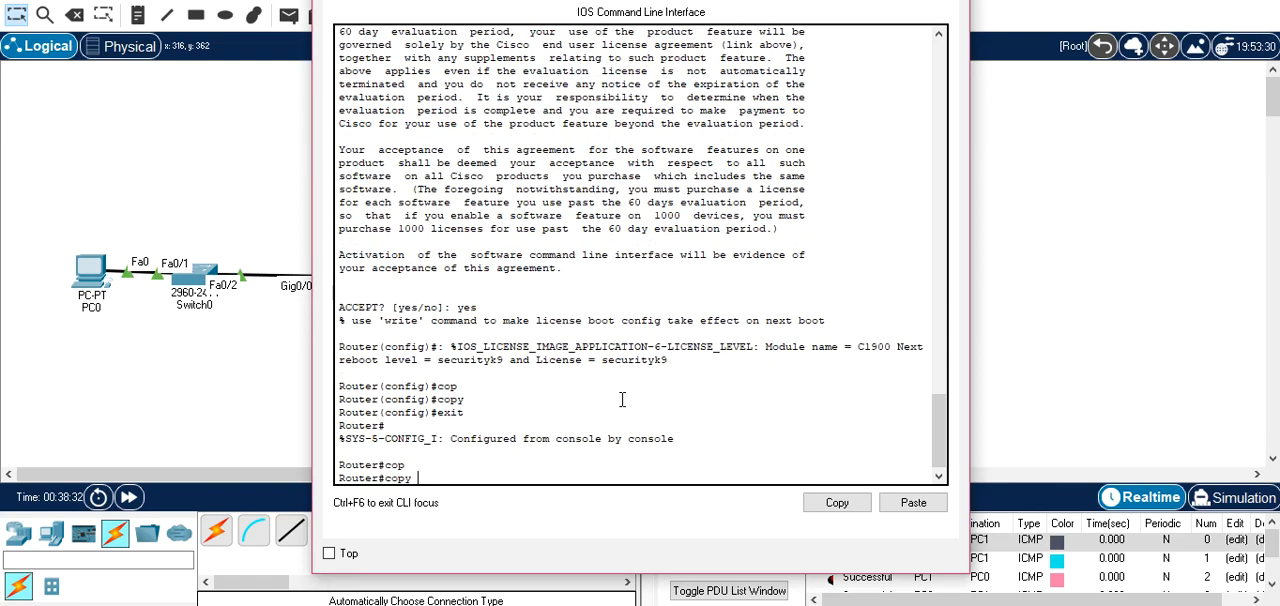
{"action": "type", "text": "running-config s"}
{"action": "key", "text": "Tab"}
{"action": "type", "text": "s"}
{"action": "key", "text": "Tab"}
{"action": "type", "text": "t"}
{"action": "key", "text": "Tab"}
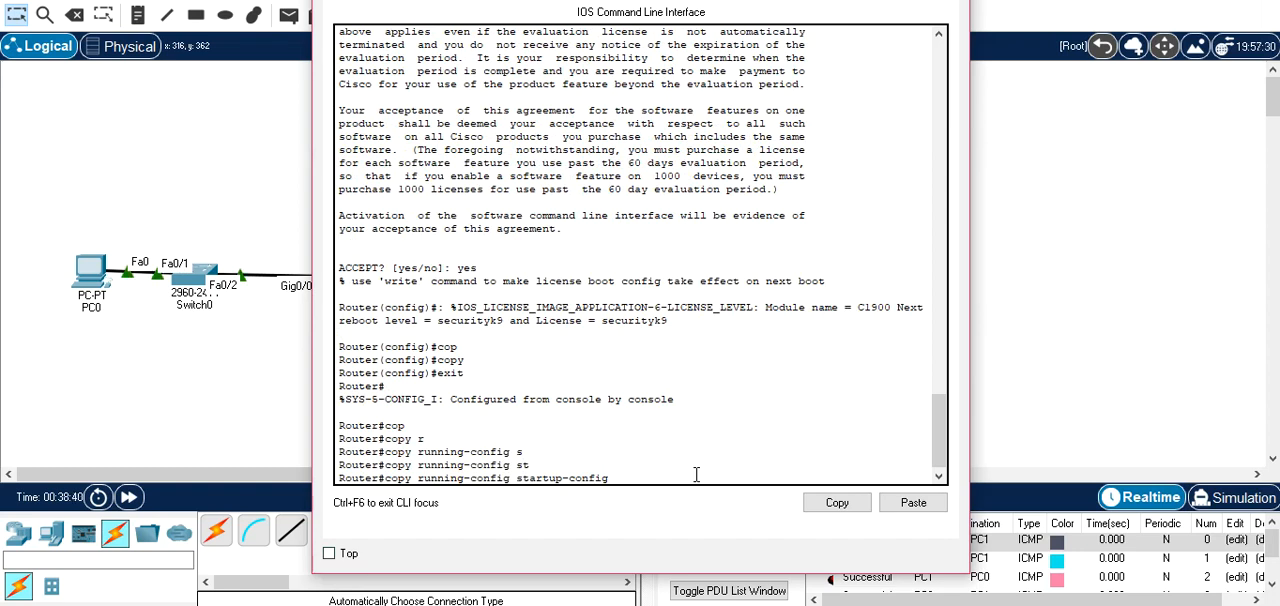
{"action": "key", "text": "Return"}
Reload Router0 and confirm the restart.
{"action": "key", "text": "Return"}
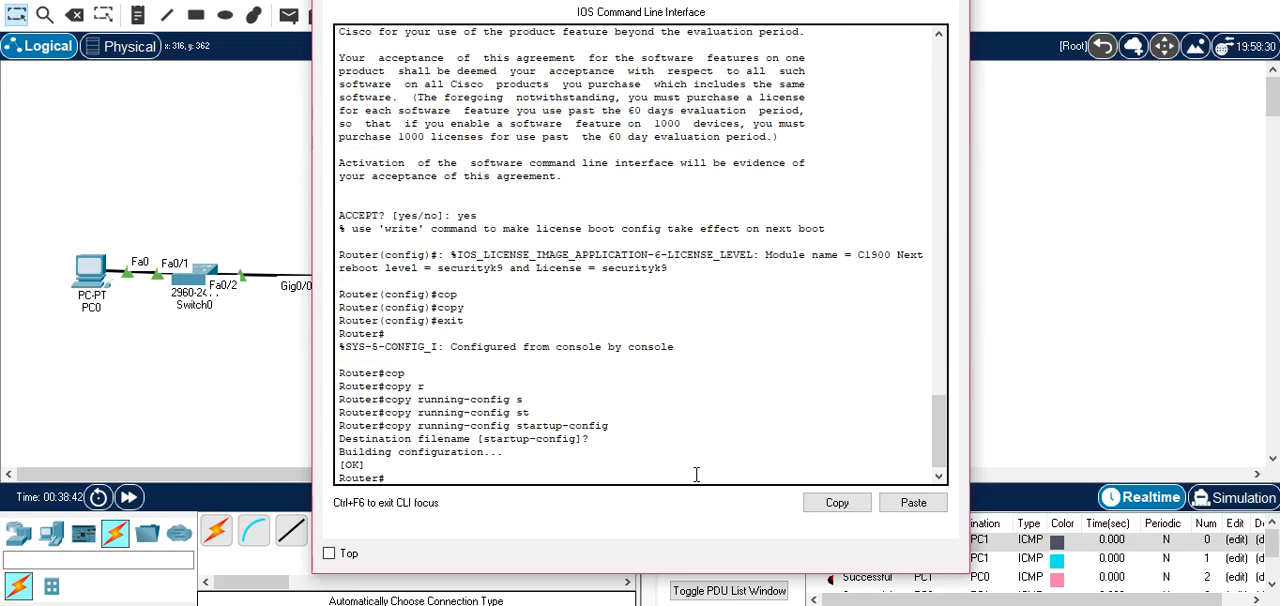
{"action": "type", "text": "reload"}
{"action": "key", "text": "Return"}
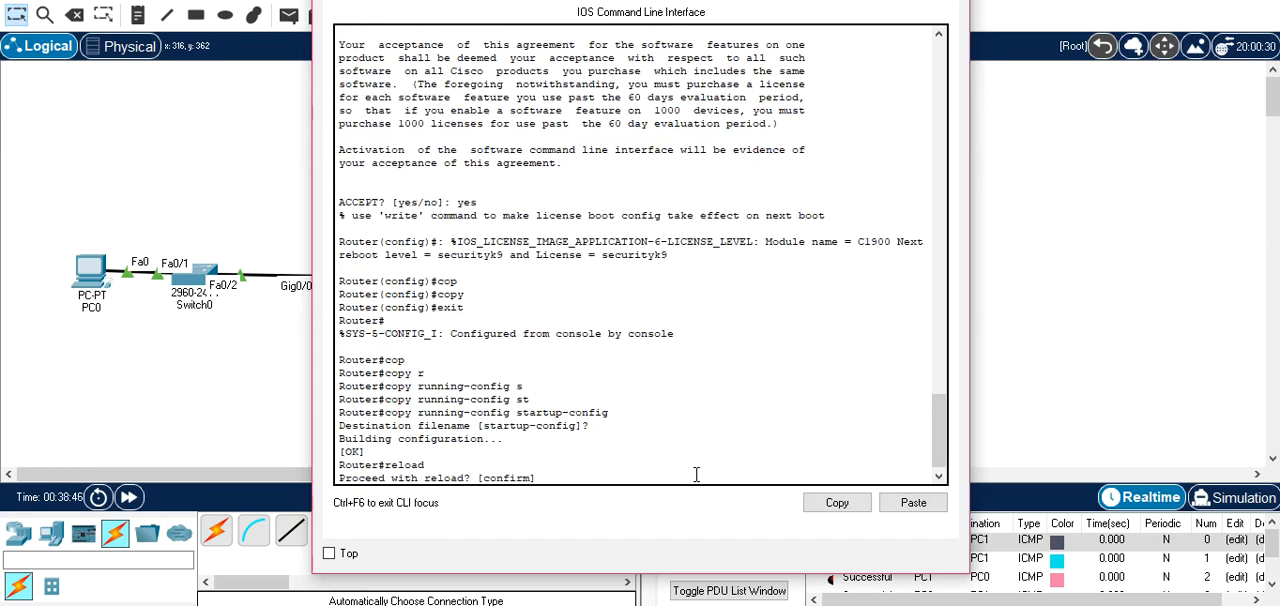
{"action": "key", "text": "Return"}
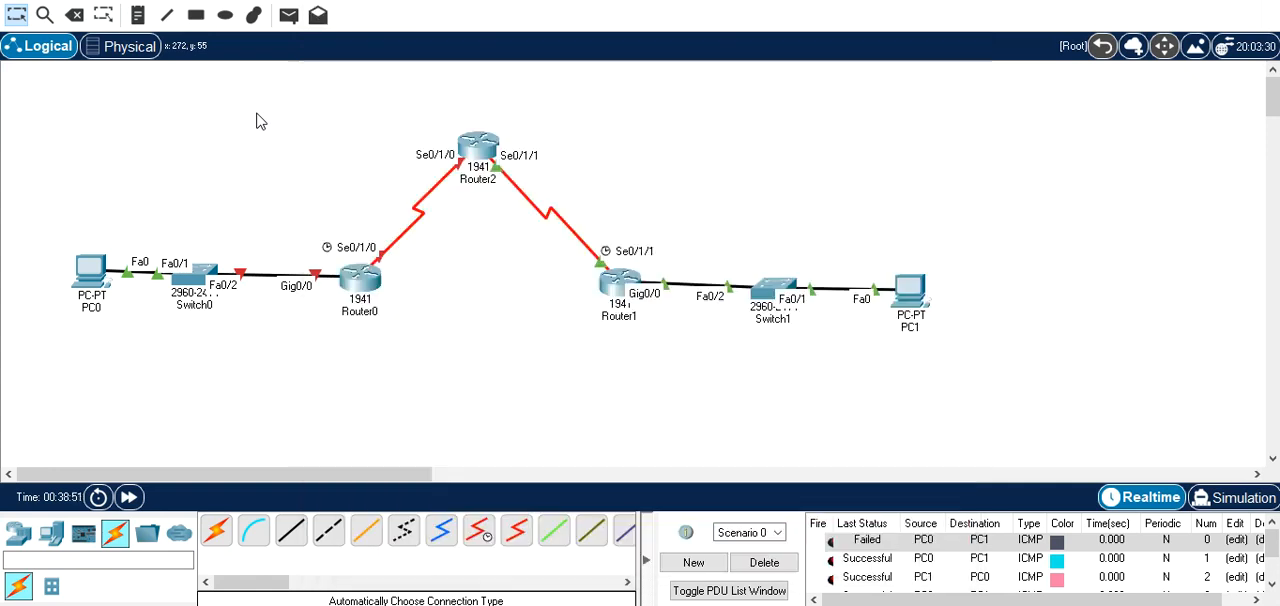
{"action": "left_click", "coordinate": [612, 283]}
{"action": "key", "text": "Return"}
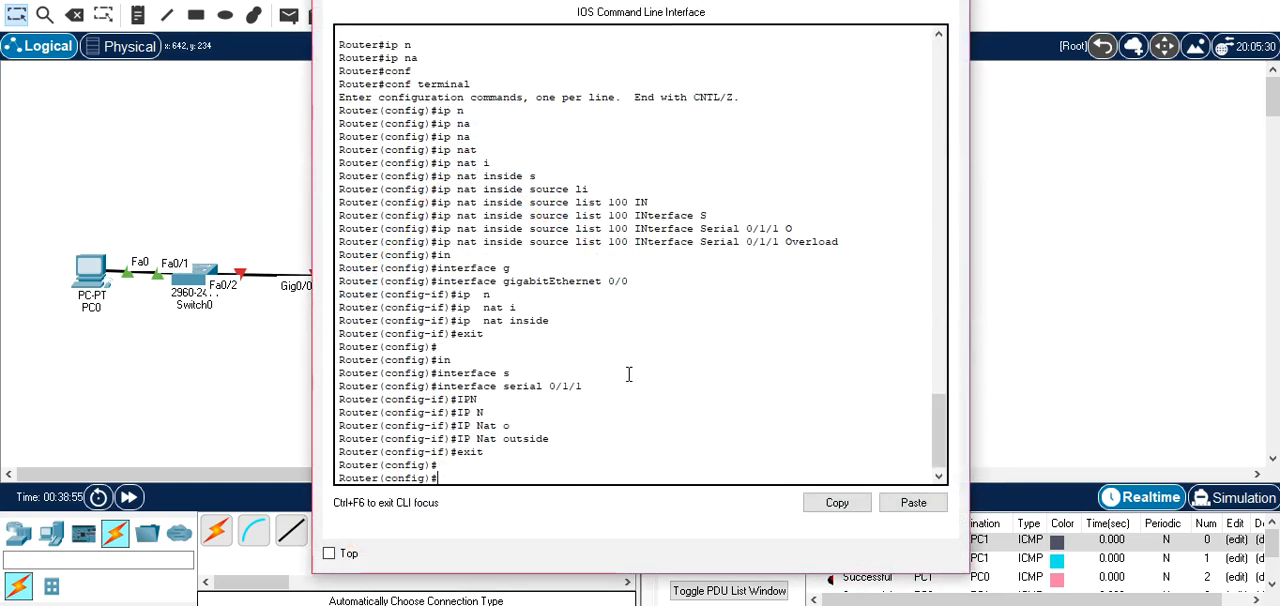
{"action": "left_click", "coordinate": [268, 153]}
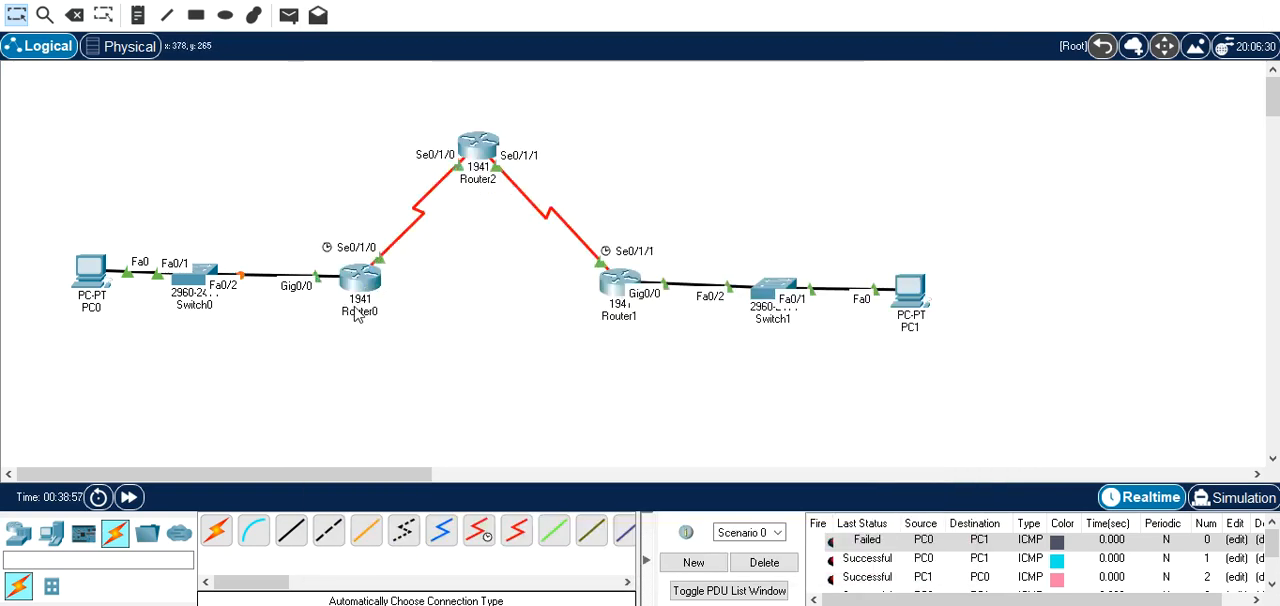
Set Router1's license boot module c1900 to technology package securityk9 and accept the license agreement with yes.
{"action": "left_click", "coordinate": [610, 284]}
{"action": "left_click", "coordinate": [607, 343]}
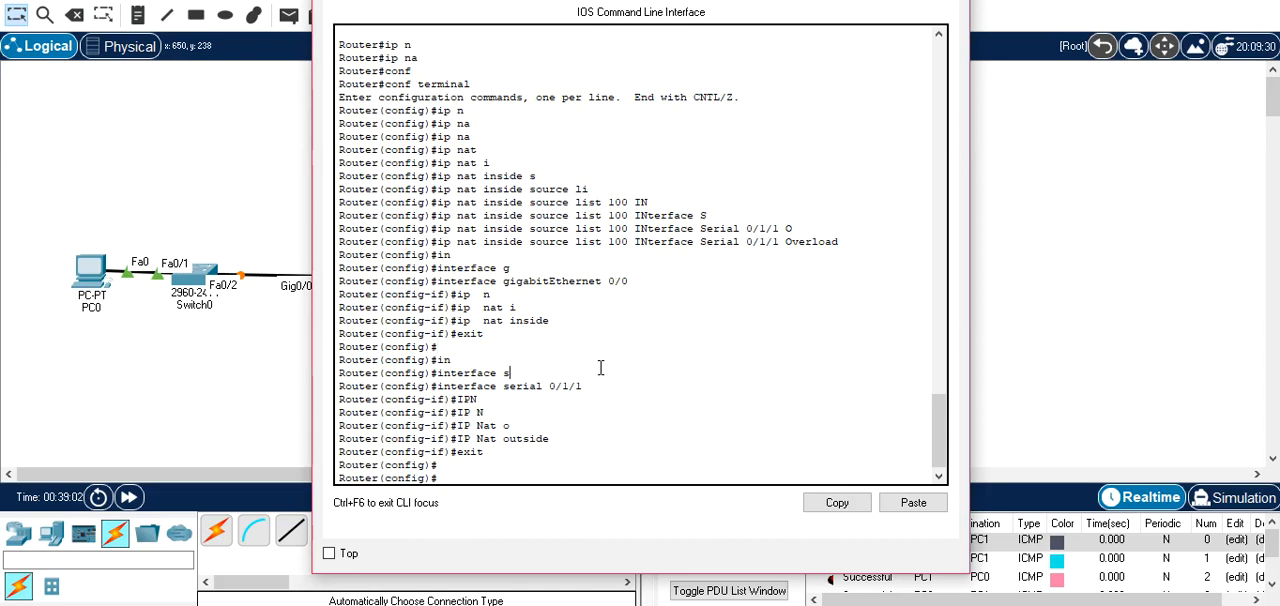
{"action": "type", "text": "lice"}
{"action": "key", "text": "Tab"}
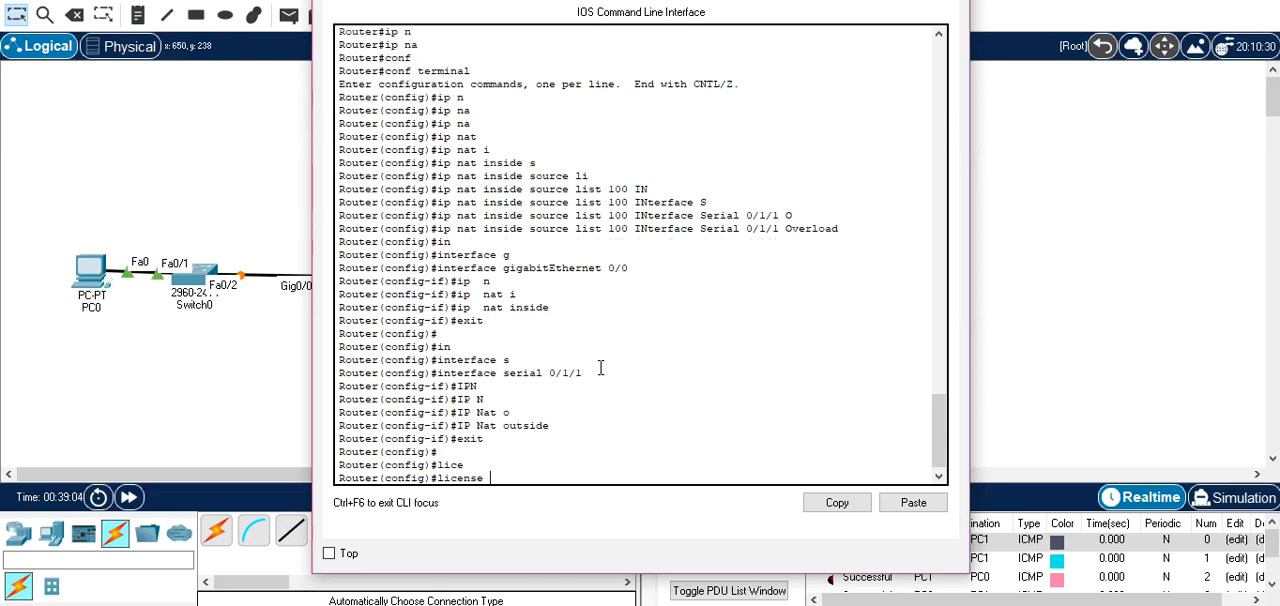
{"action": "type", "text": "b"}
{"action": "key", "text": "Tab"}
{"action": "type", "text": "m"}
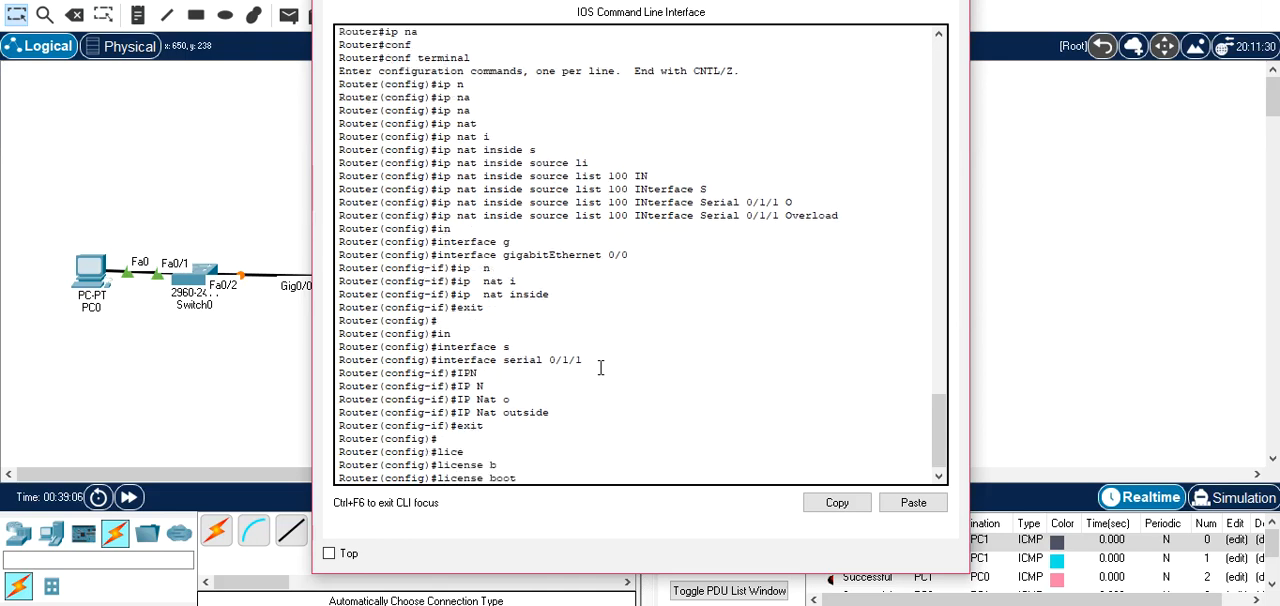
{"action": "key", "text": "Tab"}
{"action": "key", "text": "Tab"}
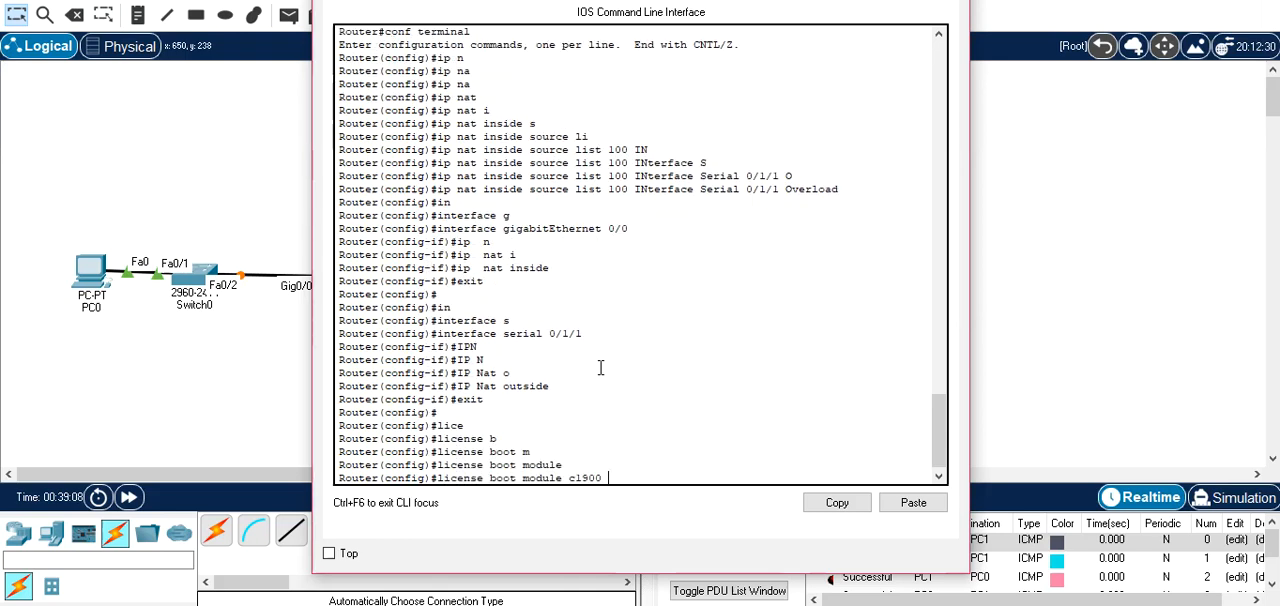
{"action": "type", "text": "t"}
{"action": "key", "text": "Tab"}
{"action": "key", "text": "Tab"}
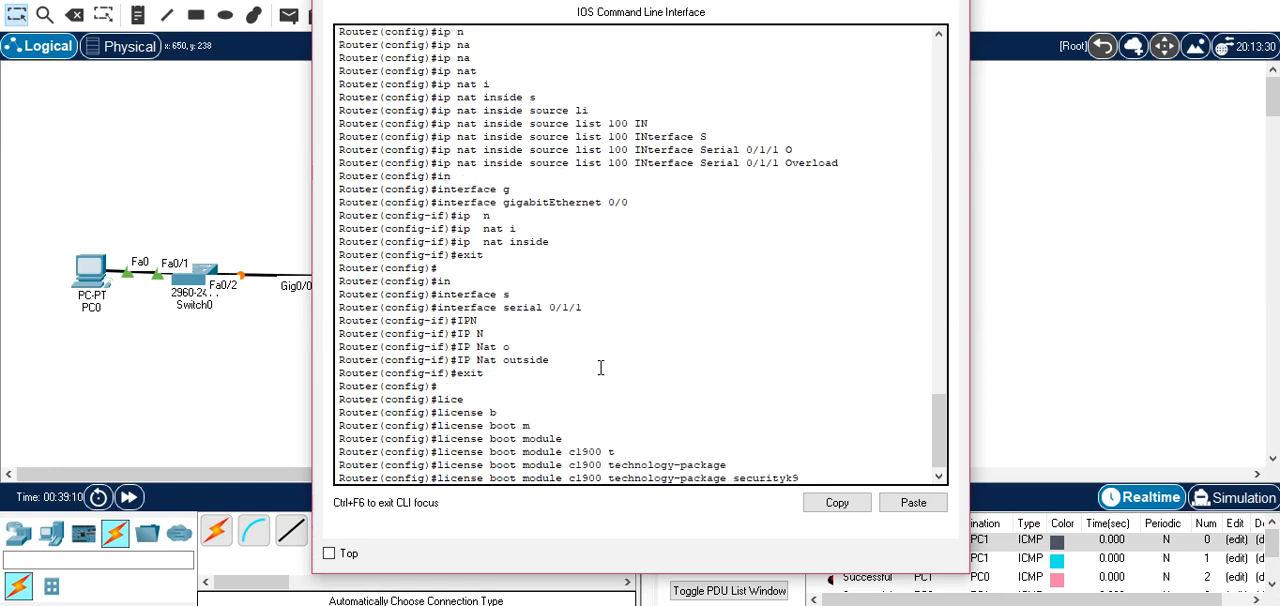
{"action": "key", "text": "Return"}
{"action": "type", "text": "yes"}
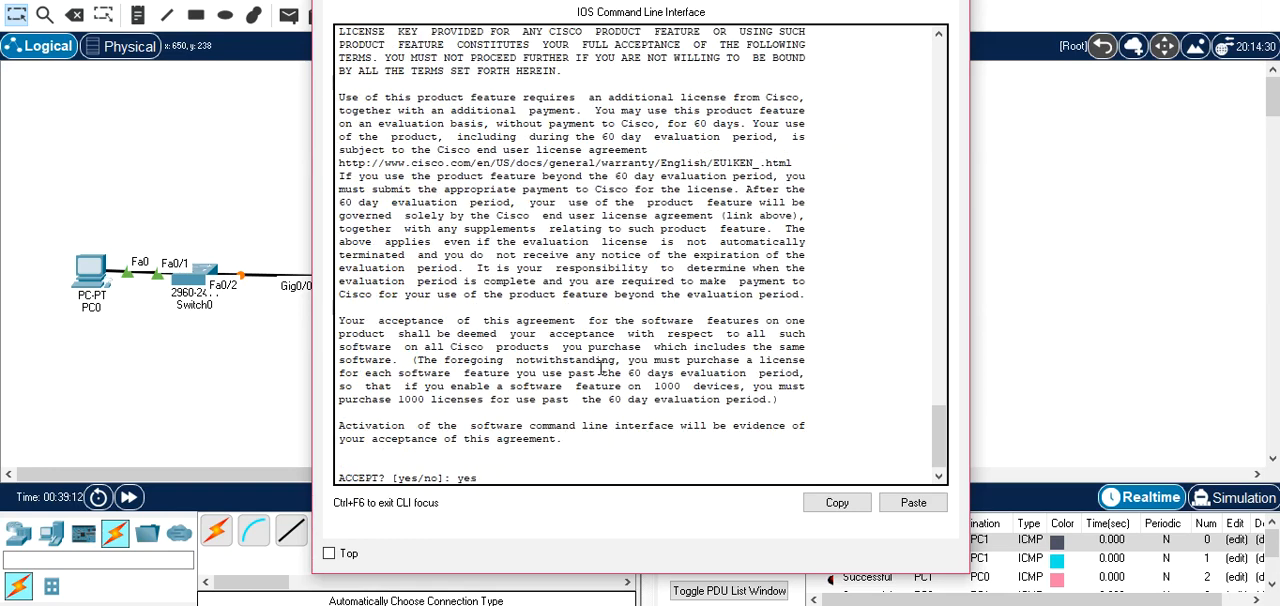
{"action": "key", "text": "Return"}
Exit Router1's configuration mode and copy its running-config to startup-config with the default destination filename.
{"action": "type", "text": "exit"}
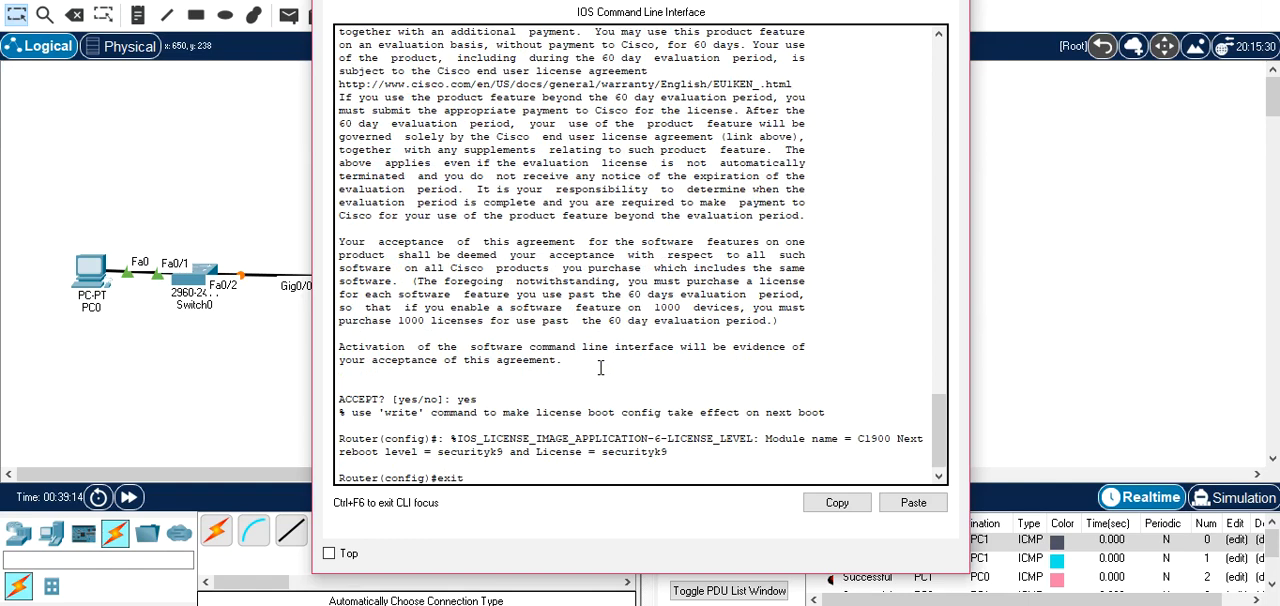
{"action": "key", "text": "Return"}
{"action": "type", "text": "co"}
{"action": "key", "text": "Tab"}
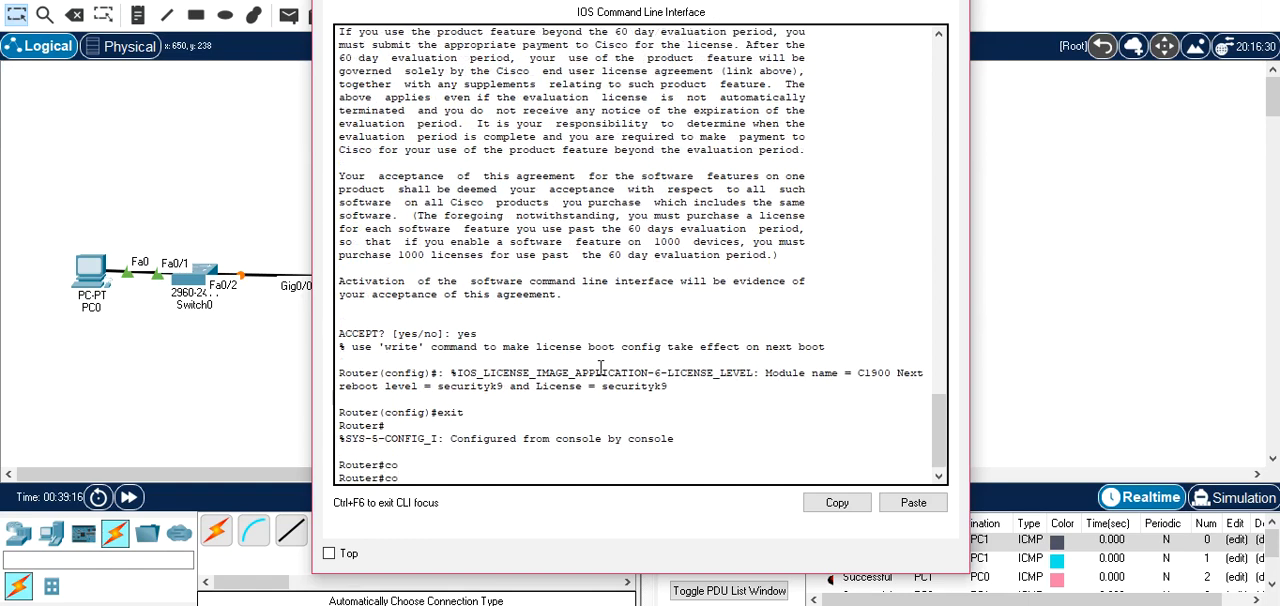
{"action": "type", "text": "p"}
{"action": "key", "text": "Tab"}
{"action": "type", "text": "r"}
{"action": "key", "text": "Tab"}
{"action": "type", "text": "s"}
{"action": "key", "text": "Tab"}
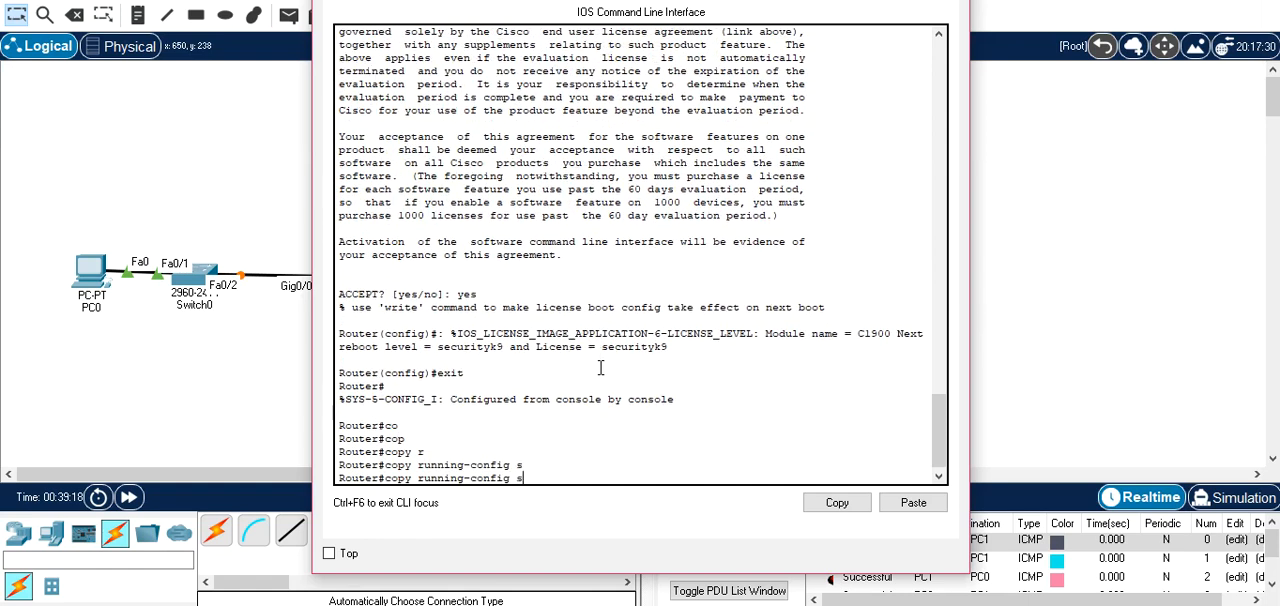
{"action": "type", "text": "t"}
{"action": "key", "text": "Tab"}
{"action": "key", "text": "Return"}
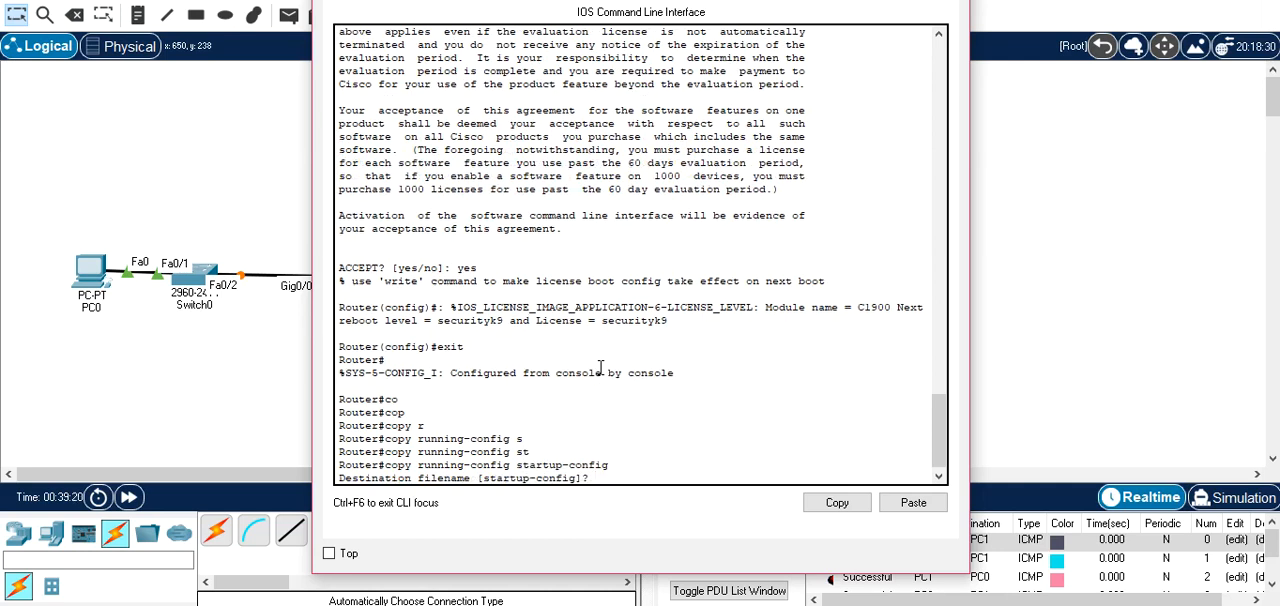
{"action": "key", "text": "Return"}
Reload Router1 with confirmation, and reopen Router0's command line.
{"action": "type", "text": "rel"}
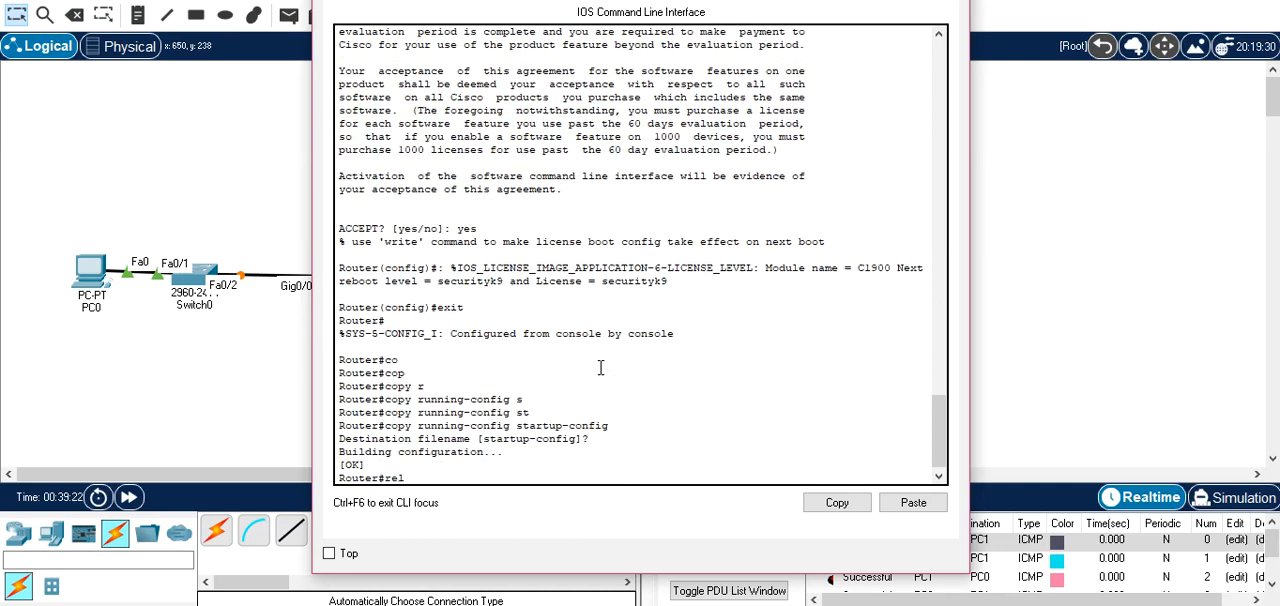
{"action": "key", "text": "Tab"}
{"action": "key", "text": "Return"}
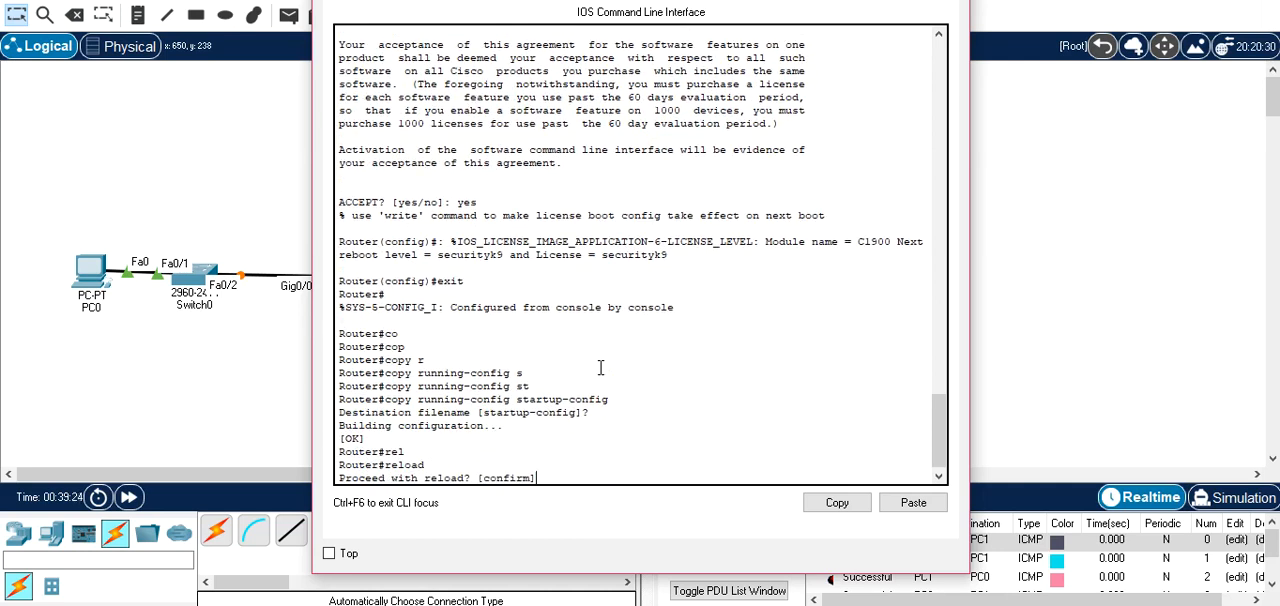
{"action": "key", "text": "Return"}
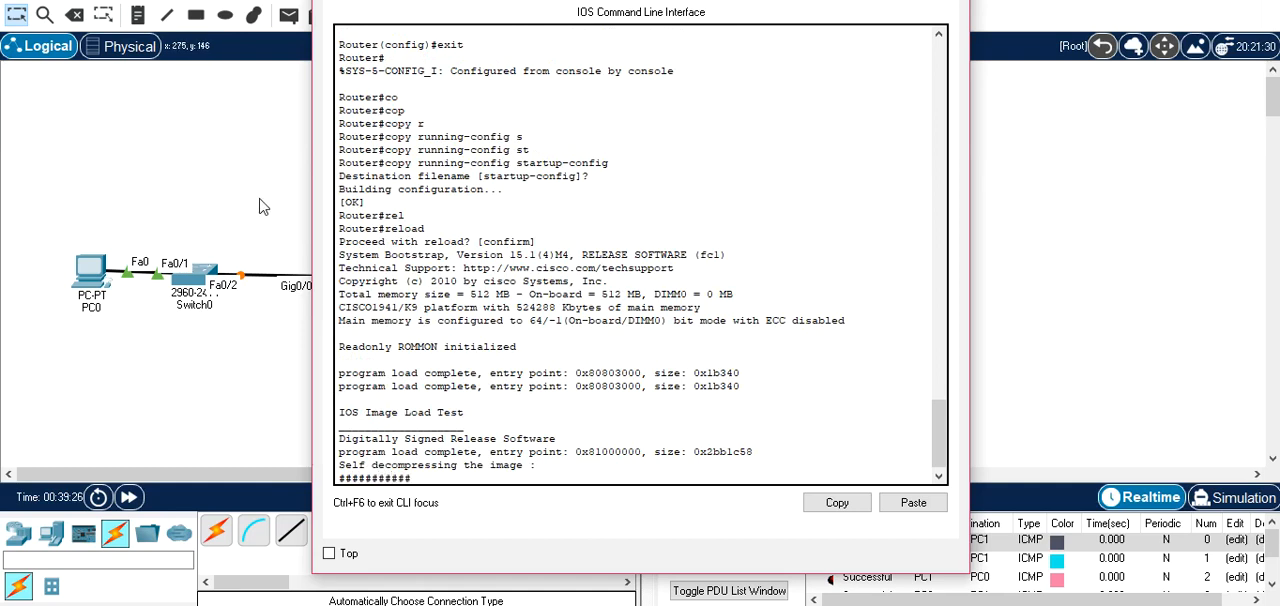
{"action": "left_click", "coordinate": [268, 206]}
{"action": "left_click", "coordinate": [370, 282]}
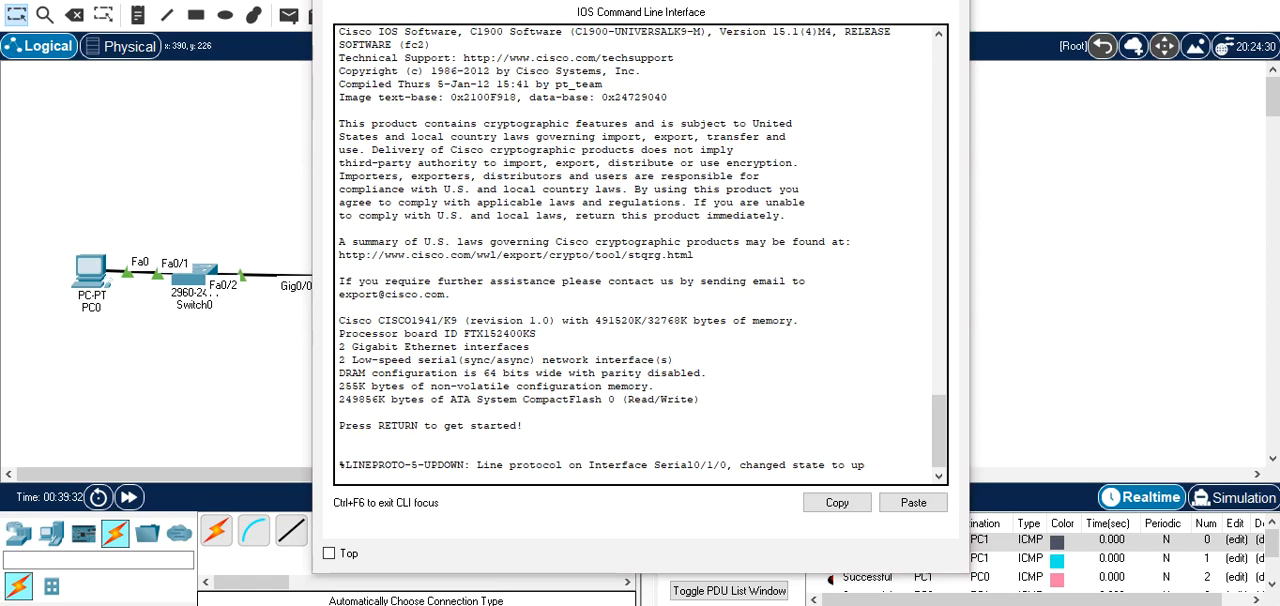
Wake Router0's console, enter privileged mode and open global configuration mode with configure terminal.
{"action": "key", "text": "Return"}
{"action": "key", "text": "Return"}
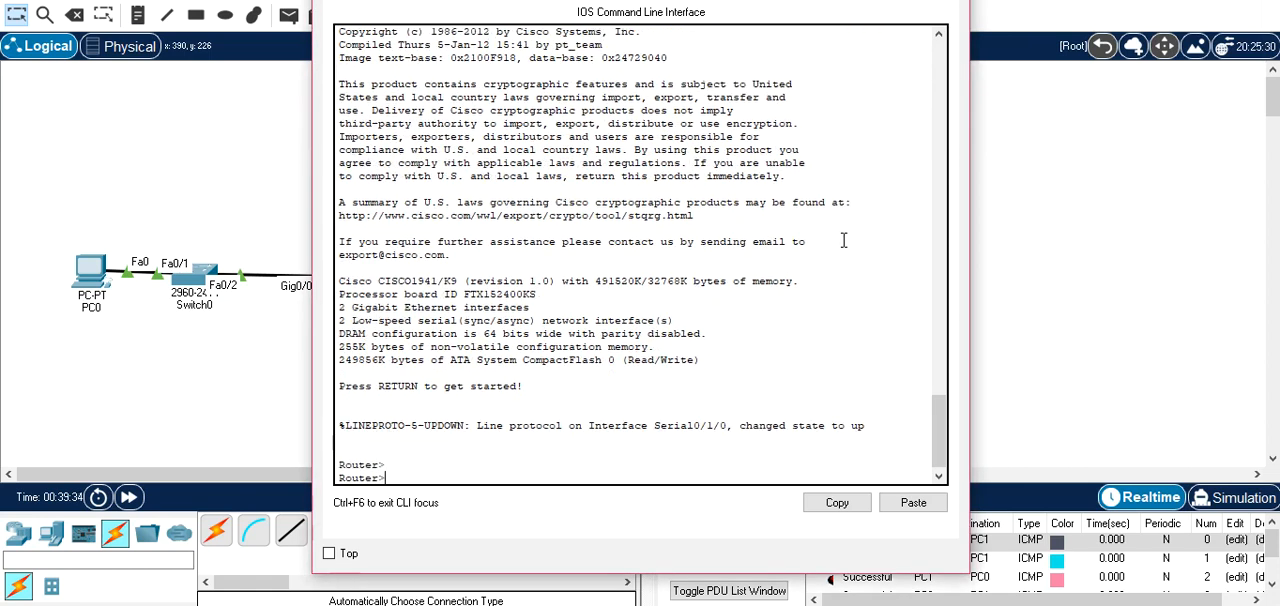
{"action": "type", "text": "en"}
{"action": "key", "text": "Return"}
{"action": "type", "text": "con"}
{"action": "key", "text": "Tab"}
{"action": "type", "text": "f"}
{"action": "key", "text": "Tab"}
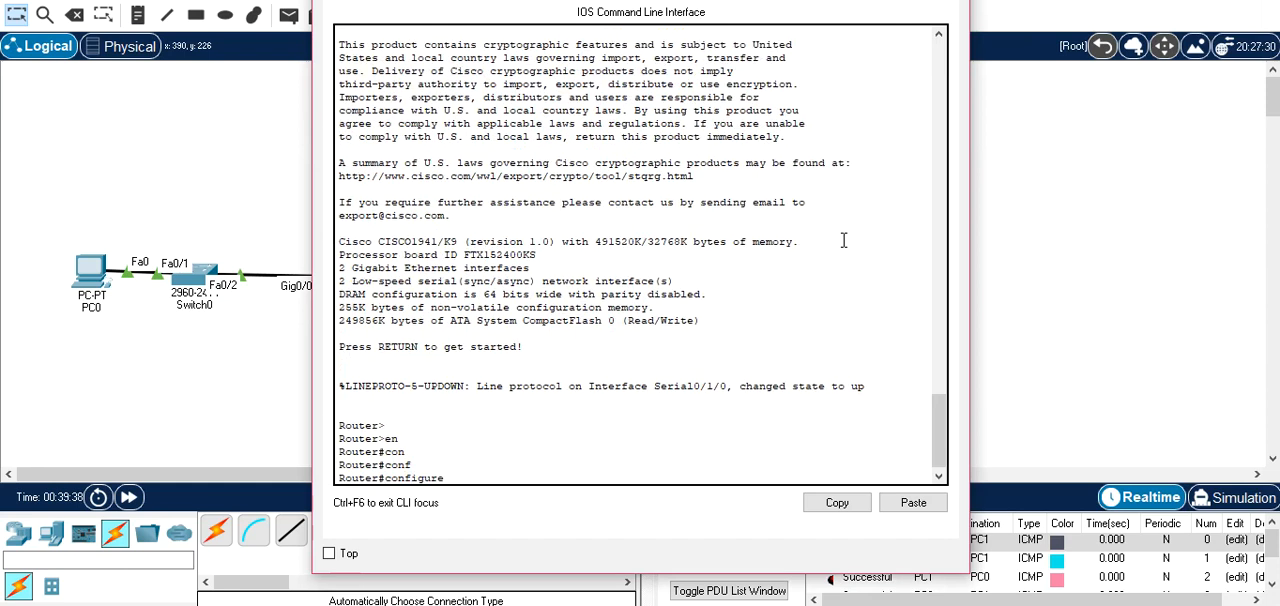
{"action": "type", "text": "t"}
{"action": "key", "text": "Tab"}
{"action": "key", "text": "Return"}
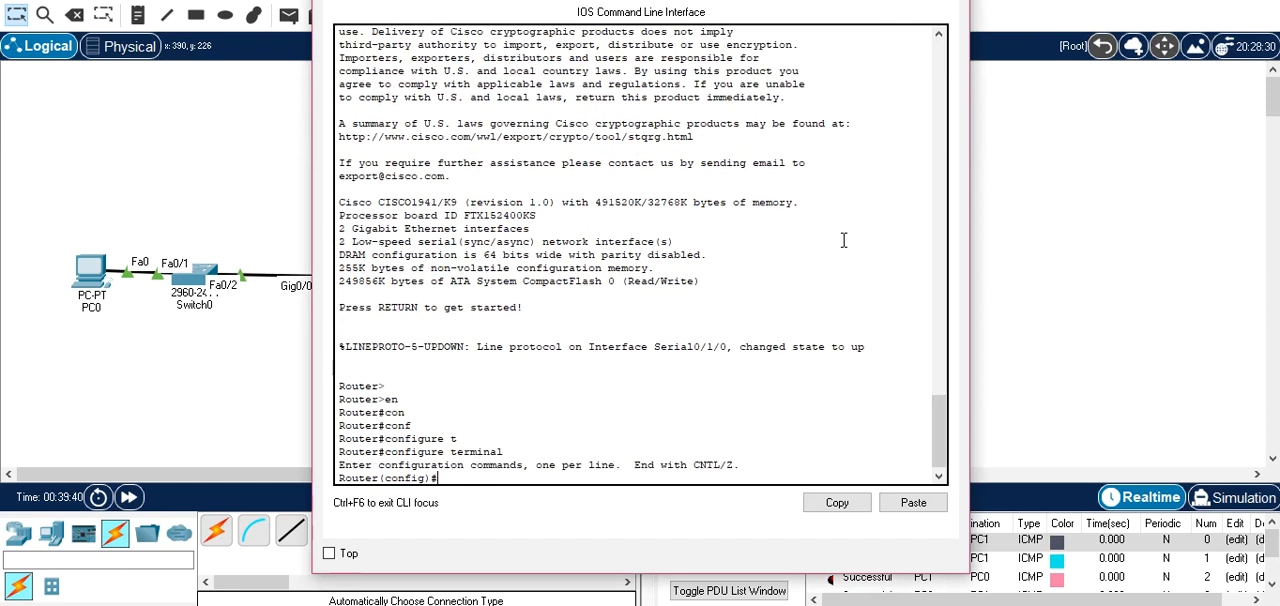
Enable ISAKMP on Router0 with the command crypto isakmp enable.
{"action": "type", "text": "cr"}
{"action": "key", "text": "Tab"}
{"action": "type", "text": "is"}
{"action": "key", "text": "Tab"}
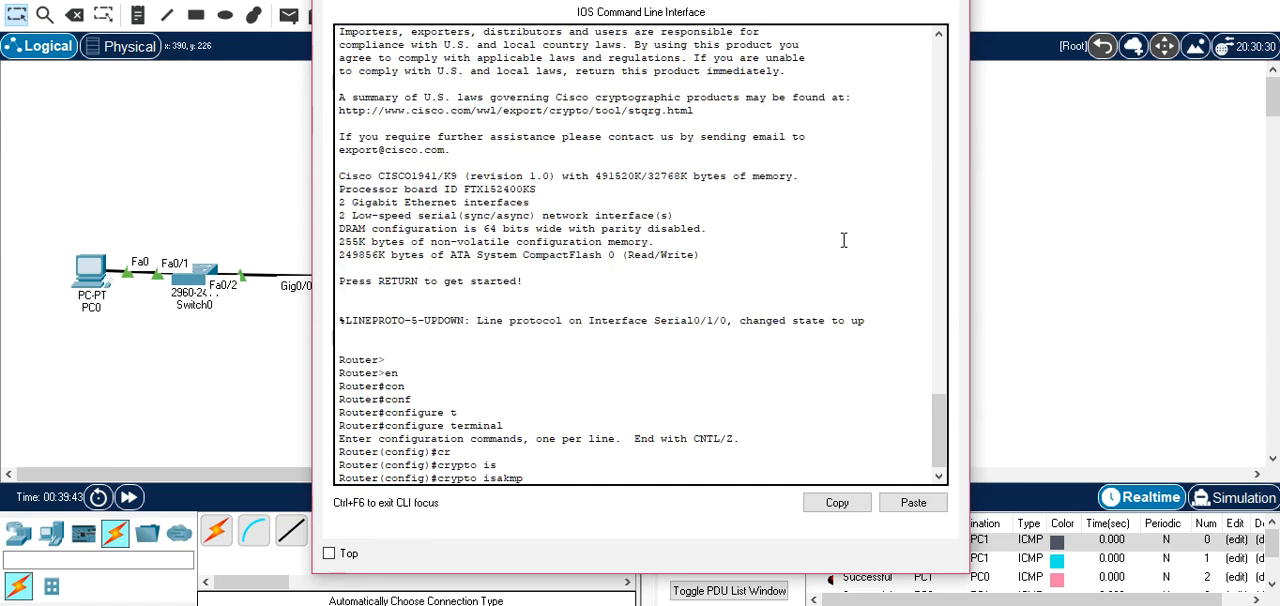
{"action": "key", "text": "BackSpace"}
{"action": "key", "text": "BackSpace"}
{"action": "key", "text": "BackSpace"}
{"action": "key", "text": "BackSpace"}
{"action": "key", "text": "Tab"}
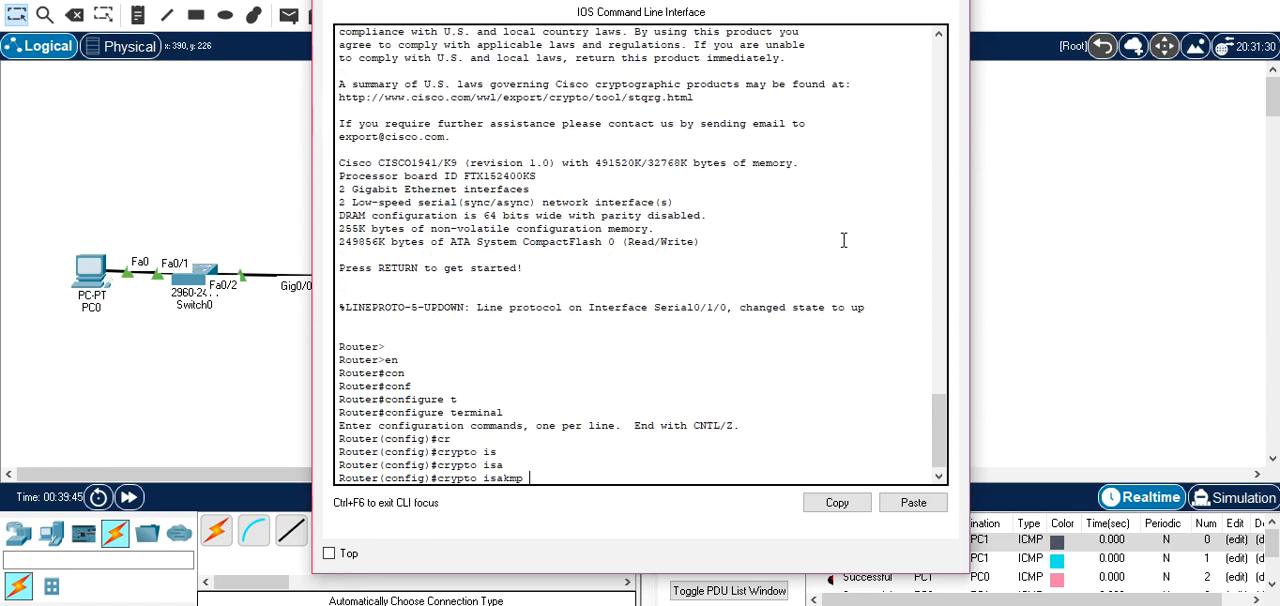
{"action": "type", "text": "e"}
{"action": "key", "text": "Tab"}
{"action": "key", "text": "Return"}
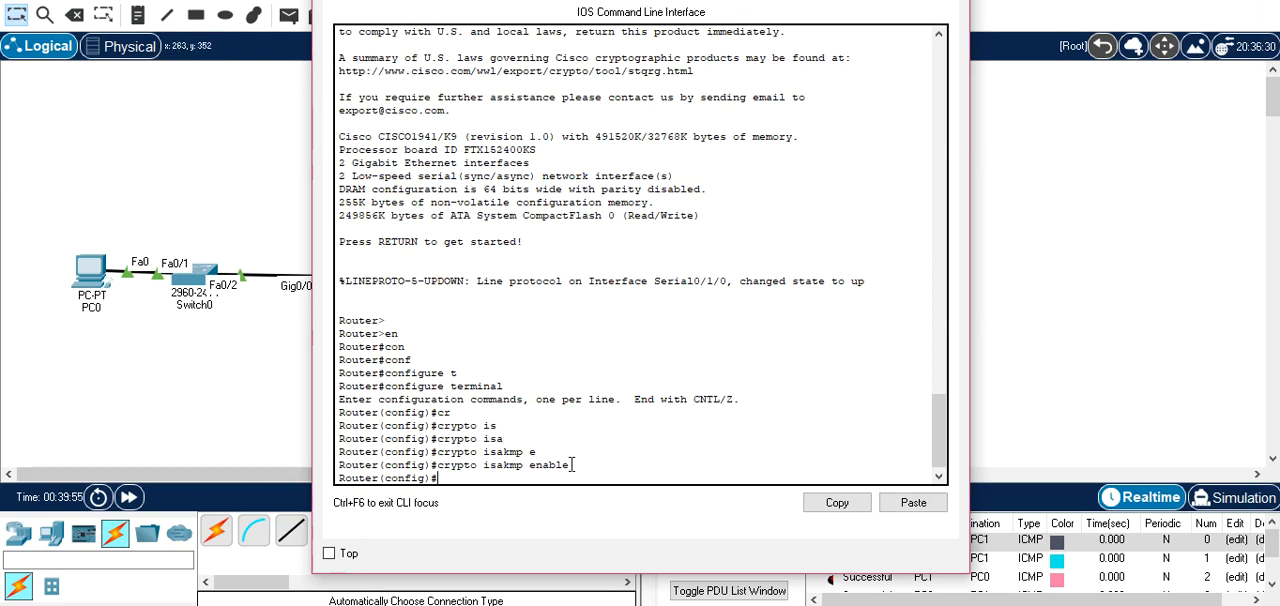
Switch to Router1's command line, enter privileged mode and open global configuration mode.
{"action": "left_click", "coordinate": [299, 410]}
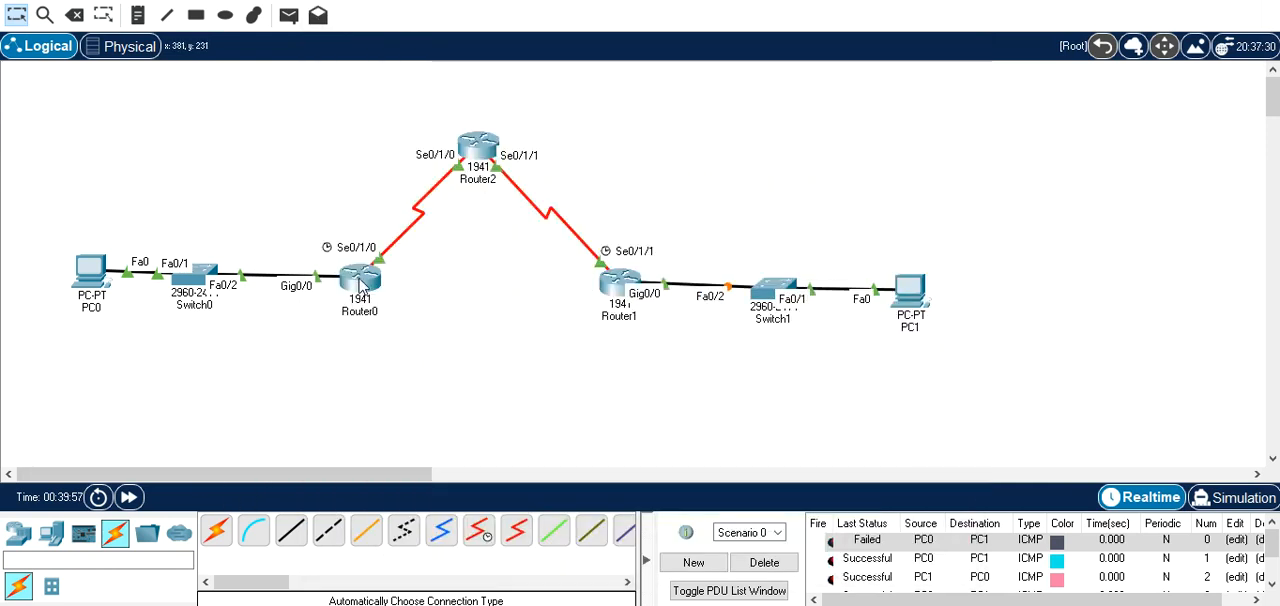
{"action": "left_click", "coordinate": [612, 287]}
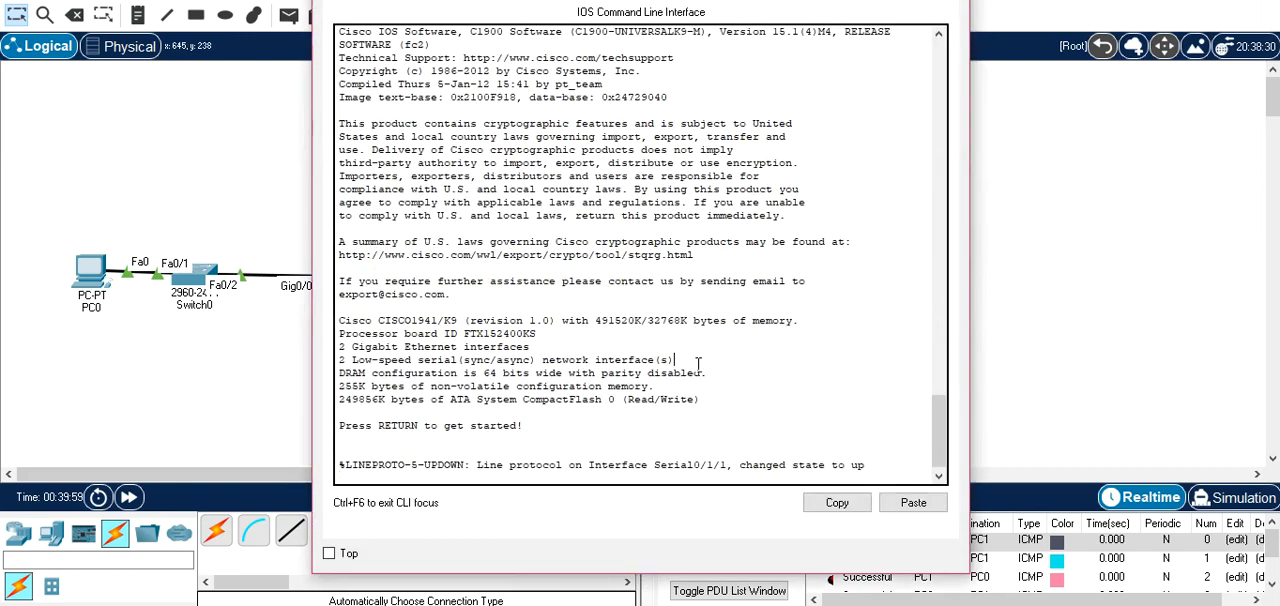
{"action": "key", "text": "Return"}
{"action": "key", "text": "Return"}
{"action": "type", "text": "en"}
{"action": "key", "text": "Return"}
{"action": "key", "text": "Return"}
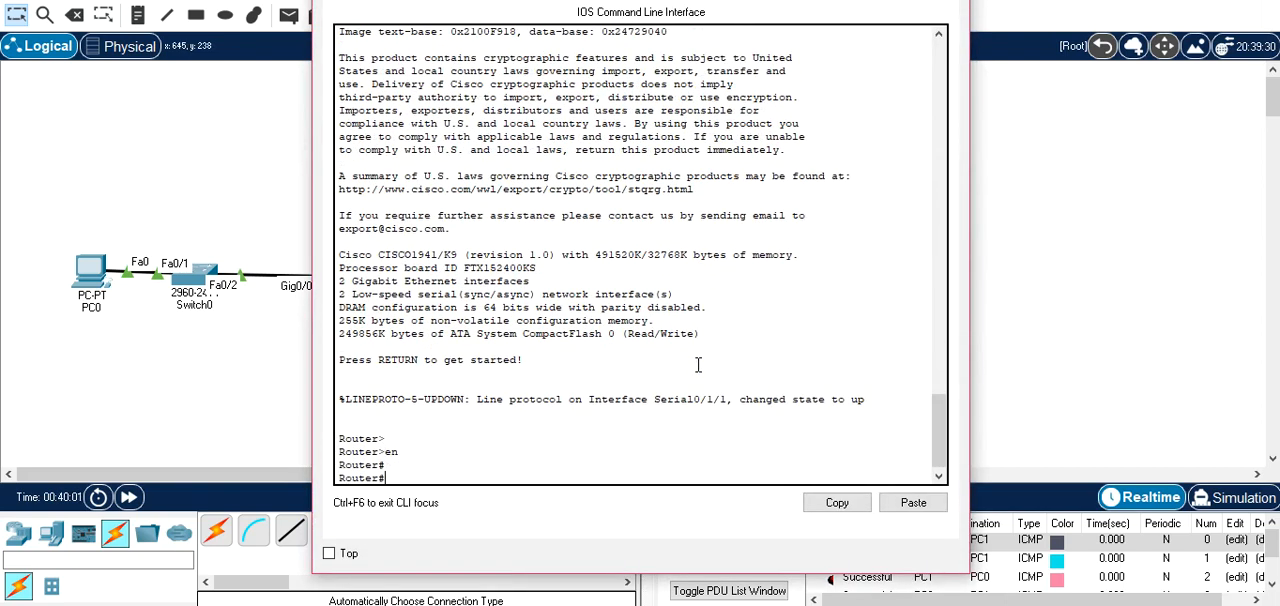
{"action": "type", "text": "conf t"}
{"action": "key", "text": "Return"}
Enable ISAKMP on Router1 with the command crypto isakmp enable.
{"action": "type", "text": "cr"}
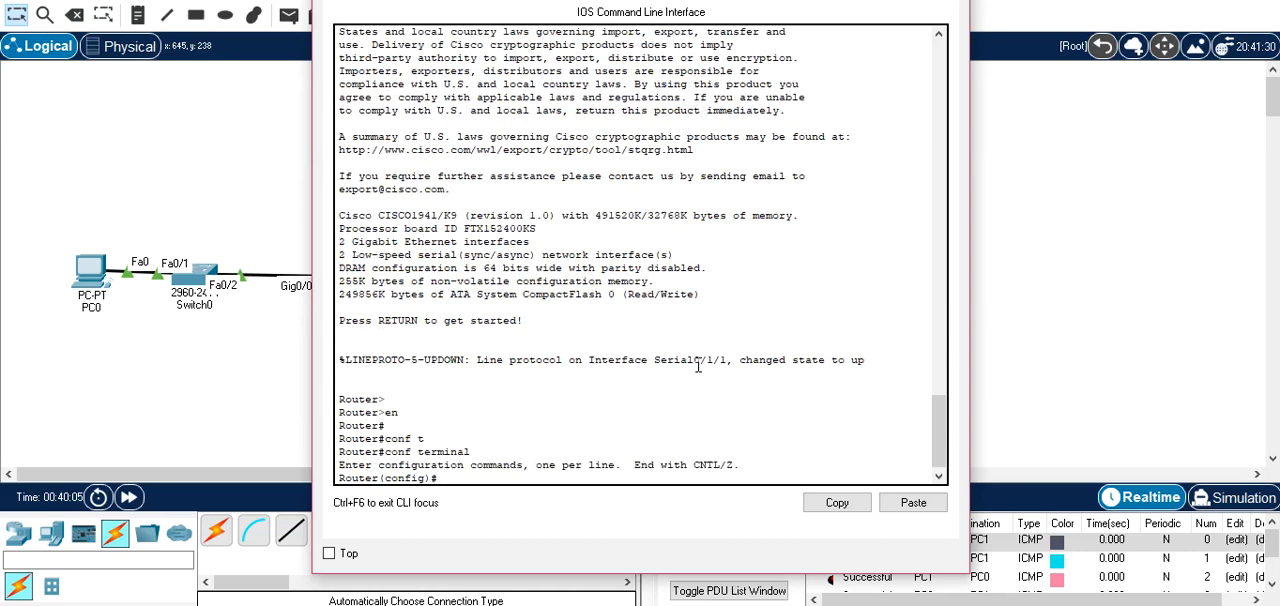
{"action": "key", "text": "Tab"}
{"action": "type", "text": "is"}
{"action": "key", "text": "Tab"}
{"action": "type", "text": "en"}
{"action": "key", "text": "Tab"}
{"action": "key", "text": "Return"}
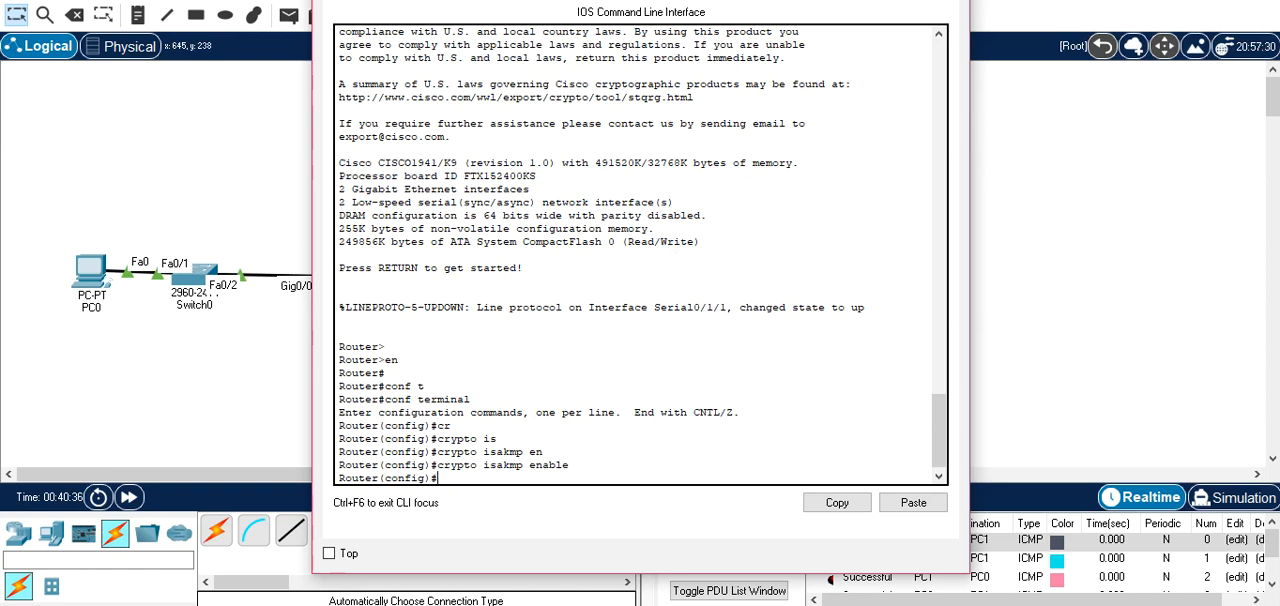
Move Router1's window clear of the topology, return to Router0's command line and create crypto isakmp policy 10.
{"action": "key", "text": "super+Right"}
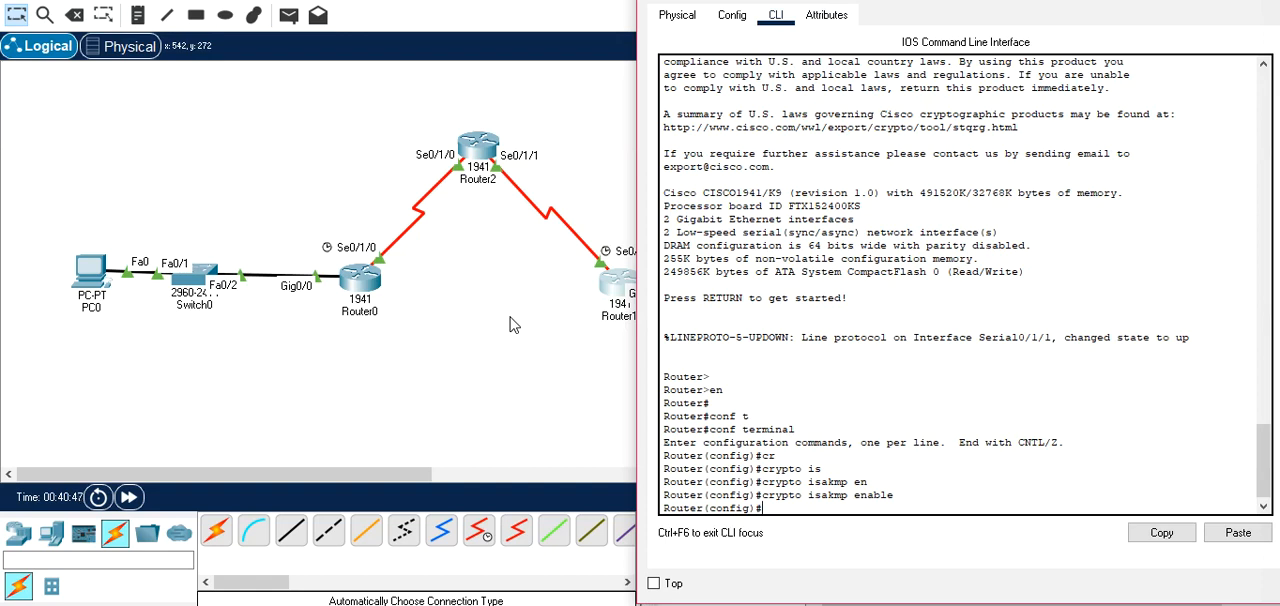
{"action": "left_click_drag", "start_coordinate": [808, 0], "coordinate": [851, 37]}
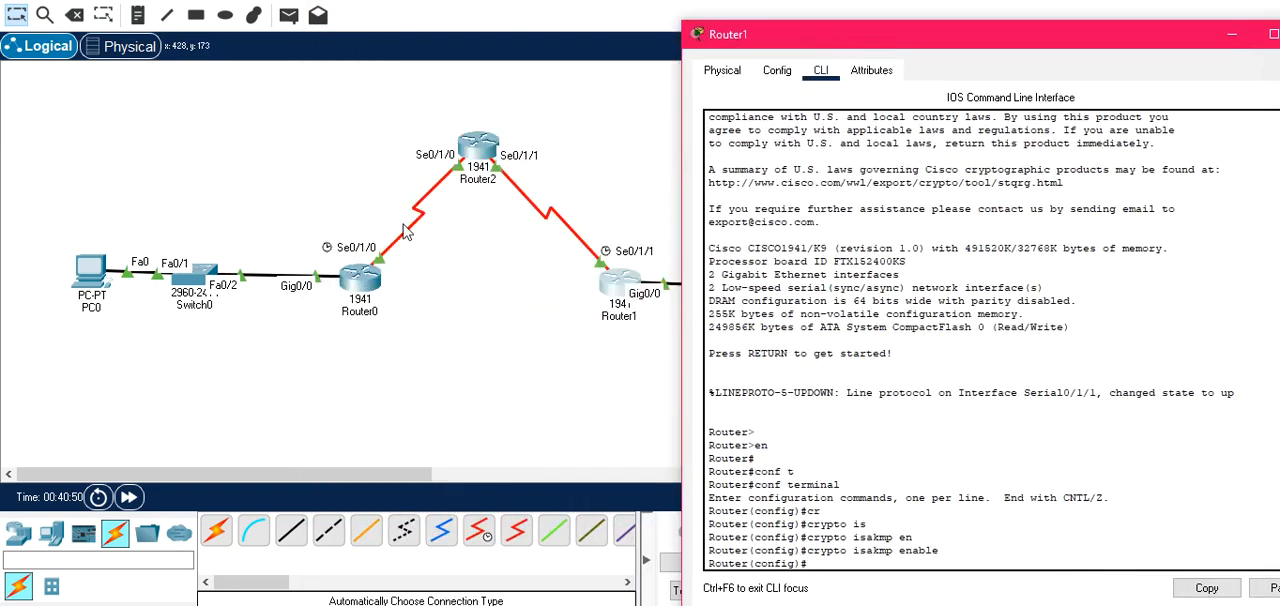
{"action": "left_click", "coordinate": [372, 276]}
{"action": "key", "text": "Return"}
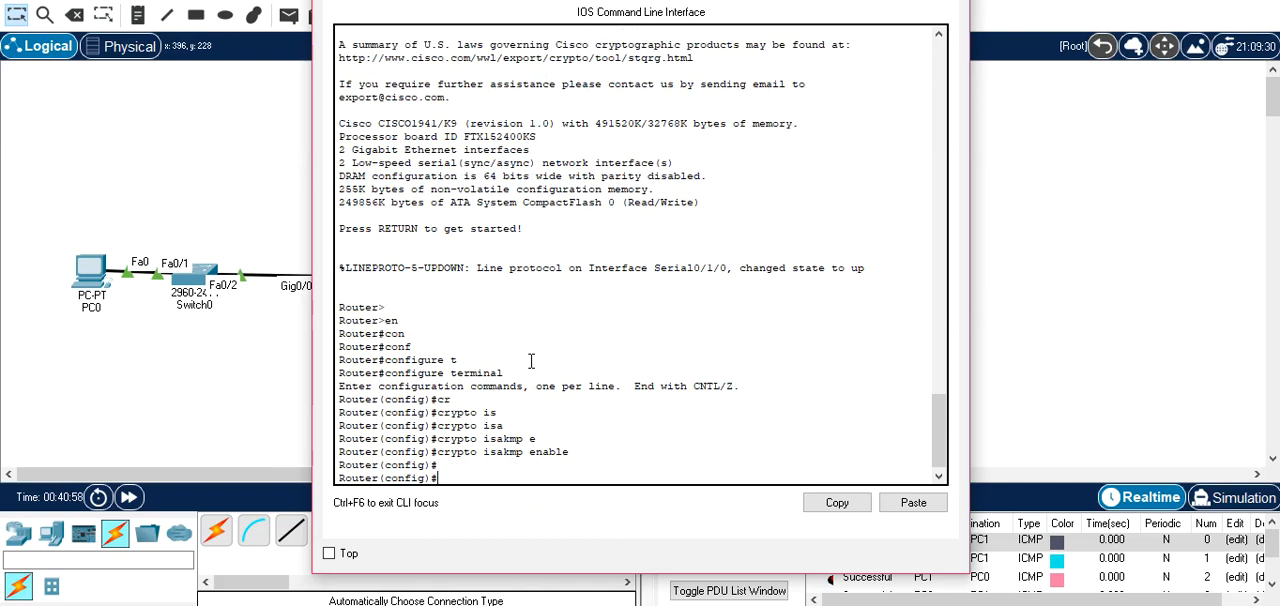
{"action": "type", "text": "cry"}
{"action": "key", "text": "Tab"}
{"action": "type", "text": "is"}
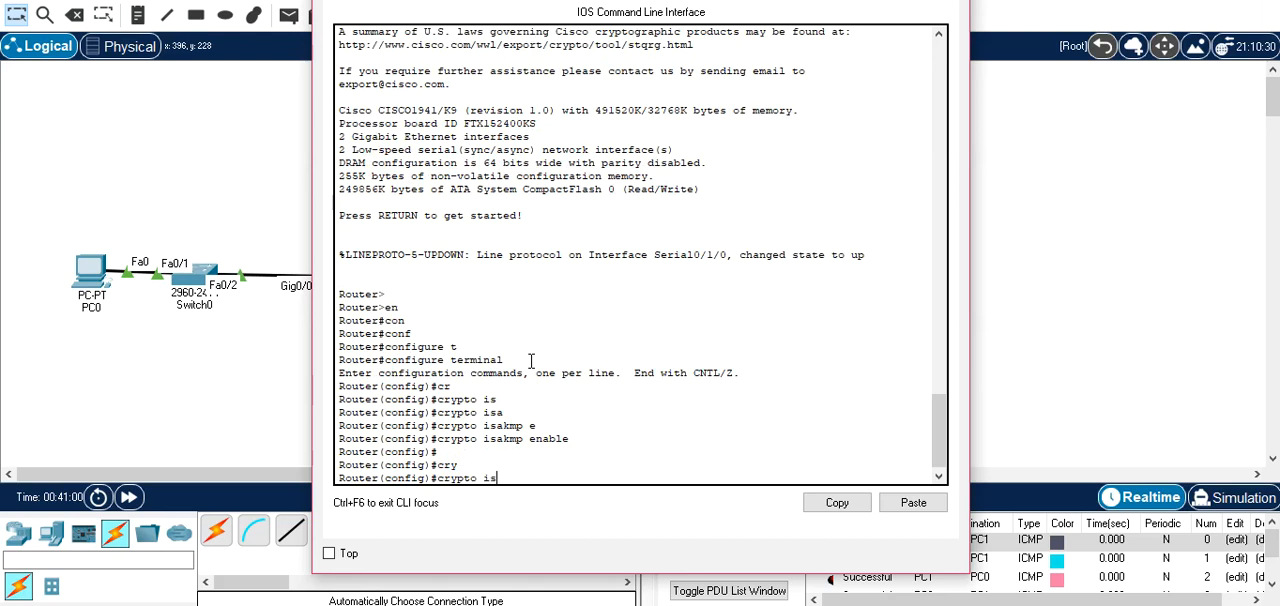
{"action": "key", "text": "Tab"}
{"action": "type", "text": "p"}
{"action": "key", "text": "Tab"}
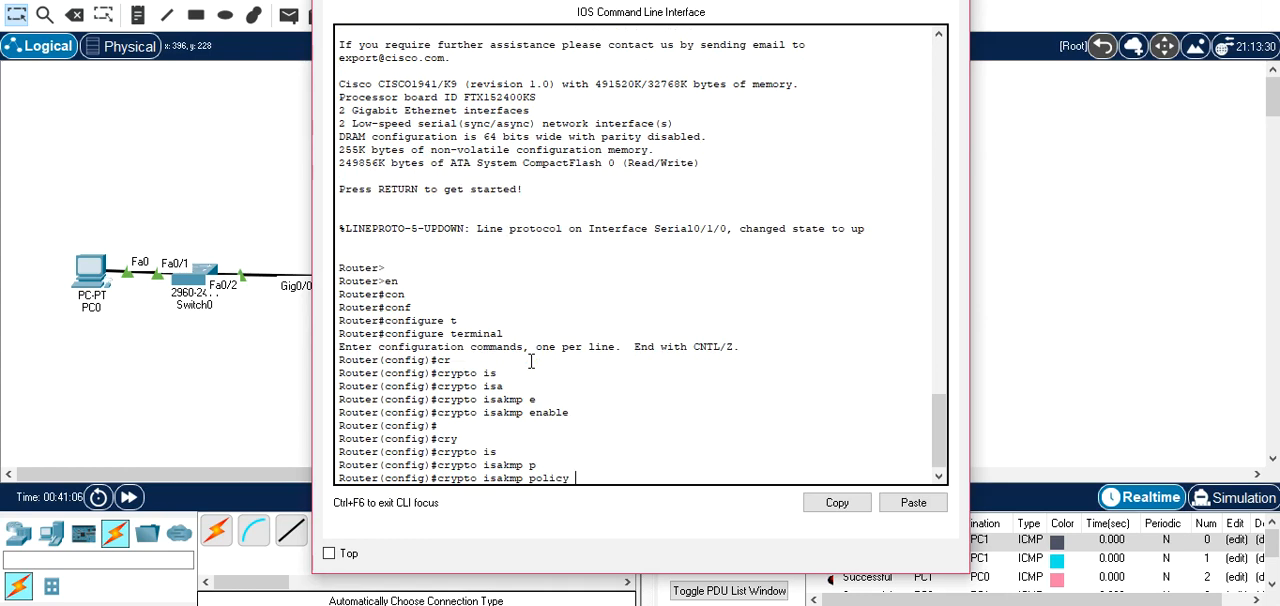
{"action": "type", "text": "10"}
{"action": "key", "text": "Return"}
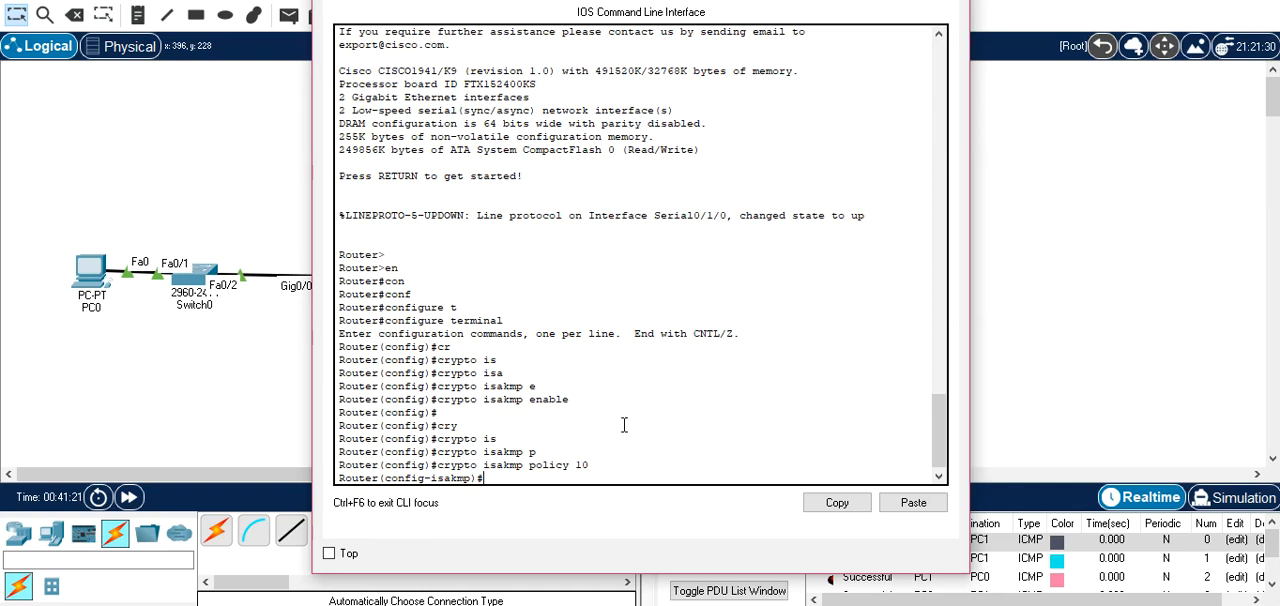
List the encryption options for Router0's ISAKMP policy 10 and set encryption to AES.
{"action": "type", "text": "EN"}
{"action": "key", "text": "Tab"}
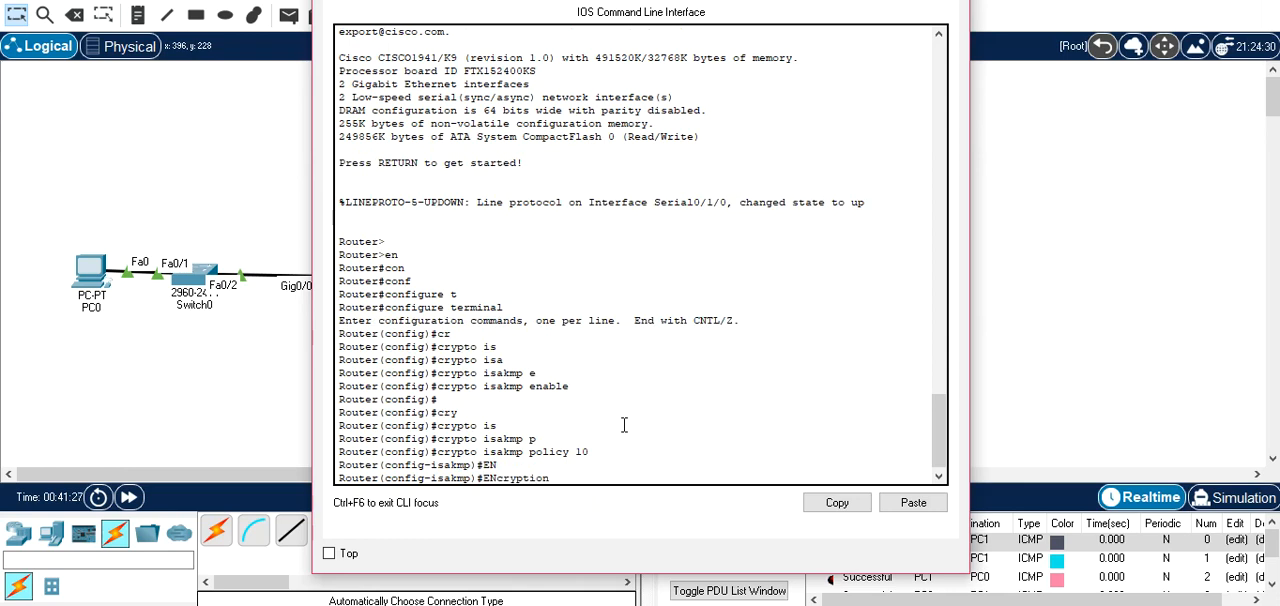
{"action": "type", "text": "?"}
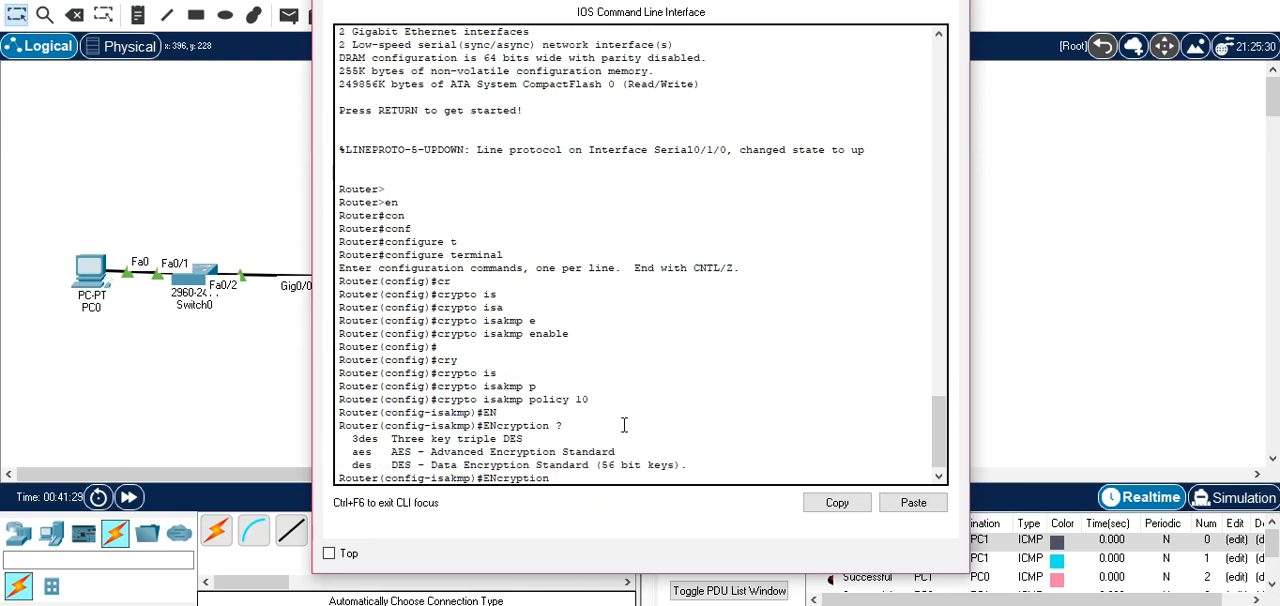
{"action": "type", "text": "AES"}
{"action": "key", "text": "Tab"}
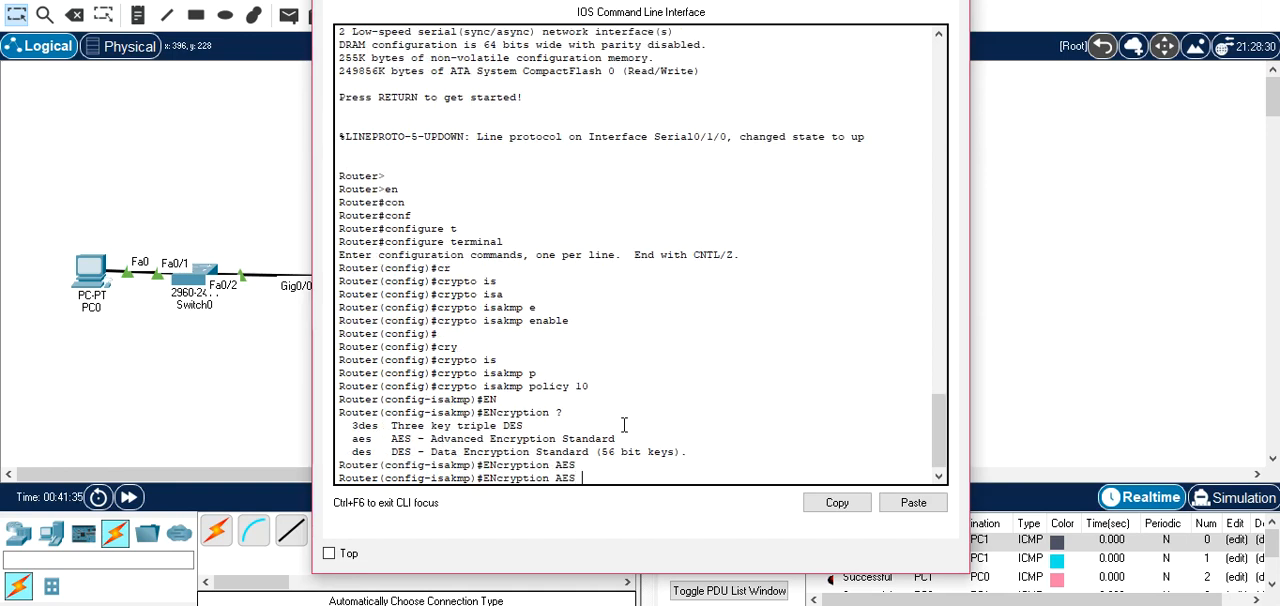
{"action": "key", "text": "Return"}
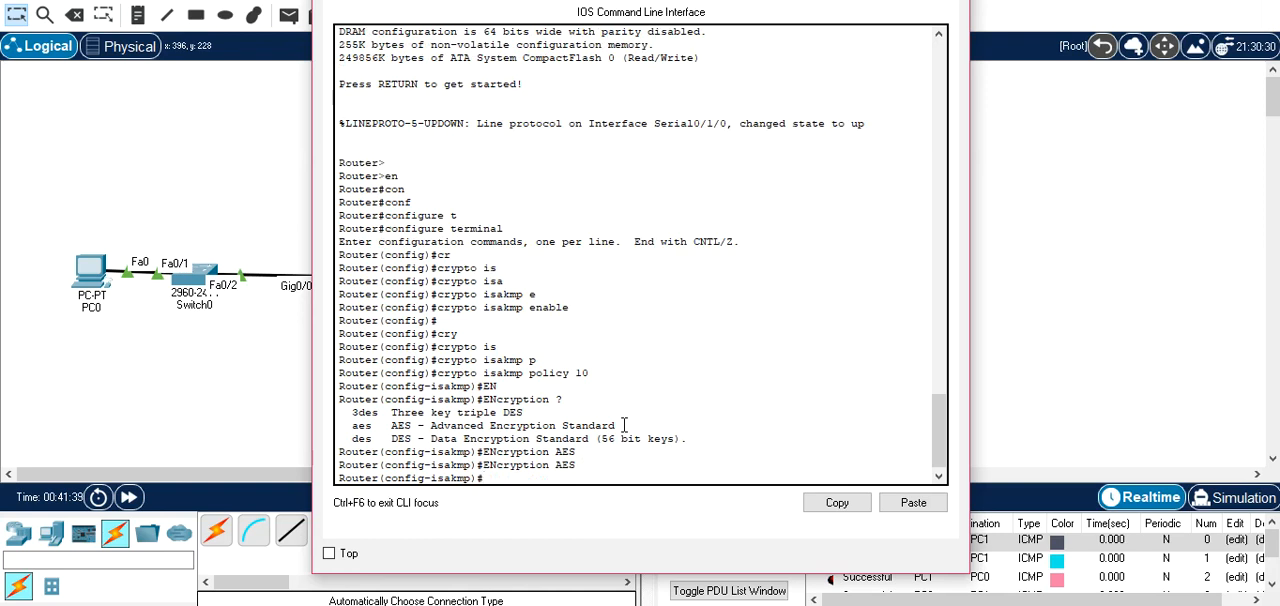
List the authentication options for Router0's ISAKMP policy 10 and set authentication to pre-share.
{"action": "type", "text": "a"}
{"action": "key", "text": "Tab"}
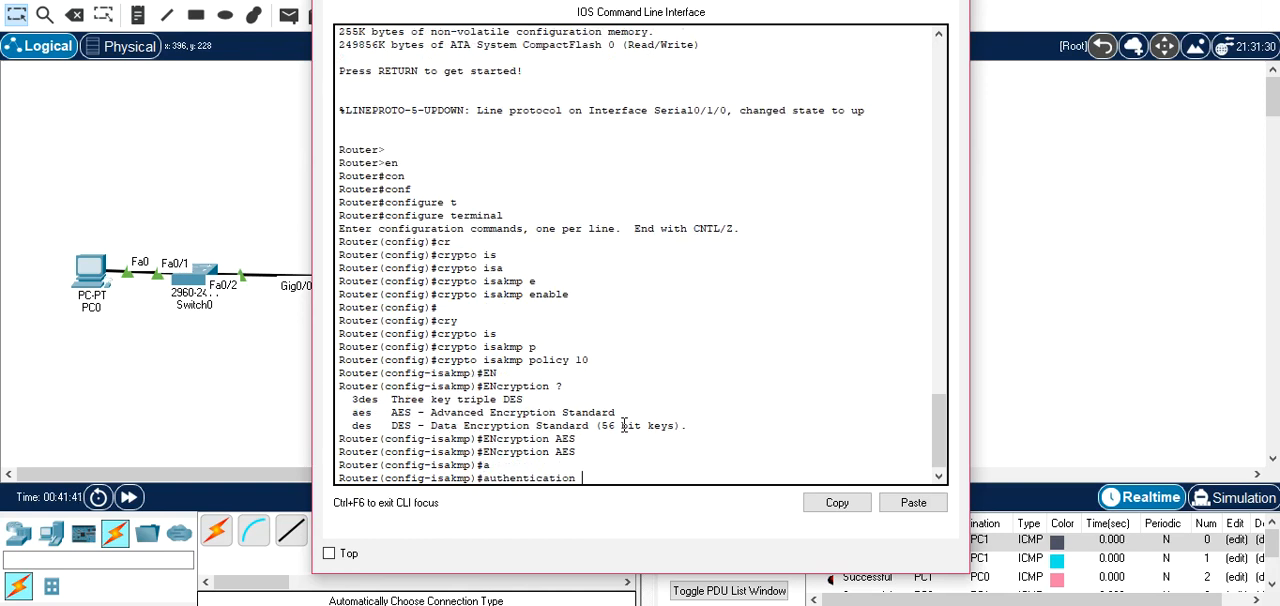
{"action": "type", "text": "?"}
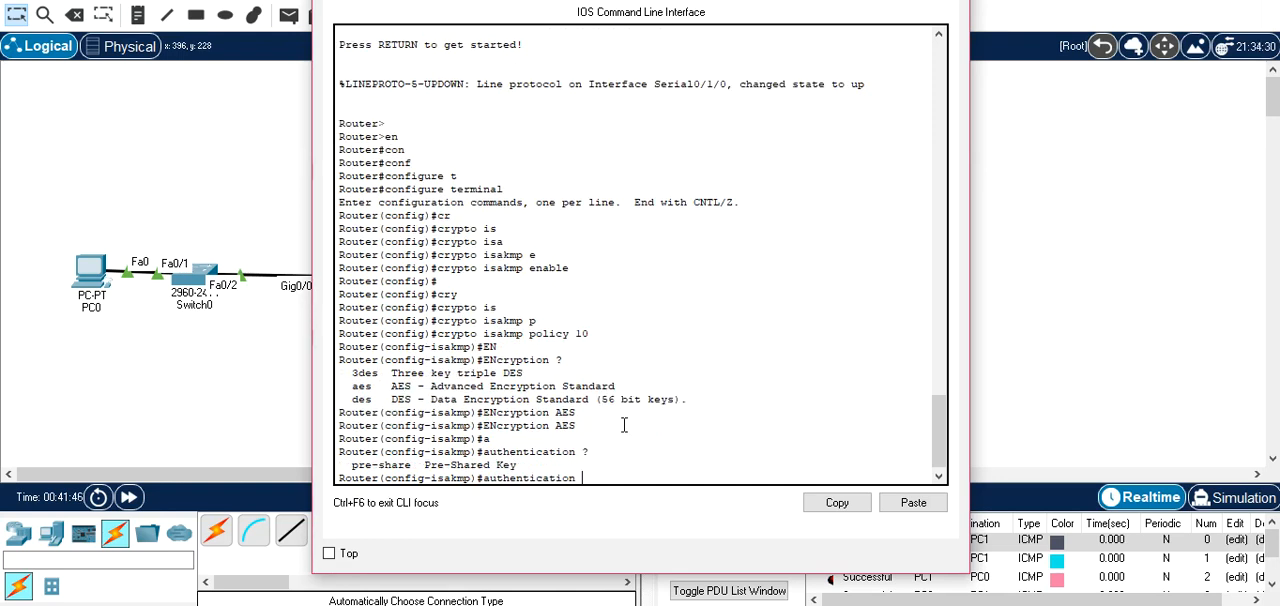
{"action": "type", "text": "p"}
{"action": "key", "text": "Tab"}
{"action": "key", "text": "Return"}
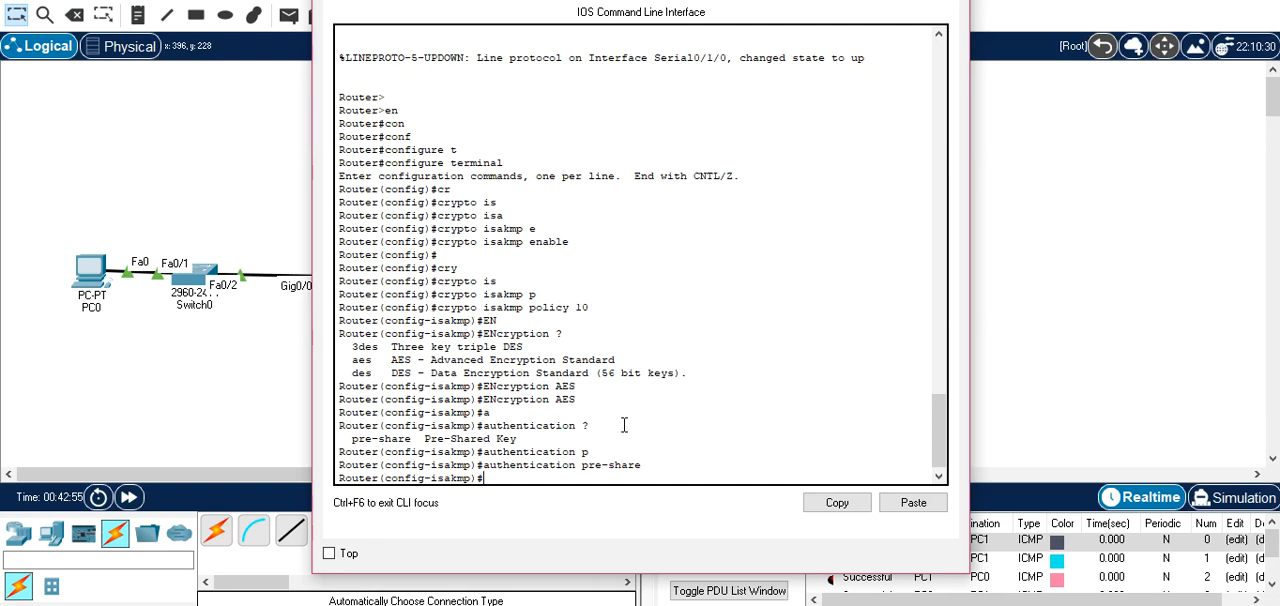
List the hash options for Router0's ISAKMP policy 10 and set the hash to sha.
{"action": "type", "text": "ha"}
{"action": "key", "text": "Tab"}
{"action": "type", "text": "?"}
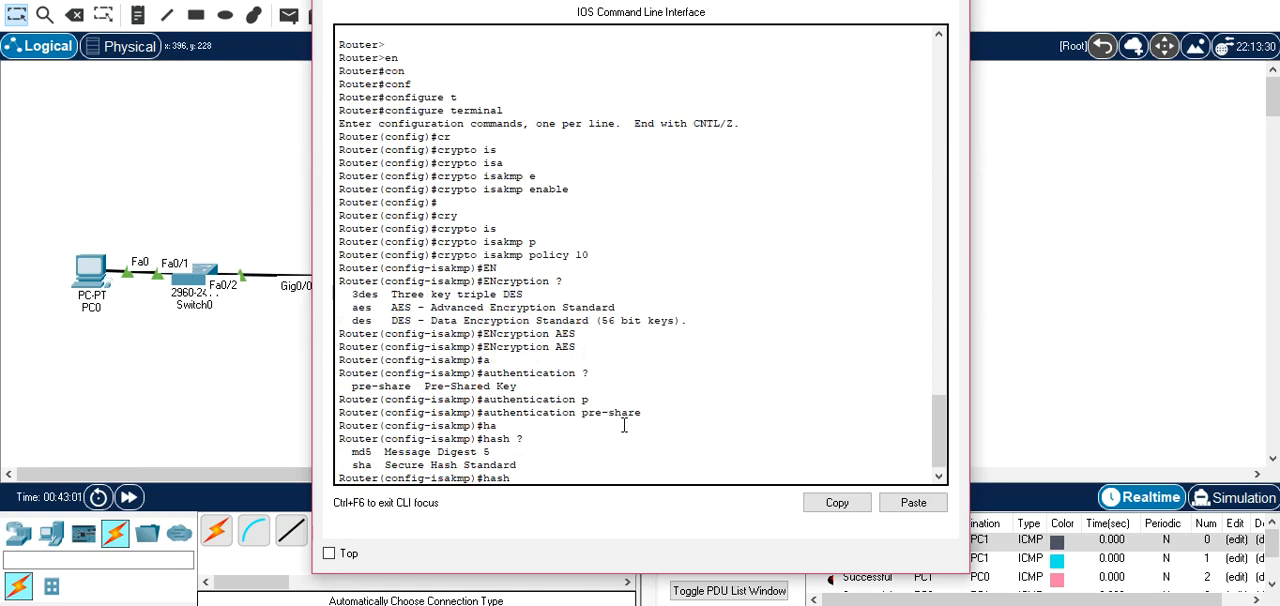
{"action": "type", "text": "sha"}
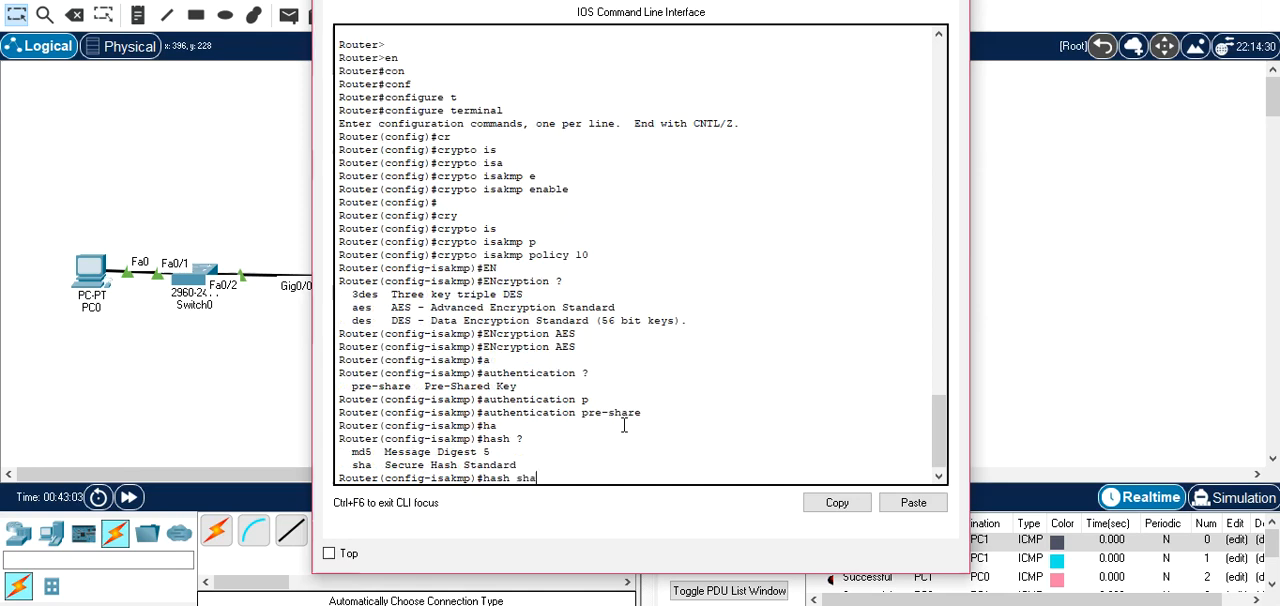
{"action": "key", "text": "Return"}
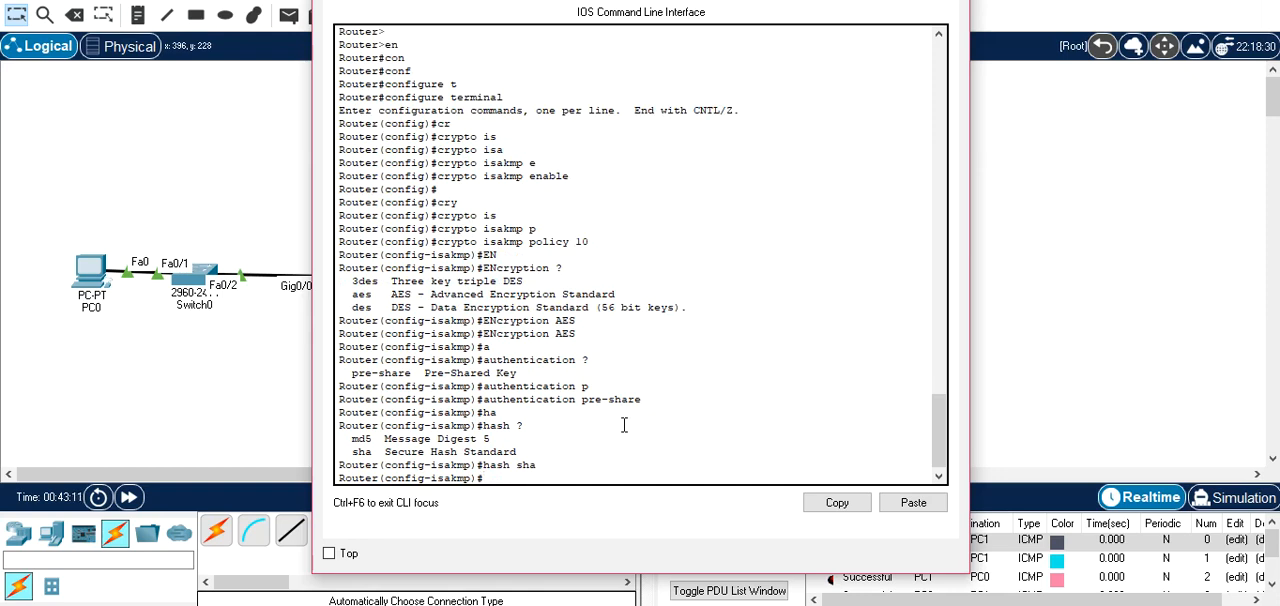
Set the Diffie-Hellman group of Router0's ISAKMP policy 10 to group 2.
{"action": "type", "text": "g"}
{"action": "key", "text": "Tab"}
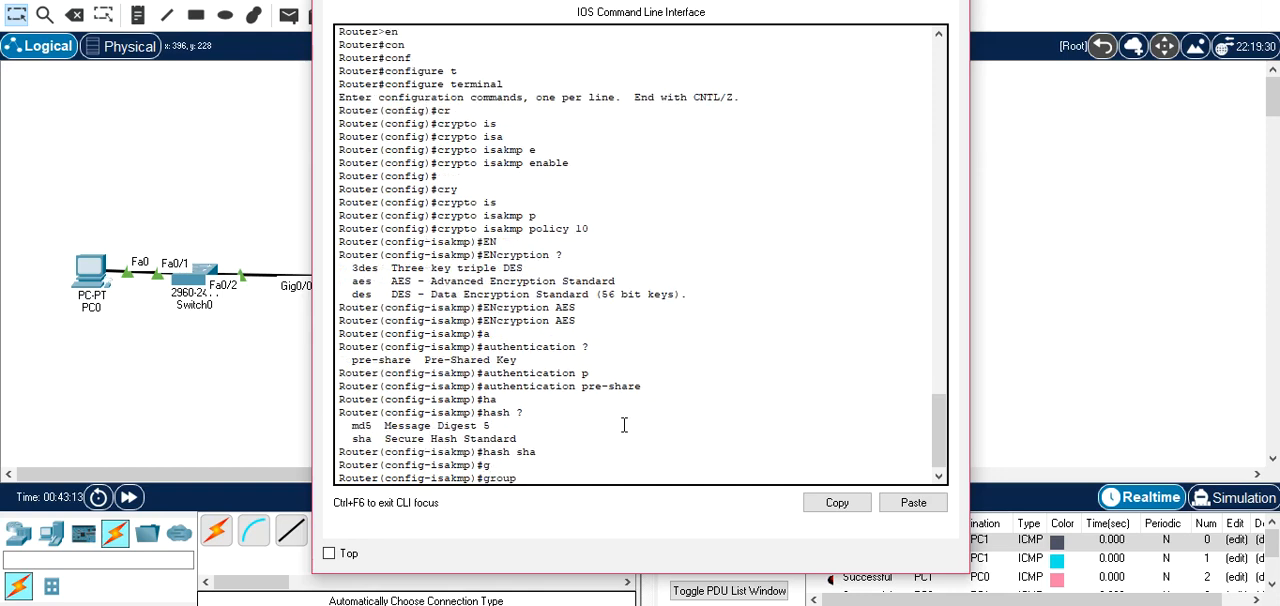
{"action": "type", "text": "2"}
{"action": "key", "text": "Return"}
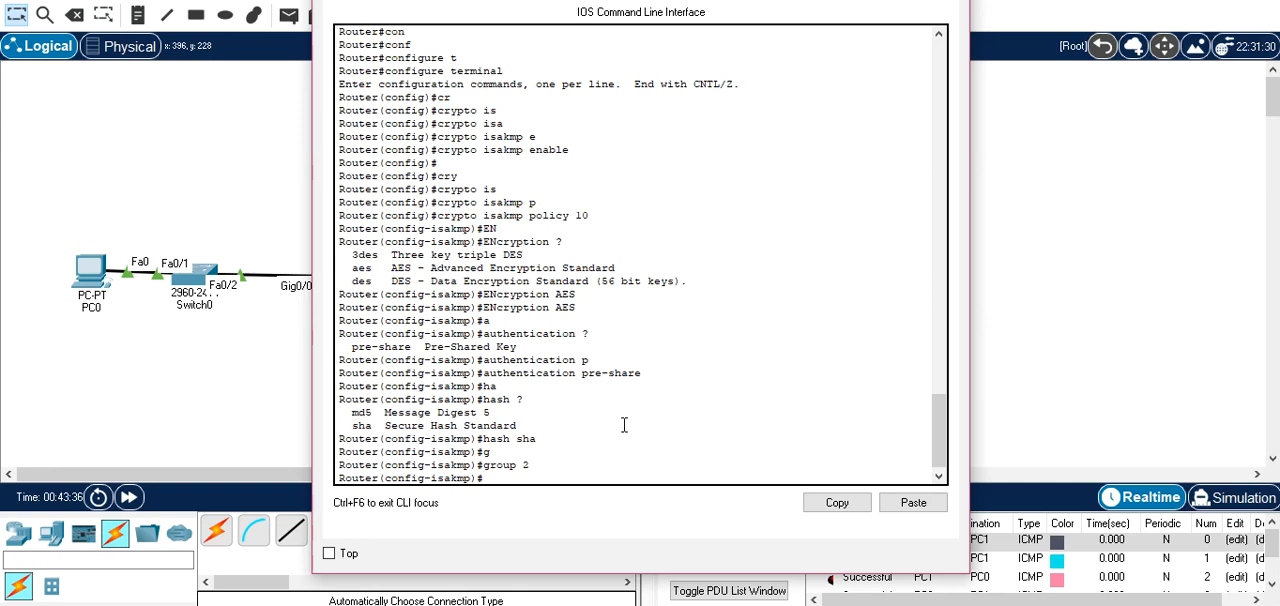
Set the lifetime of Router0's ISAKMP policy 10 to 86400 seconds and exit to global configuration mode.
{"action": "type", "text": "l"}
{"action": "key", "text": "Tab"}
{"action": "type", "text": "?"}
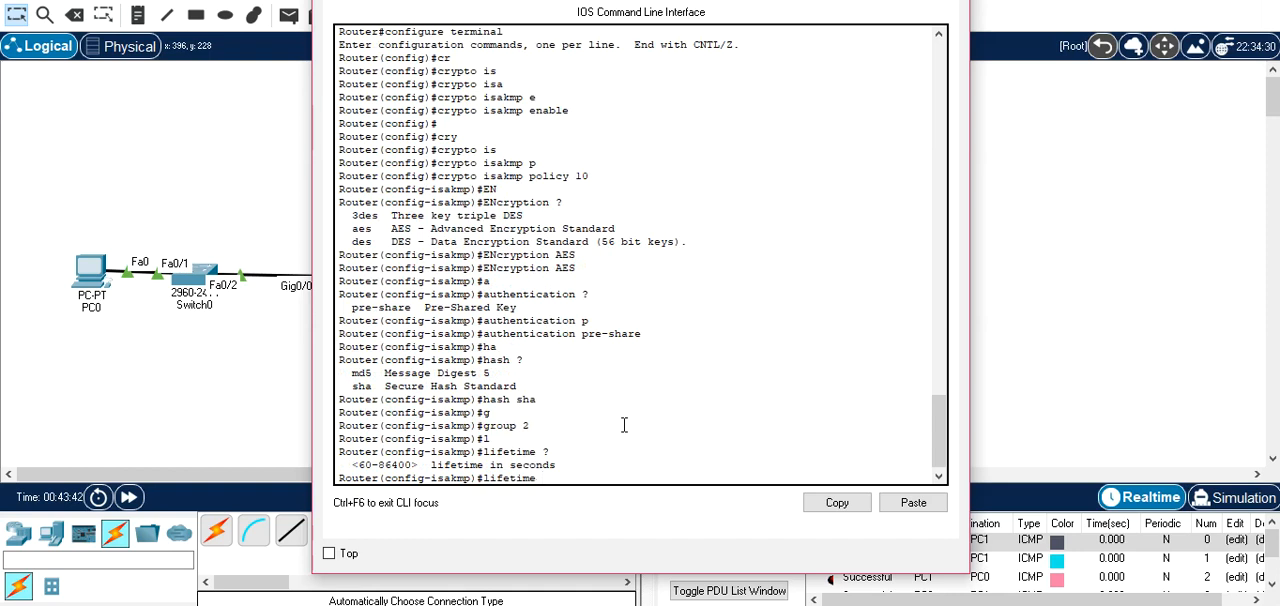
{"action": "type", "text": "86400"}
{"action": "key", "text": "Return"}
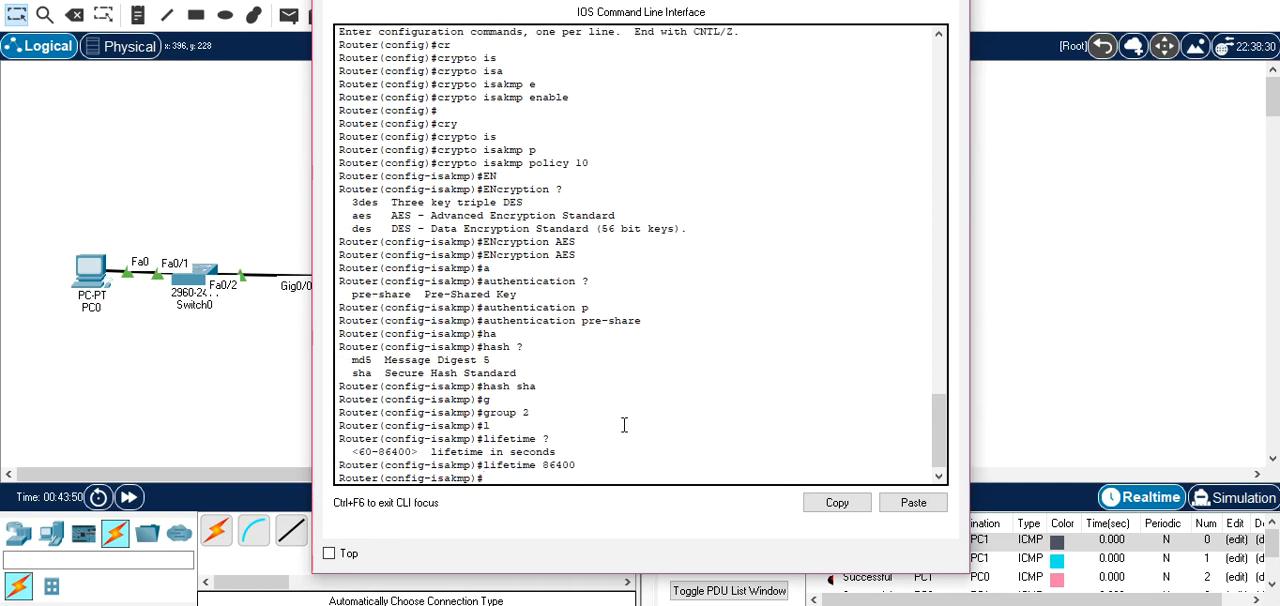
{"action": "type", "text": "EXIT"}
{"action": "key", "text": "Return"}
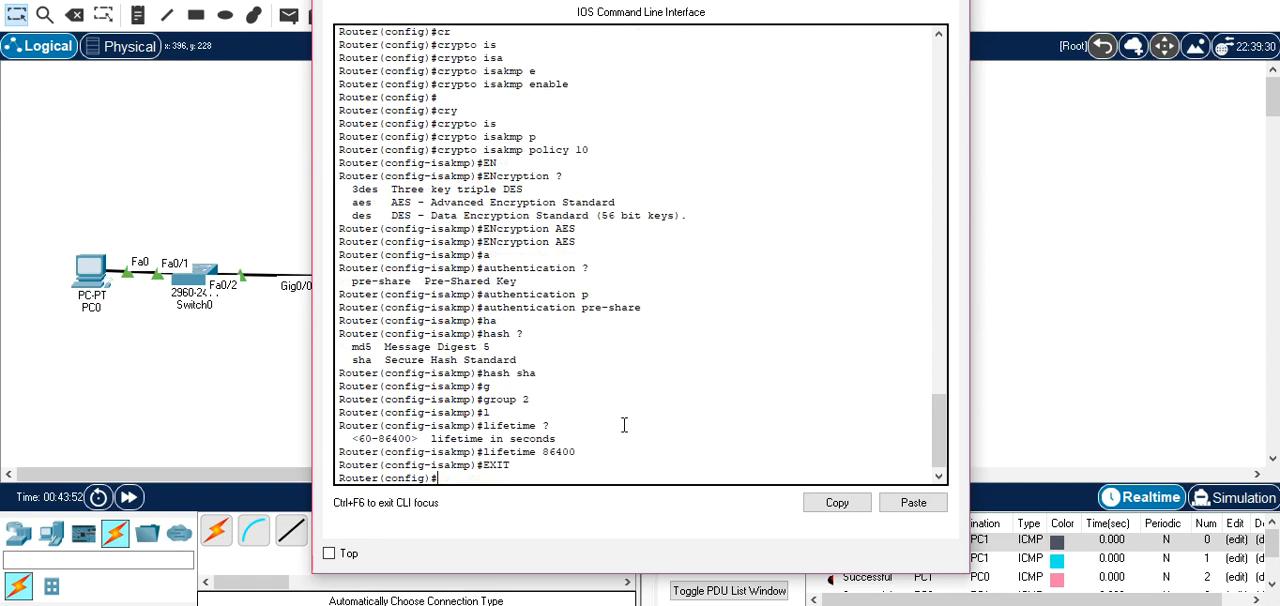
Switch to Router1's command line and create ISAKMP policy 10.
{"action": "left_click", "coordinate": [251, 200]}
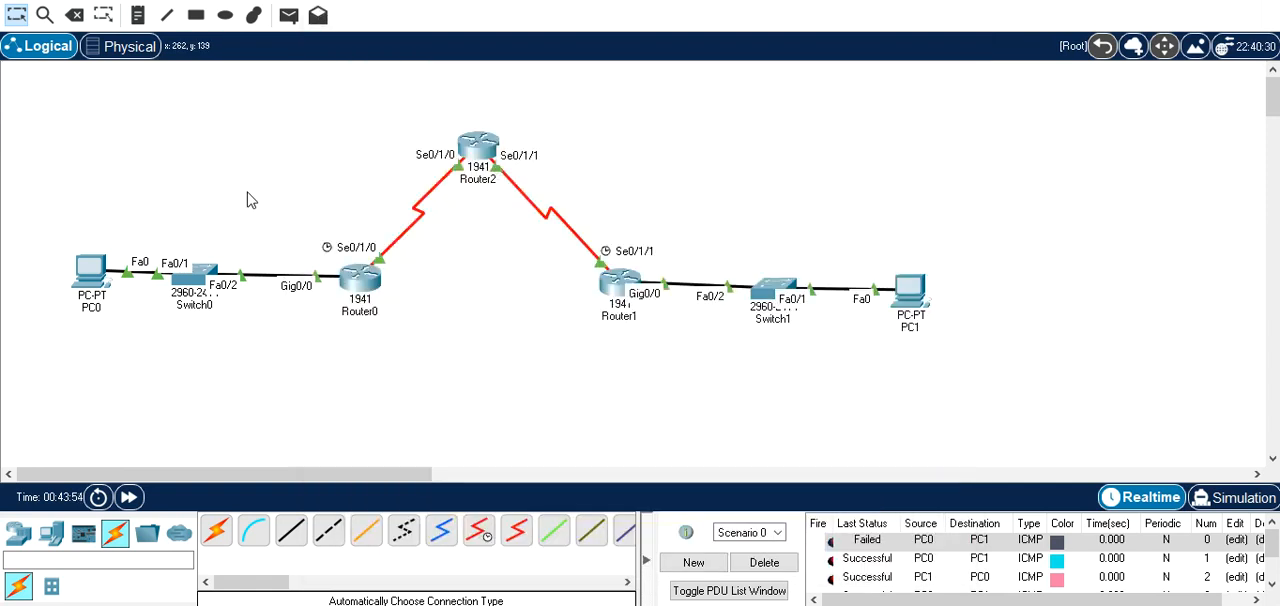
{"action": "left_click", "coordinate": [621, 285]}
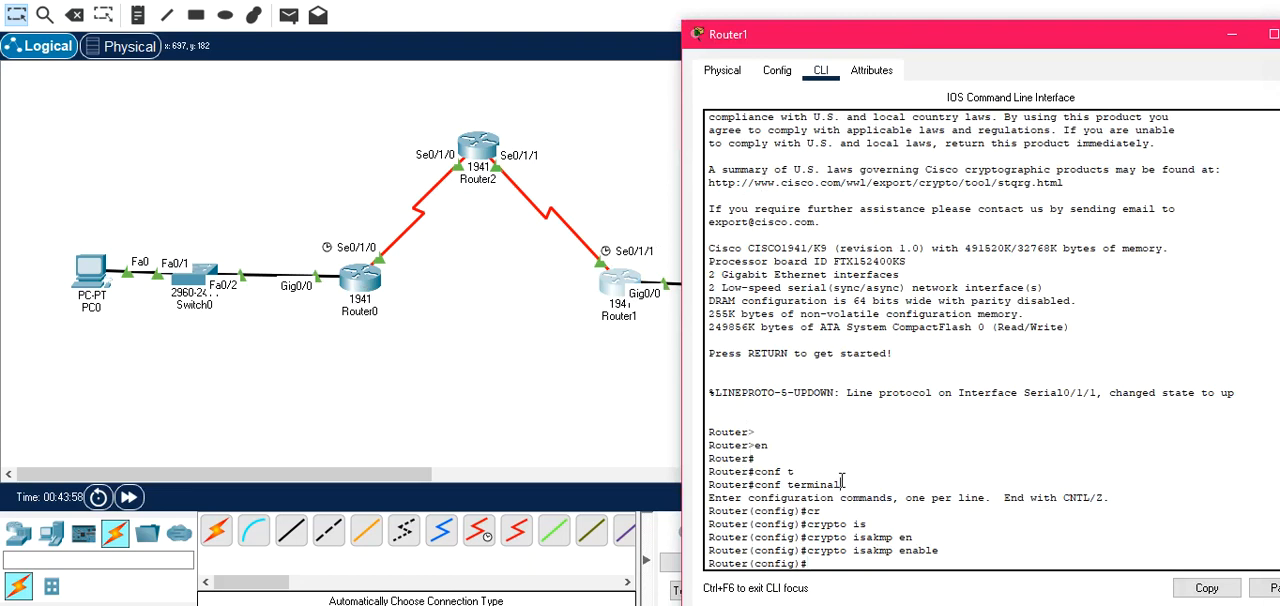
{"action": "key", "text": "Return"}
{"action": "key", "text": "Return"}
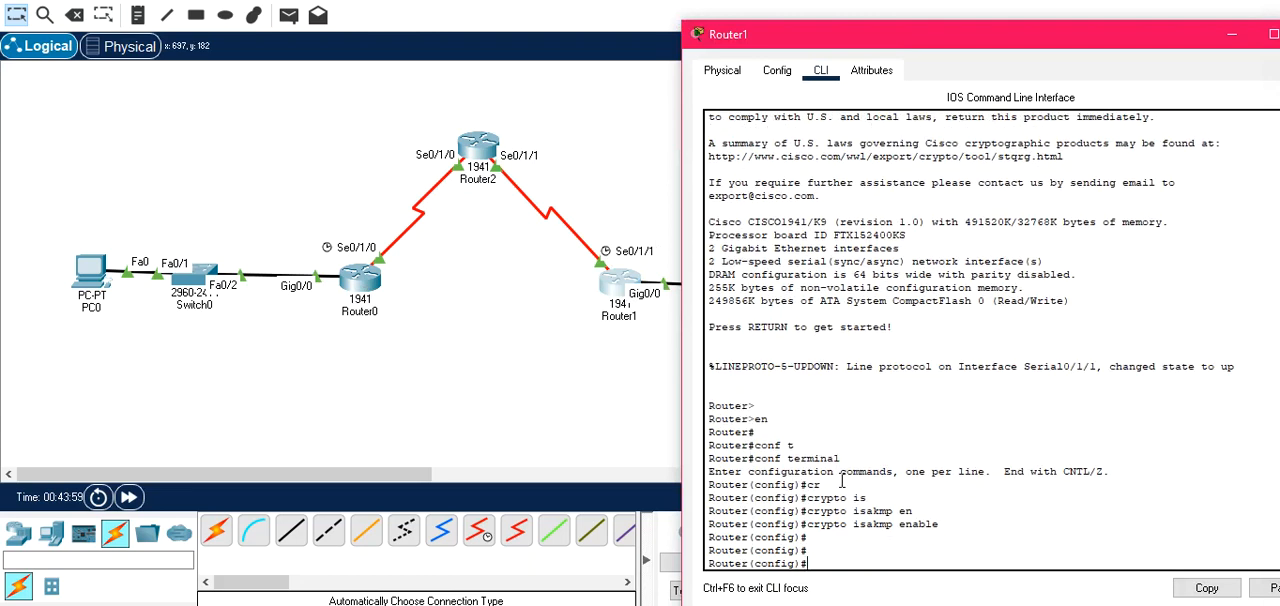
{"action": "type", "text": "CR"}
{"action": "key", "text": "Tab"}
{"action": "type", "text": "IS"}
{"action": "key", "text": "Tab"}
{"action": "type", "text": "P"}
{"action": "key", "text": "Tab"}
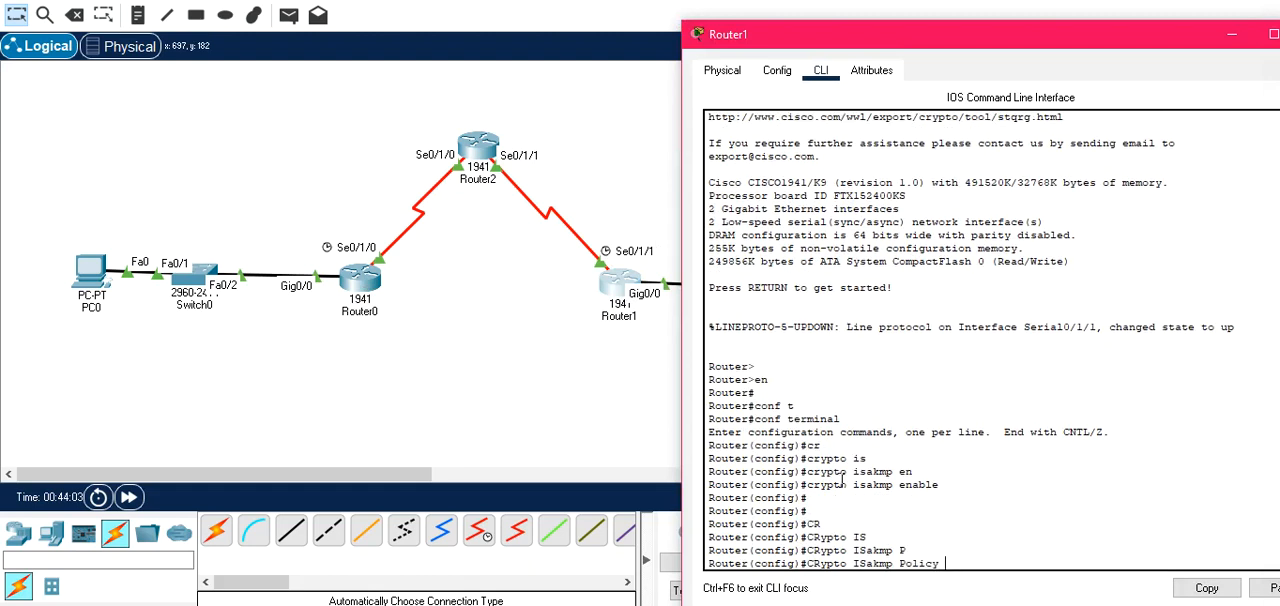
{"action": "type", "text": "10"}
{"action": "key", "text": "Return"}
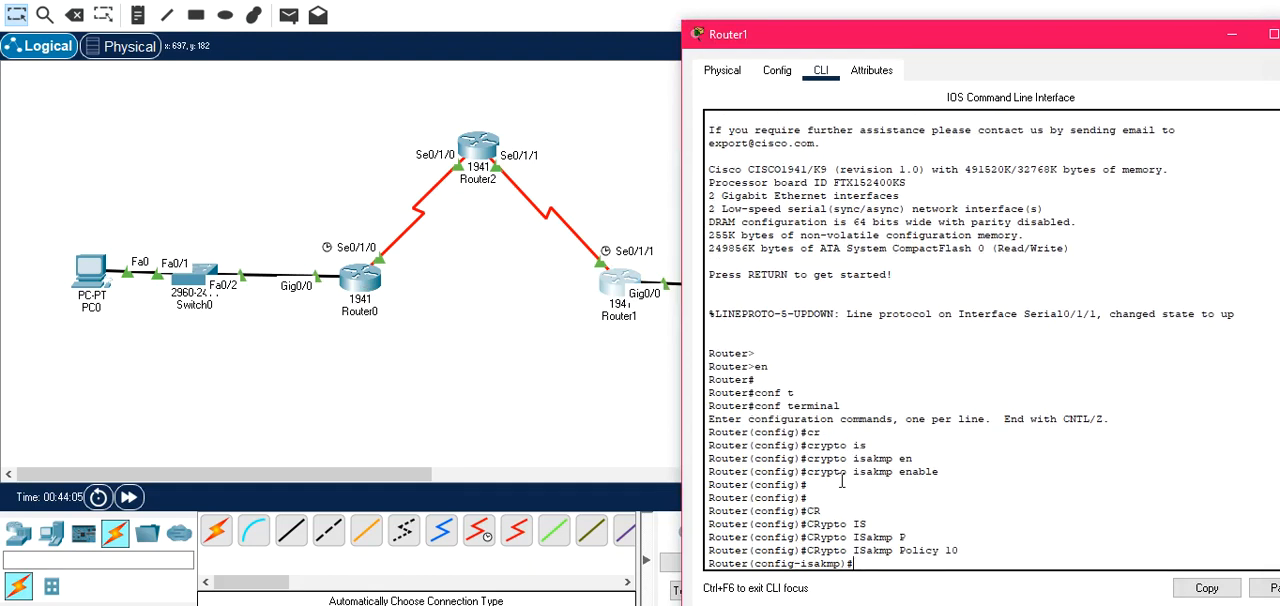
Set the encryption of Router1's ISAKMP policy 10 to aes.
{"action": "type", "text": "en"}
{"action": "key", "text": "Tab"}
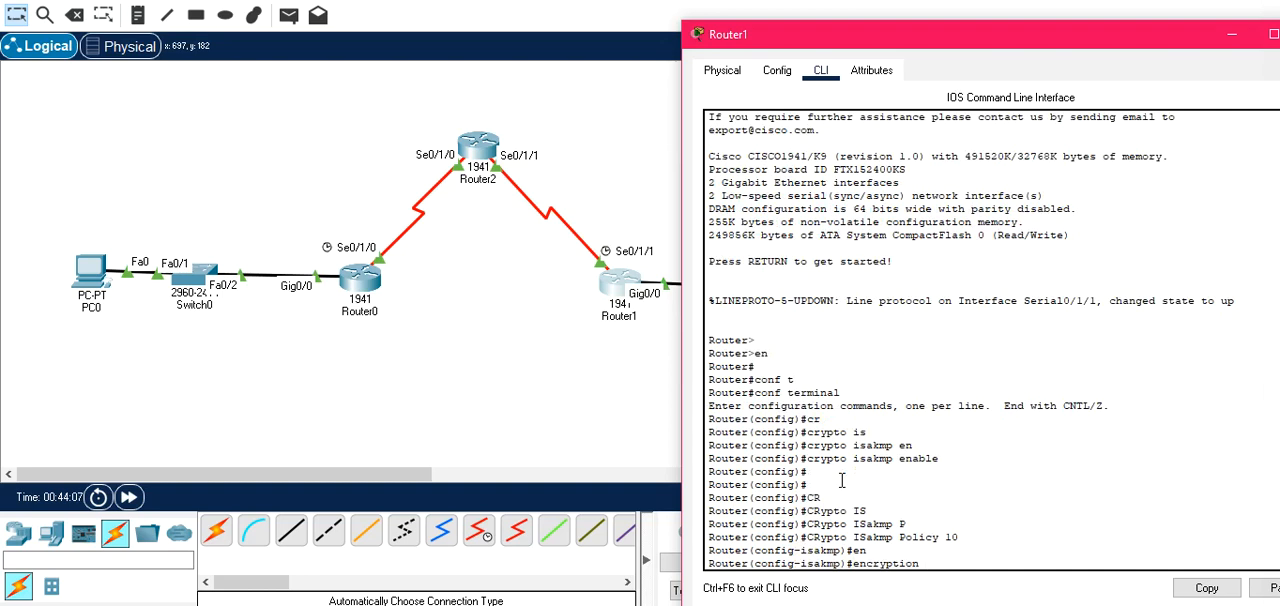
{"action": "type", "text": "ae"}
{"action": "key", "text": "Tab"}
{"action": "key", "text": "Return"}
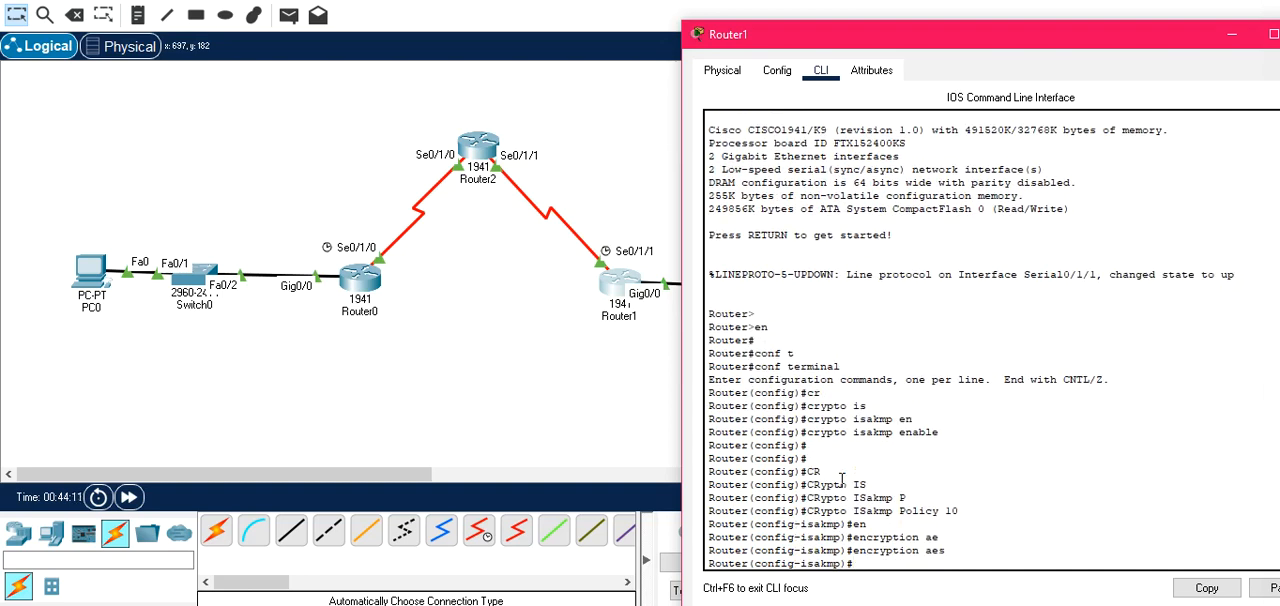
Set the authentication of Router1's ISAKMP policy 10 to pre-share.
{"action": "type", "text": "a"}
{"action": "key", "text": "Tab"}
{"action": "type", "text": "p"}
{"action": "key", "text": "Tab"}
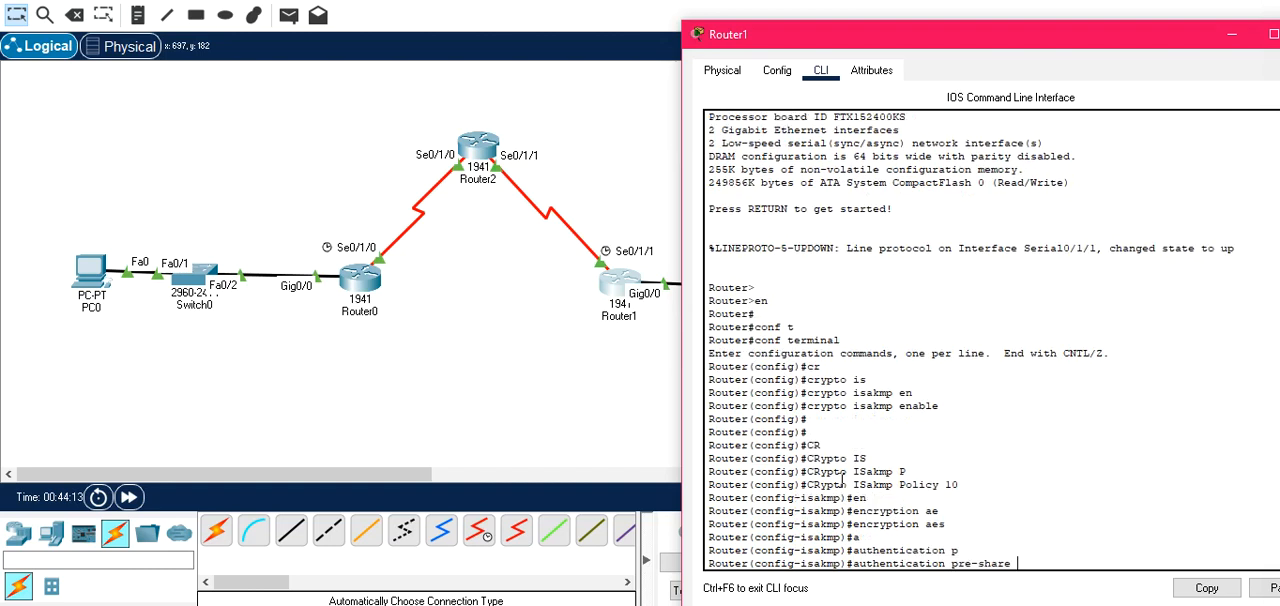
{"action": "key", "text": "Return"}
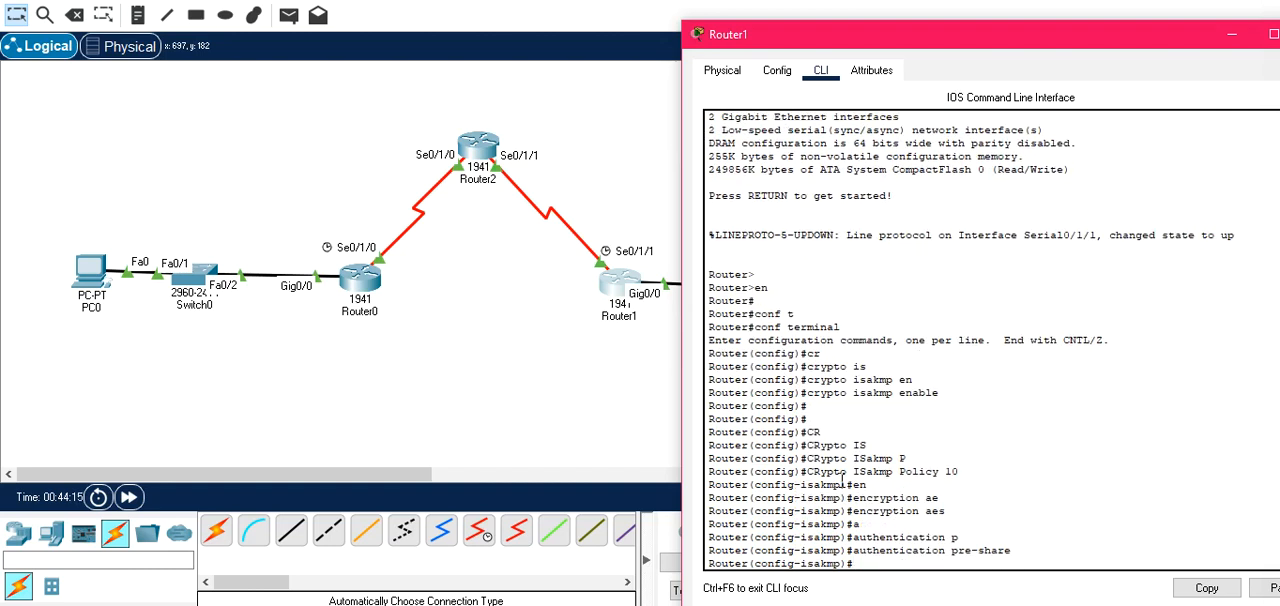
Set the hash of Router1's ISAKMP policy 10 to sha.
{"action": "type", "text": "h"}
{"action": "key", "text": "Tab"}
{"action": "type", "text": "sh"}
{"action": "key", "text": "Tab"}
{"action": "type", "text": "a"}
{"action": "key", "text": "Return"}
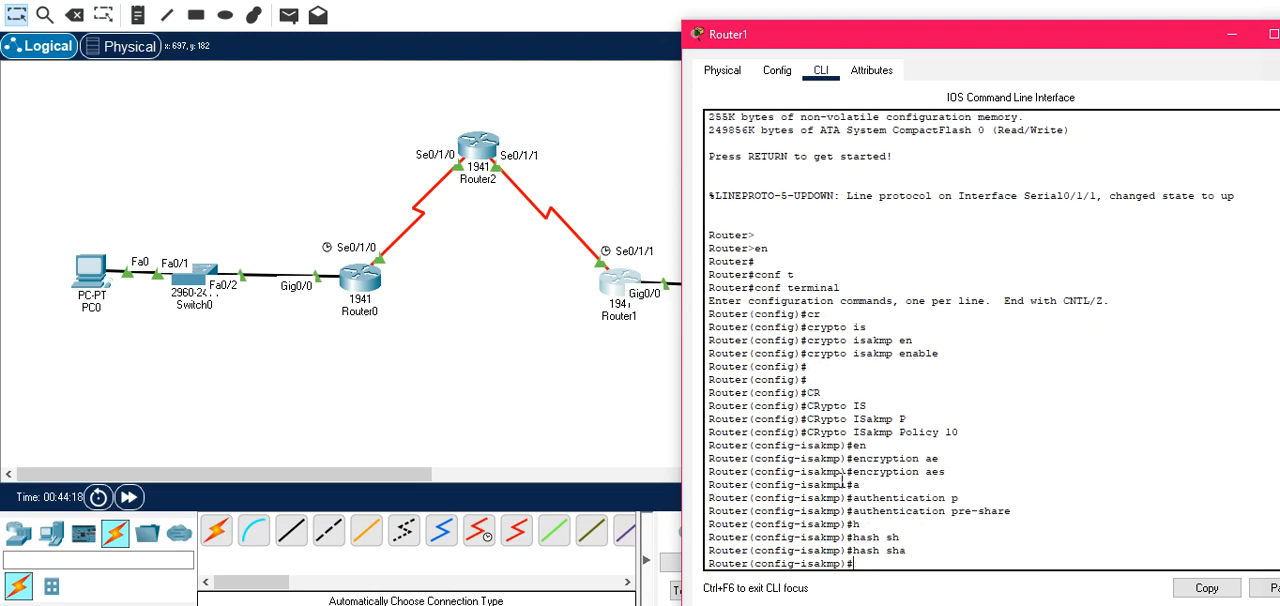
Set the Diffie-Hellman group of Router1's ISAKMP policy 10 to group 2.
{"action": "type", "text": "g"}
{"action": "key", "text": "Tab"}
{"action": "type", "text": "2"}
{"action": "key", "text": "Return"}
Set the lifetime of Router1's ISAKMP policy 10 to 86400 seconds and exit to global configuration mode.
{"action": "type", "text": "l"}
{"action": "key", "text": "Tab"}
{"action": "type", "text": "8649"}
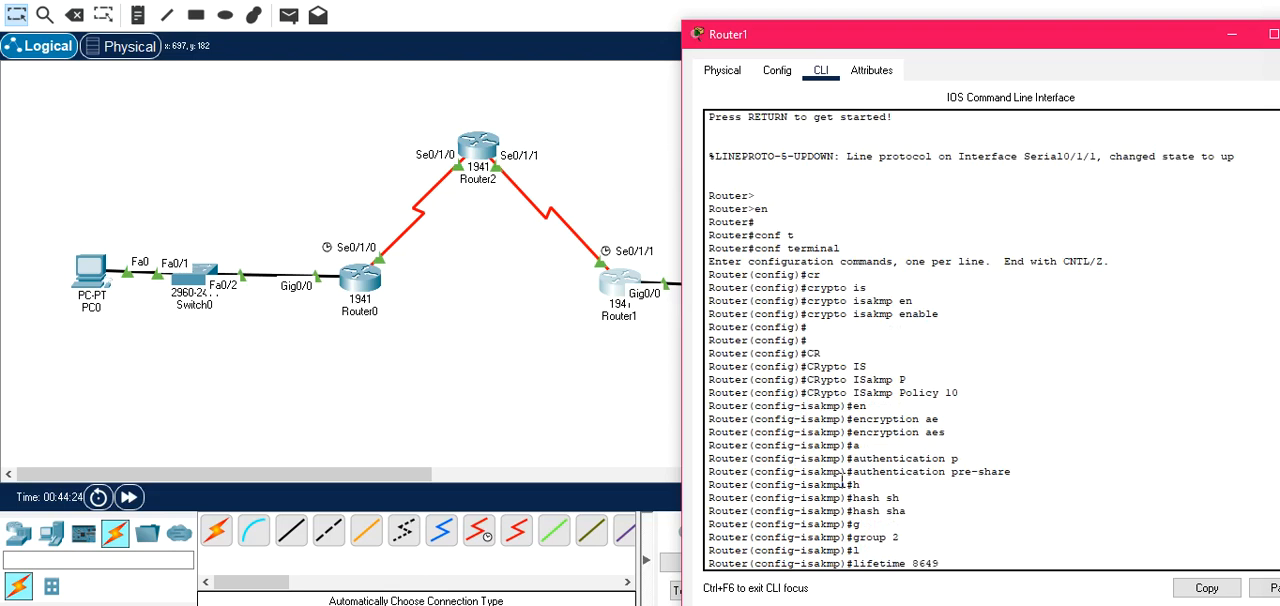
{"action": "key", "text": "BackSpace"}
{"action": "type", "text": "00"}
{"action": "key", "text": "Return"}
{"action": "type", "text": "EXIT"}
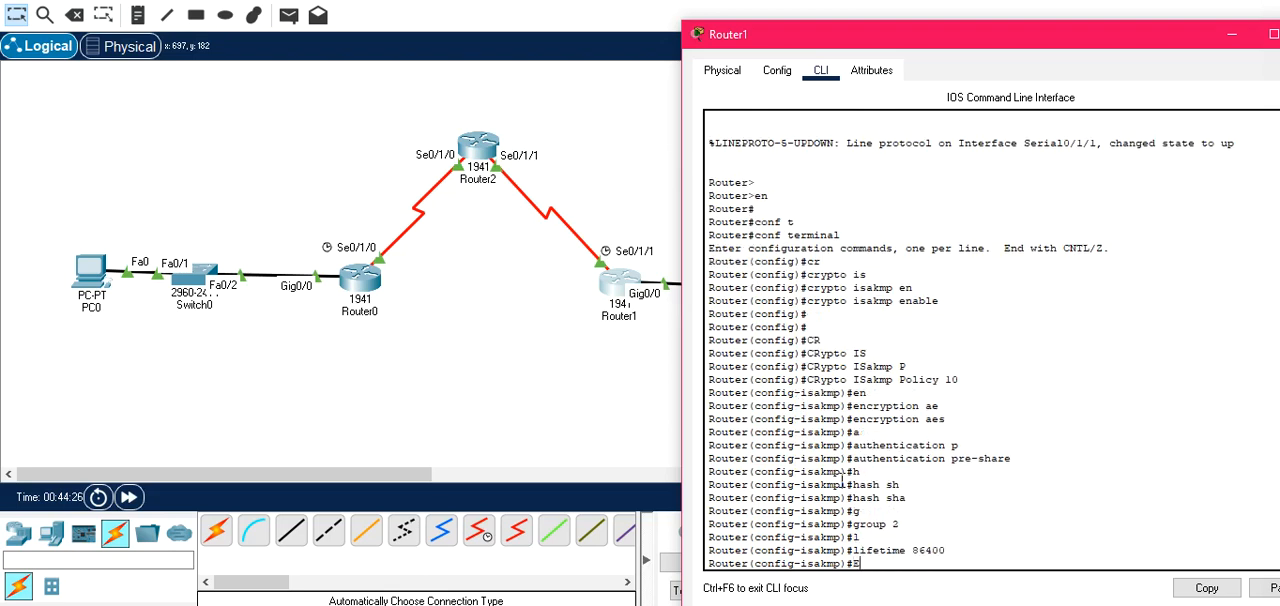
{"action": "key", "text": "Return"}
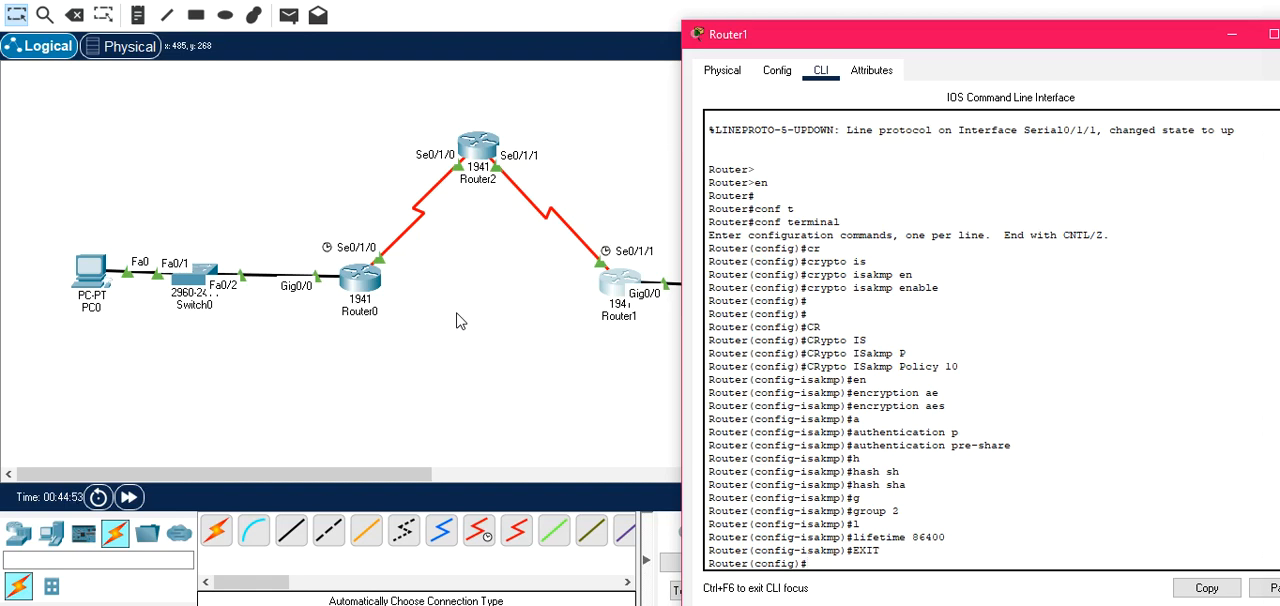
On Router0, write the crypto isakmp key command with the pre-shared key, up to its address keyword.
{"action": "left_click", "coordinate": [536, 354]}
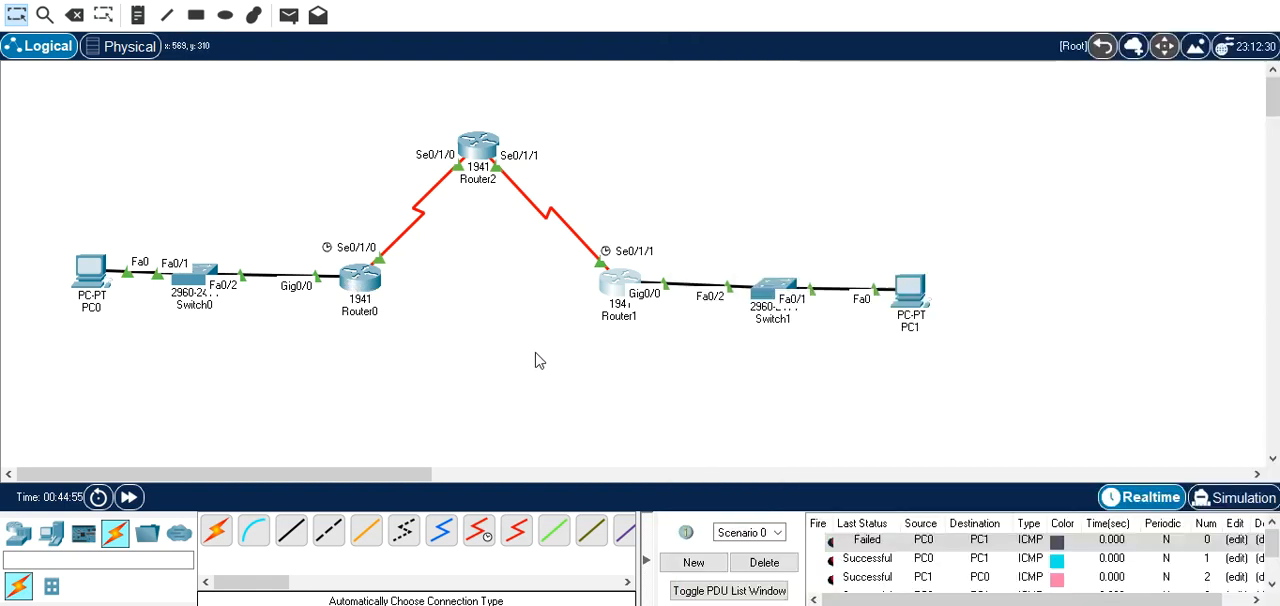
{"action": "left_click", "coordinate": [375, 288]}
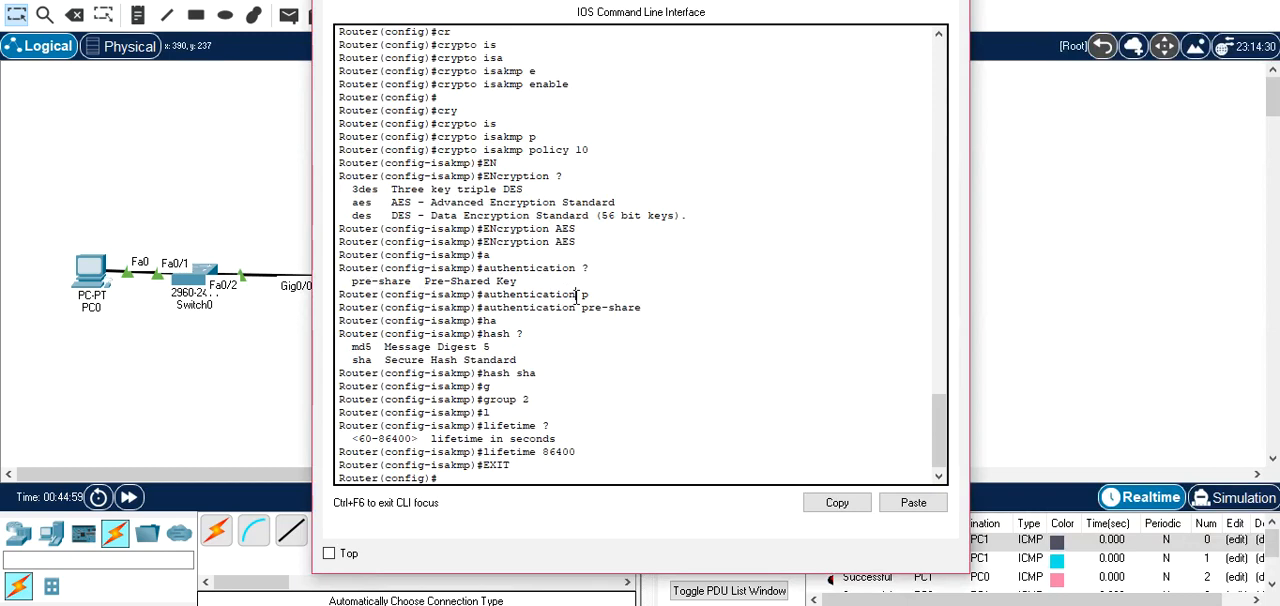
{"action": "key", "text": "Return"}
{"action": "key", "text": "Return"}
{"action": "type", "text": "CR"}
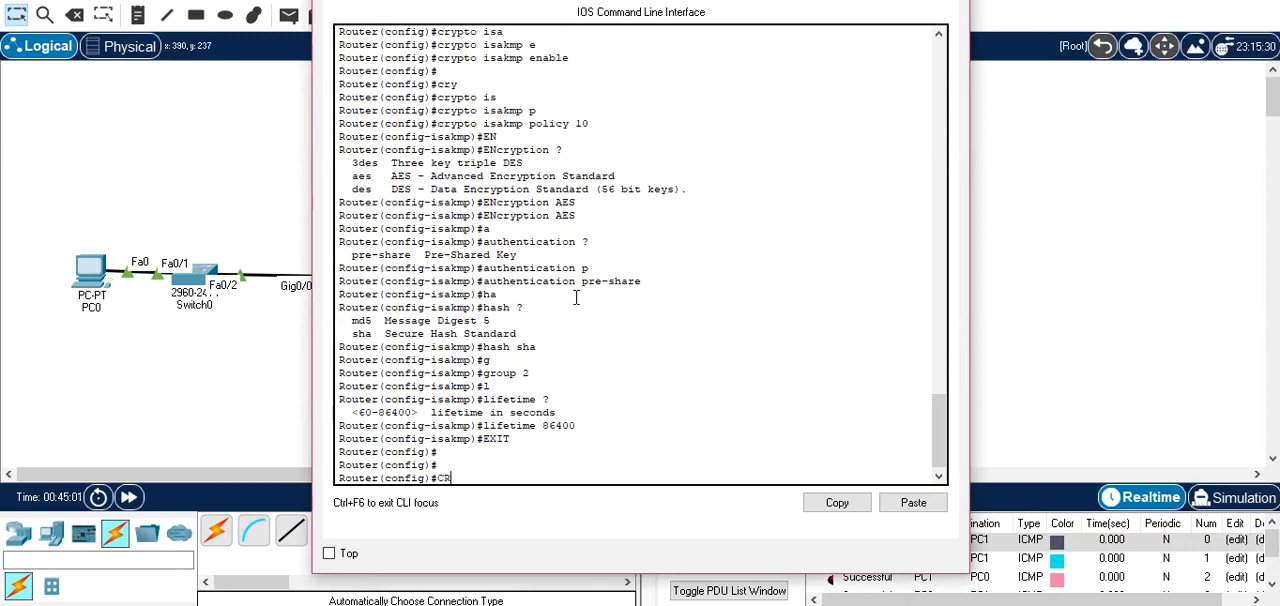
{"action": "key", "text": "Tab"}
{"action": "type", "text": "Y"}
{"action": "key", "text": "Tab"}
{"action": "key", "text": "BackSpace"}
{"action": "type", "text": "IS"}
{"action": "key", "text": "Tab"}
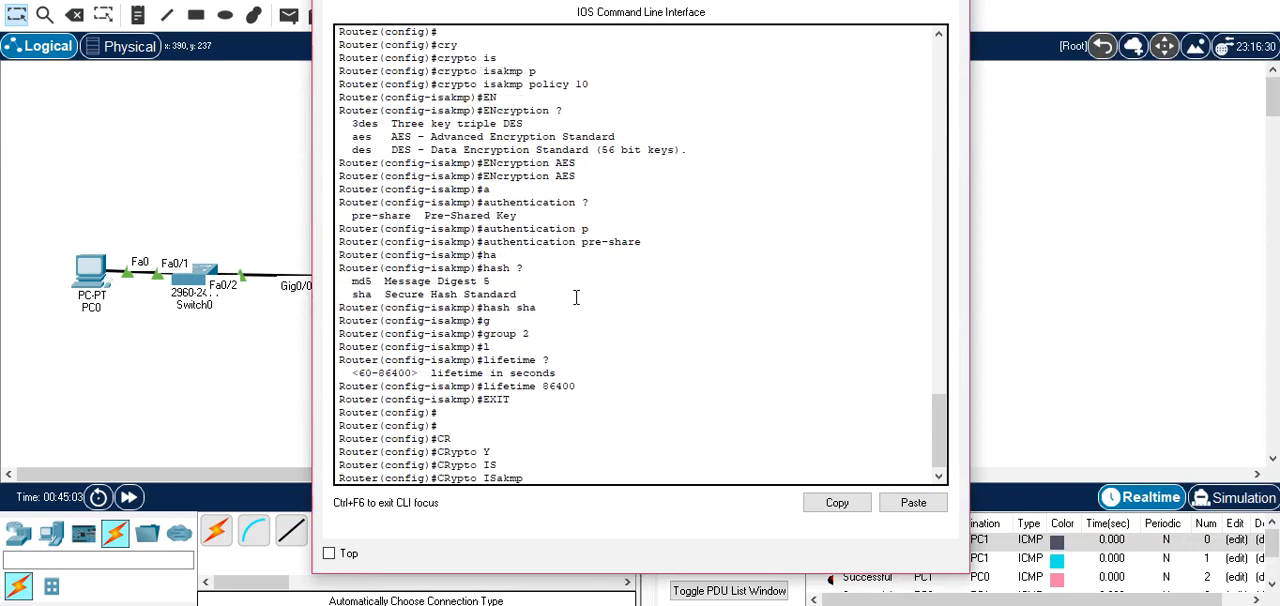
{"action": "type", "text": "K"}
{"action": "key", "text": "Tab"}
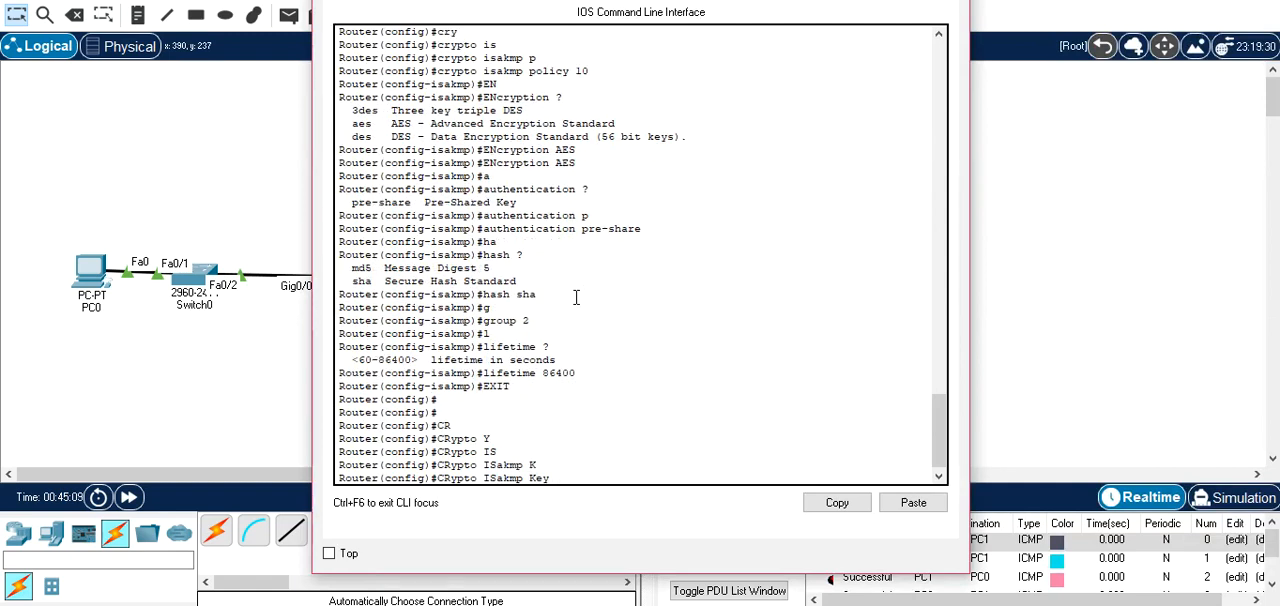
{"action": "type", "text": "SSI ad"}
{"action": "key", "text": "Tab"}
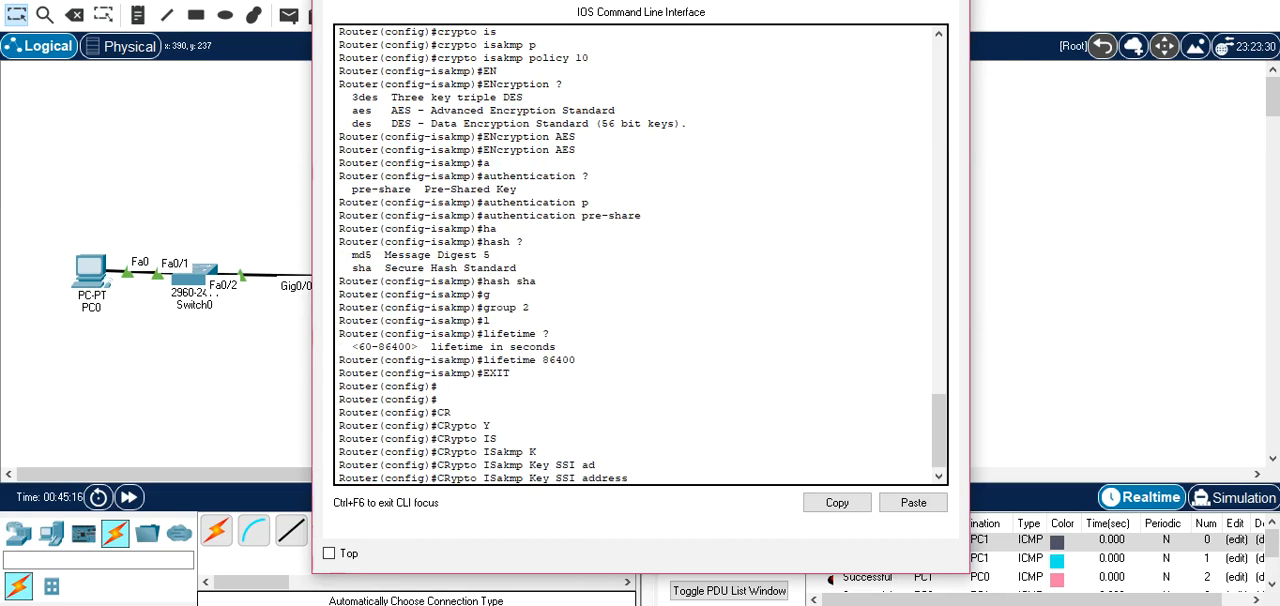
Complete Router0's ISAKMP key command with peer address 102.0.0.253 and run it.
{"action": "left_click_drag", "start_coordinate": [790, 0], "coordinate": [700, 385]}
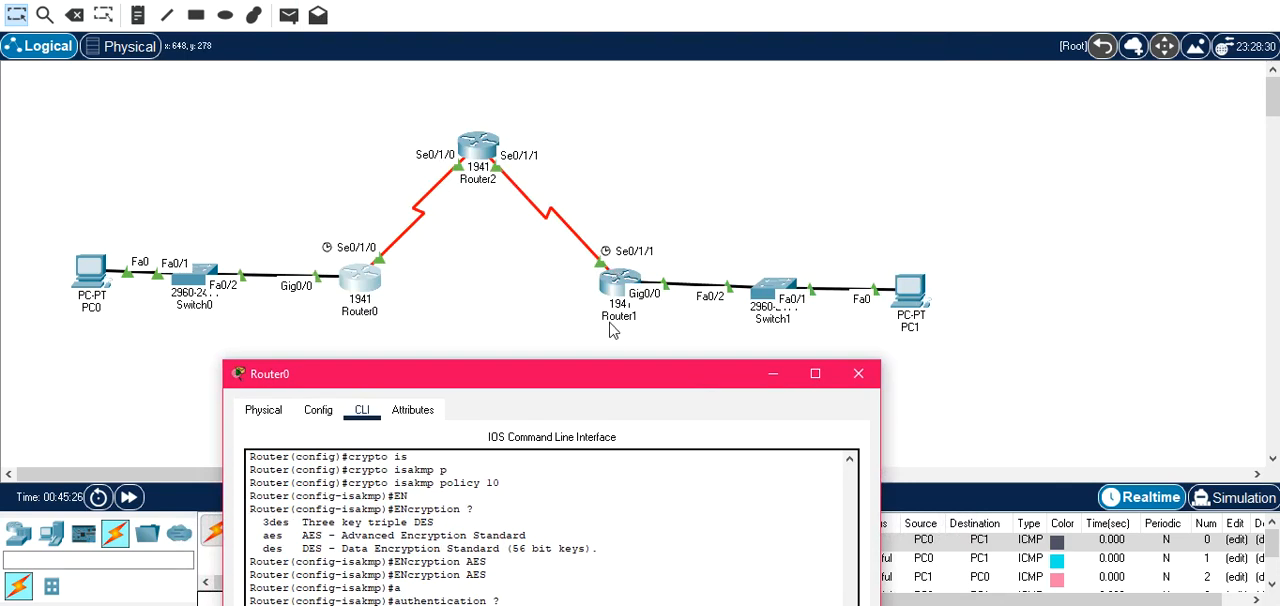
{"action": "left_click_drag", "start_coordinate": [618, 384], "coordinate": [675, 49]}
{"action": "type", "text": "0"}
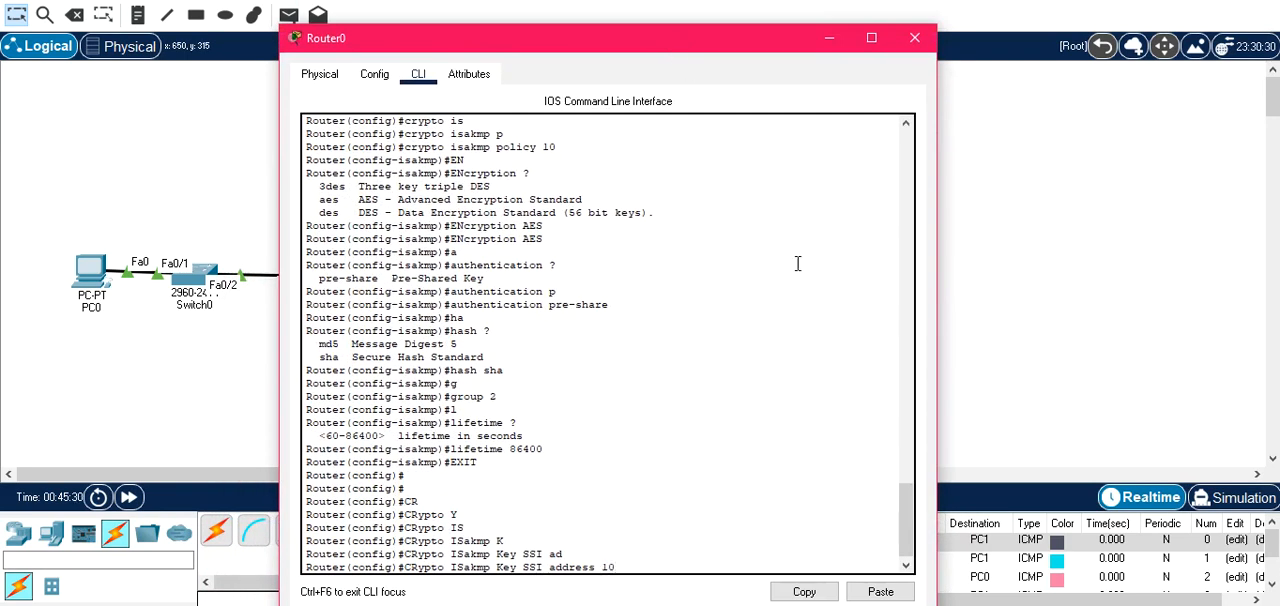
{"action": "type", "text": "2.0.0.253"}
{"action": "key", "text": "Return"}
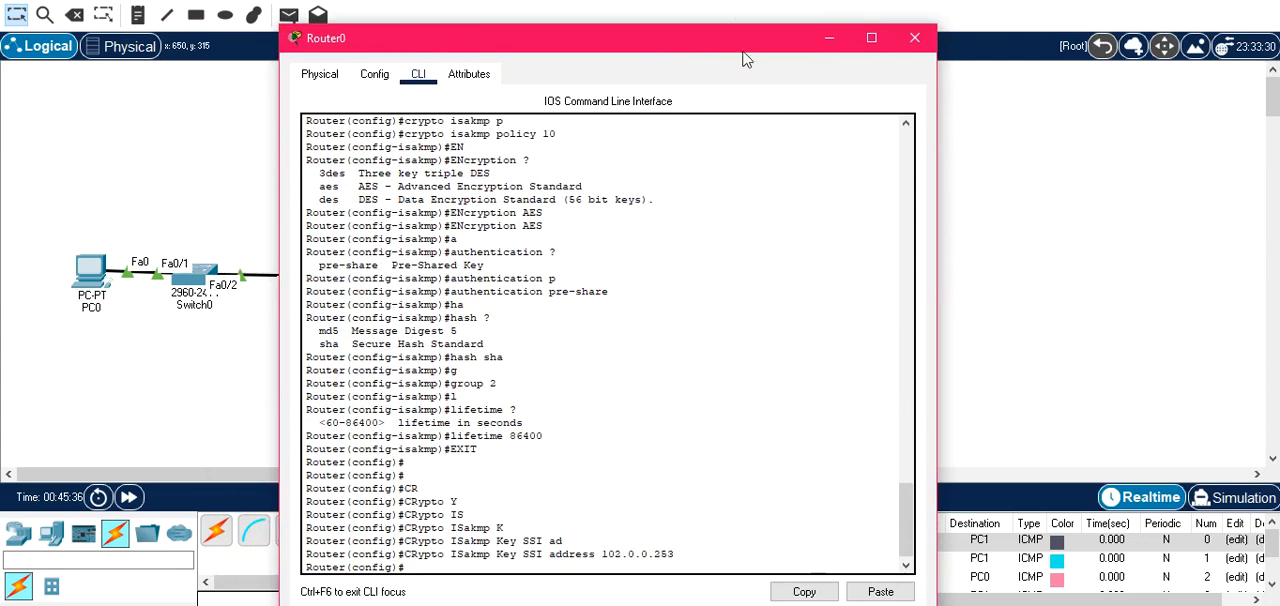
On Router1, write the crypto isakmp key command with the same pre-shared key, up to its address keyword.
{"action": "left_click_drag", "start_coordinate": [699, 41], "coordinate": [325, 50]}
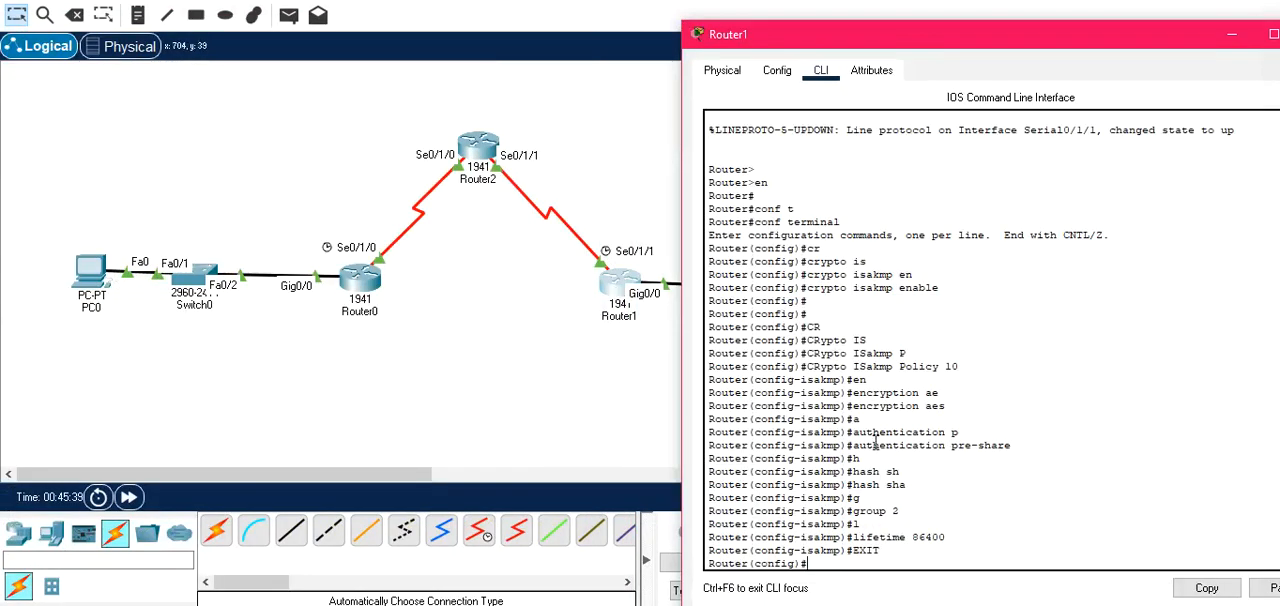
{"action": "type", "text": "CR"}
{"action": "key", "text": "Tab"}
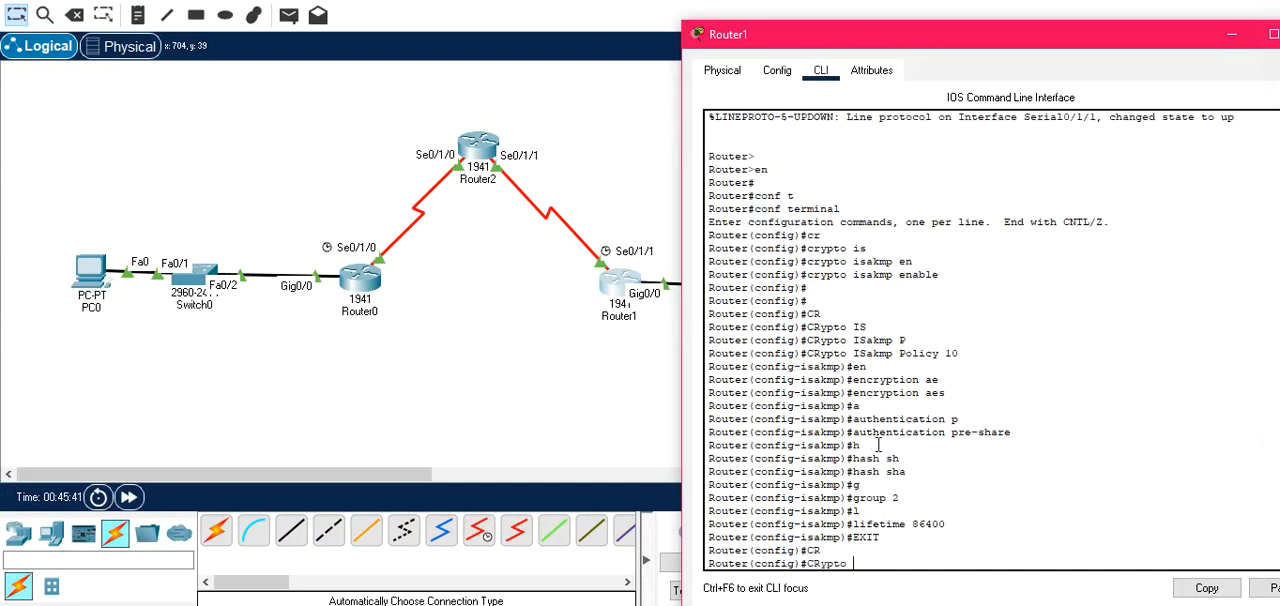
{"action": "type", "text": "I"}
{"action": "key", "text": "Tab"}
{"action": "type", "text": "S"}
{"action": "key", "text": "Tab"}
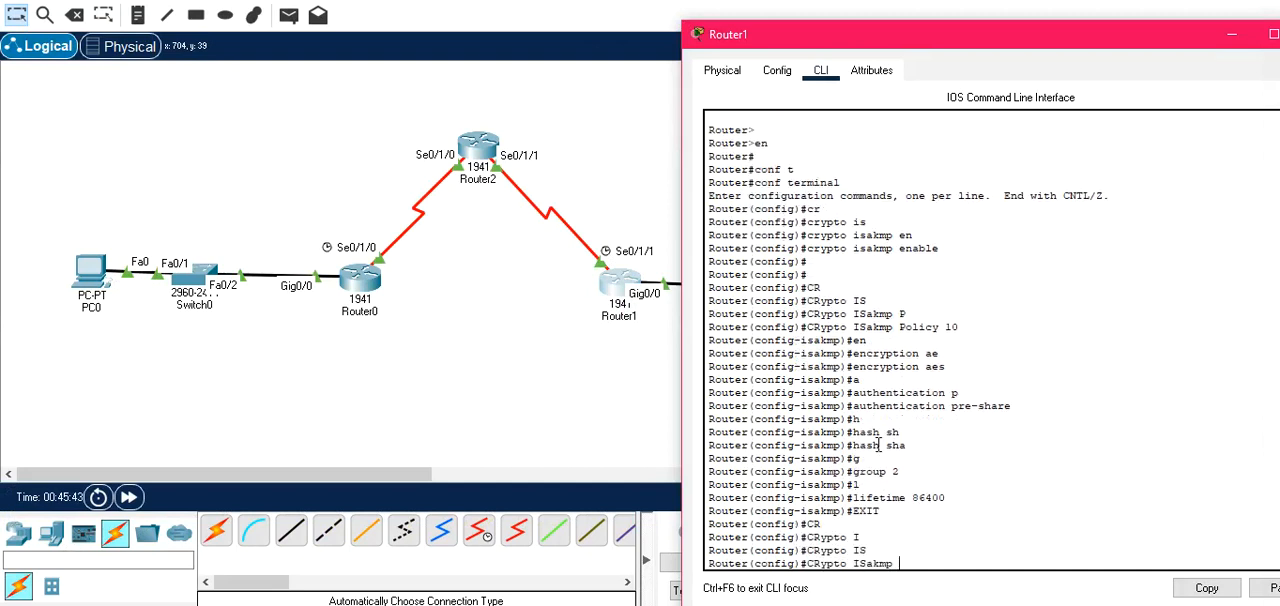
{"action": "type", "text": "K"}
{"action": "key", "text": "Tab"}
{"action": "type", "text": "SSS"}
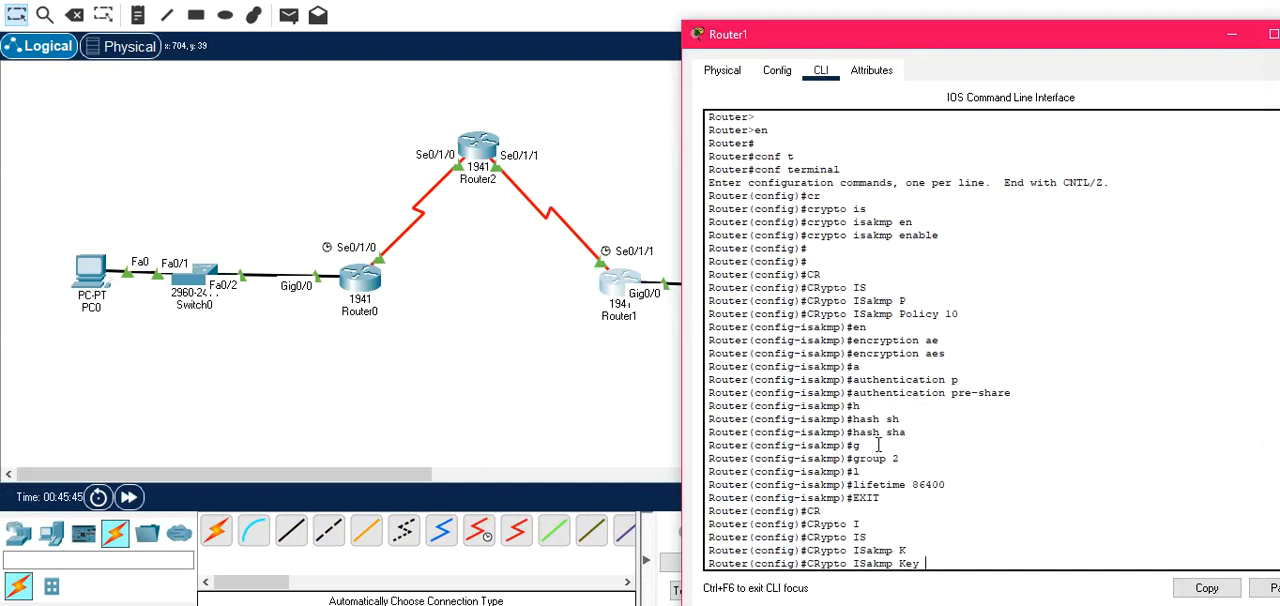
{"action": "key", "text": "BackSpace"}
{"action": "type", "text": "I"}
{"action": "type", "text": " AD"}
{"action": "key", "text": "Tab"}
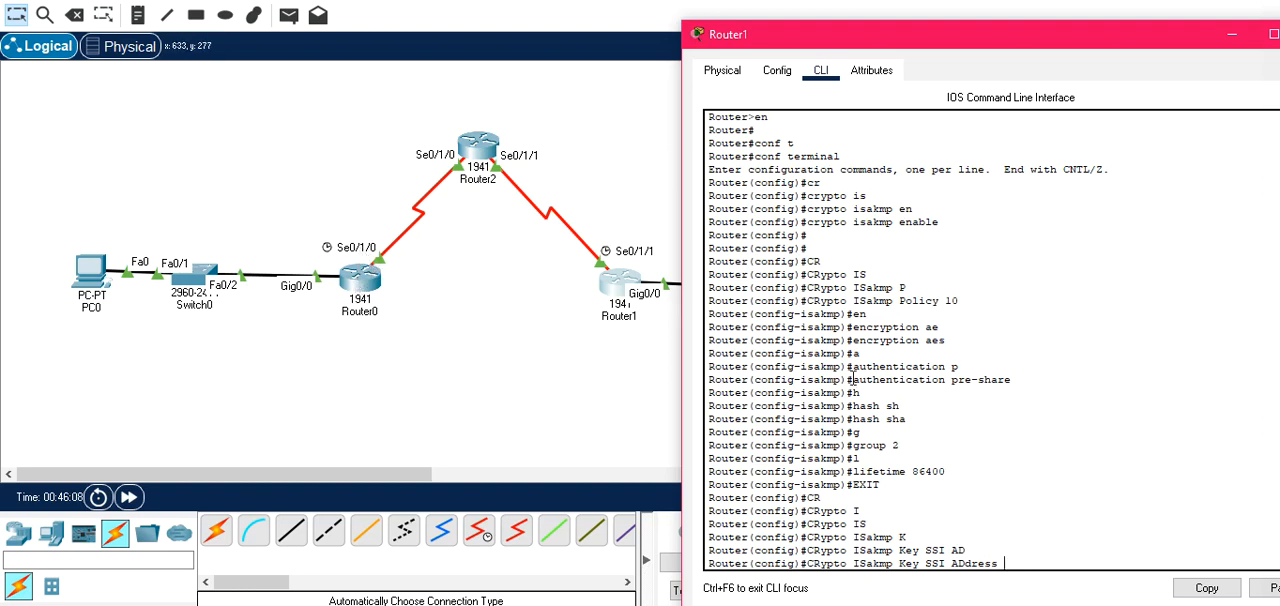
Complete Router1's ISAKMP key command with peer address 101.0.0.253 and run it.
{"action": "type", "text": "101.0.0.253"}
{"action": "key", "text": "Return"}
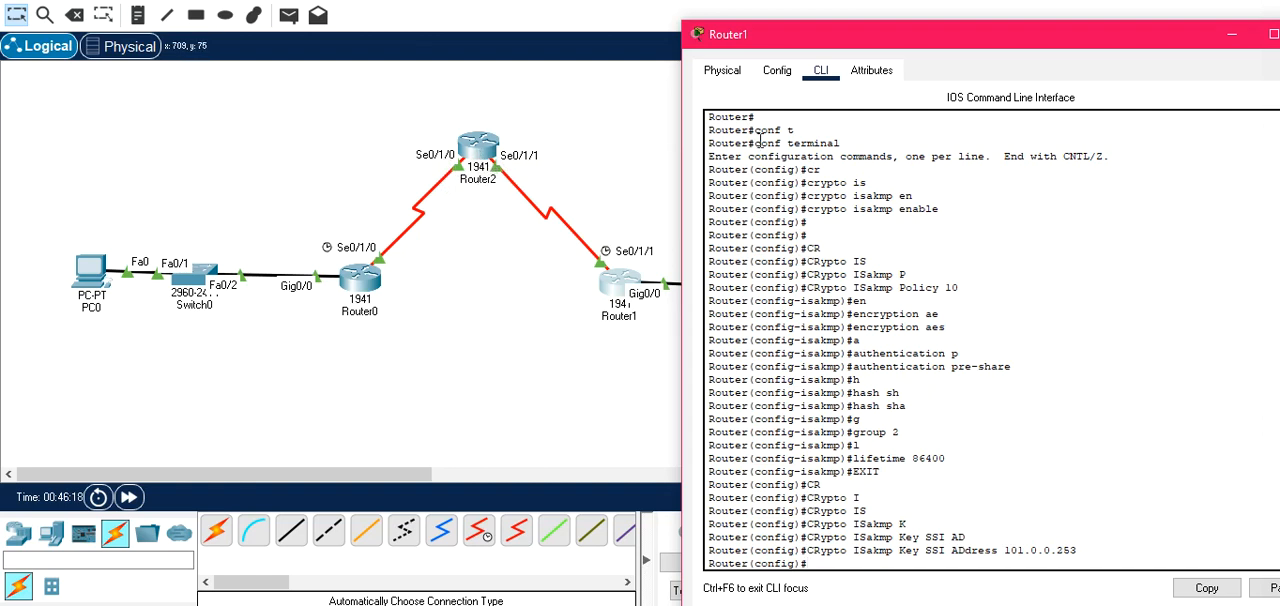
{"action": "key", "text": "Return"}
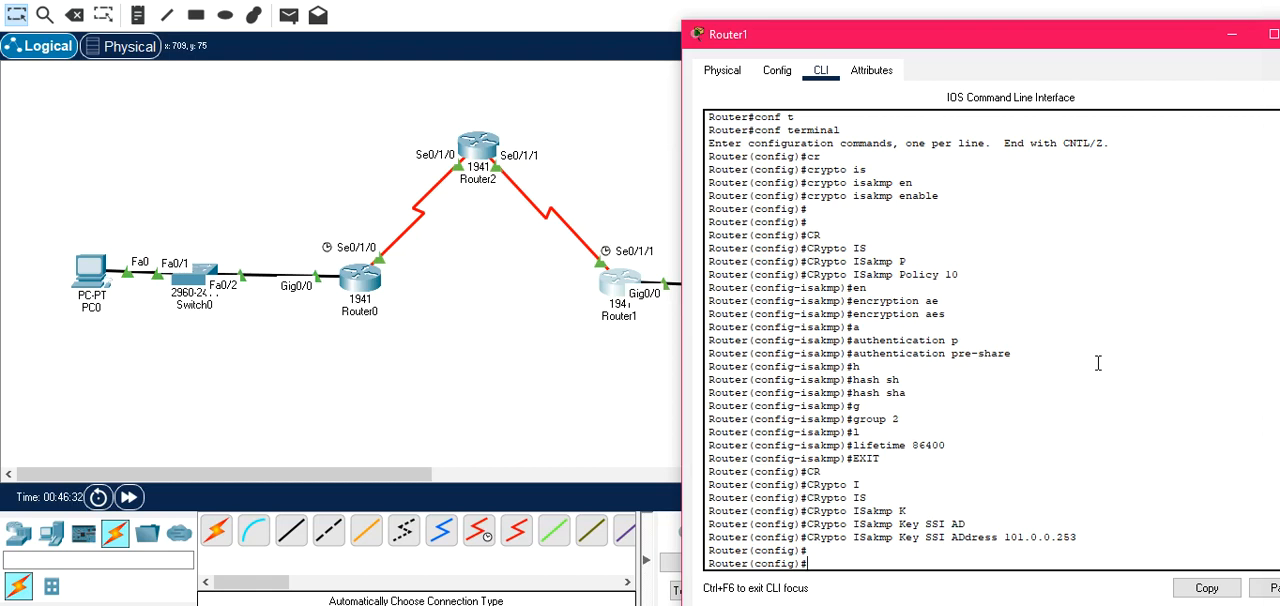
Start a crypto ipsec transform-set command in Router1's global configuration mode.
{"action": "left_click_drag", "start_coordinate": [996, 42], "coordinate": [830, 33]}
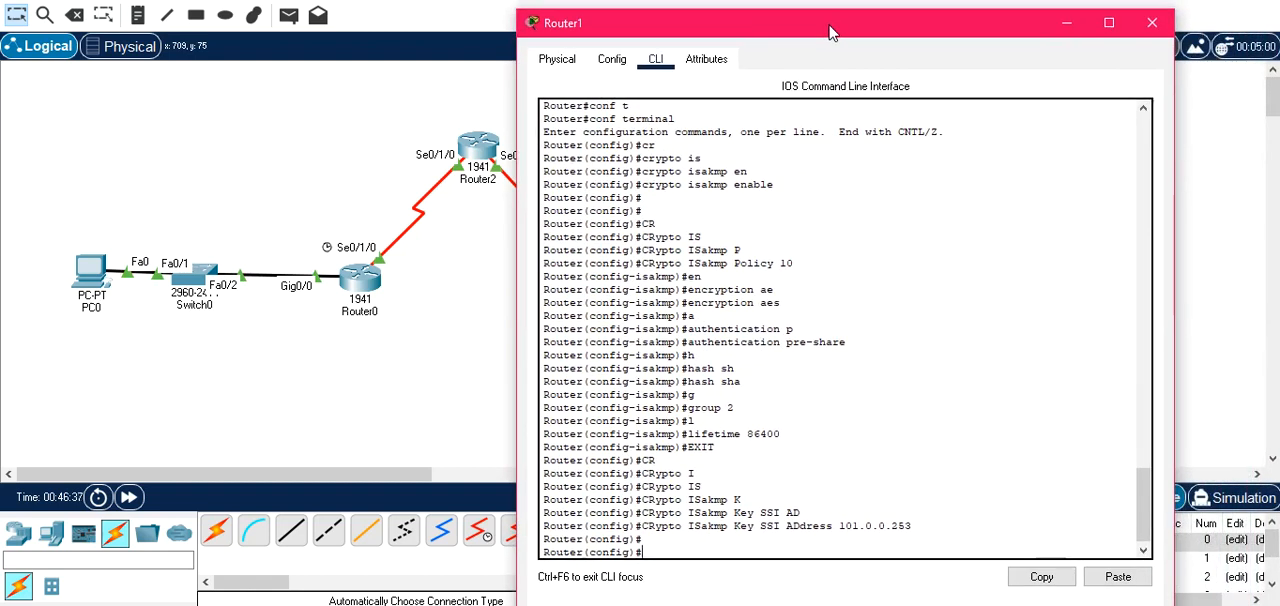
{"action": "left_click_drag", "start_coordinate": [828, 33], "coordinate": [731, 42]}
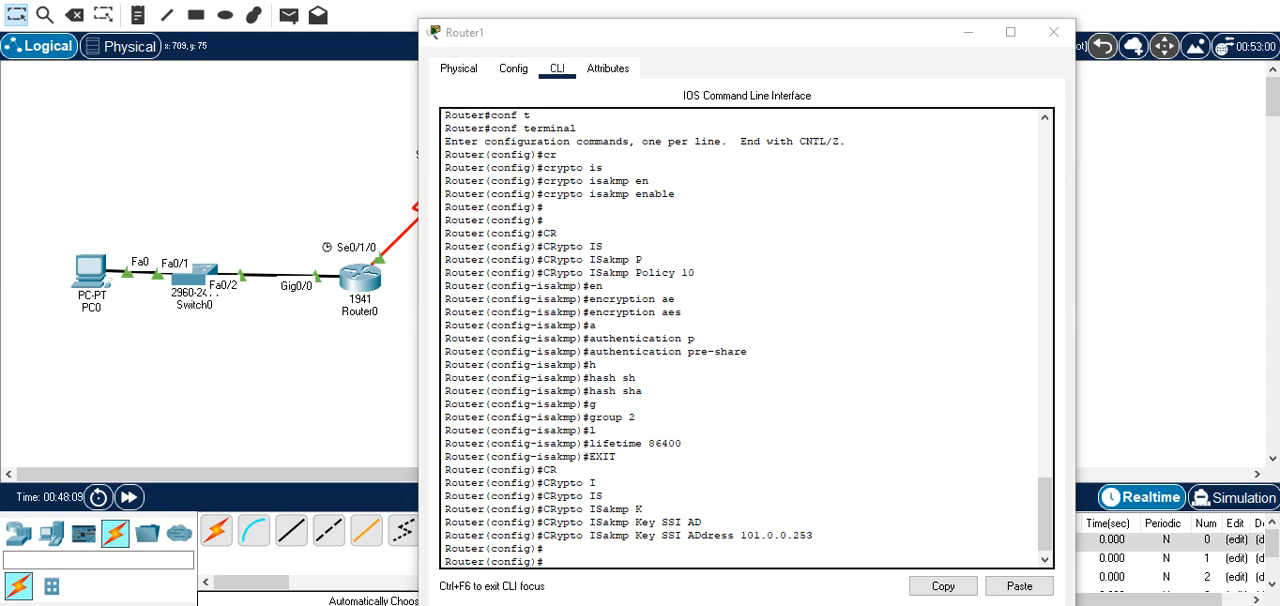
{"action": "left_click", "coordinate": [830, 462]}
{"action": "key", "text": "Return"}
{"action": "type", "text": "CR"}
{"action": "key", "text": "Tab"}
{"action": "type", "text": "IPP"}
{"action": "key", "text": "Tab"}
{"action": "key", "text": "BackSpace"}
{"action": "key", "text": "Tab"}
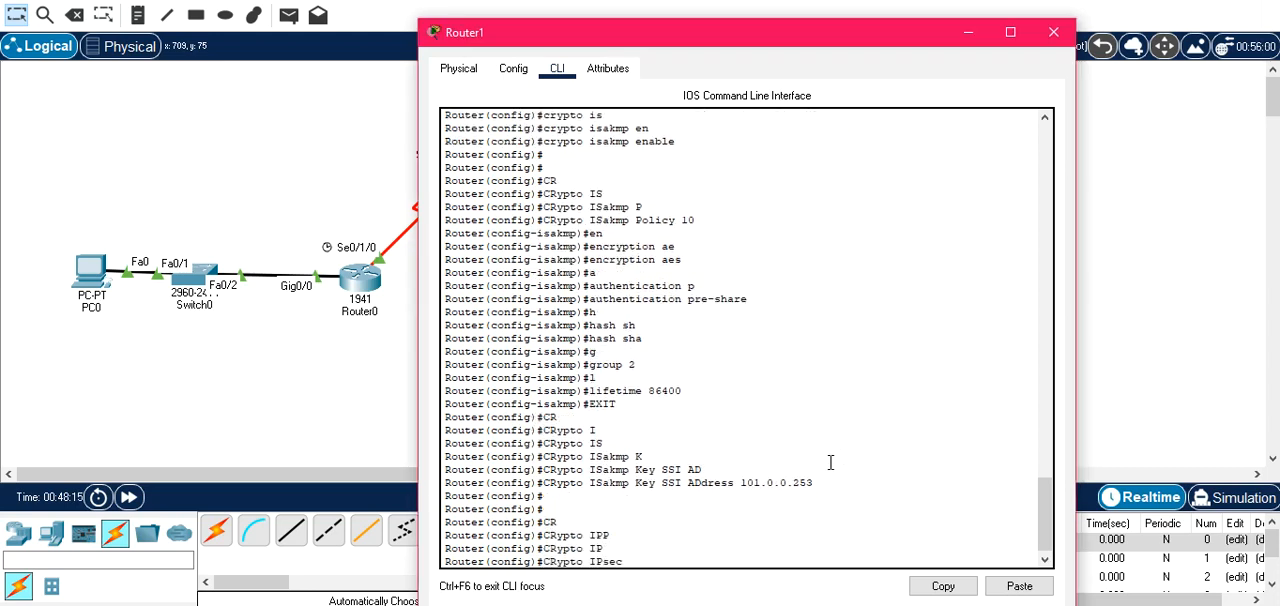
{"action": "type", "text": "T"}
{"action": "key", "text": "Tab"}
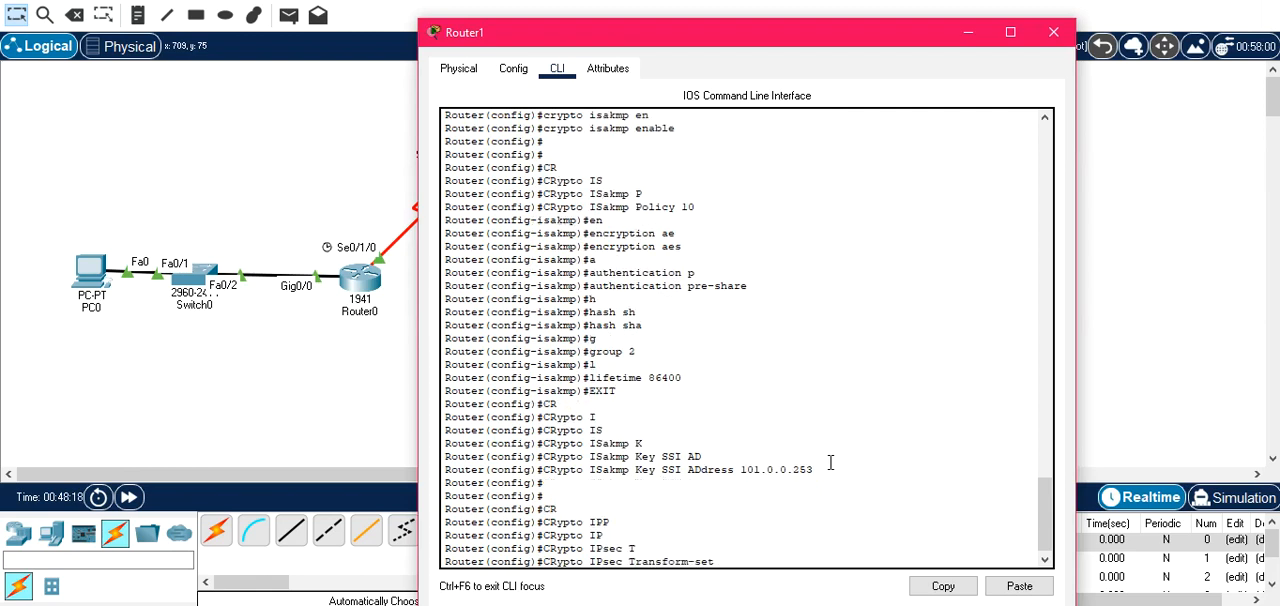
Complete Router1's IPsec transform-set command with the name VPN and the transforms esp-aes and esp-sha-hmac, and run it.
{"action": "type", "text": "VPN"}
{"action": "type", "text": "esp-a"}
{"action": "key", "text": "Tab"}
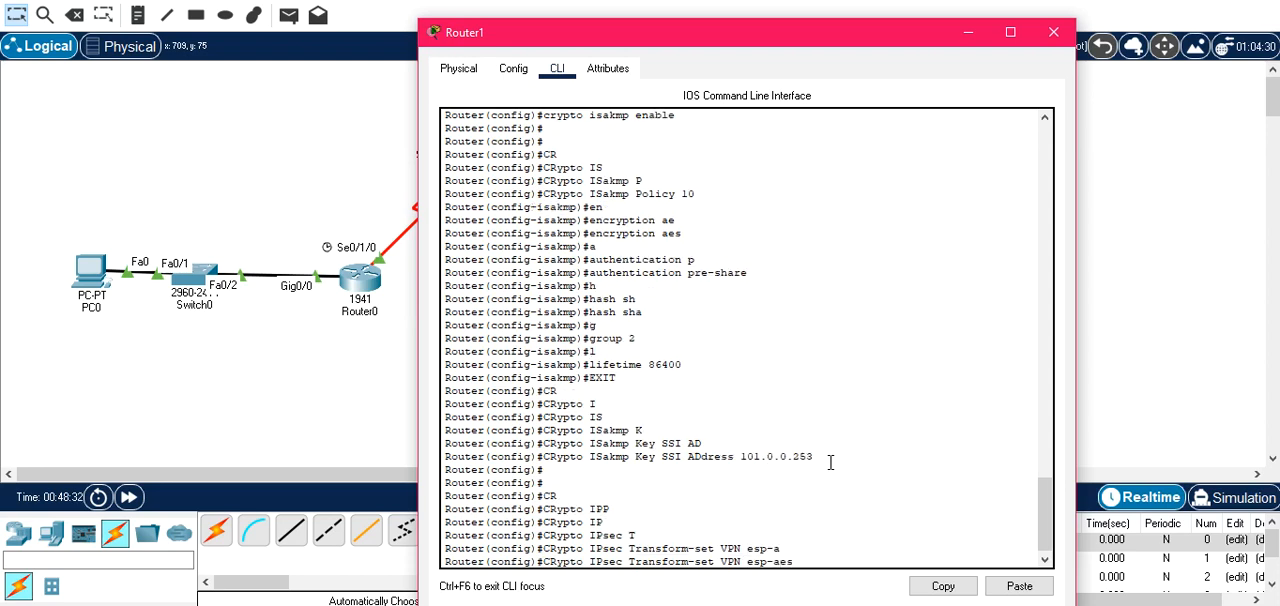
{"action": "type", "text": "esp-"}
{"action": "key", "text": "Tab"}
{"action": "type", "text": "s"}
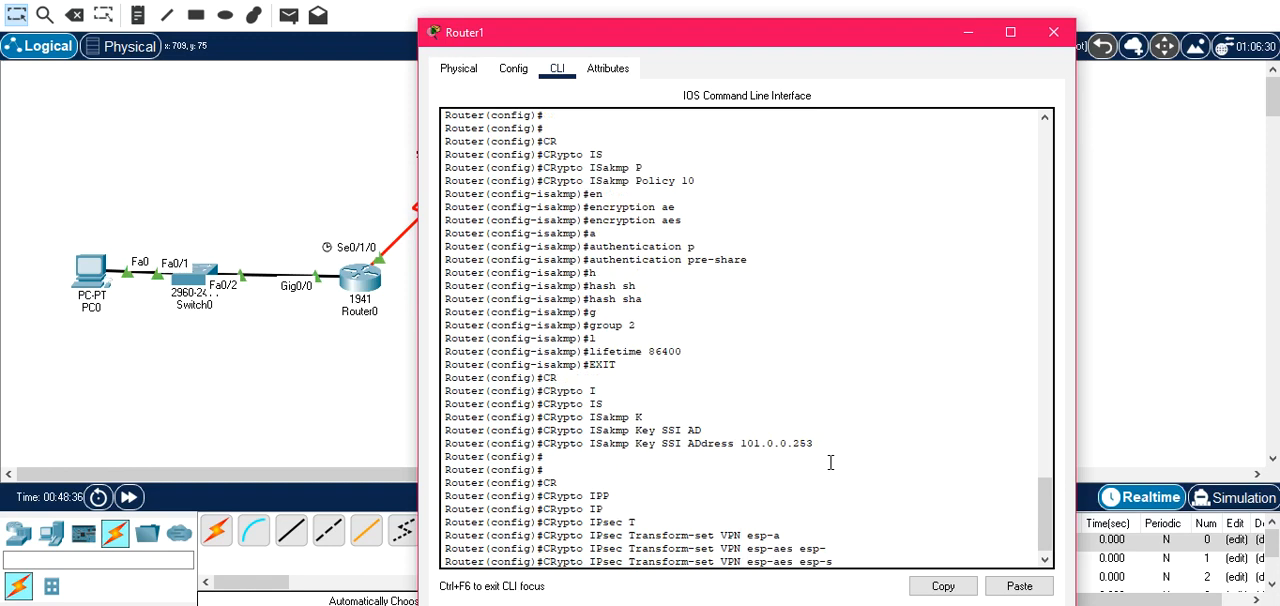
{"action": "type", "text": "h"}
{"action": "key", "text": "Tab"}
{"action": "key", "text": "Return"}
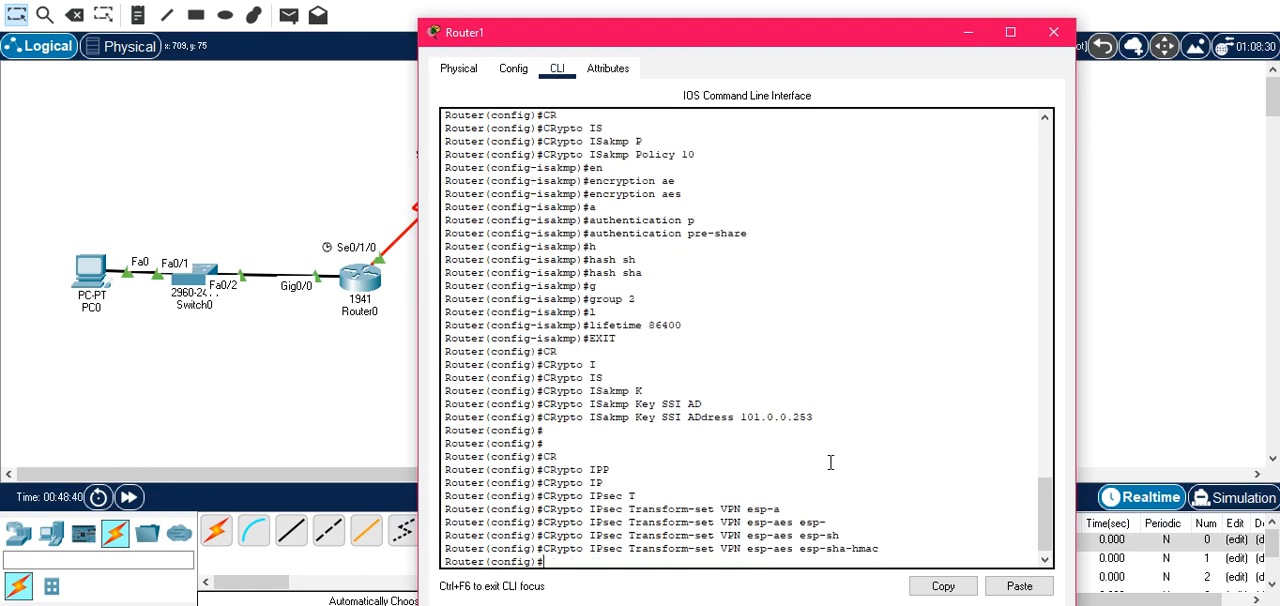
Set Router1's global IPsec security-association lifetime to 86400 seconds, checking the command's allowed range in the inline help.
{"action": "type", "text": "cr"}
{"action": "key", "text": "Tab"}
{"action": "type", "text": "ip"}
{"action": "key", "text": "Tab"}
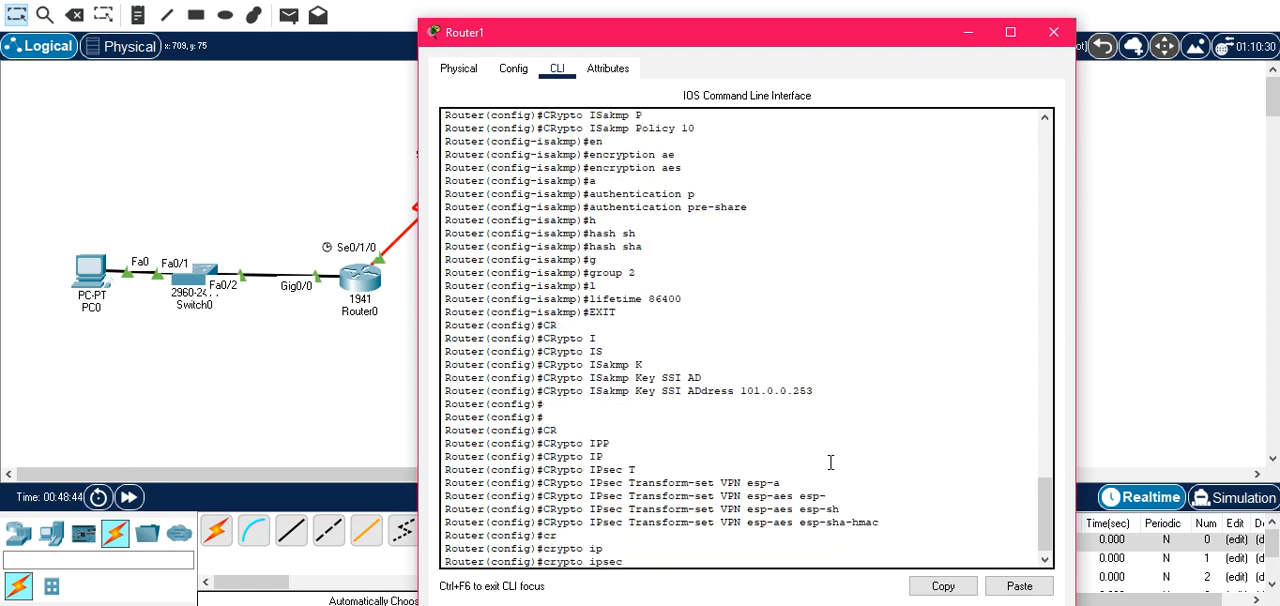
{"action": "type", "text": "s"}
{"action": "key", "text": "Tab"}
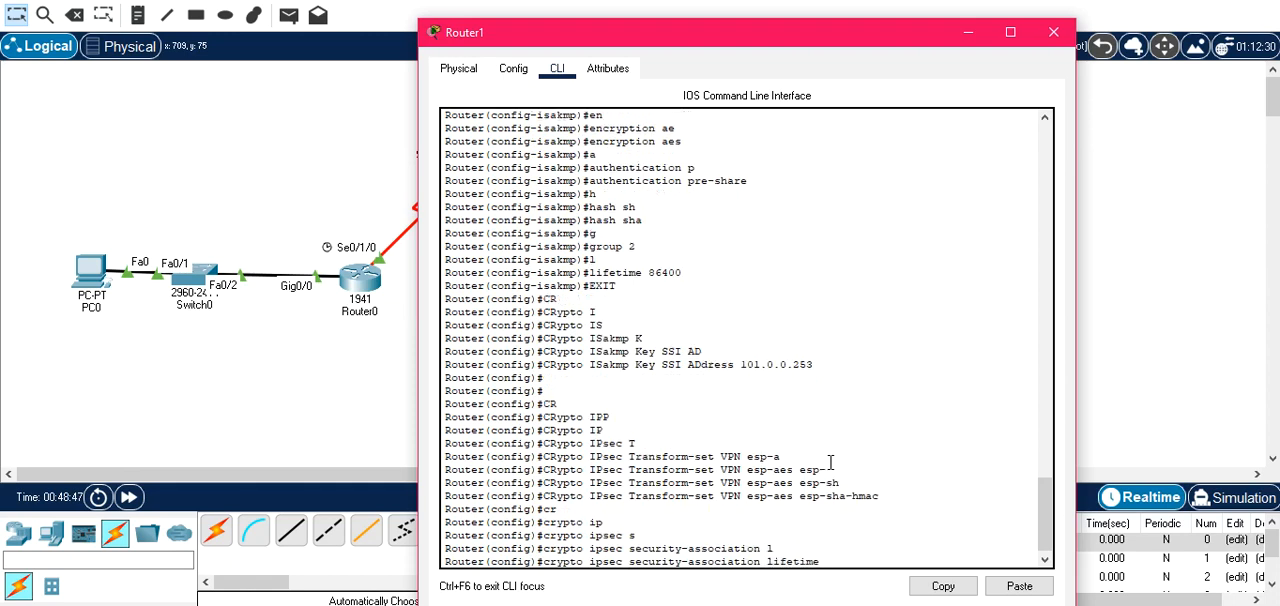
{"action": "type", "text": "s"}
{"action": "key", "text": "Tab"}
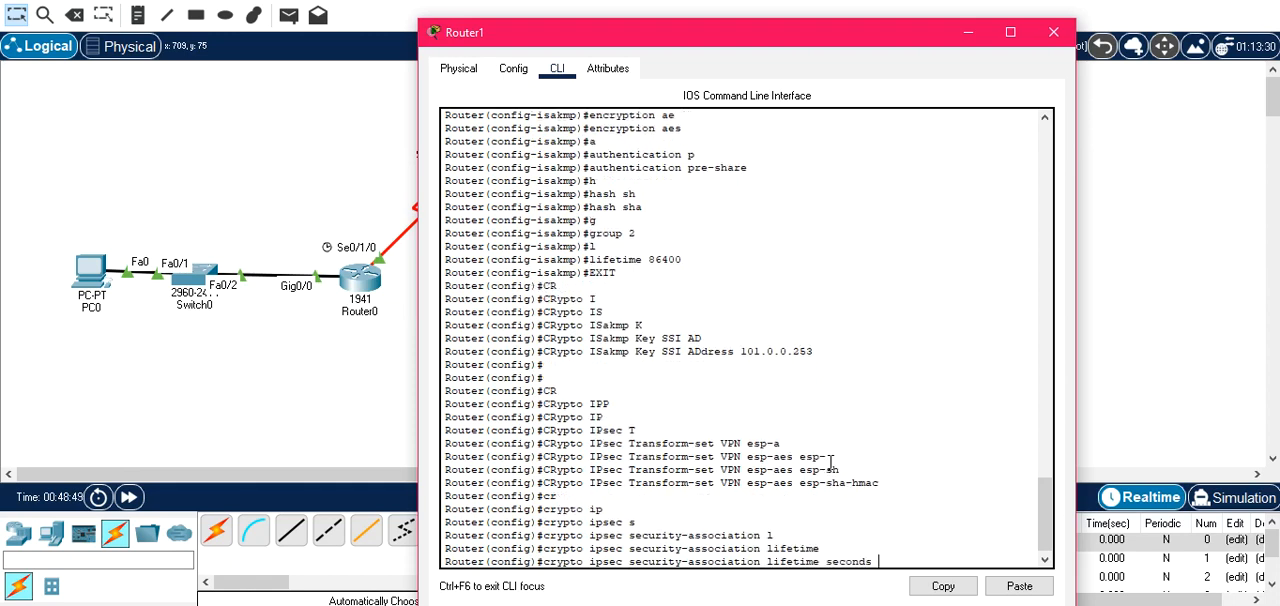
{"action": "type", "text": "?"}
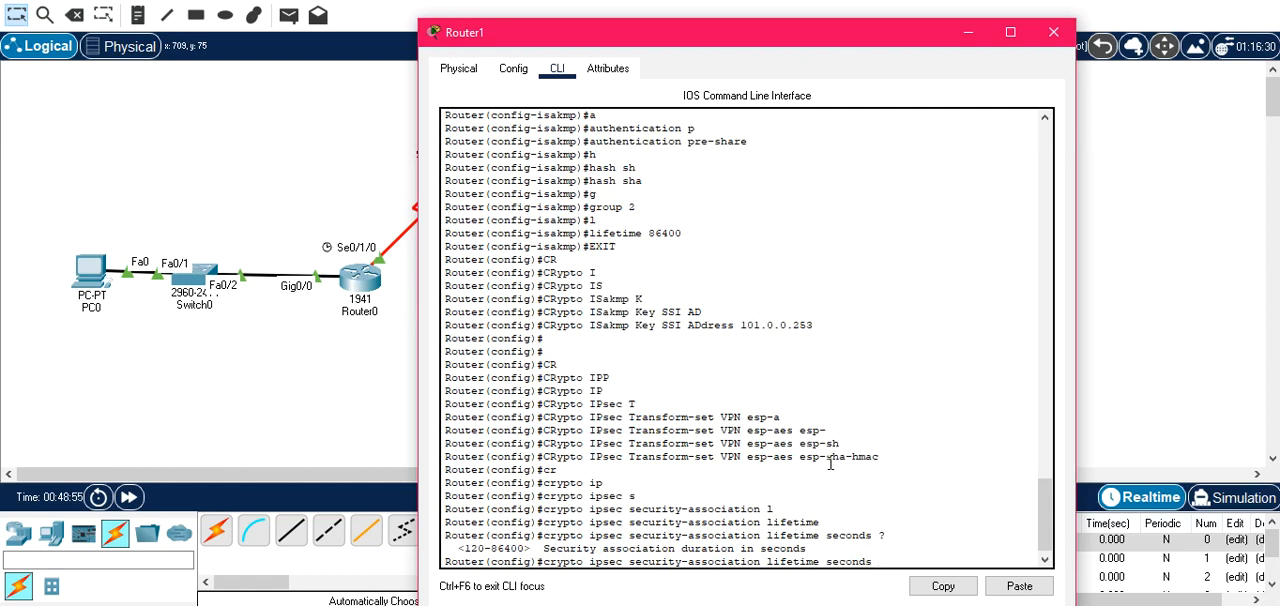
{"action": "type", "text": "86400"}
{"action": "key", "text": "Return"}
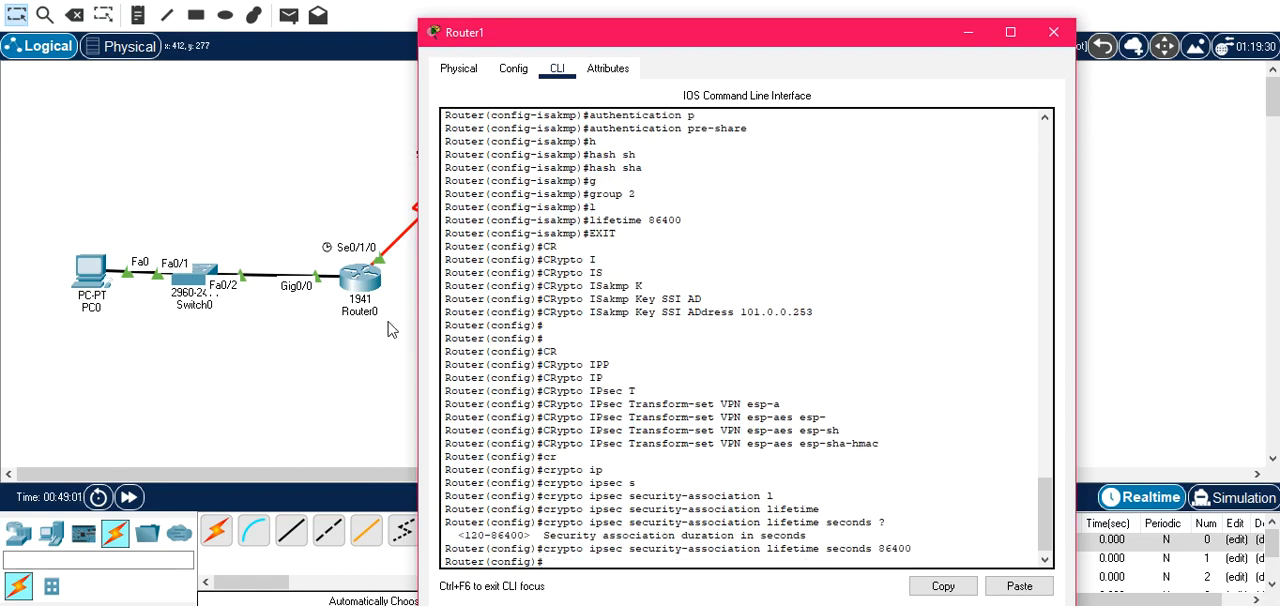
Switch to Router0's command line at a fresh global configuration prompt.
{"action": "left_click", "coordinate": [342, 347]}
{"action": "left_click", "coordinate": [613, 297]}
{"action": "left_click", "coordinate": [368, 276]}
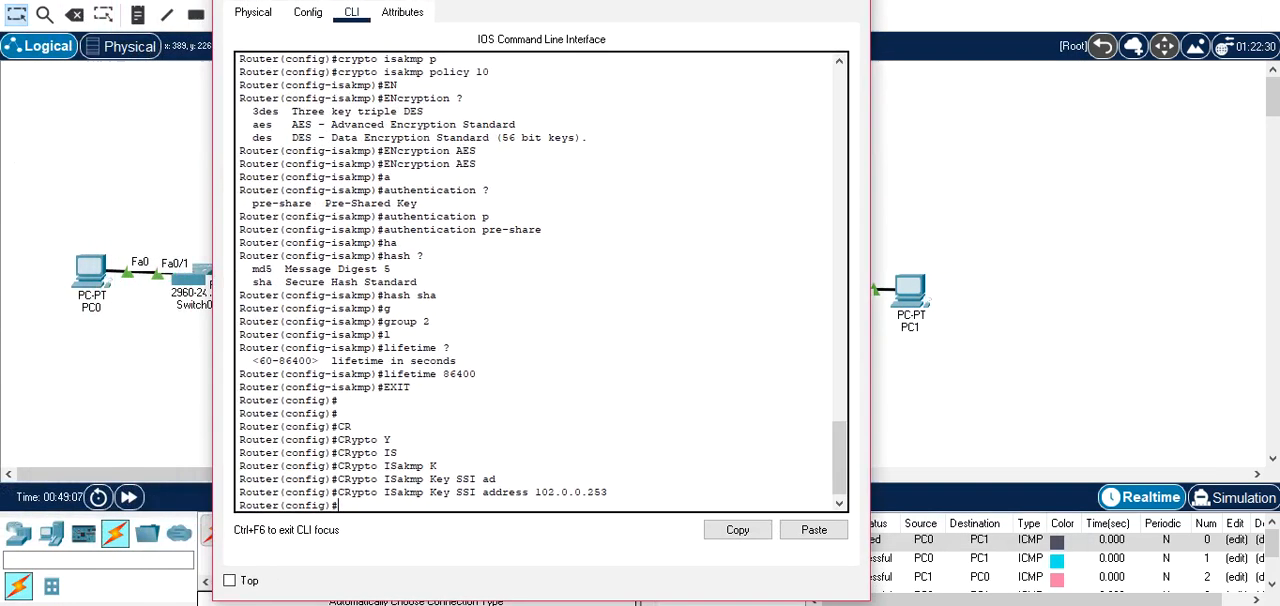
{"action": "key", "text": "Return"}
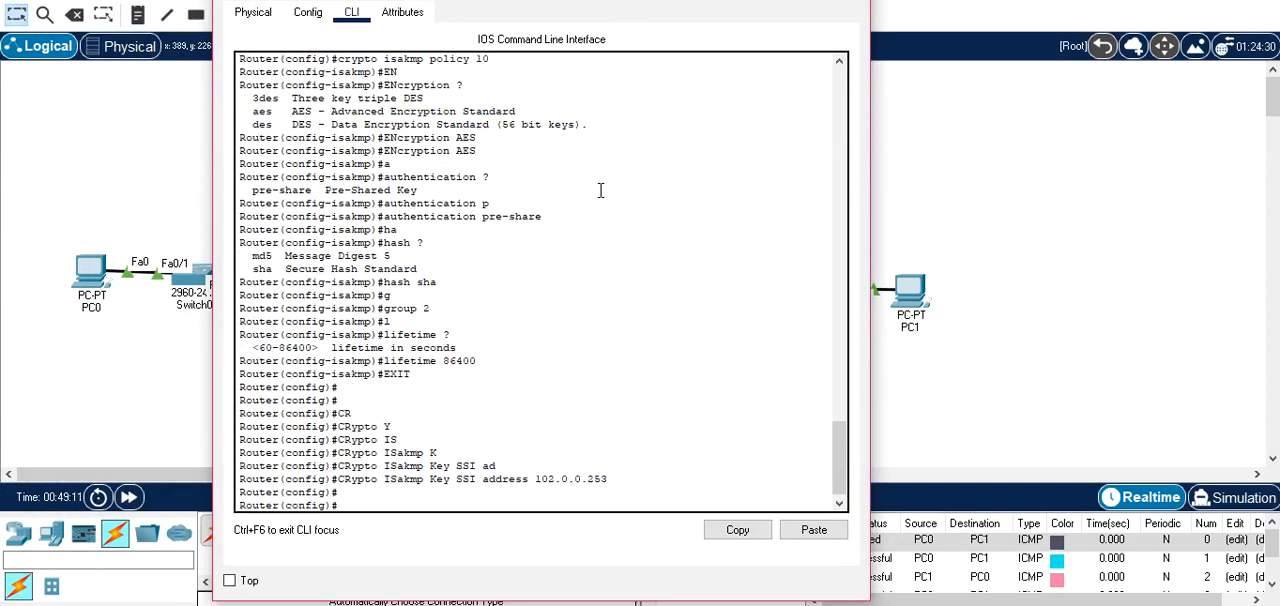
Write Router0's crypto ipsec transform-set command up to the set name VPN.
{"action": "type", "text": "CR"}
{"action": "key", "text": "Tab"}
{"action": "type", "text": "I"}
{"action": "key", "text": "Tab"}
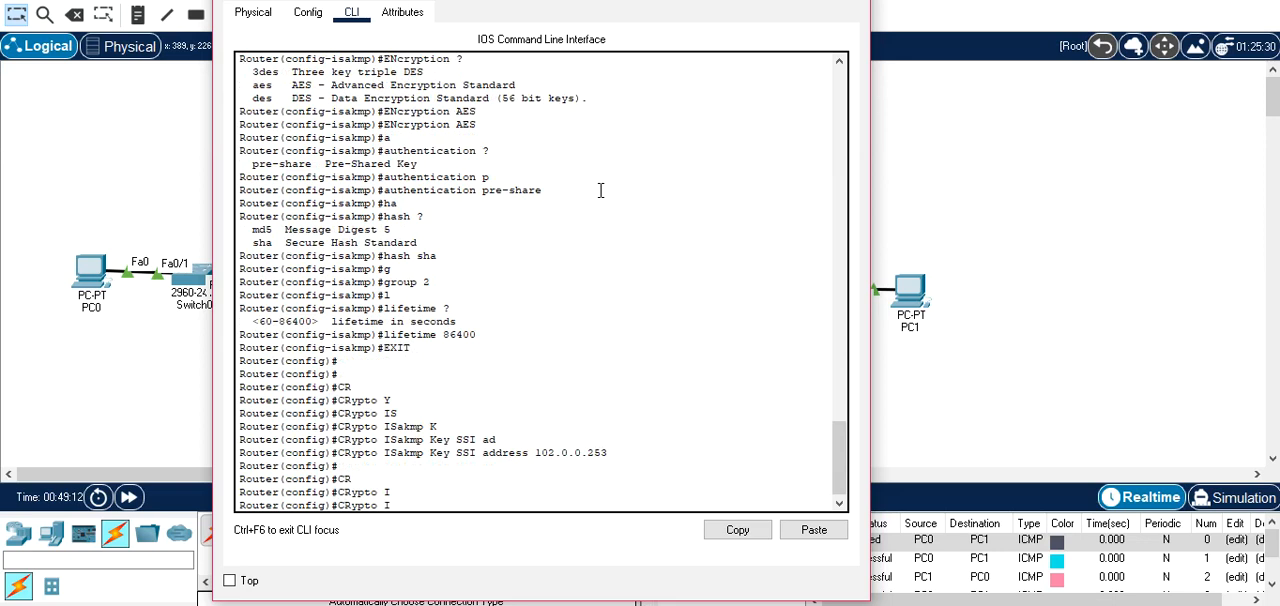
{"action": "type", "text": "Psec"}
{"action": "key", "text": "Tab"}
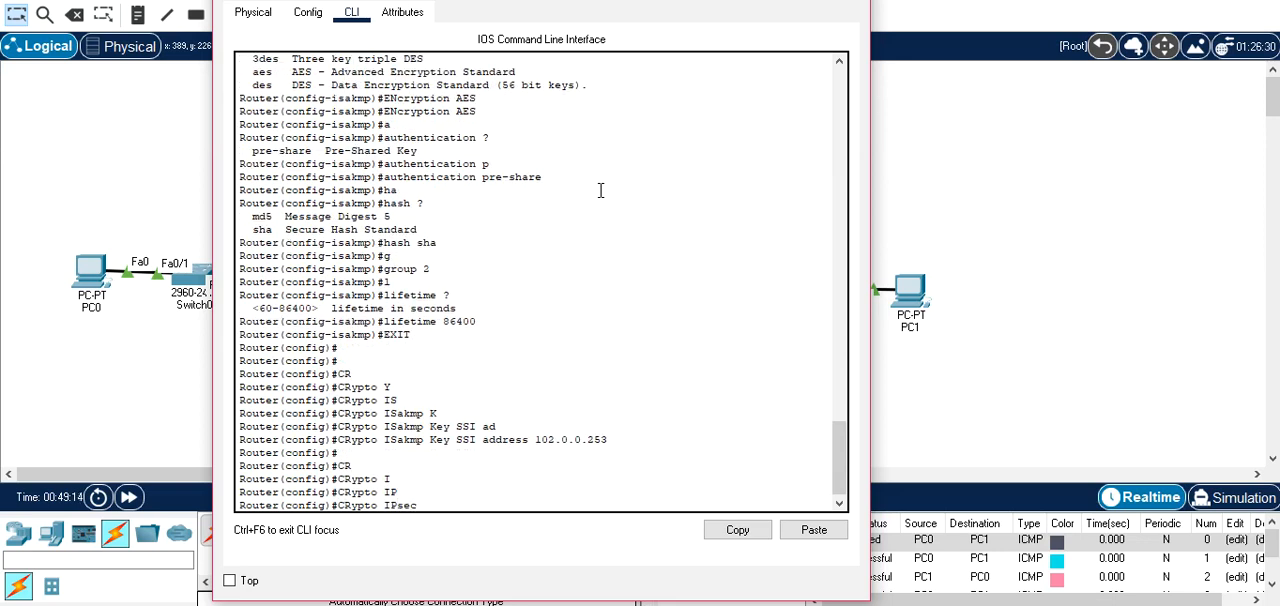
{"action": "type", "text": "T"}
{"action": "key", "text": "Tab"}
{"action": "type", "text": "VPN"}
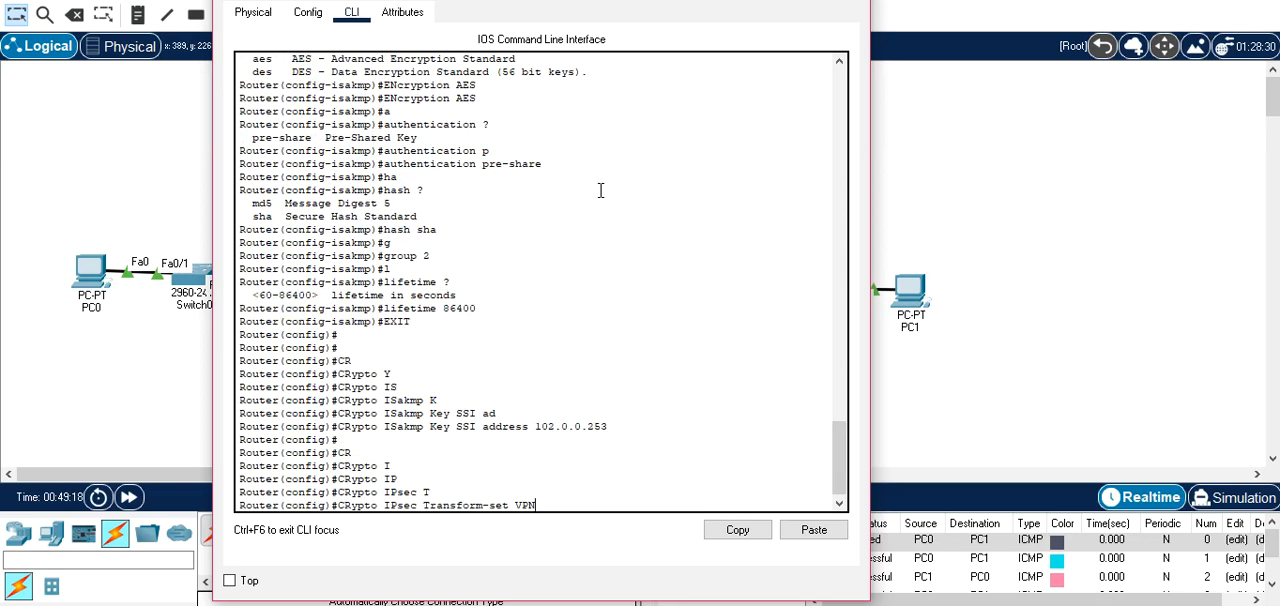
{"action": "type", "text": " esp-"}
Complete Router0's VPN transform set with esp-aes and esp-sha-hmac and run the command.
{"action": "key", "text": "Tab"}
{"action": "type", "text": "a"}
{"action": "key", "text": "Tab"}
{"action": "type", "text": "esp-sh"}
{"action": "key", "text": "Tab"}
{"action": "key", "text": "Return"}
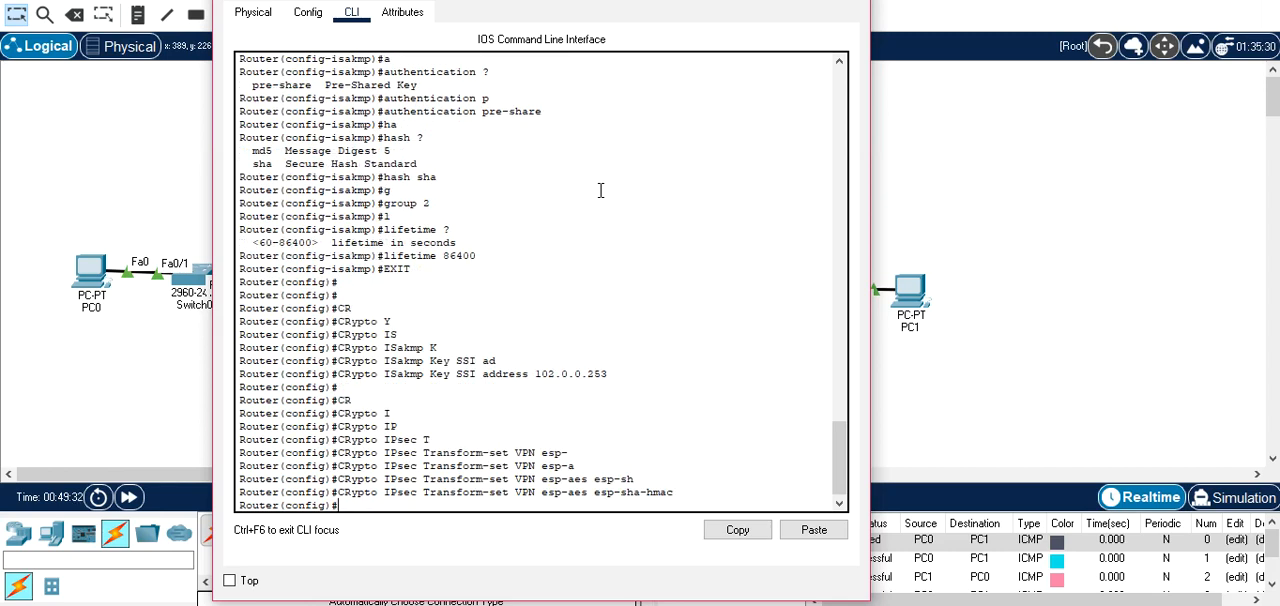
Start another crypto ipsec command in Router0's global configuration mode.
{"action": "type", "text": "cr"}
{"action": "key", "text": "Tab"}
{"action": "type", "text": "ip"}
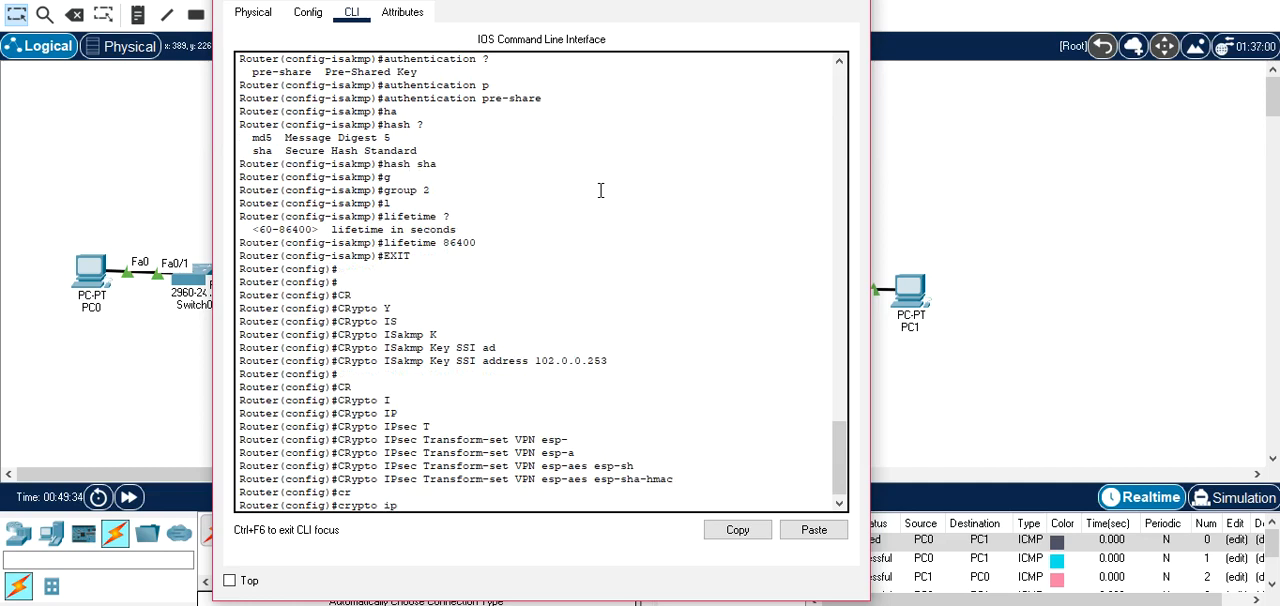
{"action": "key", "text": "Tab"}
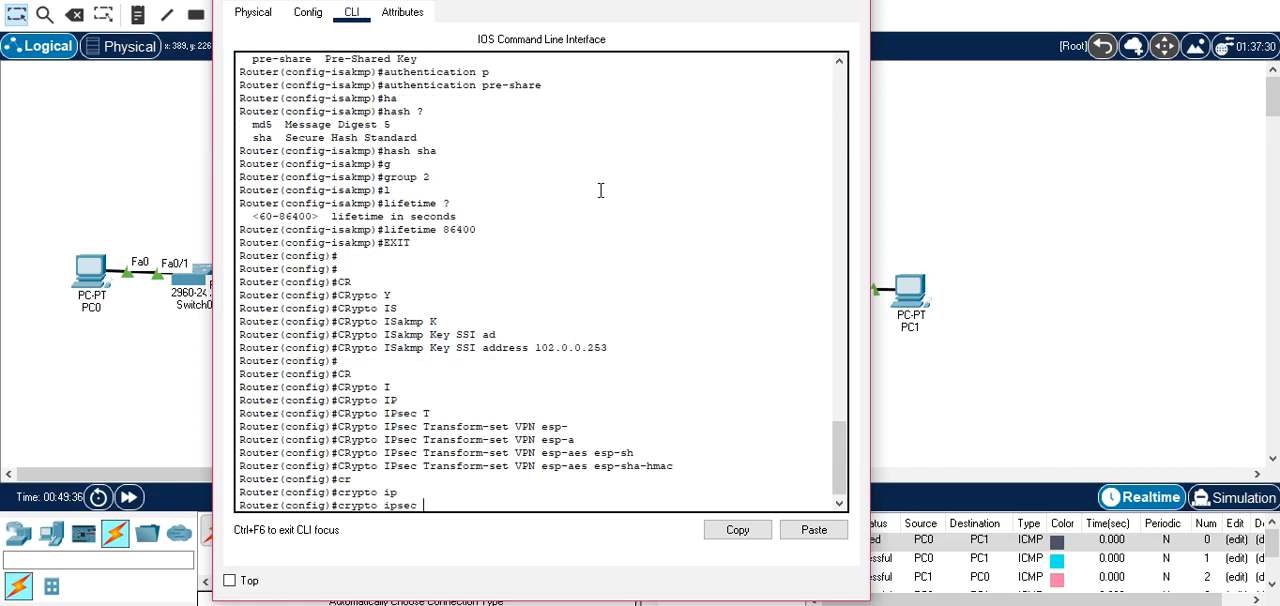
{"action": "type", "text": "t"}
{"action": "key", "text": "Tab"}
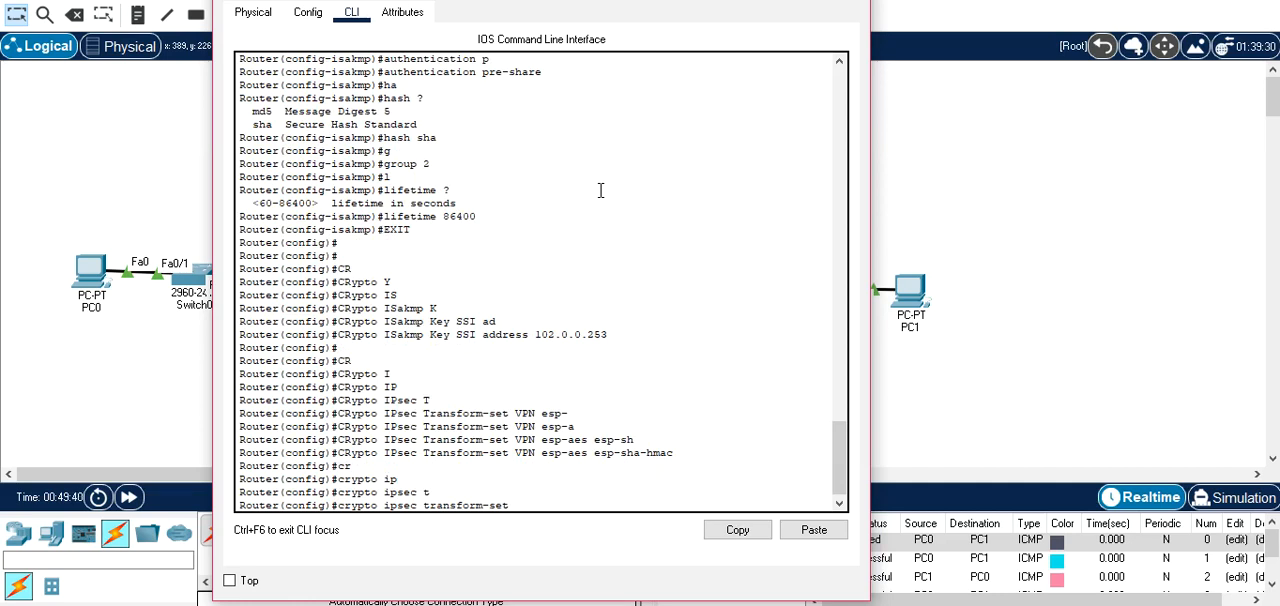
{"action": "key", "text": "BackSpace"}
{"action": "key", "text": "BackSpace"}
{"action": "key", "text": "BackSpace"}
{"action": "key", "text": "BackSpace"}
{"action": "key", "text": "BackSpace"}
{"action": "key", "text": "BackSpace"}
{"action": "key", "text": "BackSpace"}
{"action": "key", "text": "BackSpace"}
{"action": "key", "text": "BackSpace"}
{"action": "key", "text": "BackSpace"}
{"action": "key", "text": "BackSpace"}
{"action": "key", "text": "BackSpace"}
{"action": "key", "text": "BackSpace"}
{"action": "key", "text": "BackSpace"}
Complete the crypto ipsec command on Router0 with a security-association lifetime of 86400 seconds and run it.
{"action": "type", "text": "s"}
{"action": "key", "text": "Tab"}
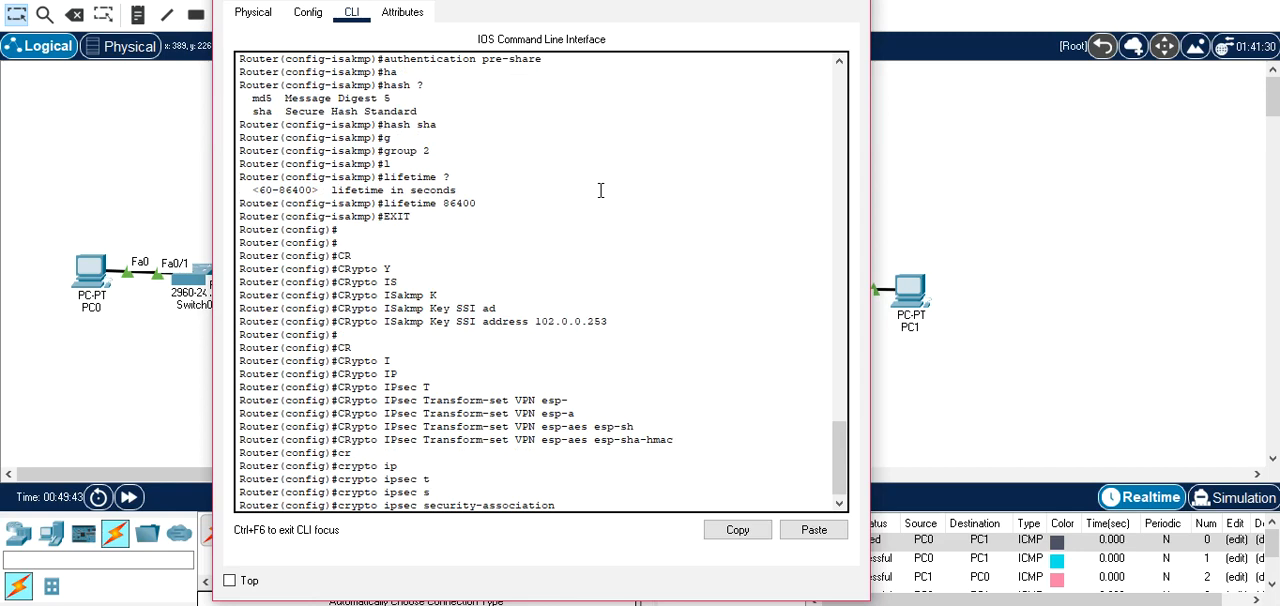
{"action": "key", "text": "Tab"}
{"action": "key", "text": "Tab"}
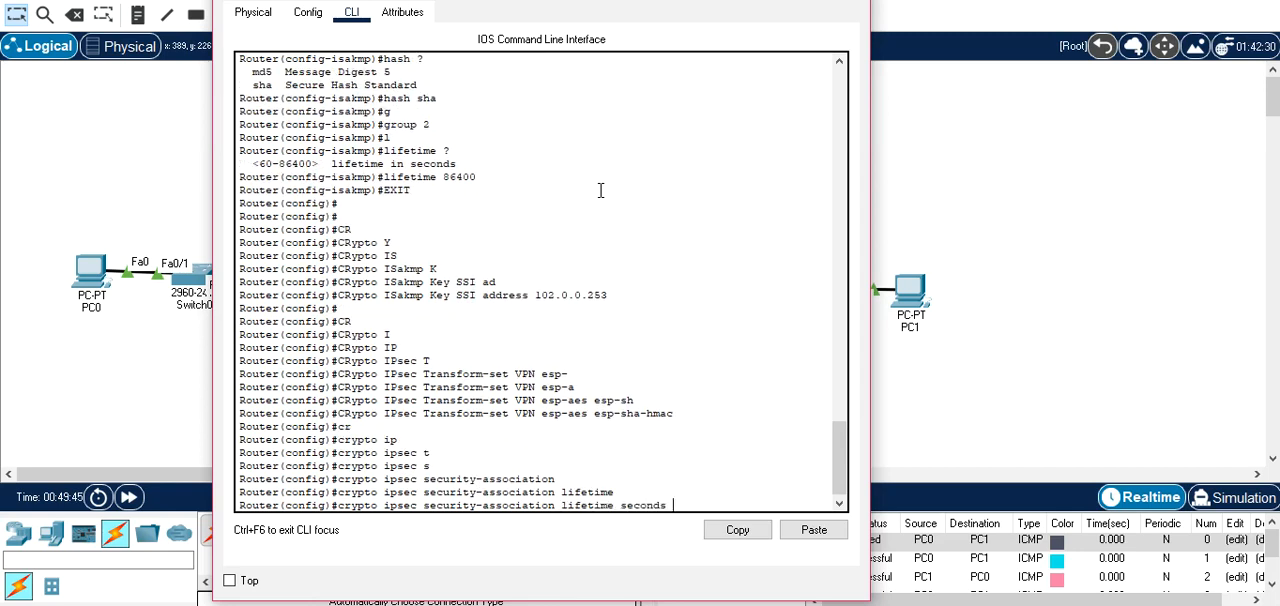
{"action": "type", "text": "86400"}
{"action": "key", "text": "Return"}
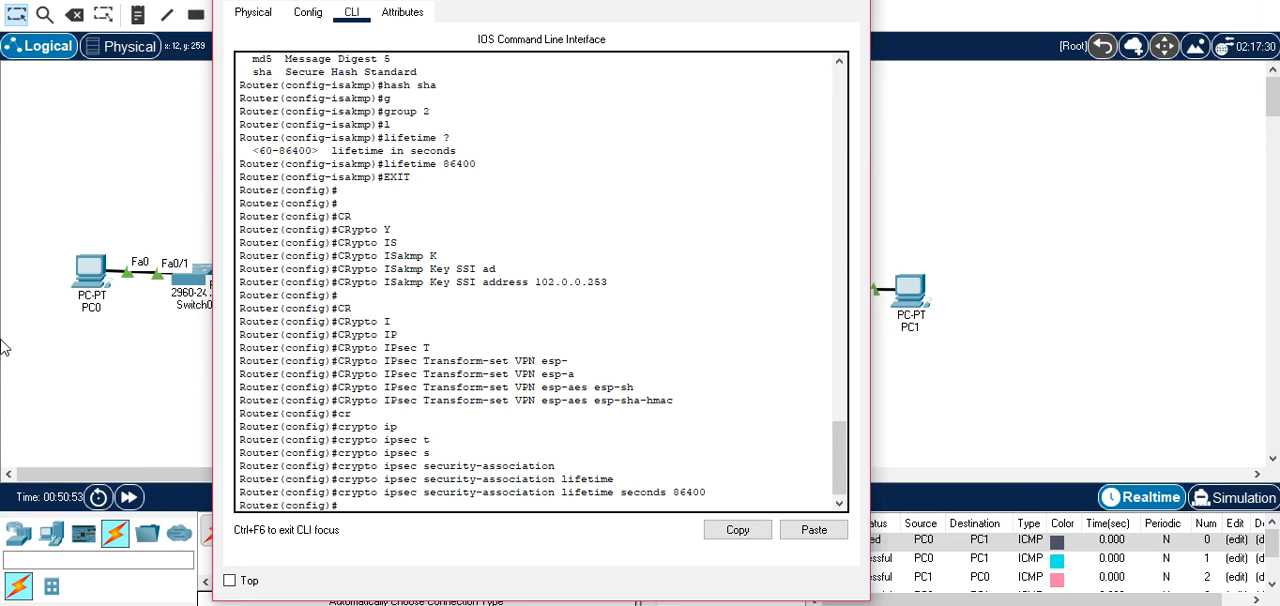
Create an extended IP access list named VPN on Router0.
{"action": "type", "text": "IP AC"}
{"action": "key", "text": "Tab"}
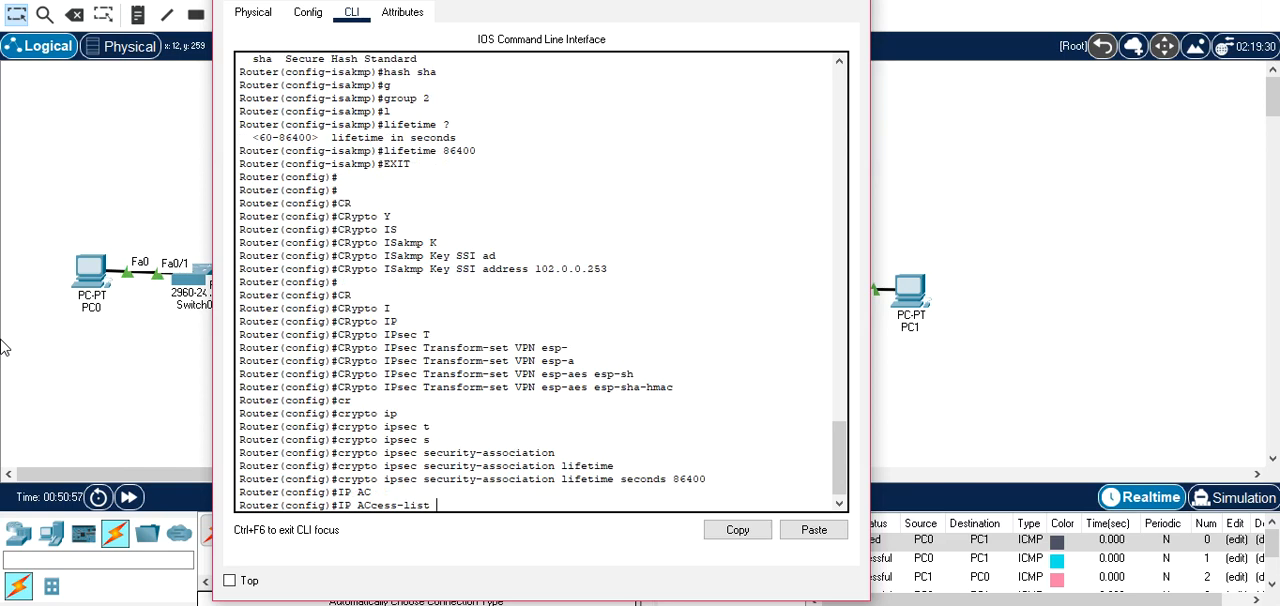
{"action": "type", "text": "E"}
{"action": "key", "text": "Tab"}
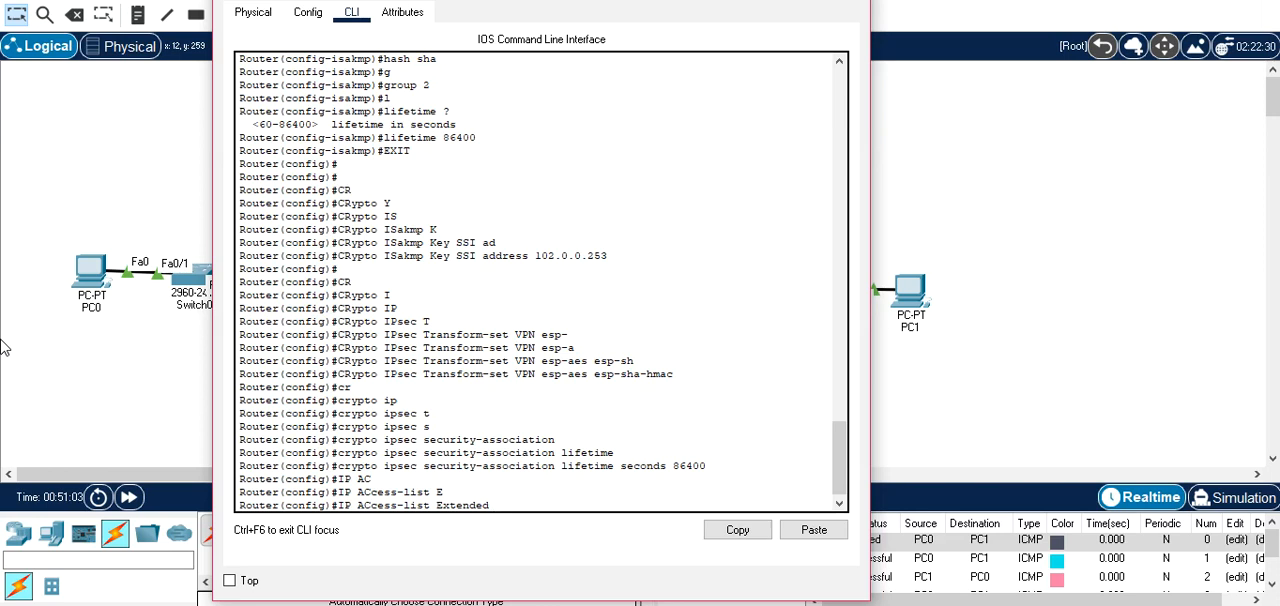
{"action": "type", "text": "VPN"}
{"action": "key", "text": "Return"}
In Router0's VPN access list, write a permit ip entry with source 10.0.0.0 and wildcard 0.255.255.255.
{"action": "type", "text": "perm"}
{"action": "key", "text": "Tab"}
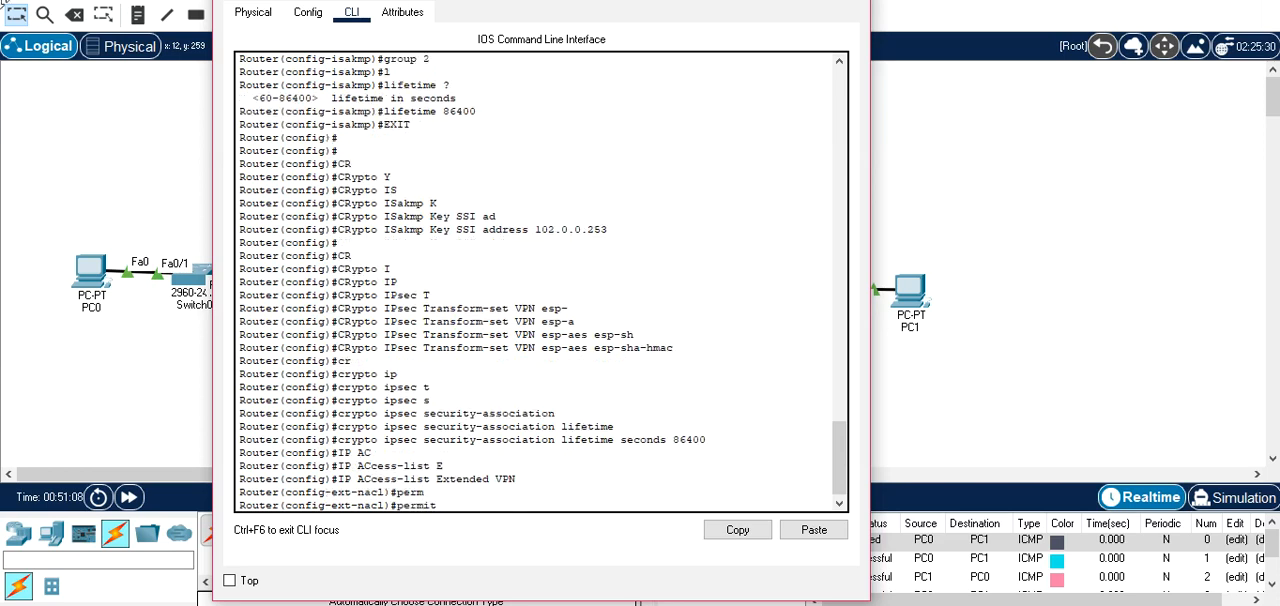
{"action": "left_click_drag", "start_coordinate": [382, 0], "coordinate": [692, 8]}
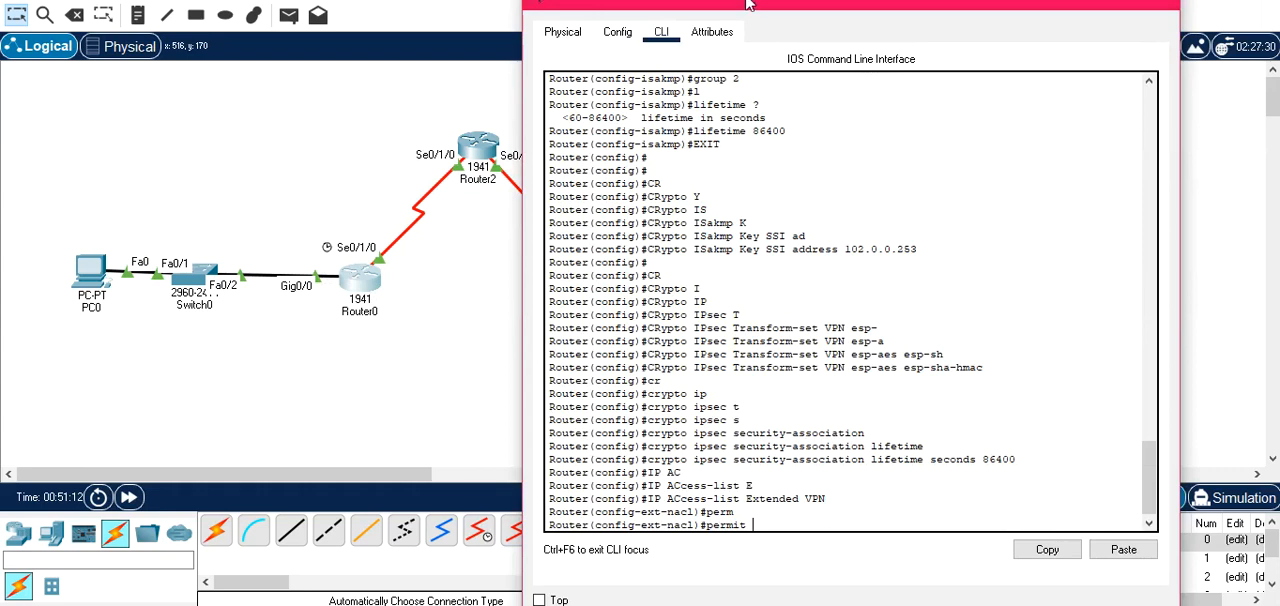
{"action": "left_click_drag", "start_coordinate": [743, 0], "coordinate": [504, 2]}
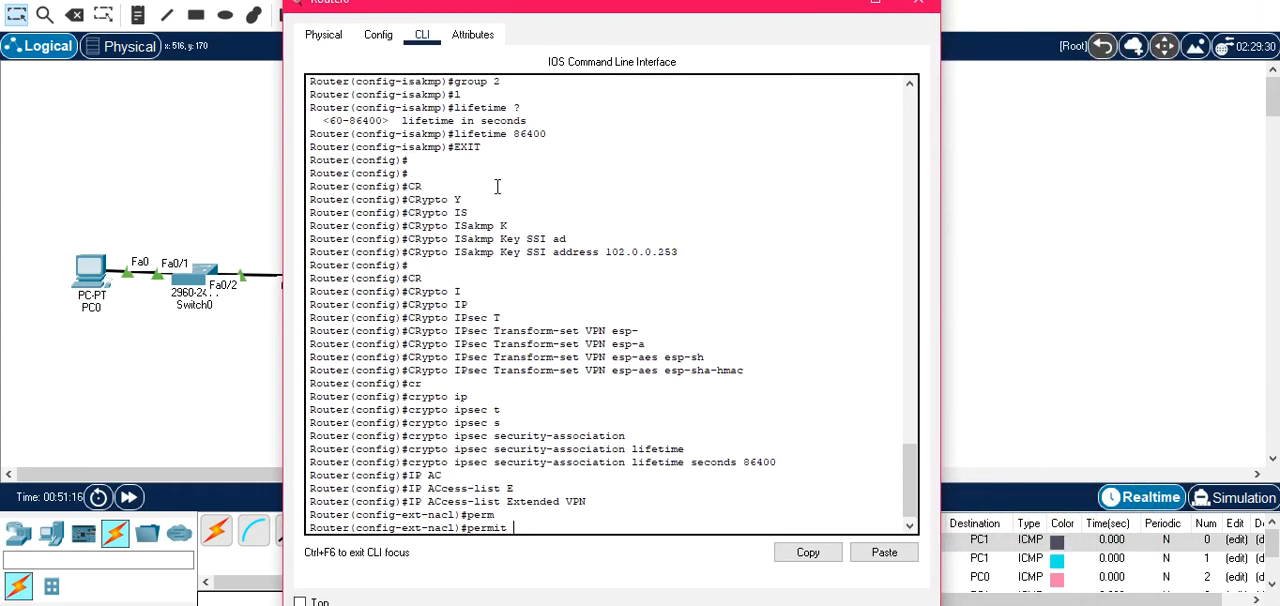
{"action": "type", "text": "ip"}
{"action": "key", "text": "Tab"}
{"action": "type", "text": "10."}
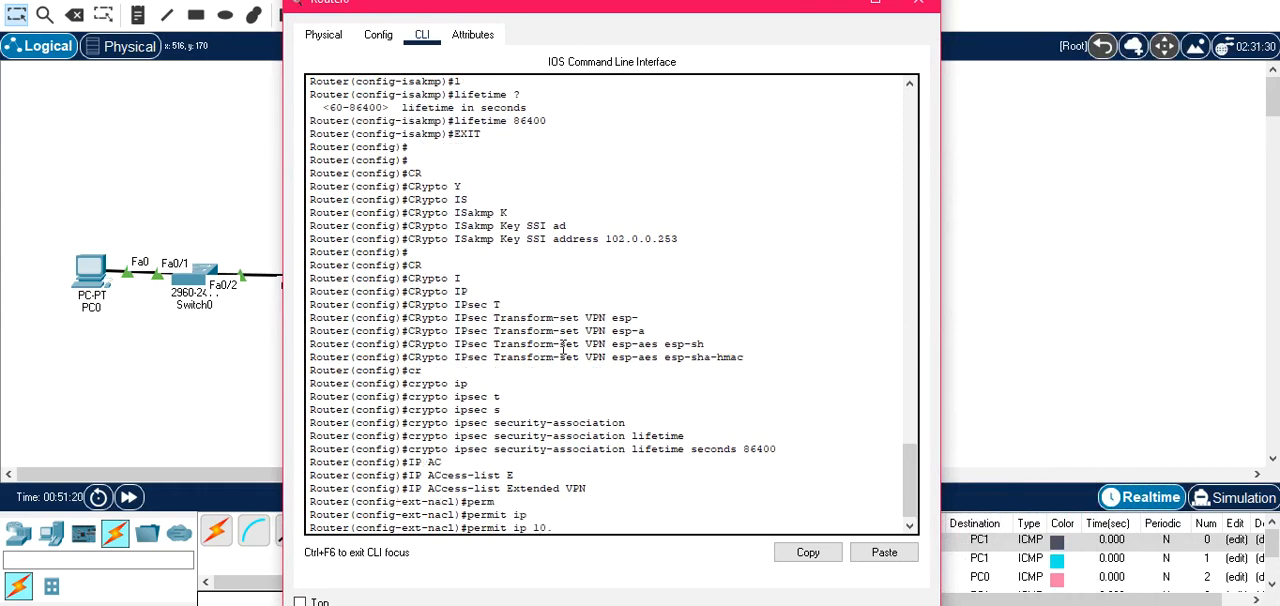
{"action": "type", "text": "0.0.0 0.255.255.255 30.0.0.0 0.25"}
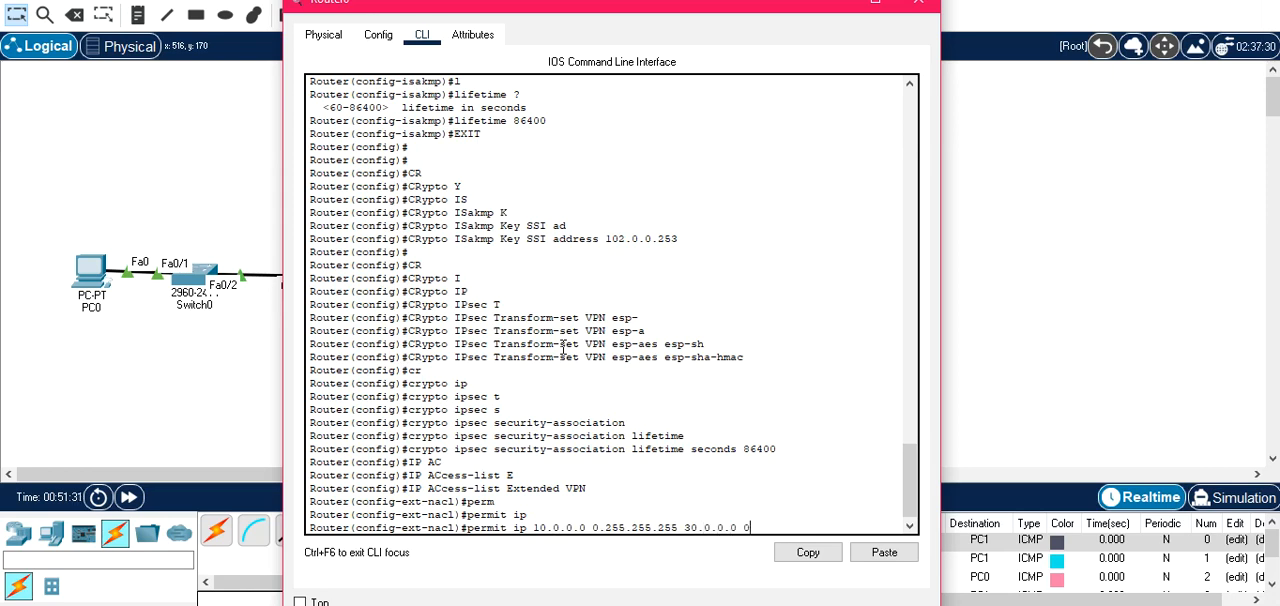
Complete the permit entry with destination 30.0.0.0 and wildcard 0.255.255.255, and run it.
{"action": "type", "text": "5.255.255"}
{"action": "key", "text": "Return"}
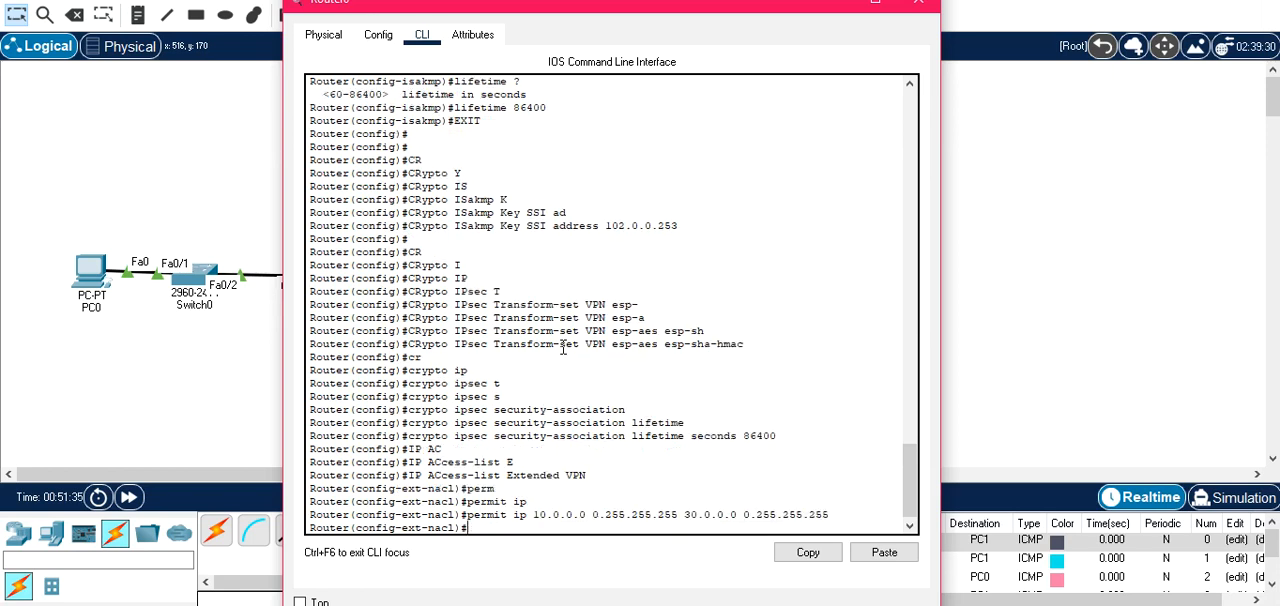
Exit Router0's access-list configuration mode and close the Router0 window.
{"action": "type", "text": "EXIT"}
{"action": "key", "text": "Return"}
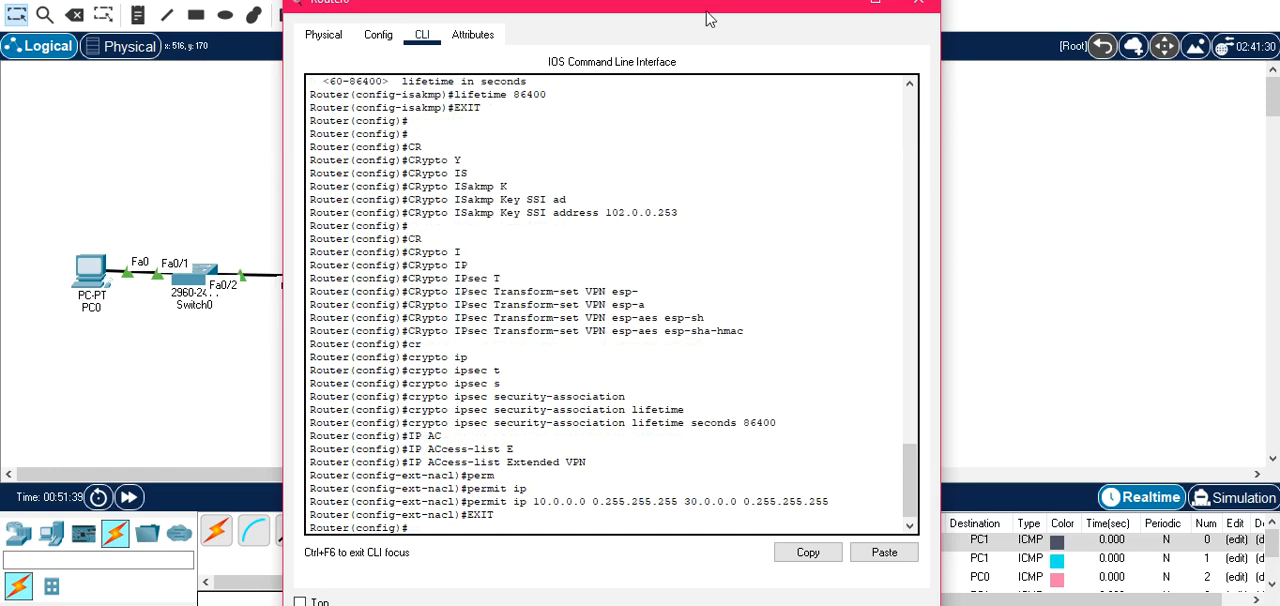
{"action": "left_click_drag", "start_coordinate": [728, 12], "coordinate": [631, 50]}
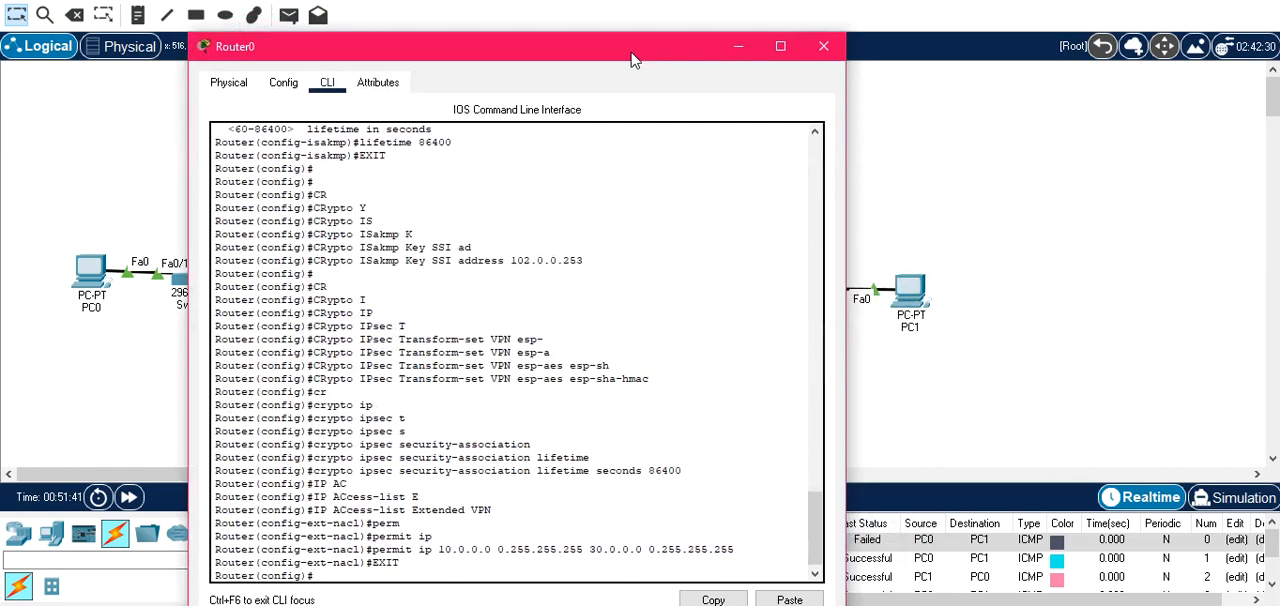
{"action": "left_click", "coordinate": [829, 46]}
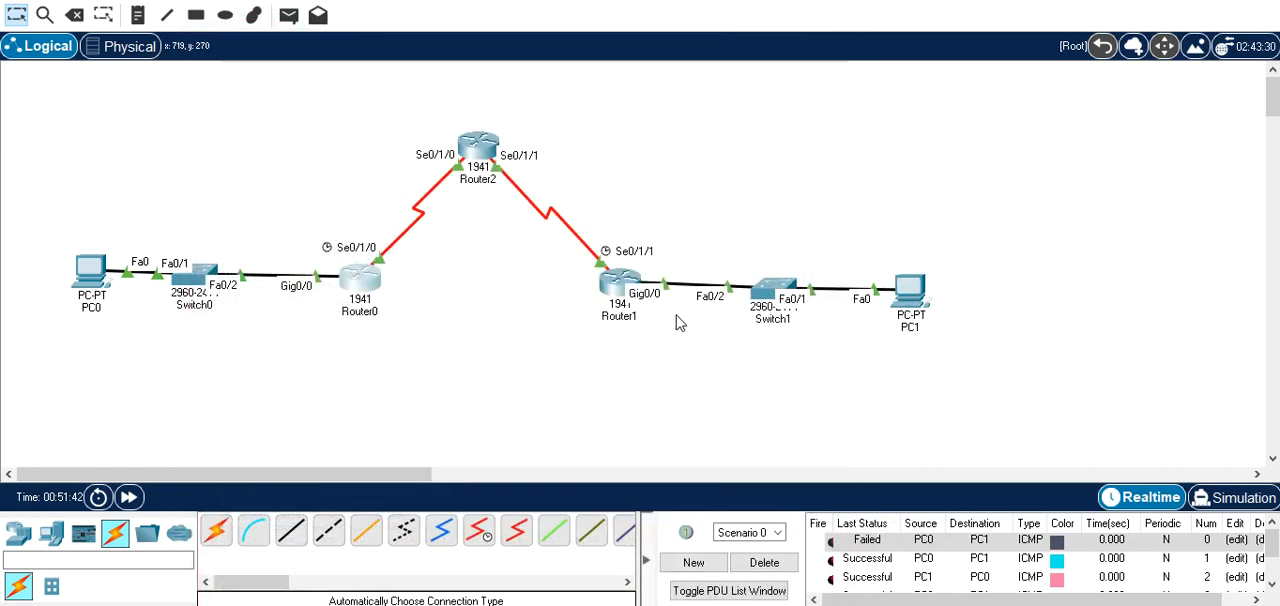
On Router1's command line, create an extended IP access list named VPN.
{"action": "left_click", "coordinate": [618, 286]}
{"action": "key", "text": "Return"}
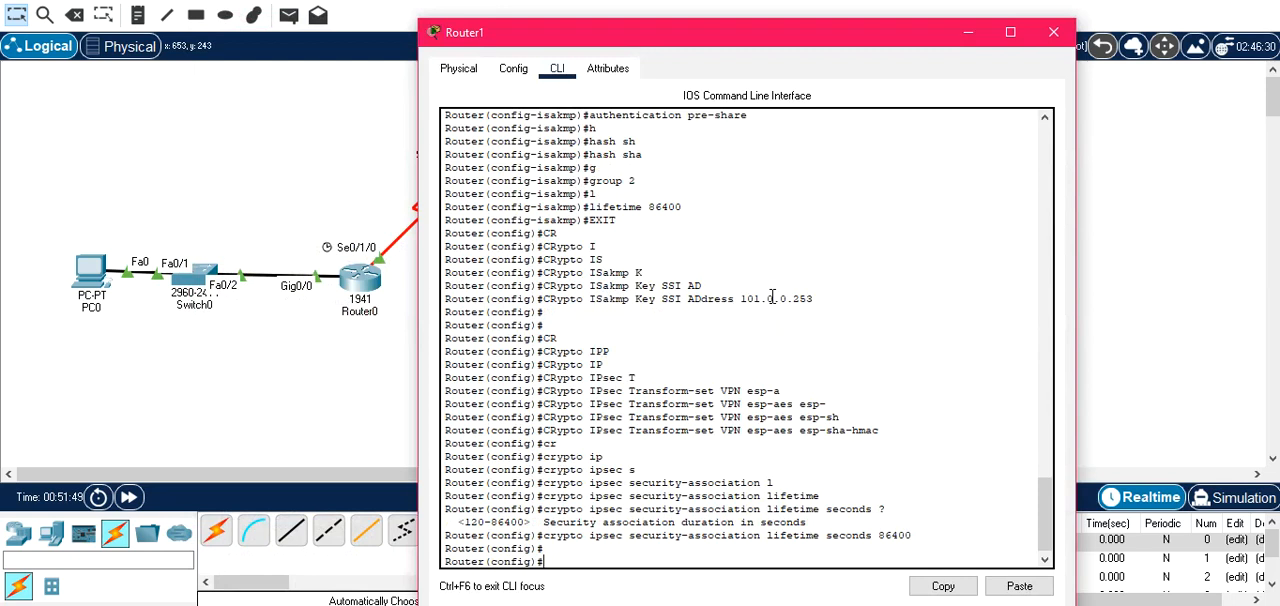
{"action": "type", "text": "IP AC"}
{"action": "key", "text": "Tab"}
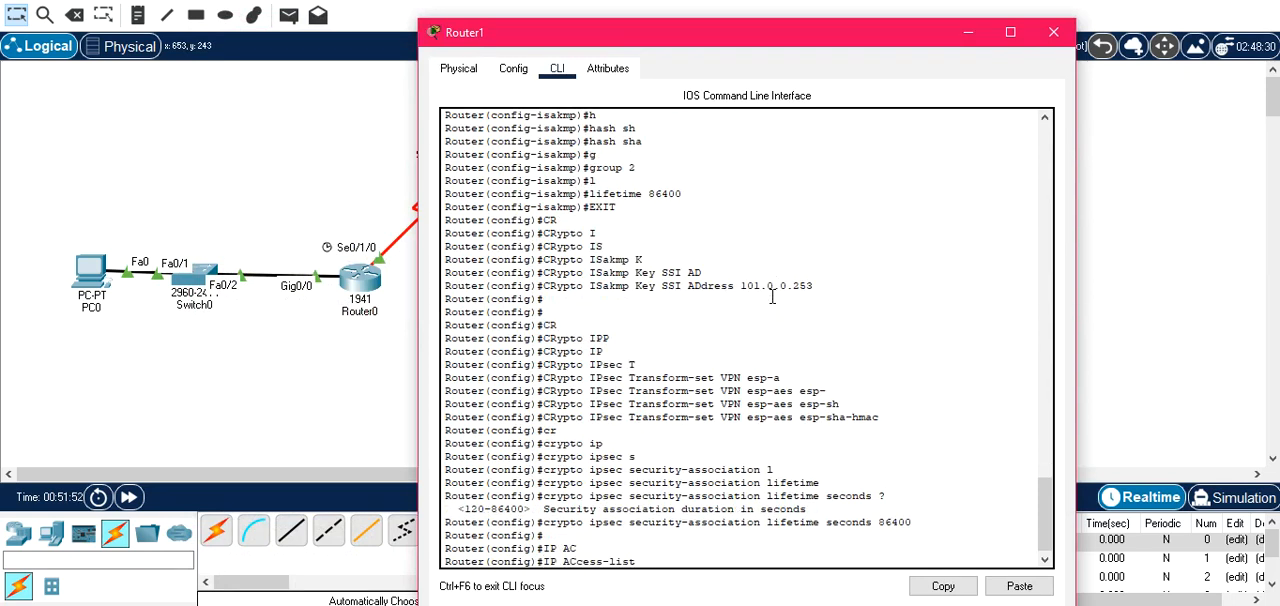
{"action": "type", "text": "E"}
{"action": "key", "text": "Tab"}
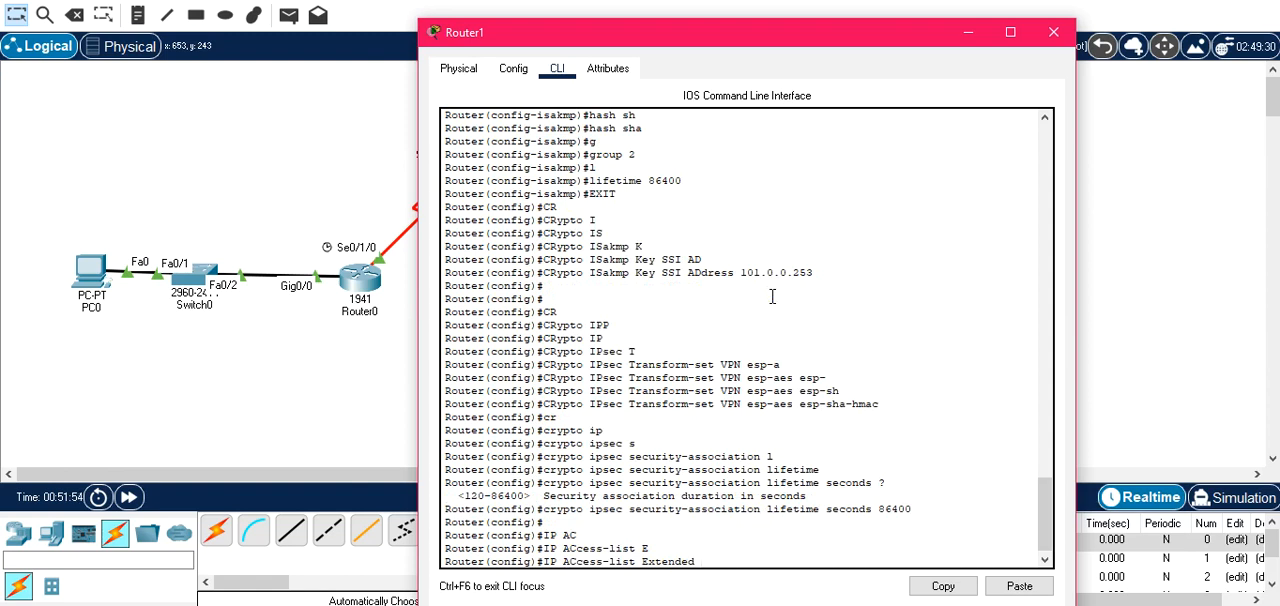
{"action": "type", "text": "VPN"}
{"action": "key", "text": "Return"}
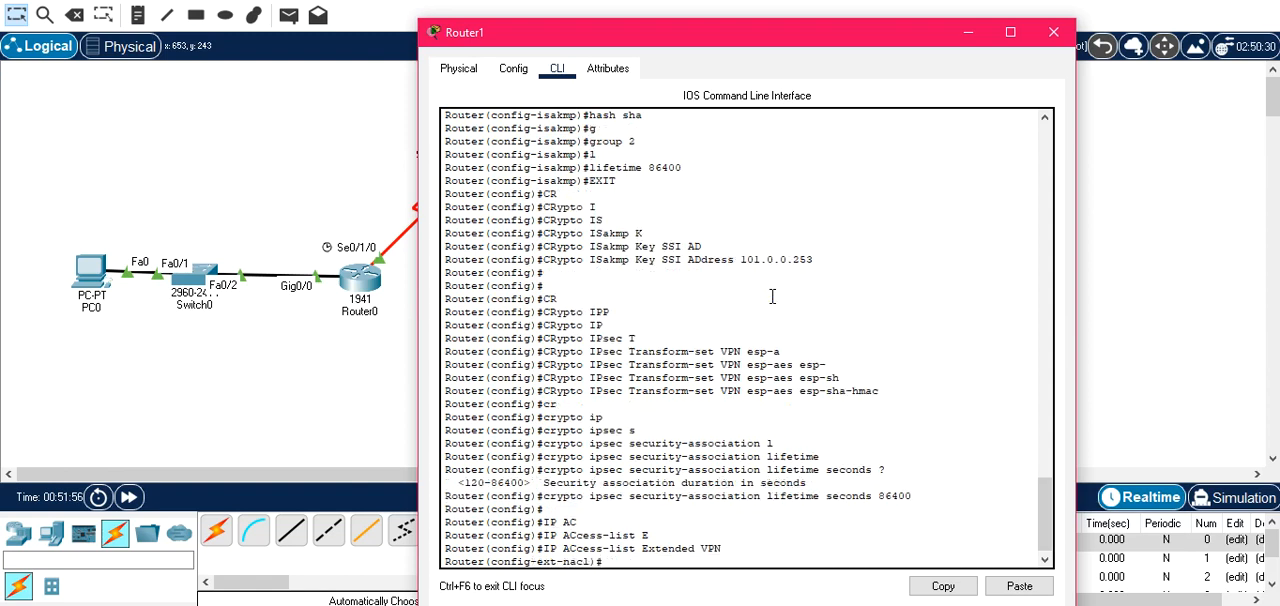
In Router1's VPN access list, permit ip from source 30.0.0.0 wildcard 0.255.255.255 to destination 10.0.0.0 wildcard 0.255.255.255.
{"action": "type", "text": "per"}
{"action": "key", "text": "Tab"}
{"action": "type", "text": "ip"}
{"action": "key", "text": "Tab"}
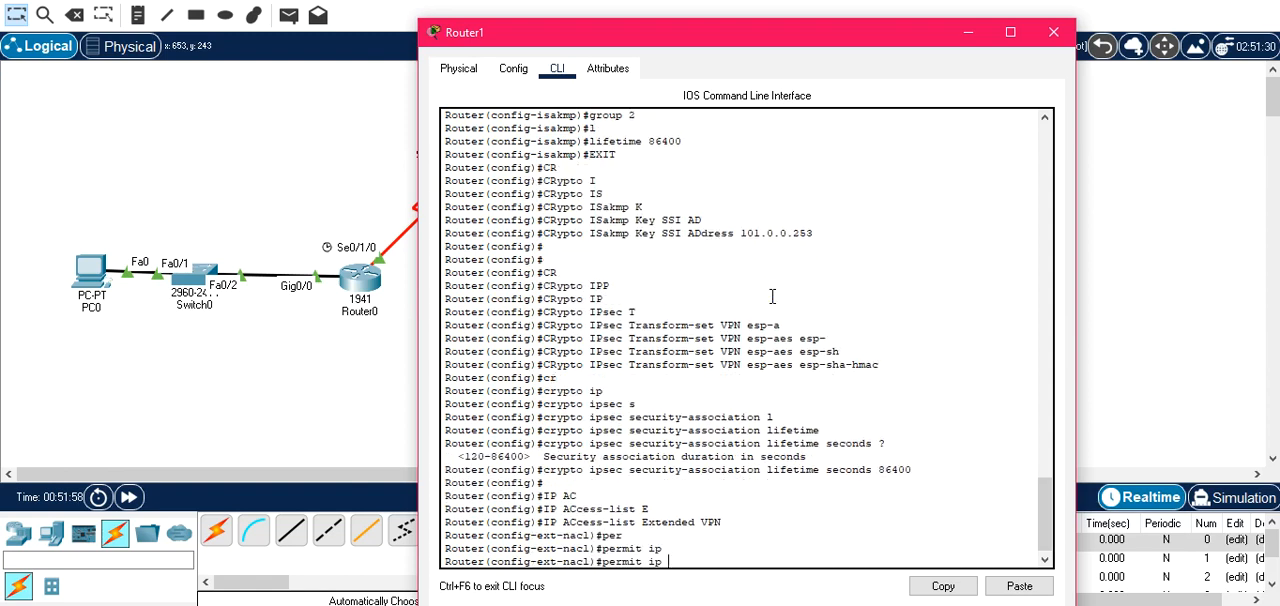
{"action": "type", "text": "0.0 0.255.255.255 10.0.0.0"}
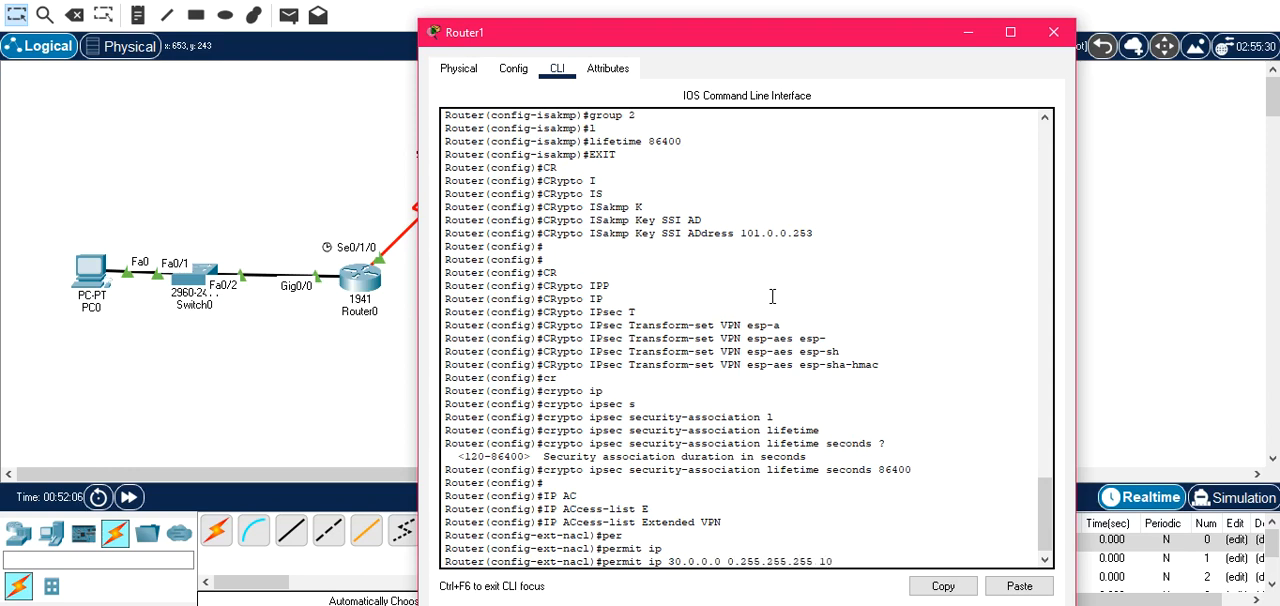
{"action": "type", "text": " 0.255.255.255"}
{"action": "key", "text": "Return"}
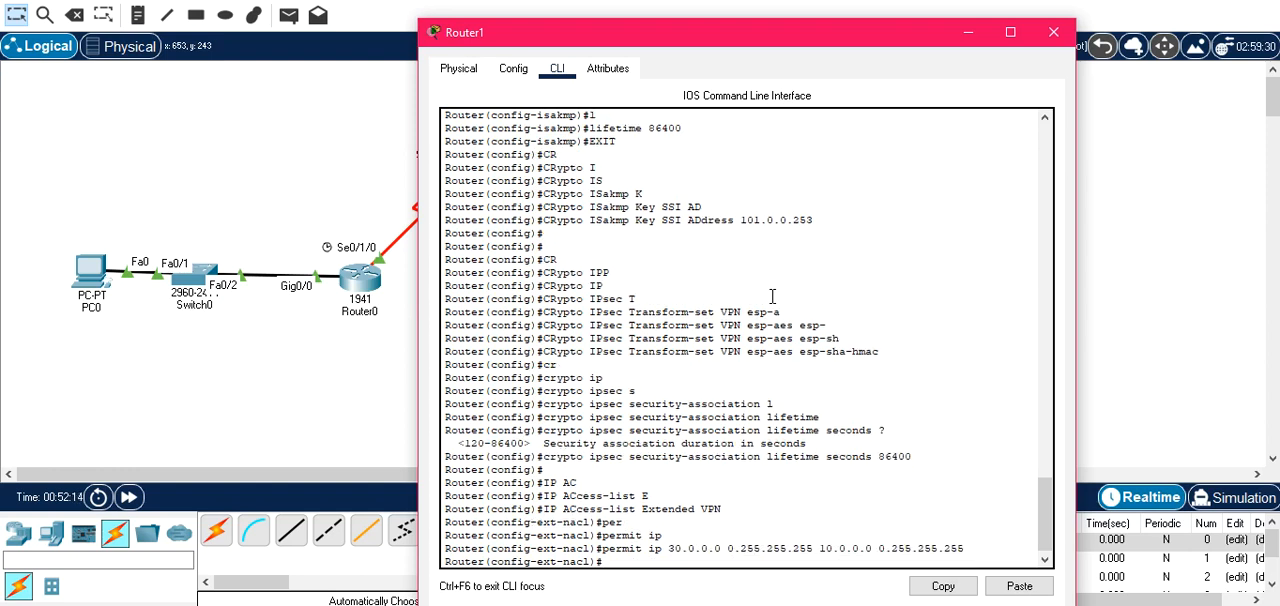
Exit Router1's access-list configuration mode and close the Router1 window.
{"action": "type", "text": "EXIT"}
{"action": "key", "text": "Return"}
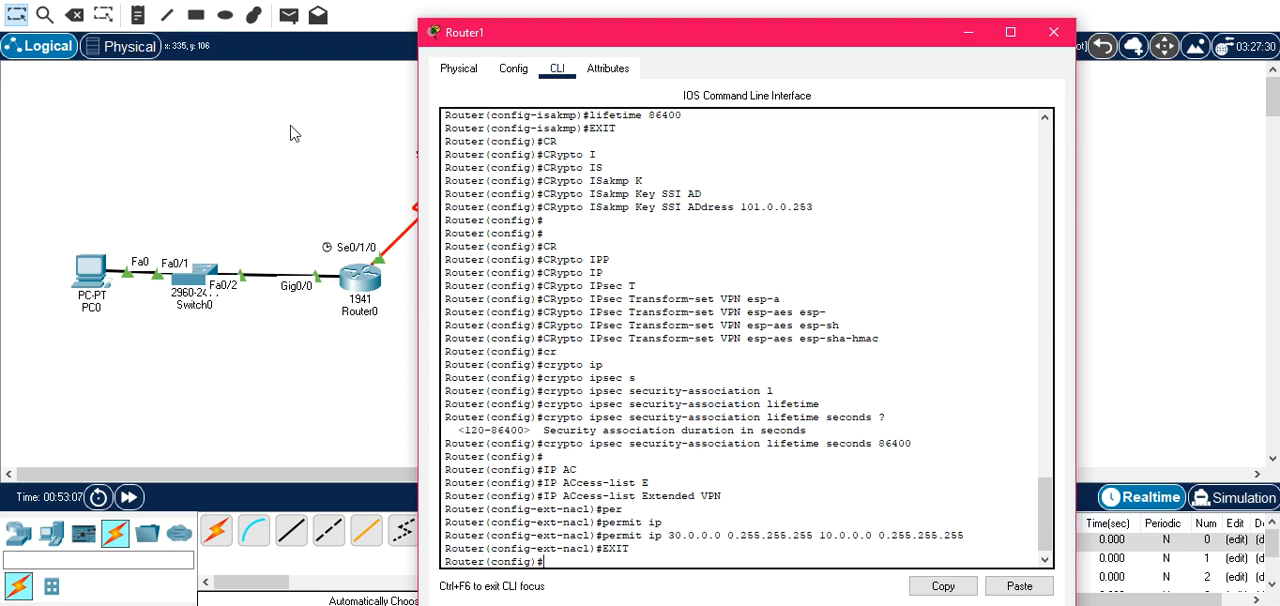
{"action": "left_click", "coordinate": [1053, 32]}
On Router0's command line, create the crypto map CVPN with sequence number 10 and type ipsec-isakmp.
{"action": "left_click", "coordinate": [372, 285]}
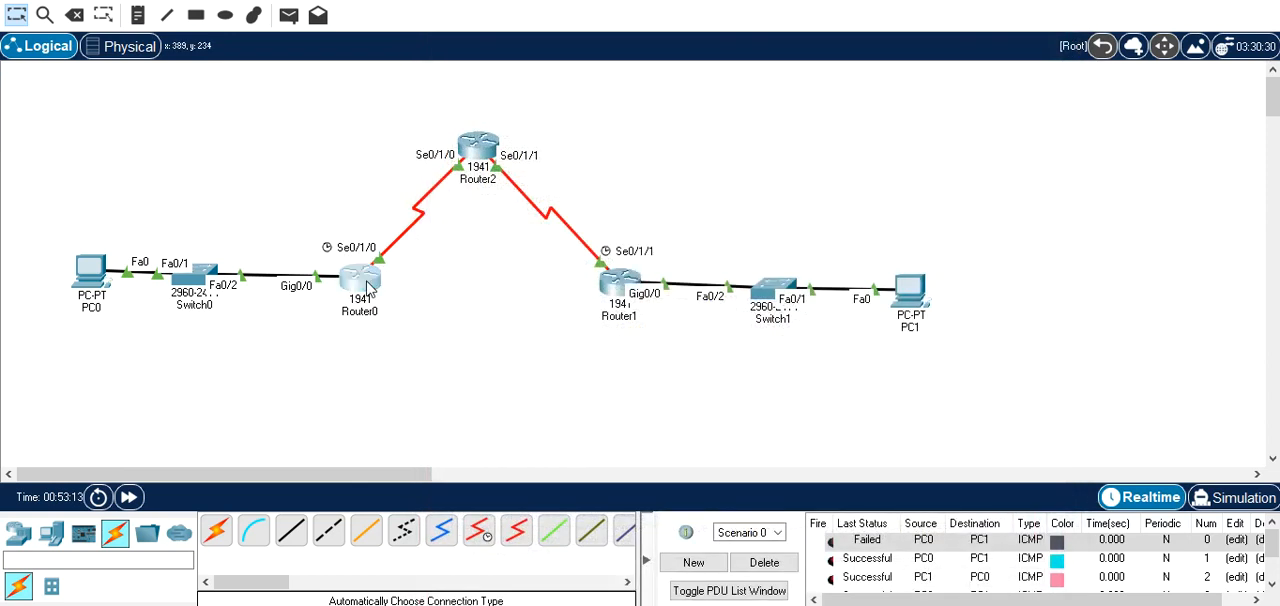
{"action": "key", "text": "Return"}
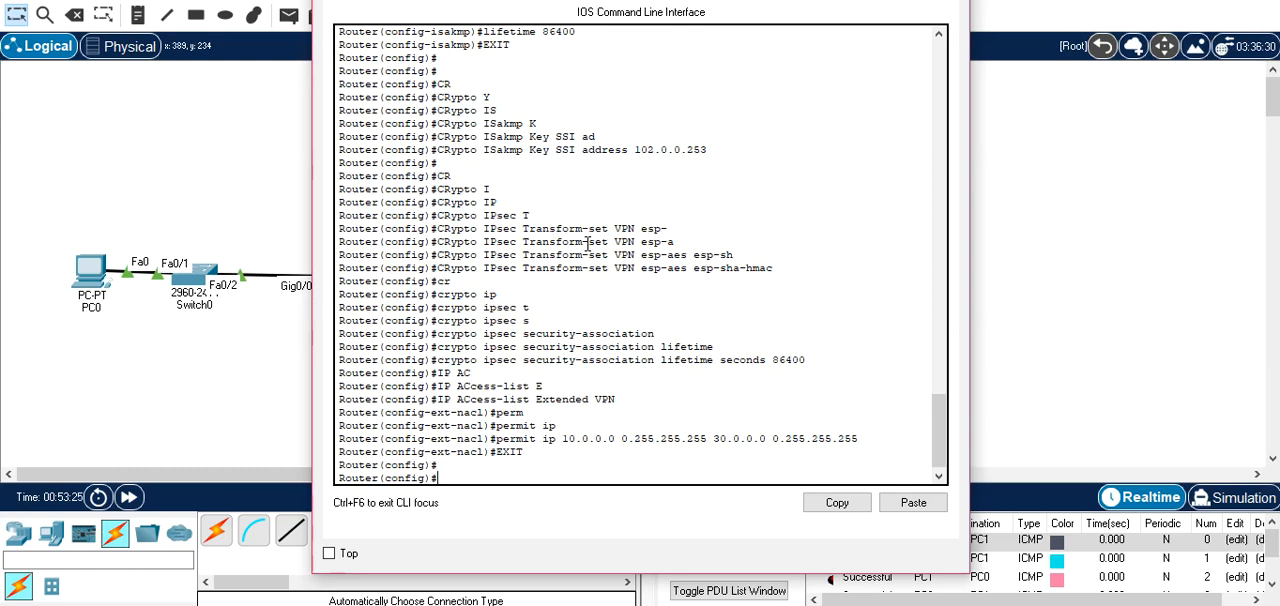
{"action": "type", "text": "CR"}
{"action": "key", "text": "Tab"}
{"action": "type", "text": "M"}
{"action": "key", "text": "Tab"}
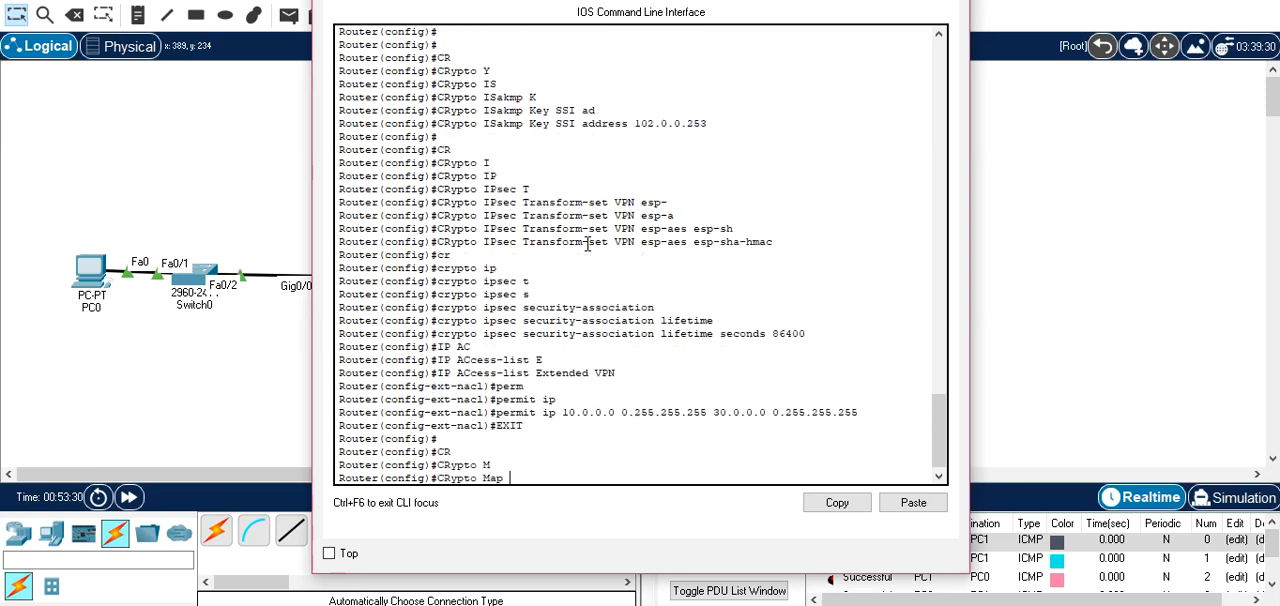
{"action": "type", "text": "CVPN"}
{"action": "type", "text": "10 IP"}
{"action": "key", "text": "Tab"}
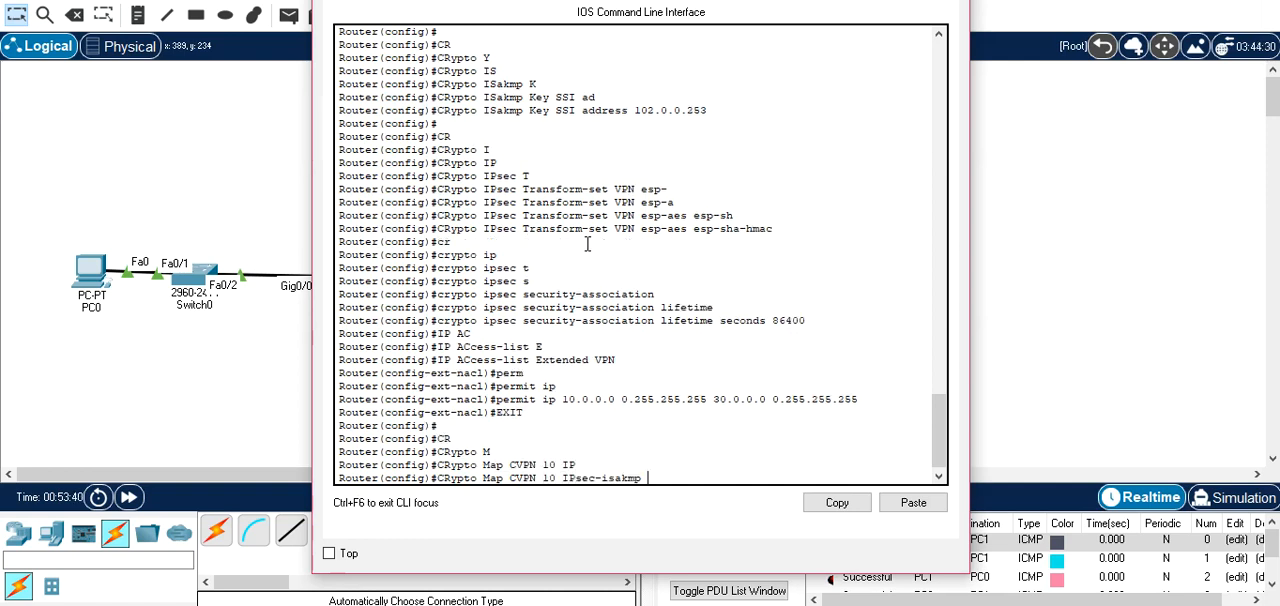
{"action": "key", "text": "Return"}
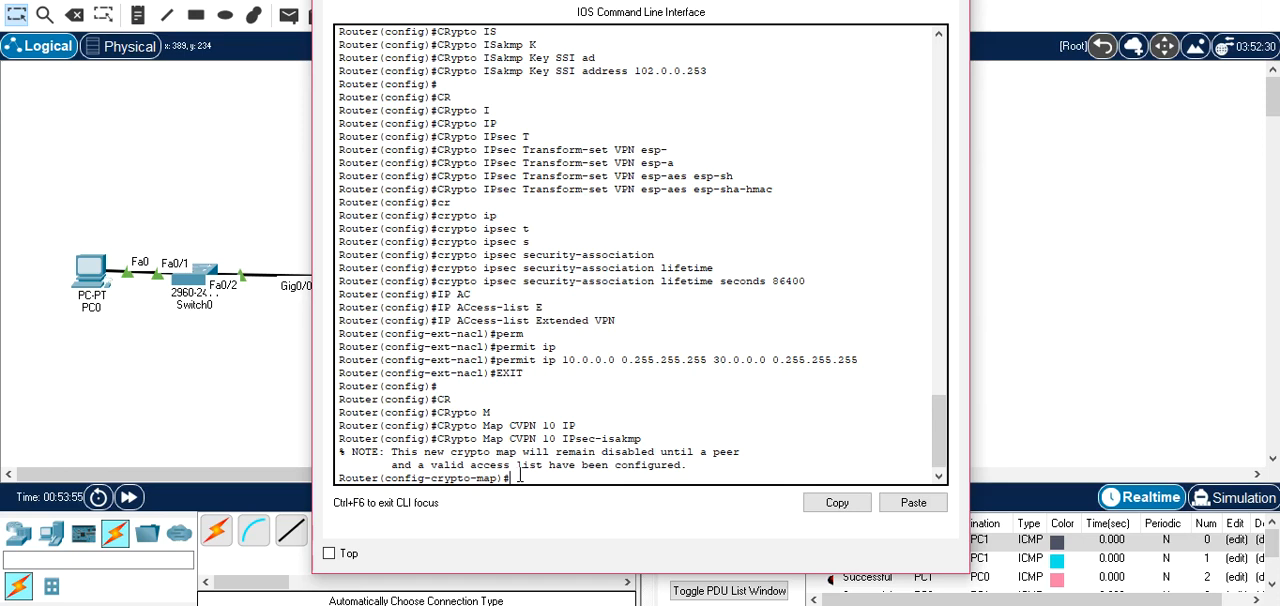
Make Router0's CVPN crypto map match the address list VPN.
{"action": "type", "text": "Ma"}
{"action": "key", "text": "Tab"}
{"action": "type", "text": "AD"}
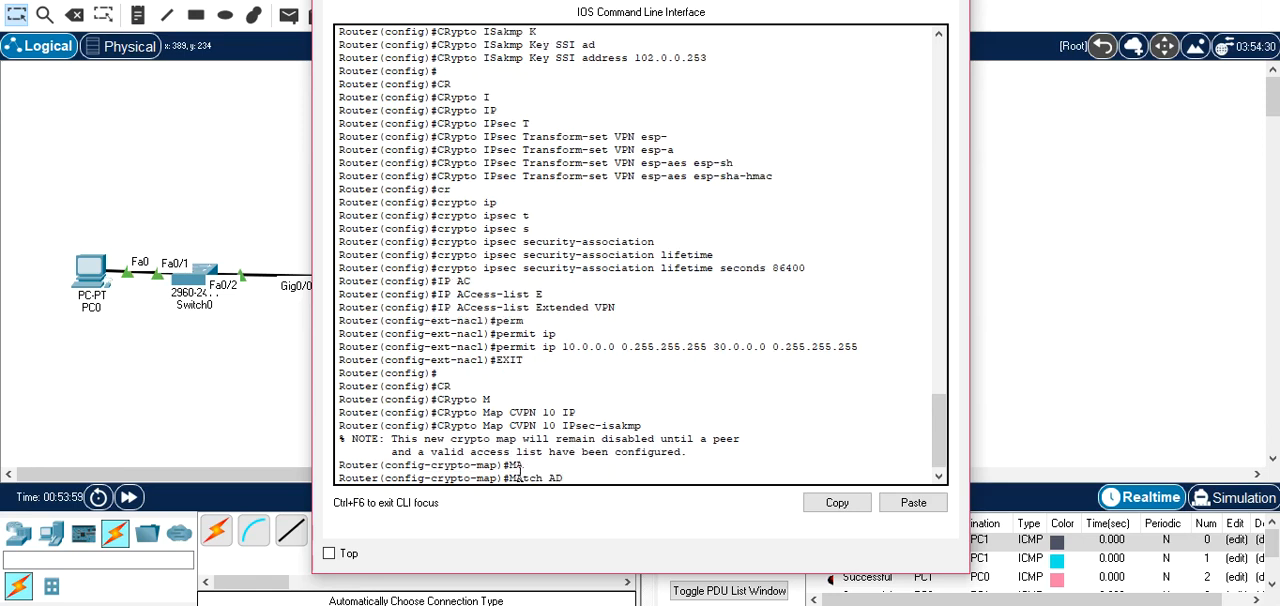
{"action": "key", "text": "Tab"}
{"action": "type", "text": "VPN"}
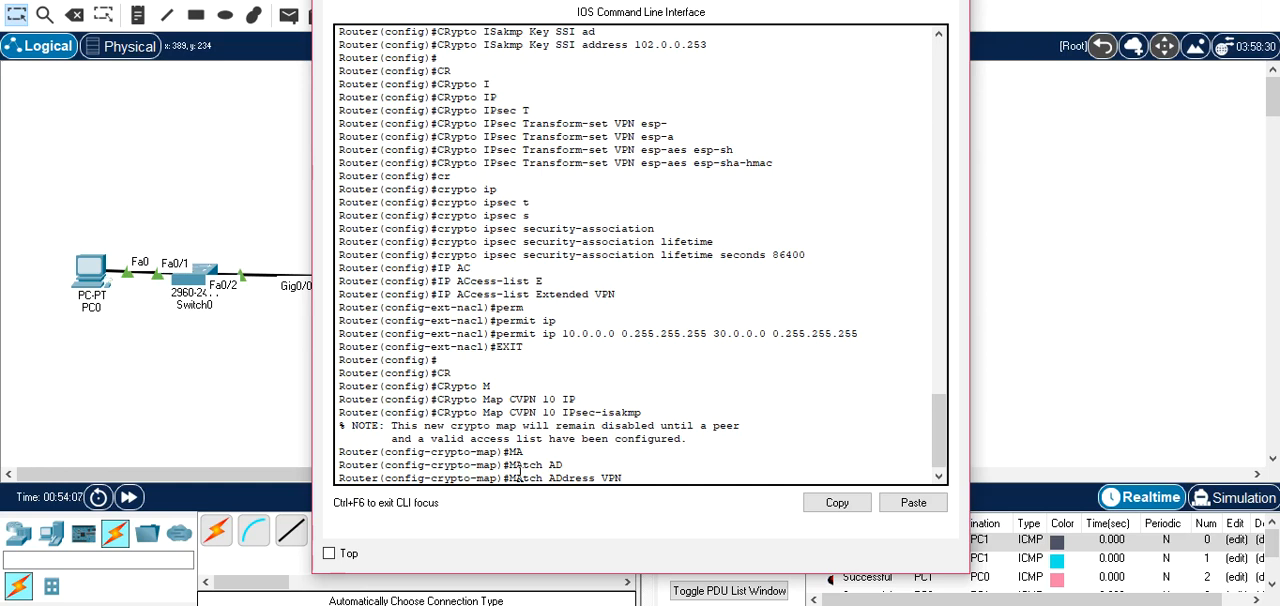
{"action": "key", "text": "Return"}
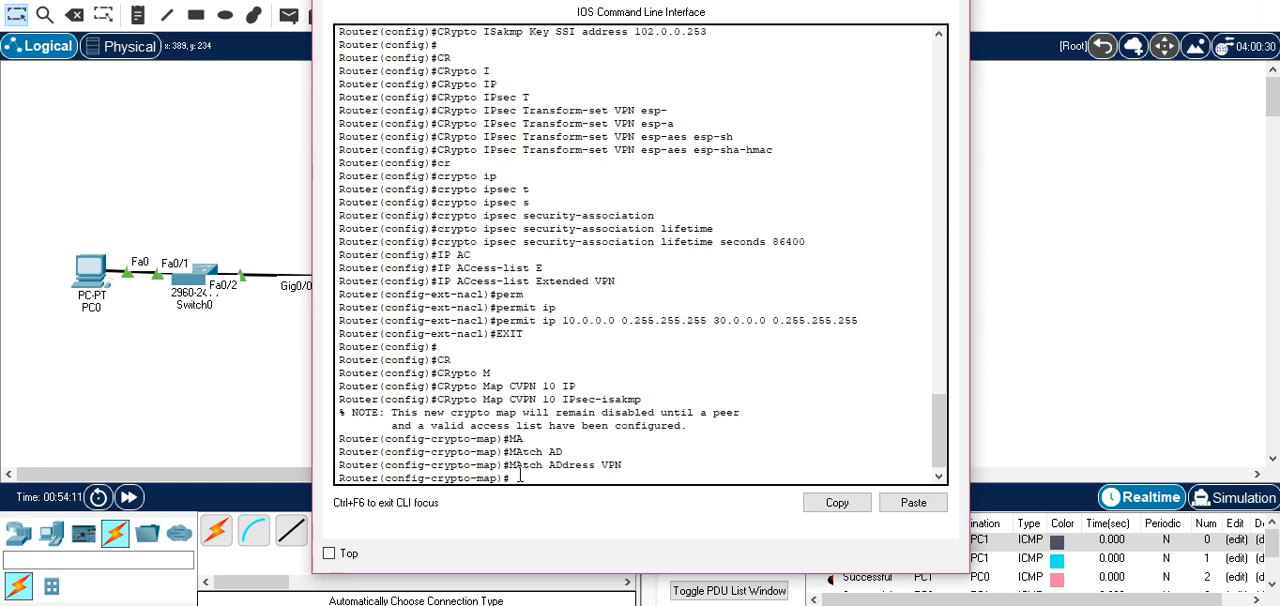
Set the peer of Router0's CVPN crypto map to 102.0.0.253.
{"action": "type", "text": "SET"}
{"action": "key", "text": "Tab"}
{"action": "type", "text": "P"}
{"action": "key", "text": "Tab"}
{"action": "type", "text": "E"}
{"action": "key", "text": "Tab"}
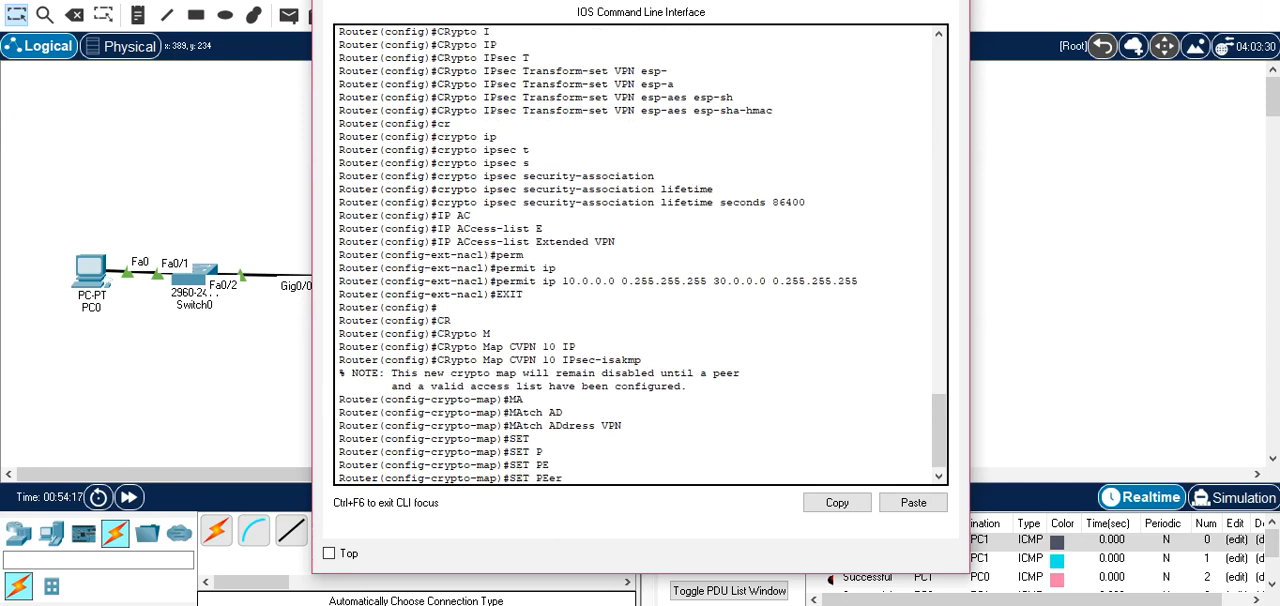
{"action": "left_click_drag", "start_coordinate": [617, 0], "coordinate": [621, 0]}
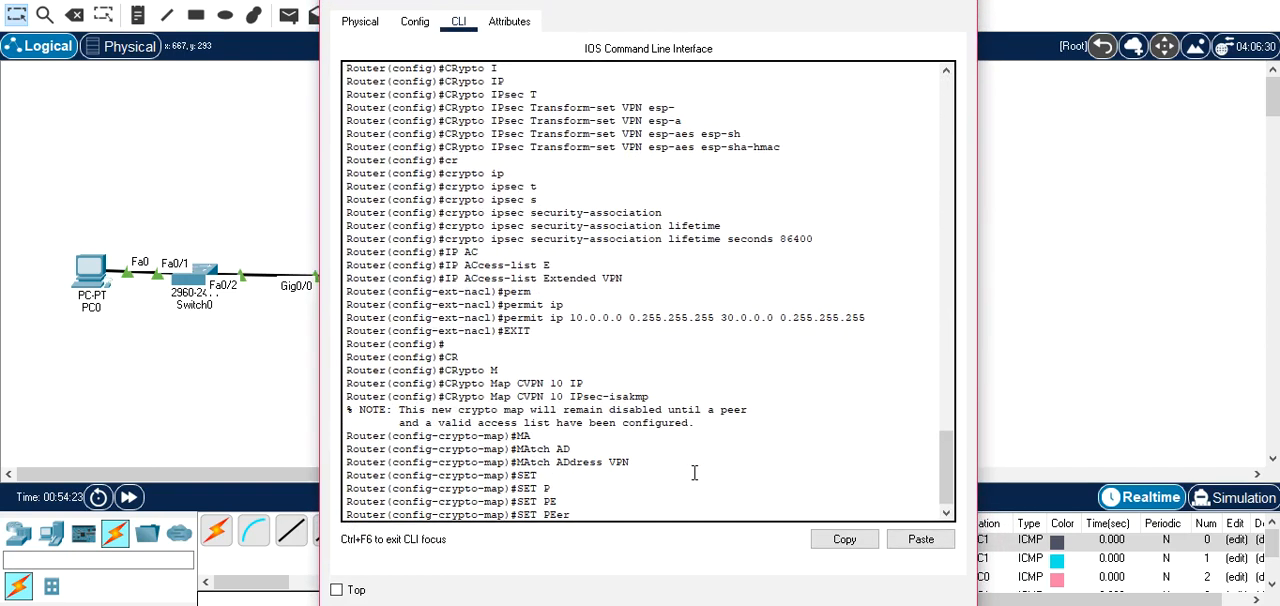
{"action": "type", "text": "102.0.0.254"}
{"action": "key", "text": "Return"}
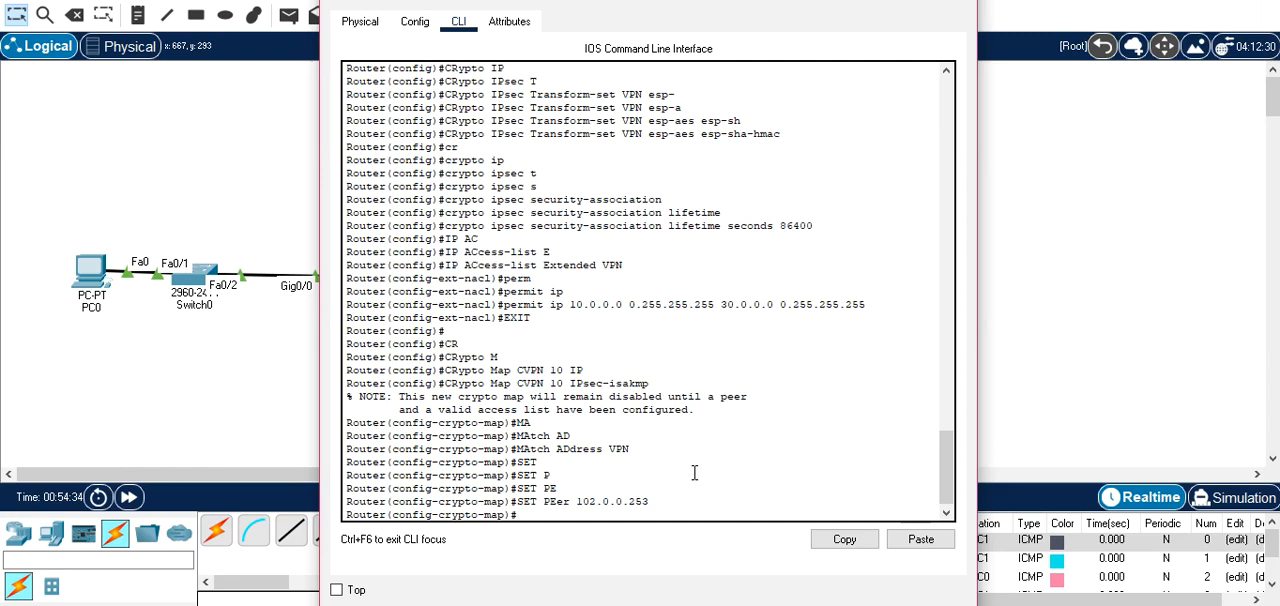
Assign the transform set VPN to Router0's CVPN crypto map.
{"action": "type", "text": "SET"}
{"action": "key", "text": "Tab"}
{"action": "type", "text": "T"}
{"action": "key", "text": "Tab"}
{"action": "type", "text": "VPN"}
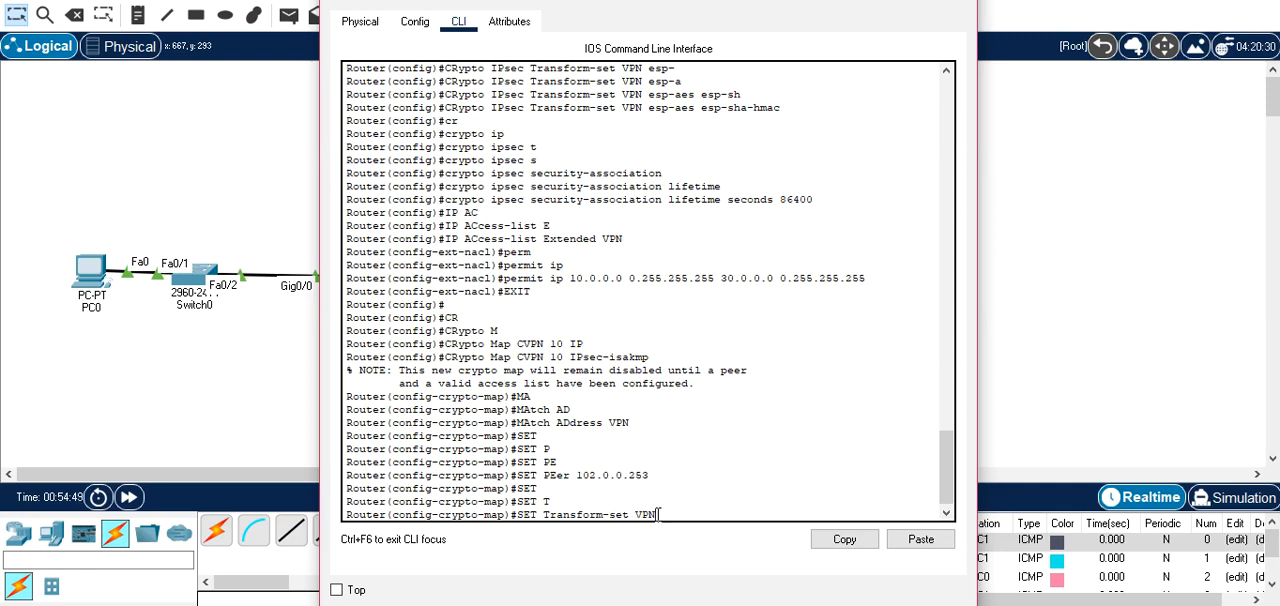
{"action": "key", "text": "Return"}
Exit Router0's crypto map configuration mode and close the Router0 window.
{"action": "type", "text": "EXIT"}
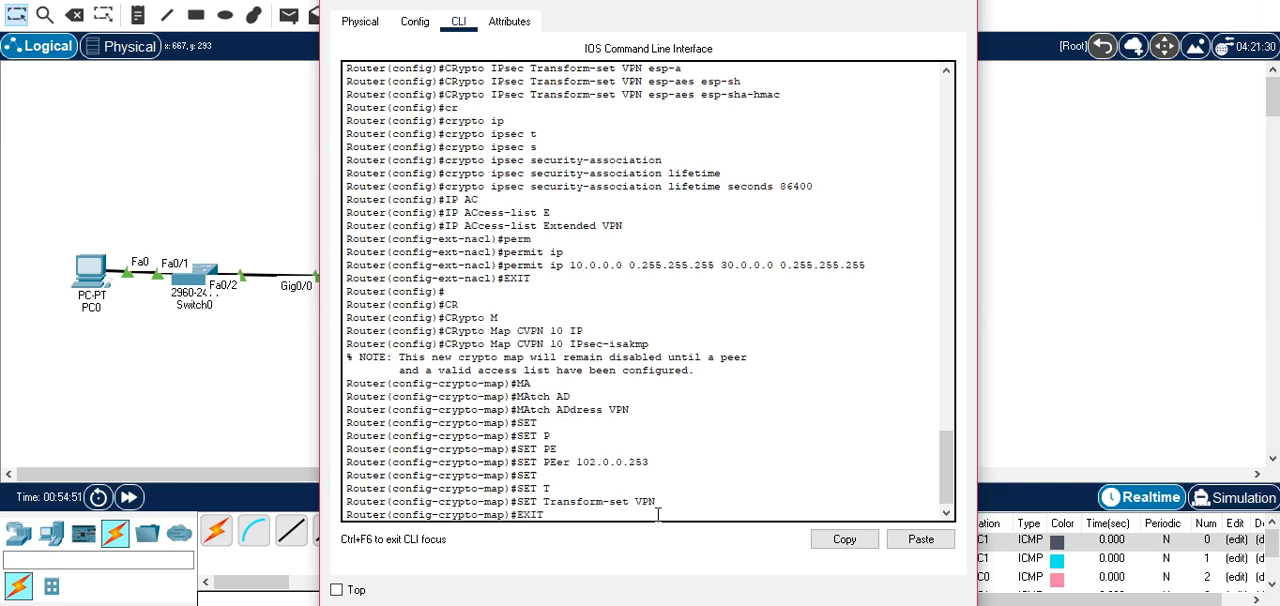
{"action": "key", "text": "Return"}
{"action": "left_click", "coordinate": [287, 290]}
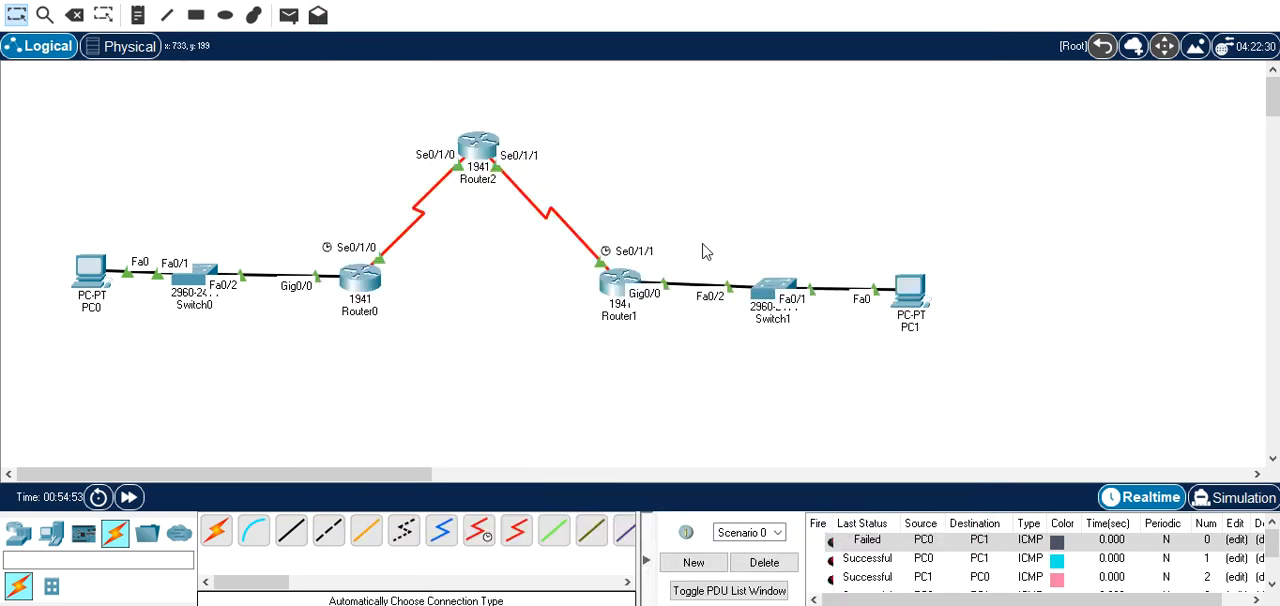
Open Router1's command line and begin a crypto map command in global configuration mode.
{"action": "left_click", "coordinate": [619, 291]}
{"action": "key", "text": "Return"}
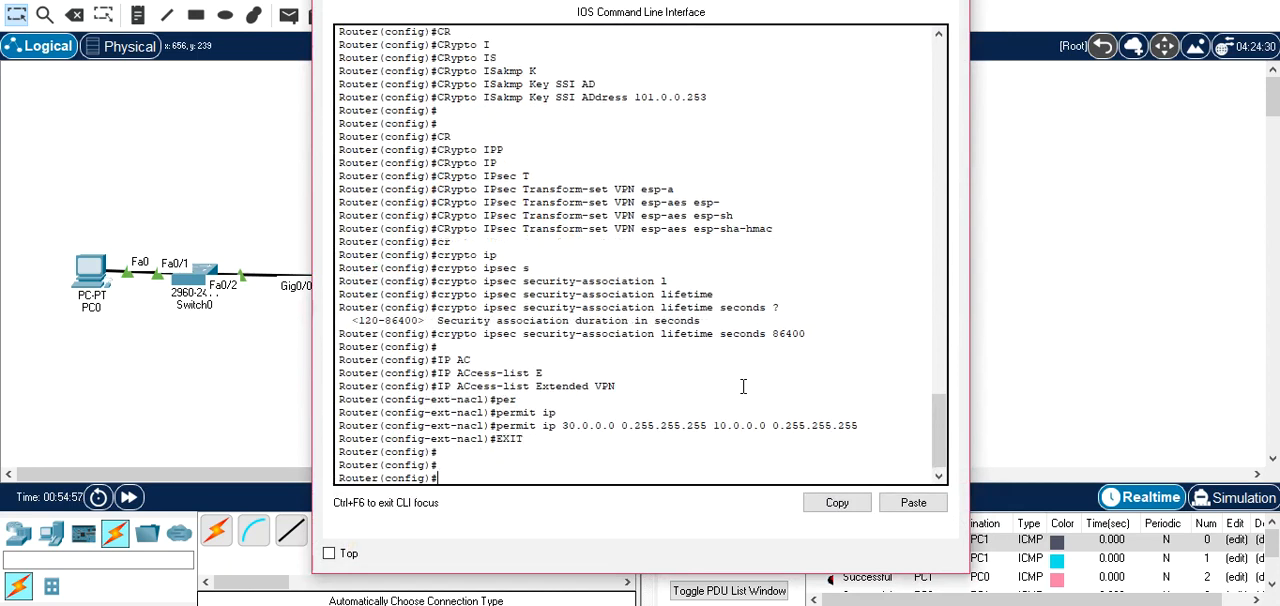
{"action": "type", "text": "CR"}
{"action": "key", "text": "Tab"}
{"action": "type", "text": "M"}
{"action": "key", "text": "Tab"}
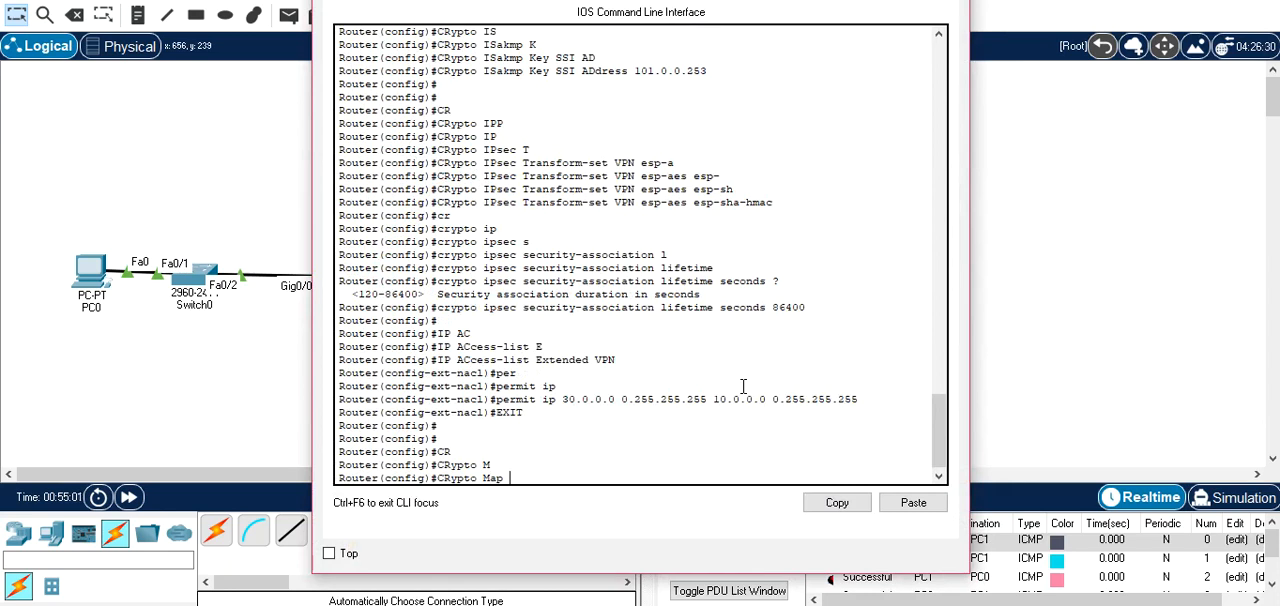
{"action": "type", "text": "10 CVPN I"}
{"action": "key", "text": "Tab"}
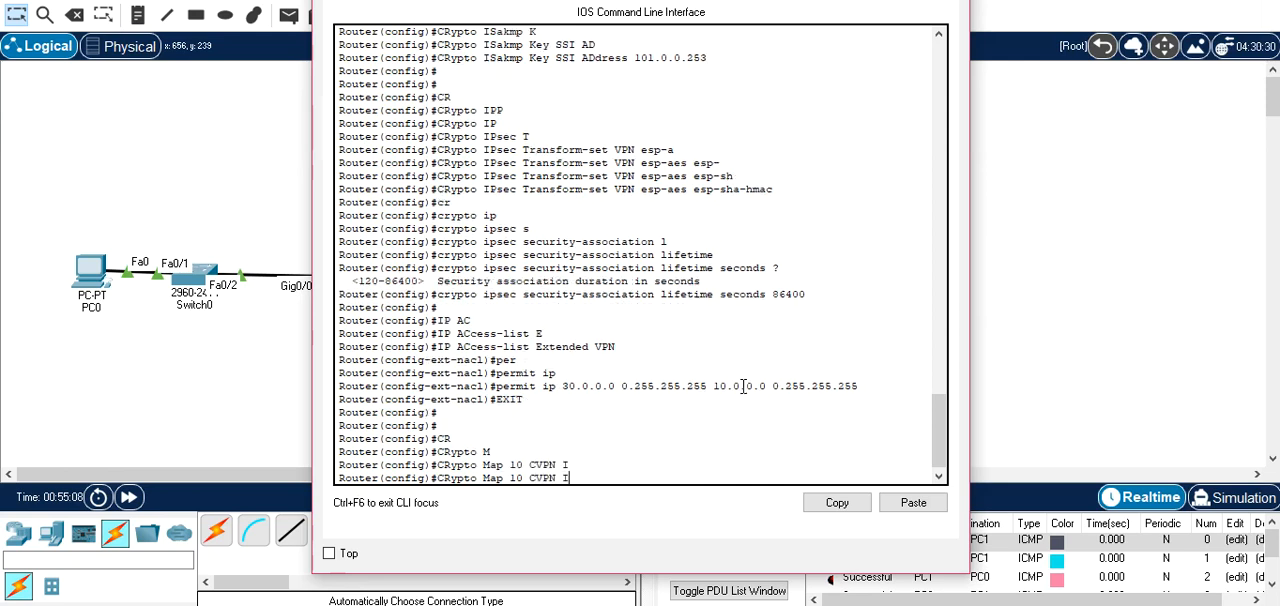
{"action": "key", "text": "BackSpace"}
{"action": "key", "text": "Tab"}
{"action": "key", "text": "Tab"}
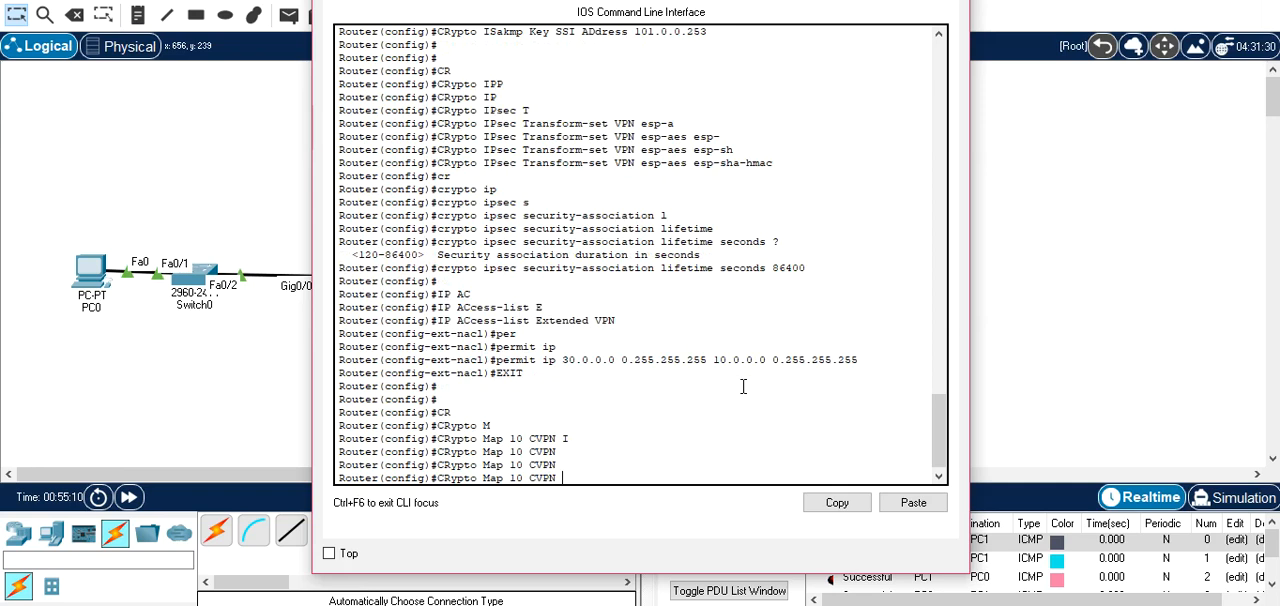
{"action": "type", "text": "IP"}
{"action": "key", "text": "BackSpace"}
{"action": "key", "text": "BackSpace"}
{"action": "key", "text": "BackSpace"}
{"action": "key", "text": "BackSpace"}
{"action": "key", "text": "BackSpace"}
{"action": "key", "text": "BackSpace"}
{"action": "key", "text": "BackSpace"}
{"action": "key", "text": "BackSpace"}
{"action": "key", "text": "BackSpace"}
Complete Router1's crypto map command with name CVPN, sequence number 10 and type ipsec-isakmp, and run it.
{"action": "type", "text": "CVPN 10 i"}
{"action": "key", "text": "Tab"}
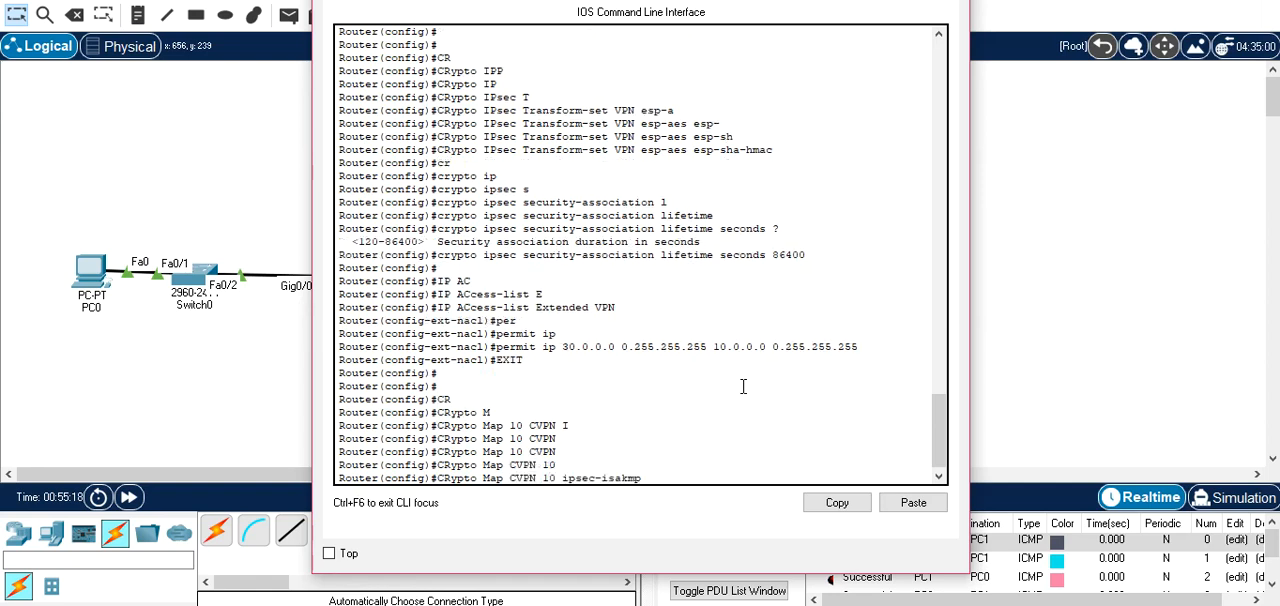
{"action": "key", "text": "Return"}
{"action": "key", "text": "Return"}
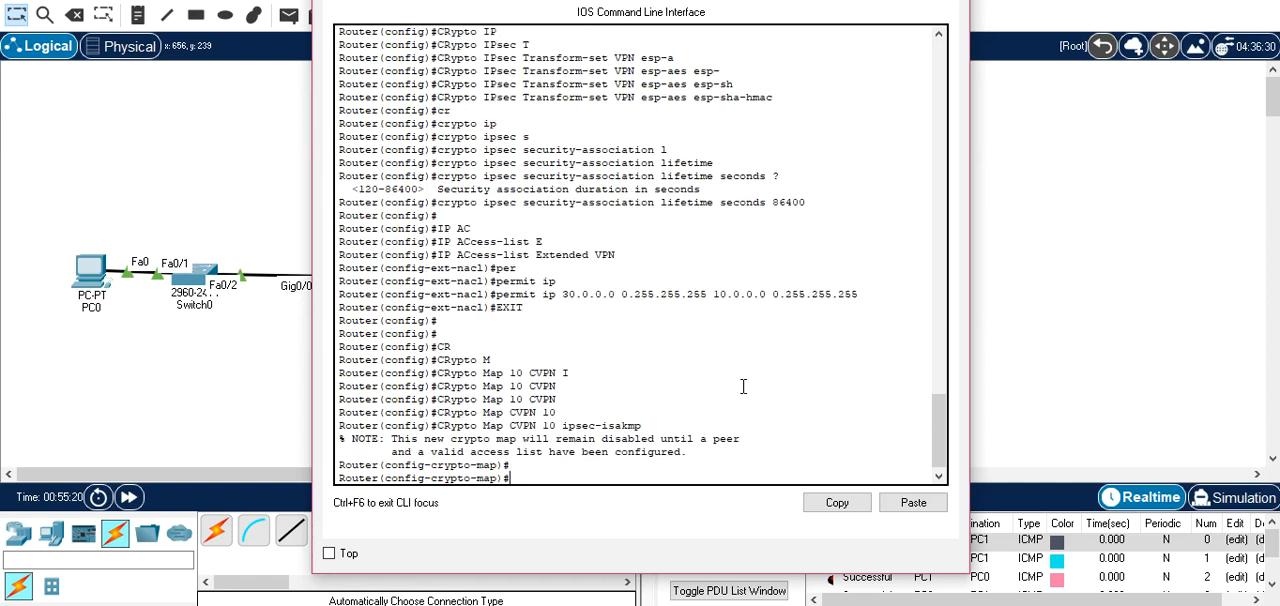
Make Router1's CVPN crypto map match the address list VPN.
{"action": "type", "text": "ma"}
{"action": "key", "text": "Tab"}
{"action": "type", "text": "a"}
{"action": "key", "text": "Tab"}
{"action": "type", "text": "VPN"}
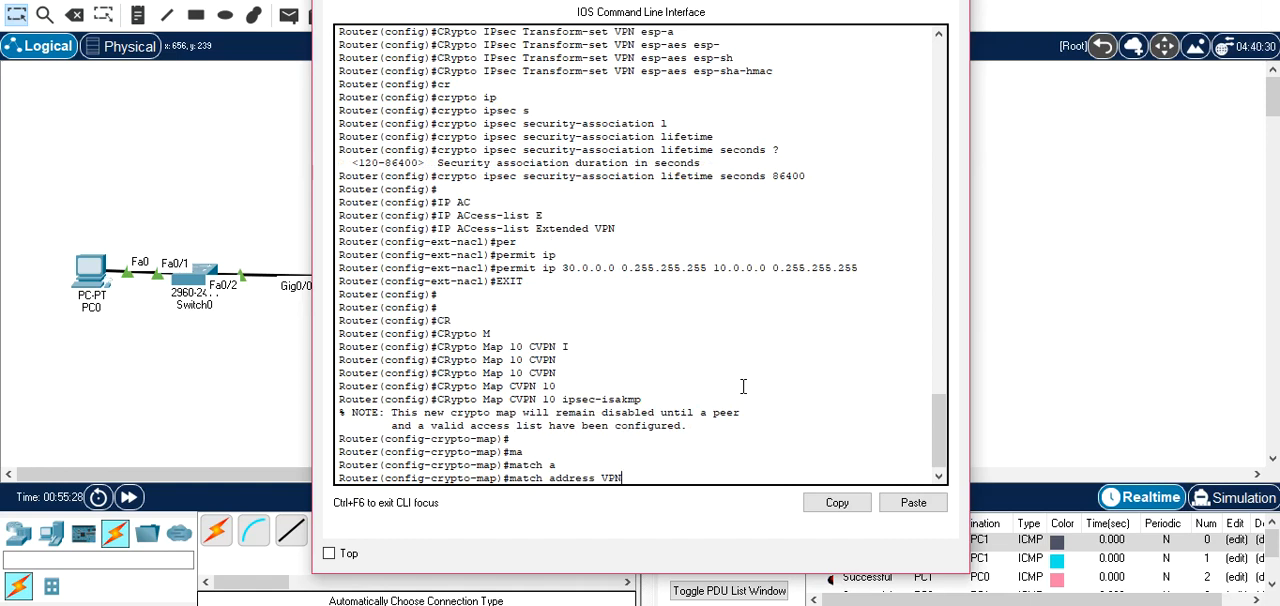
{"action": "key", "text": "Return"}
Set the peer of Router1's CVPN crypto map to 101.0.0.253, checking Router1's interface addresses in the topology before entering the address.
{"action": "type", "text": "SET"}
{"action": "key", "text": "Tab"}
{"action": "type", "text": "O"}
{"action": "key", "text": "Tab"}
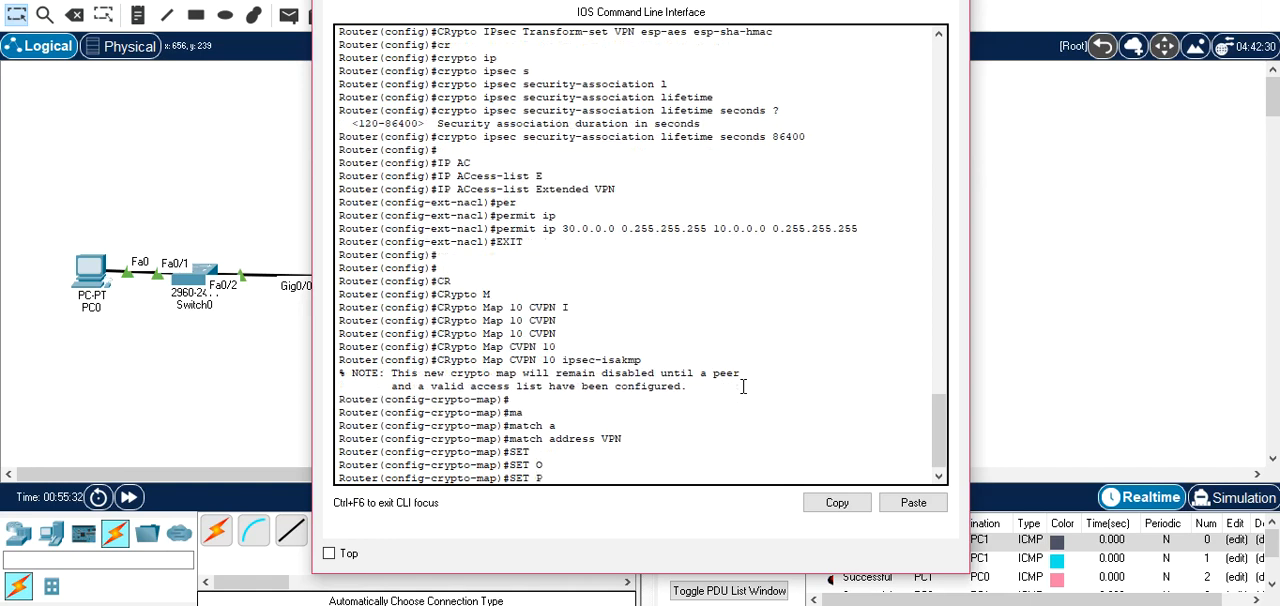
{"action": "type", "text": "P"}
{"action": "key", "text": "Tab"}
{"action": "type", "text": "E"}
{"action": "key", "text": "Tab"}
{"action": "type", "text": "er"}
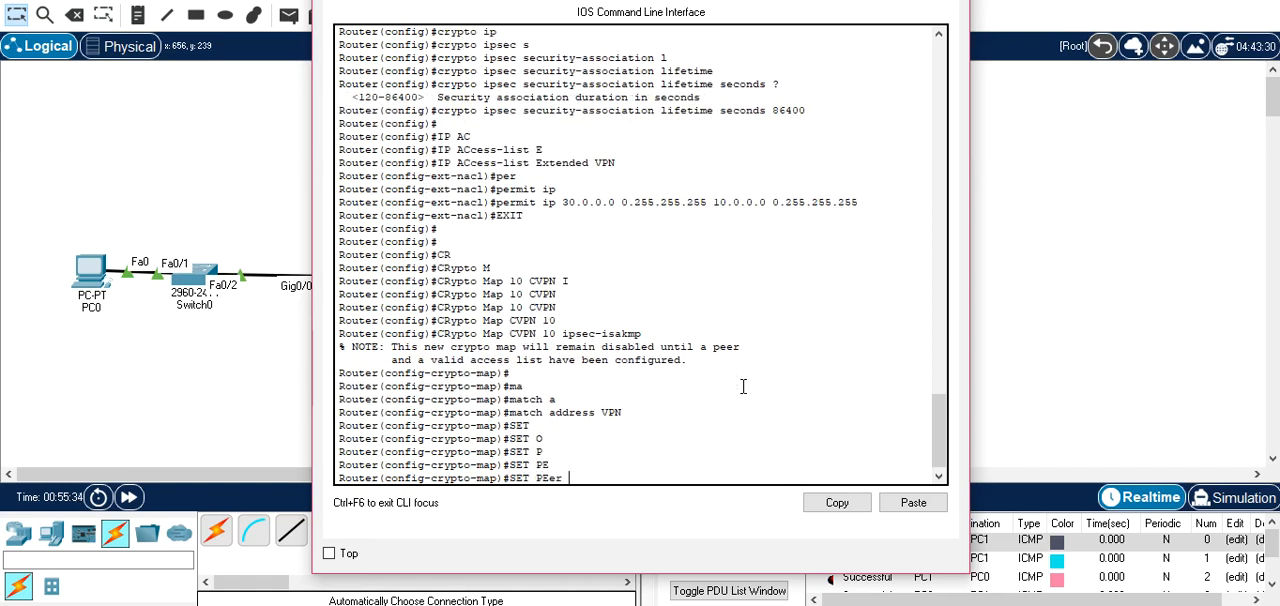
{"action": "left_click", "coordinate": [208, 192]}
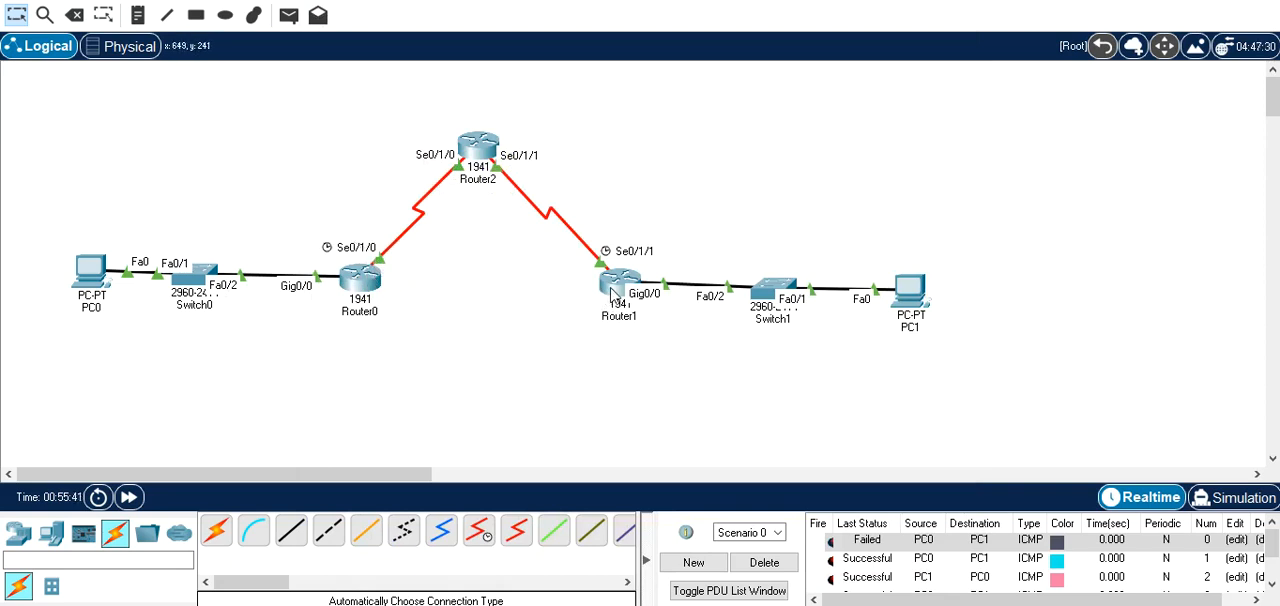
{"action": "mouse_move", "coordinate": [613, 291]}
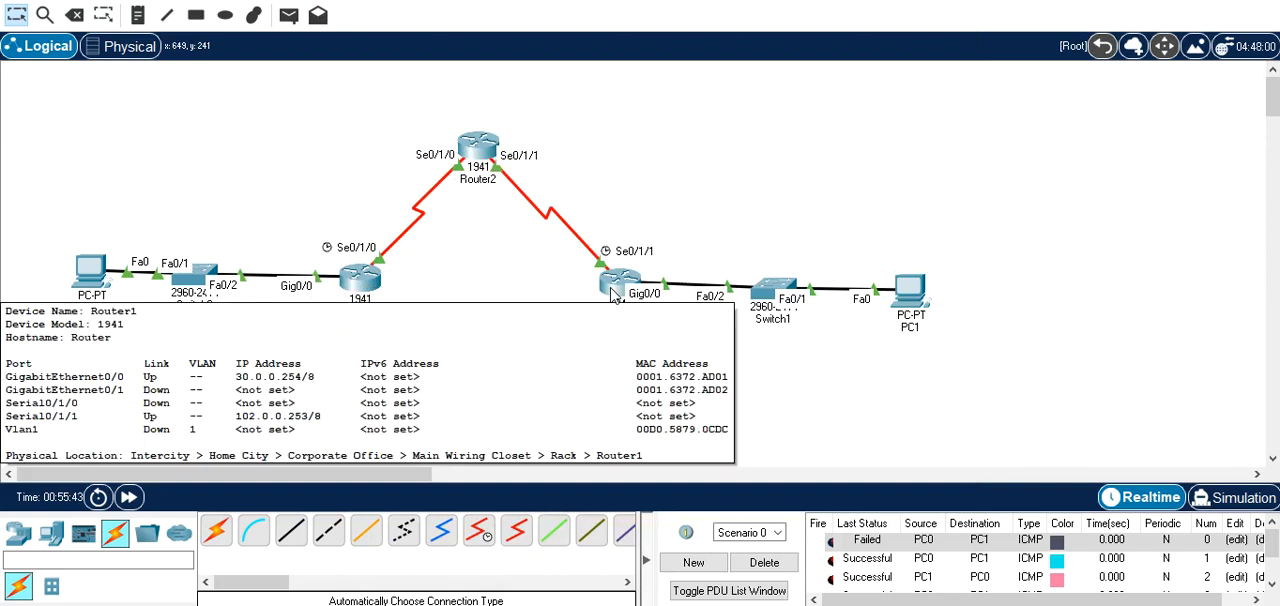
{"action": "left_click", "coordinate": [613, 291]}
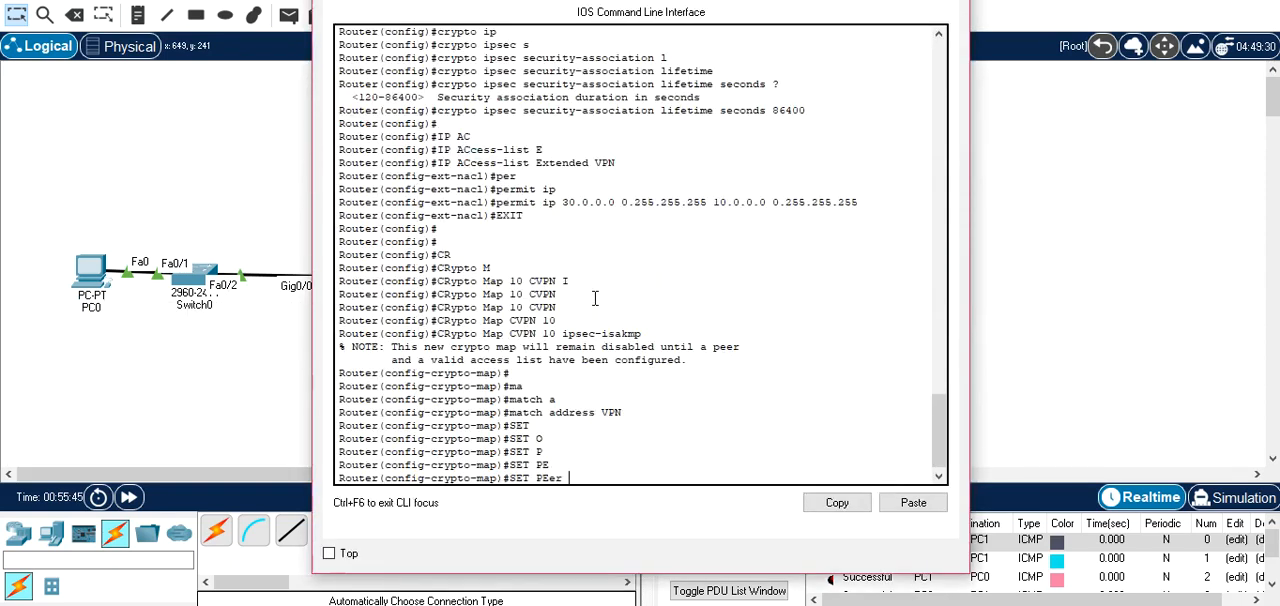
{"action": "type", "text": "101.0.0.253"}
{"action": "key", "text": "Return"}
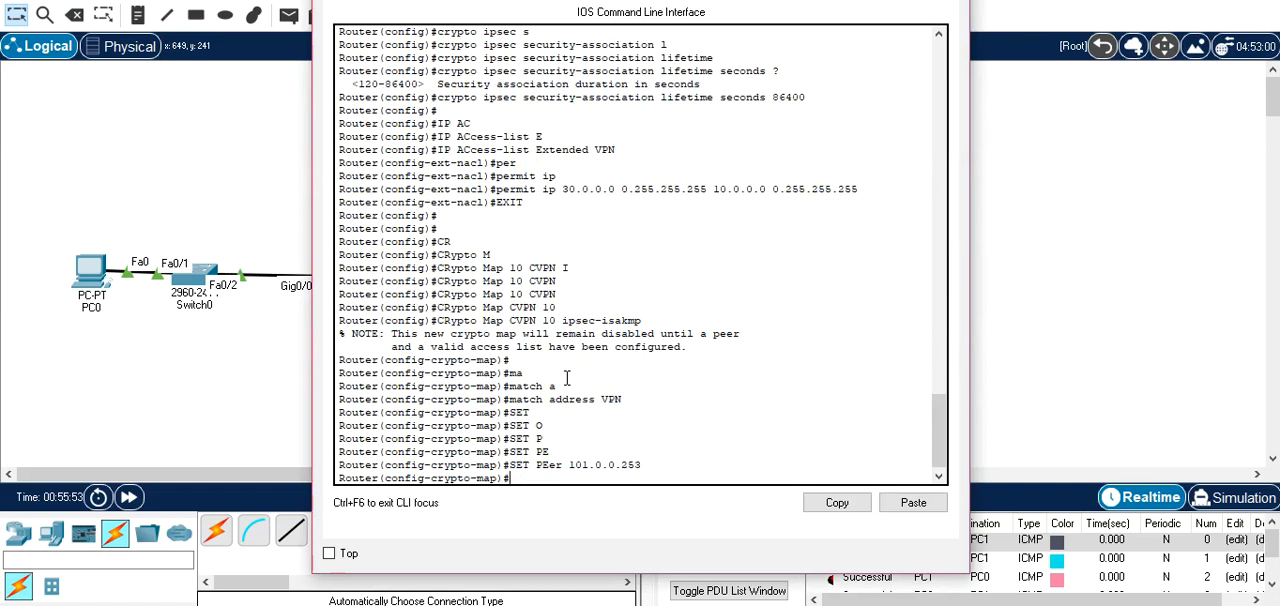
Assign the transform set VPN to Router1's CVPN crypto map.
{"action": "type", "text": "SET"}
{"action": "key", "text": "Tab"}
{"action": "type", "text": "T"}
{"action": "key", "text": "Tab"}
{"action": "type", "text": "VPN"}
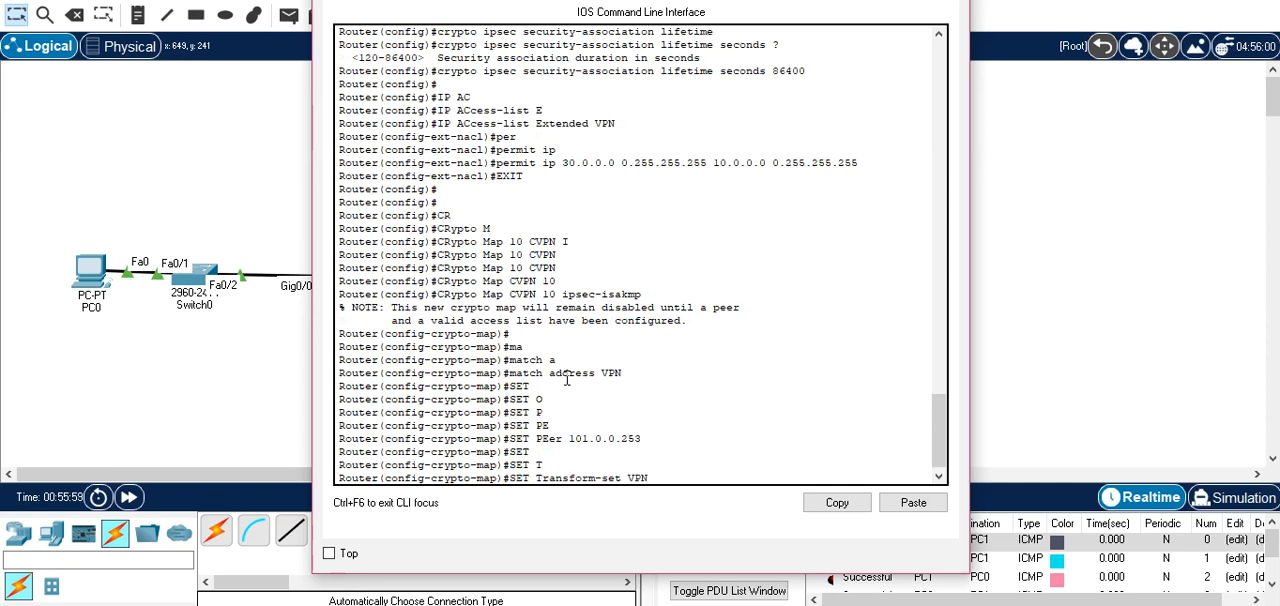
{"action": "key", "text": "Return"}
Leave Router1's crypto map configuration mode and switch from its window to Router0's command line.
{"action": "type", "text": "EXIT"}
{"action": "key", "text": "Return"}
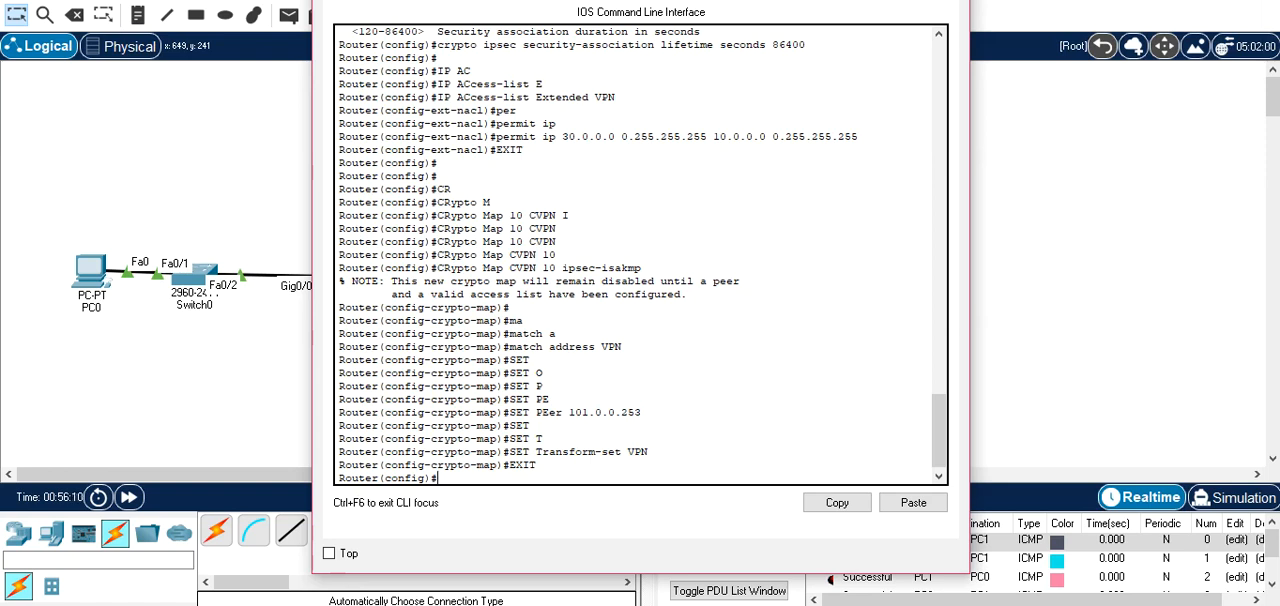
{"action": "left_click", "coordinate": [948, 1]}
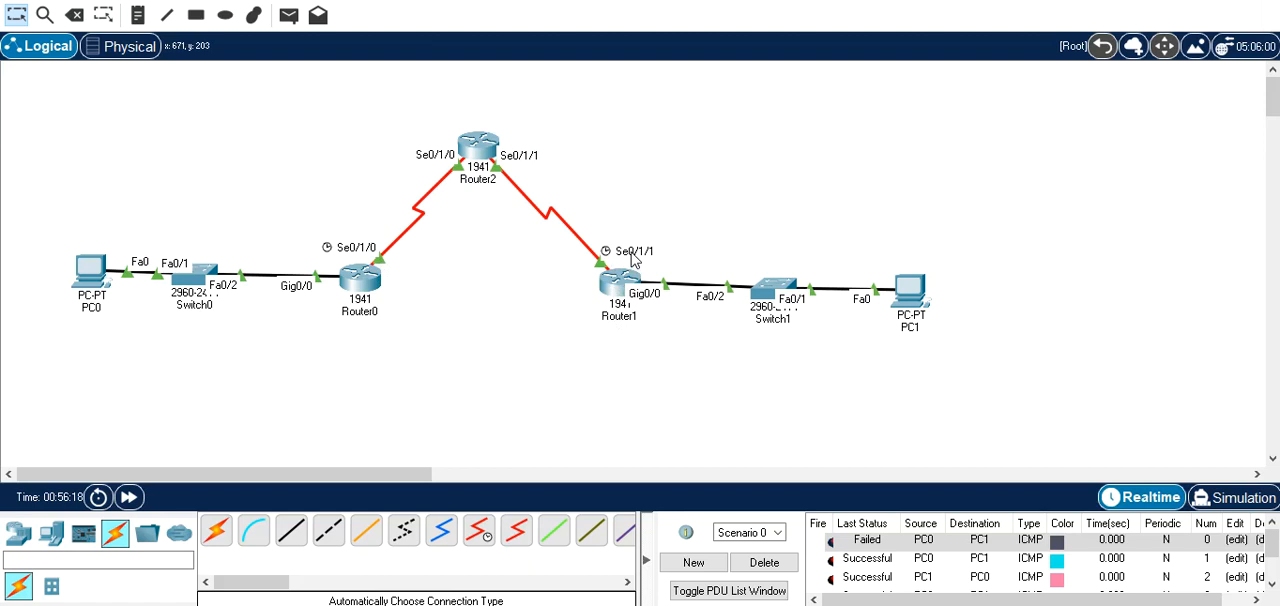
{"action": "left_click", "coordinate": [367, 280]}
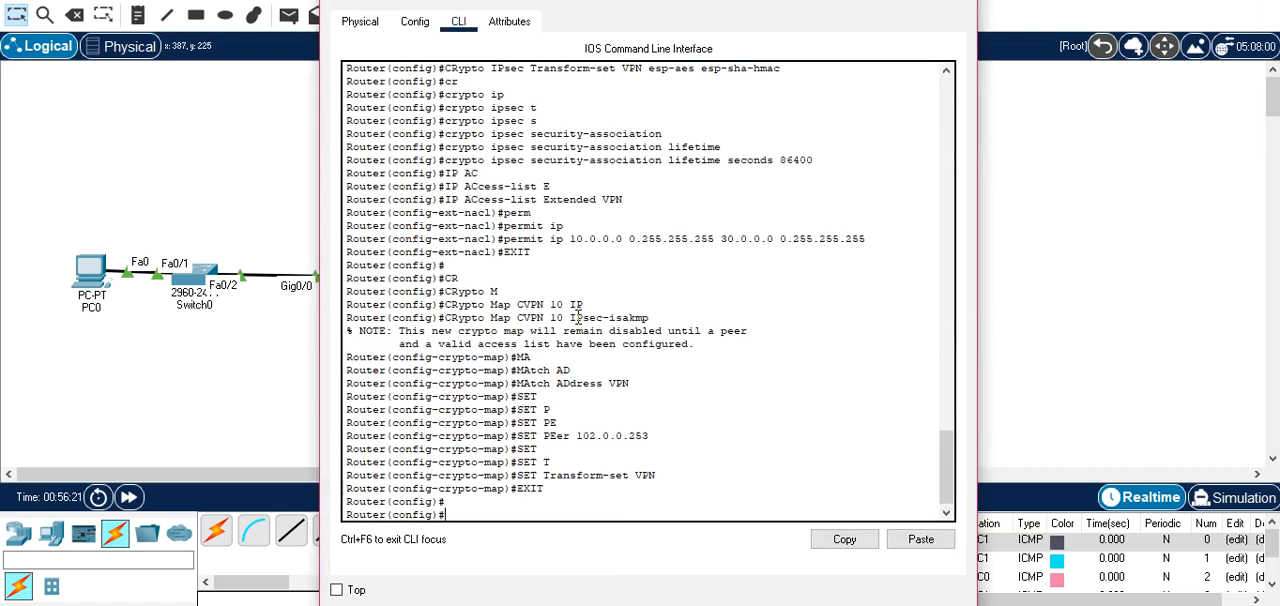
Apply the crypto map CVPN to interface Serial 0/1/0 on Router0 and close the router's window.
{"action": "left_click_drag", "start_coordinate": [612, 8], "coordinate": [778, 4]}
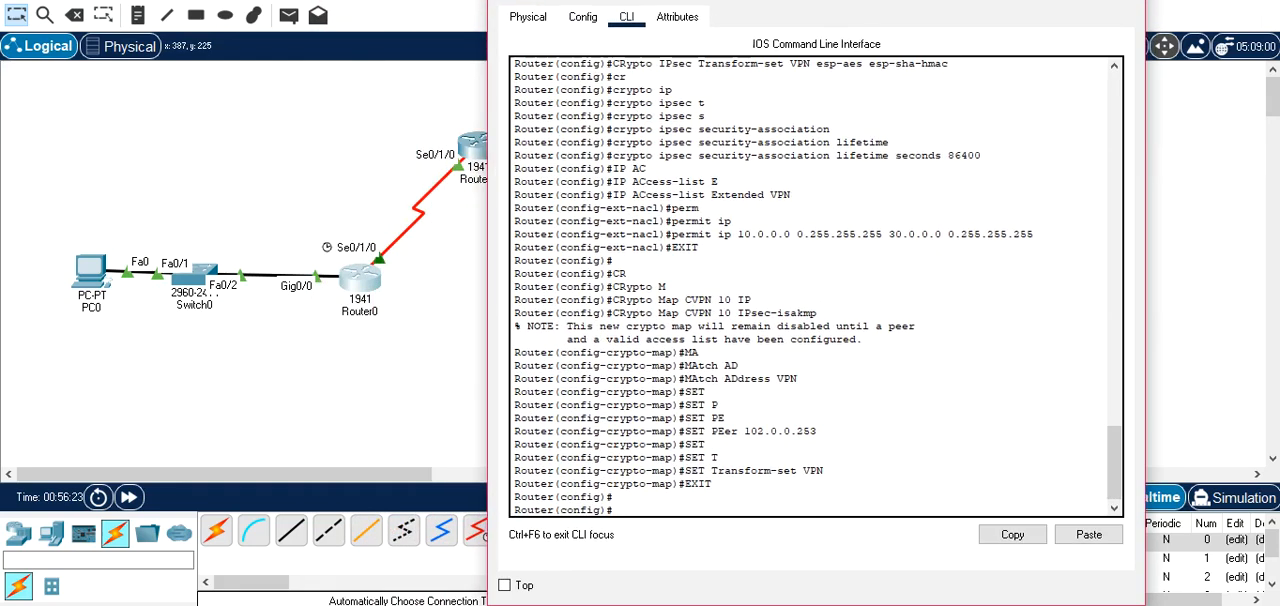
{"action": "type", "text": "N"}
{"action": "key", "text": "Tab"}
{"action": "type", "text": "S"}
{"action": "key", "text": "Tab"}
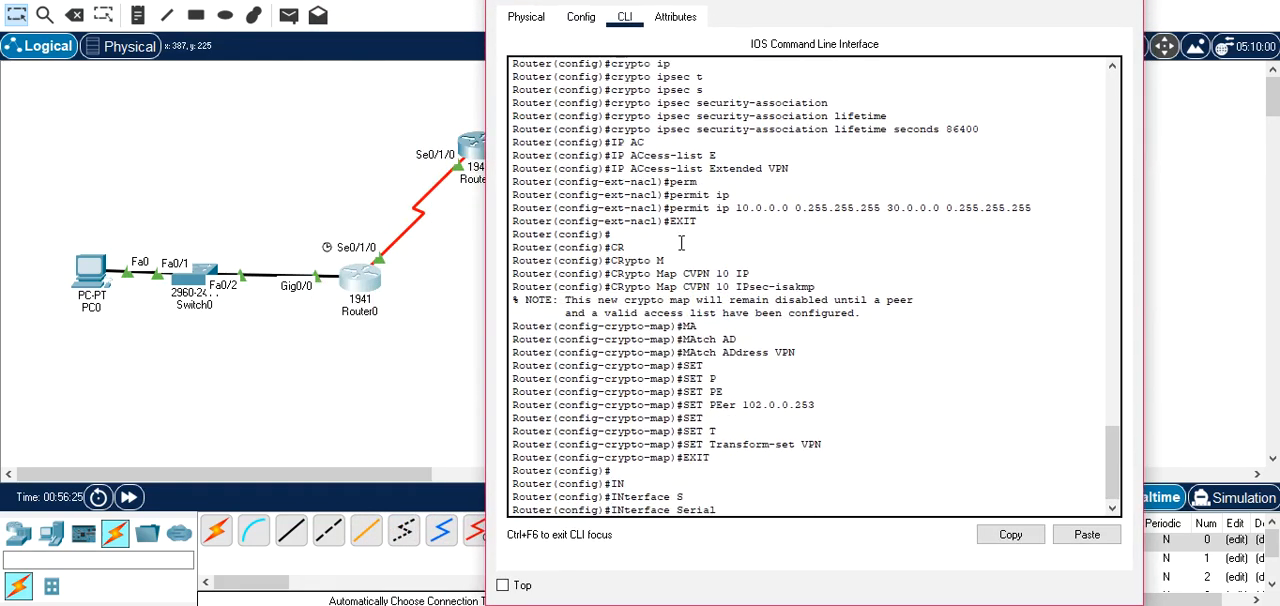
{"action": "type", "text": "0/1/0"}
{"action": "key", "text": "Return"}
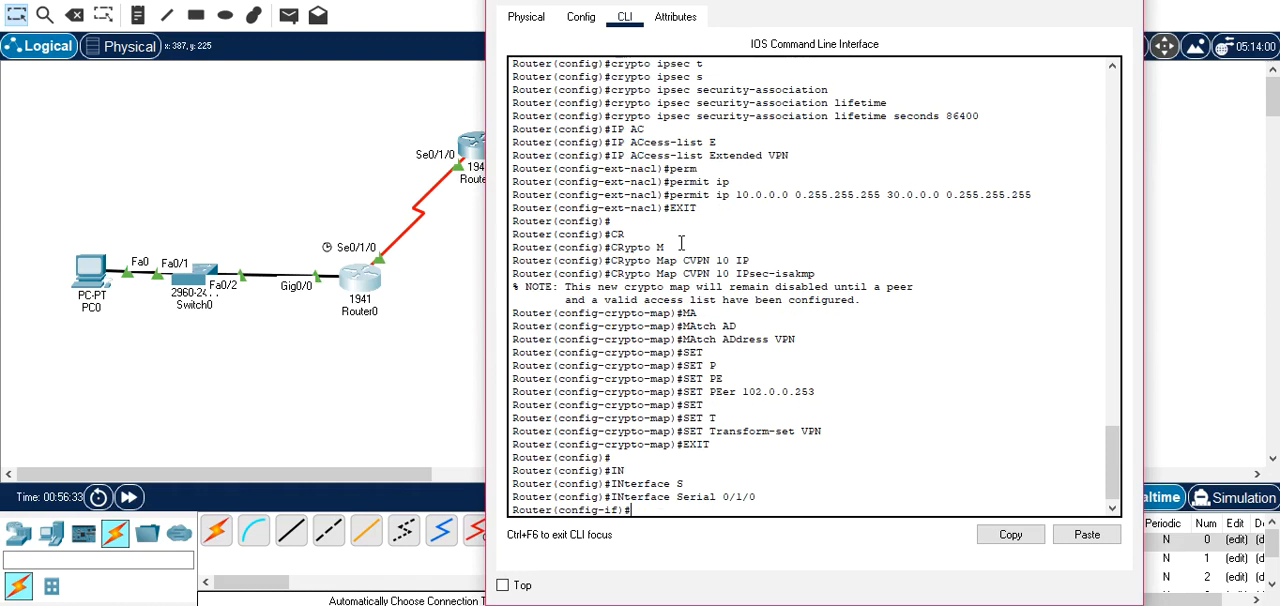
{"action": "type", "text": "cr"}
{"action": "key", "text": "Tab"}
{"action": "type", "text": "m"}
{"action": "key", "text": "Tab"}
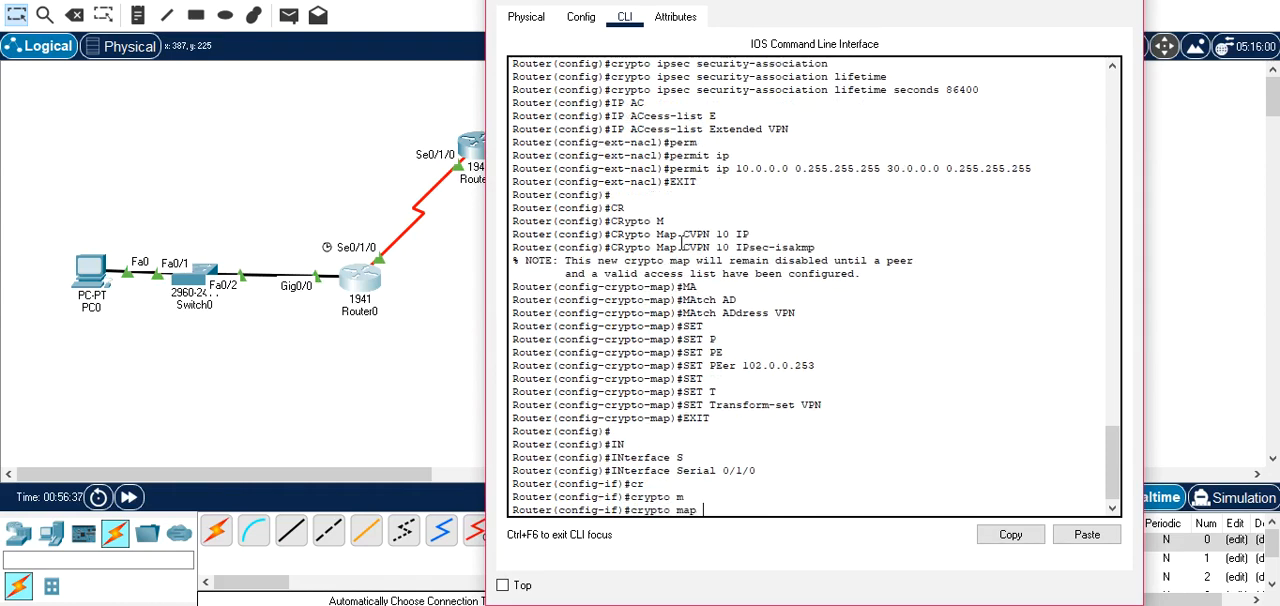
{"action": "type", "text": "CVPN"}
{"action": "key", "text": "Return"}
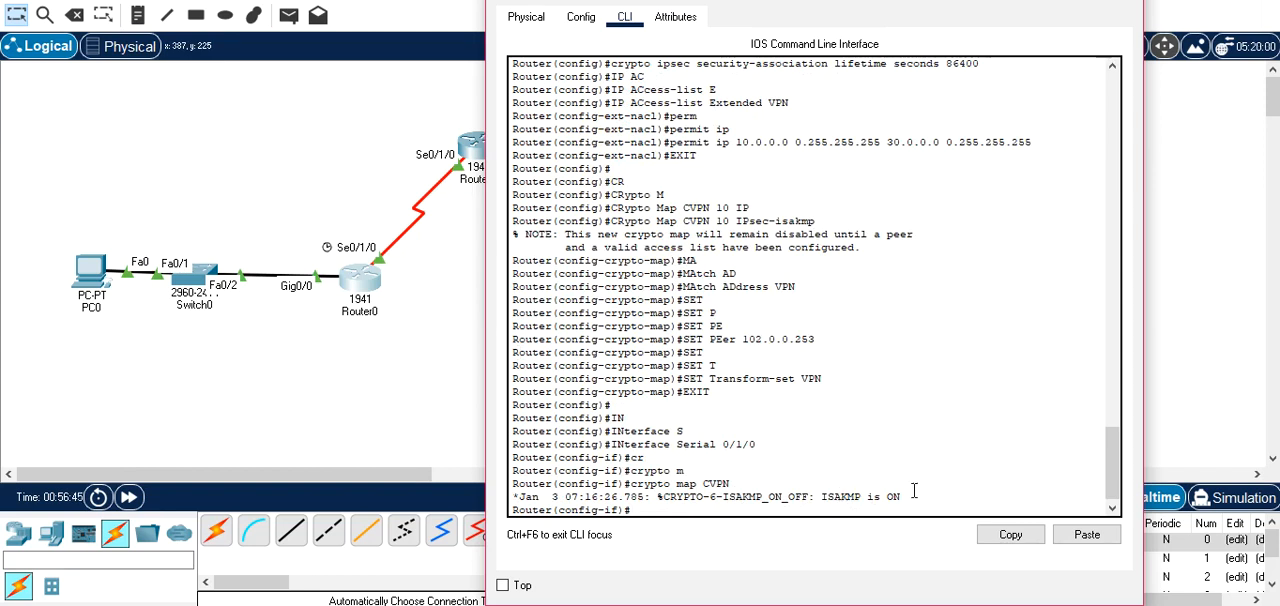
{"action": "left_click_drag", "start_coordinate": [786, 3], "coordinate": [543, 52]}
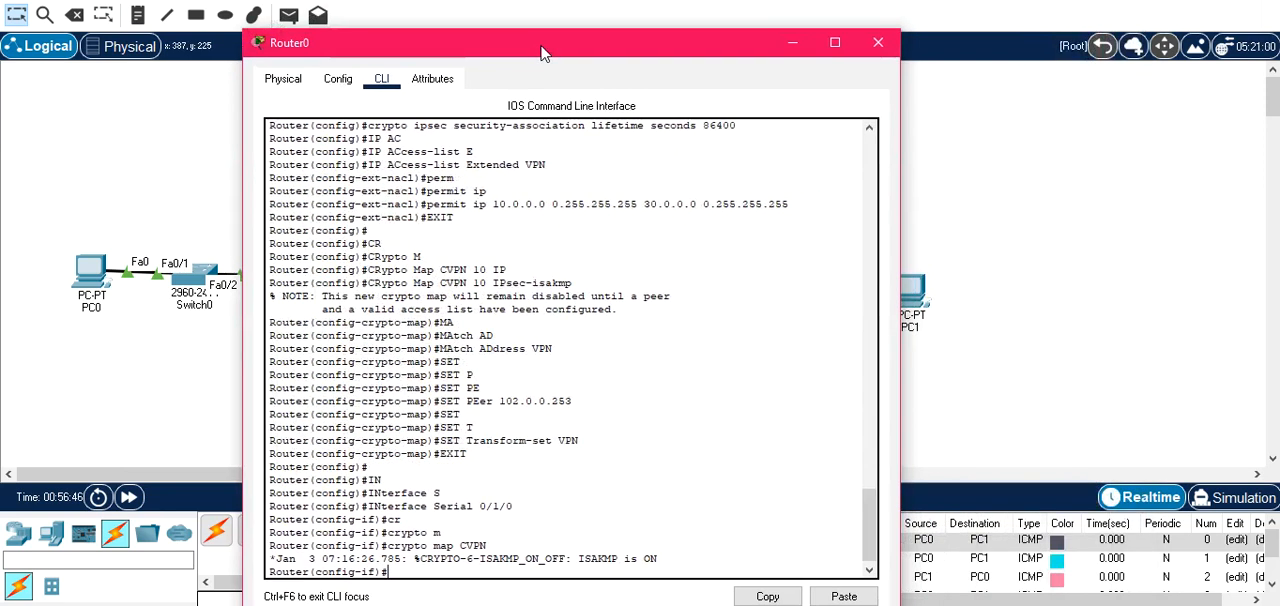
{"action": "left_click", "coordinate": [878, 43]}
Open Router1's command line, apply the crypto map CVPN to interface Serial 0/1/1, and close the router's window.
{"action": "left_click", "coordinate": [614, 289]}
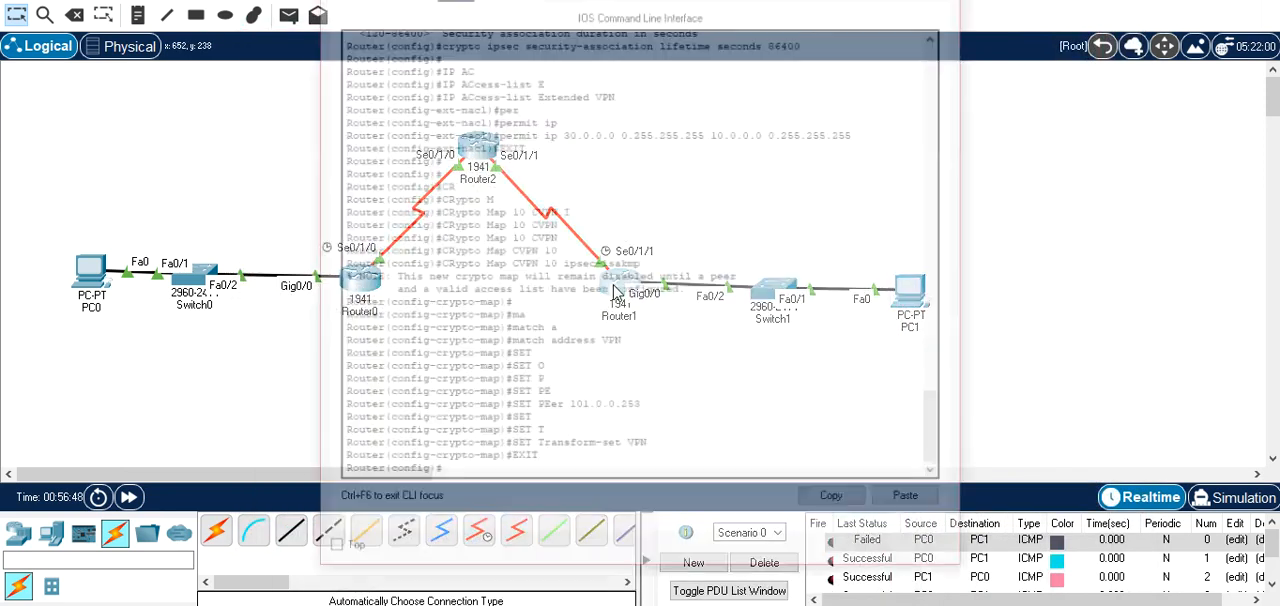
{"action": "left_click_drag", "start_coordinate": [578, 3], "coordinate": [1015, 2]}
{"action": "key", "text": "Return"}
{"action": "type", "text": "IN"}
{"action": "key", "text": "Tab"}
{"action": "type", "text": "S"}
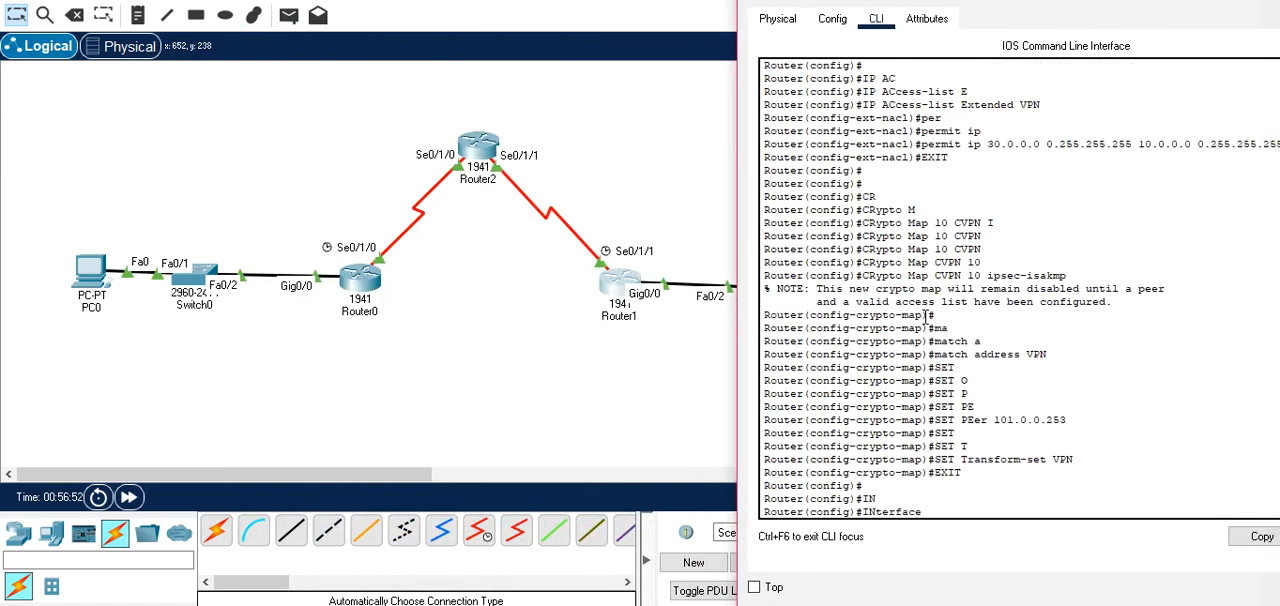
{"action": "key", "text": "Tab"}
{"action": "type", "text": "0/1/1"}
{"action": "key", "text": "Return"}
{"action": "type", "text": "cr"}
{"action": "key", "text": "Tab"}
{"action": "type", "text": "m"}
{"action": "key", "text": "Tab"}
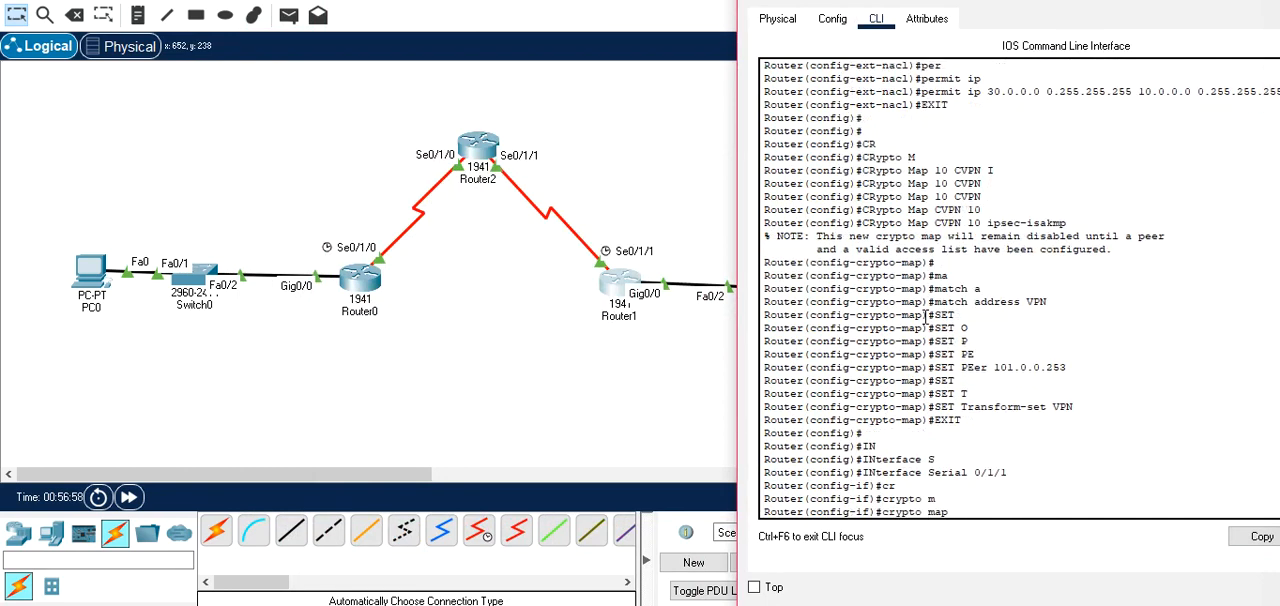
{"action": "type", "text": "CVPN"}
{"action": "key", "text": "Return"}
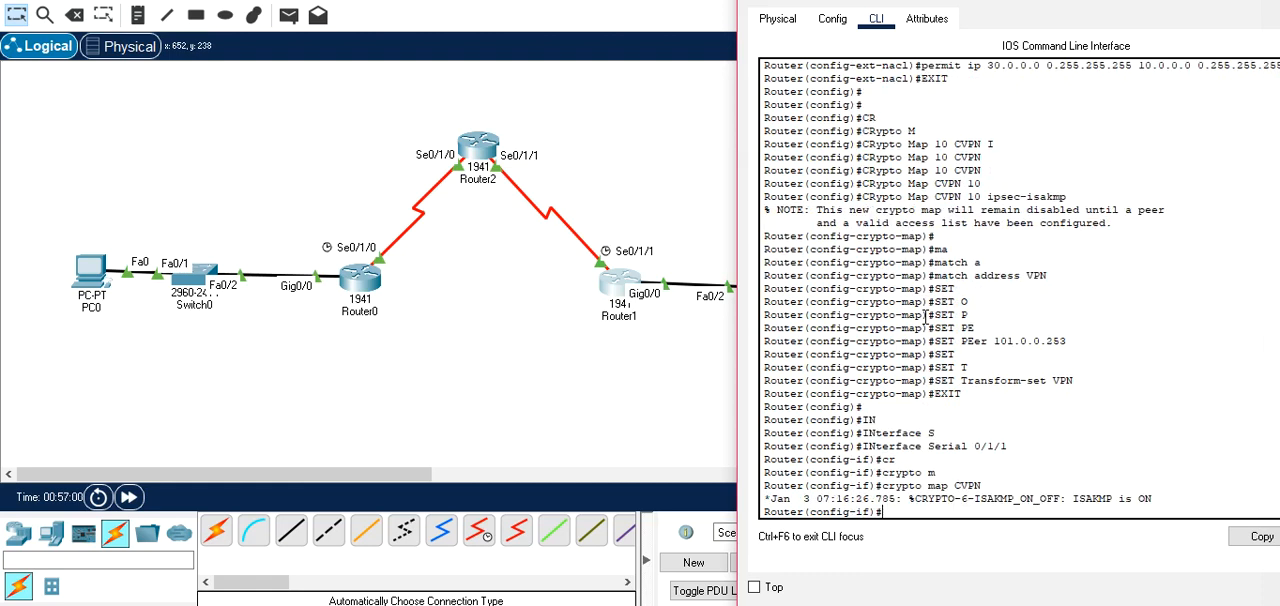
{"action": "left_click_drag", "start_coordinate": [886, 0], "coordinate": [467, 35]}
{"action": "left_click", "coordinate": [954, 37]}
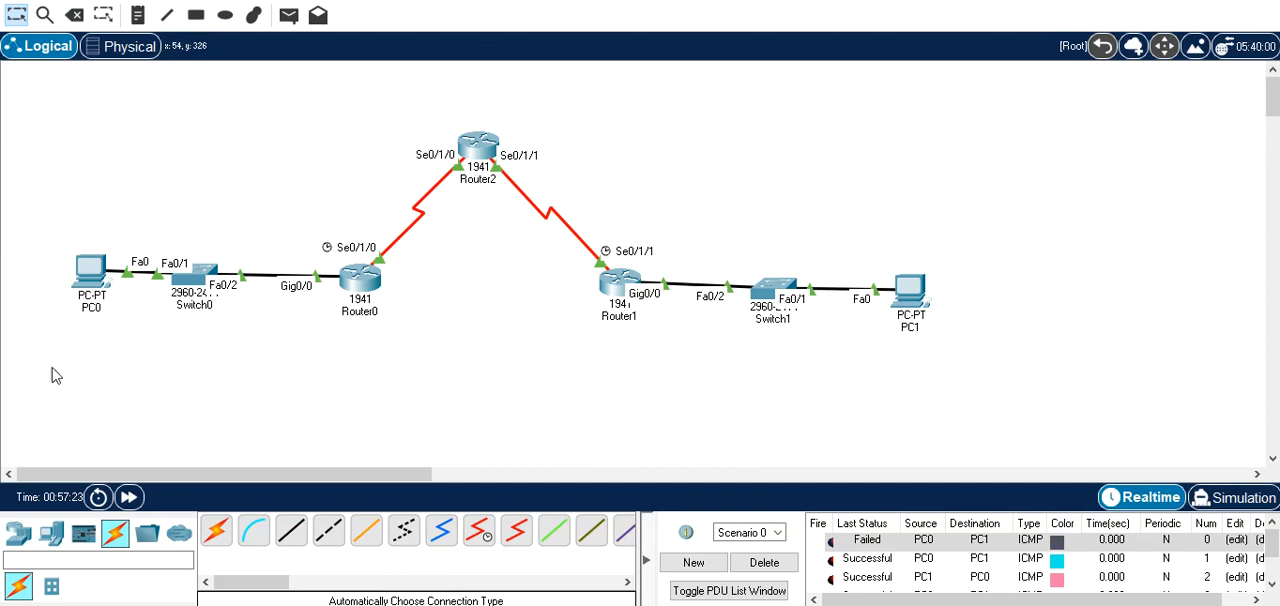
Reopen Router0's command line and leave interface and global configuration mode for privileged EXEC mode.
{"action": "left_click", "coordinate": [360, 272]}
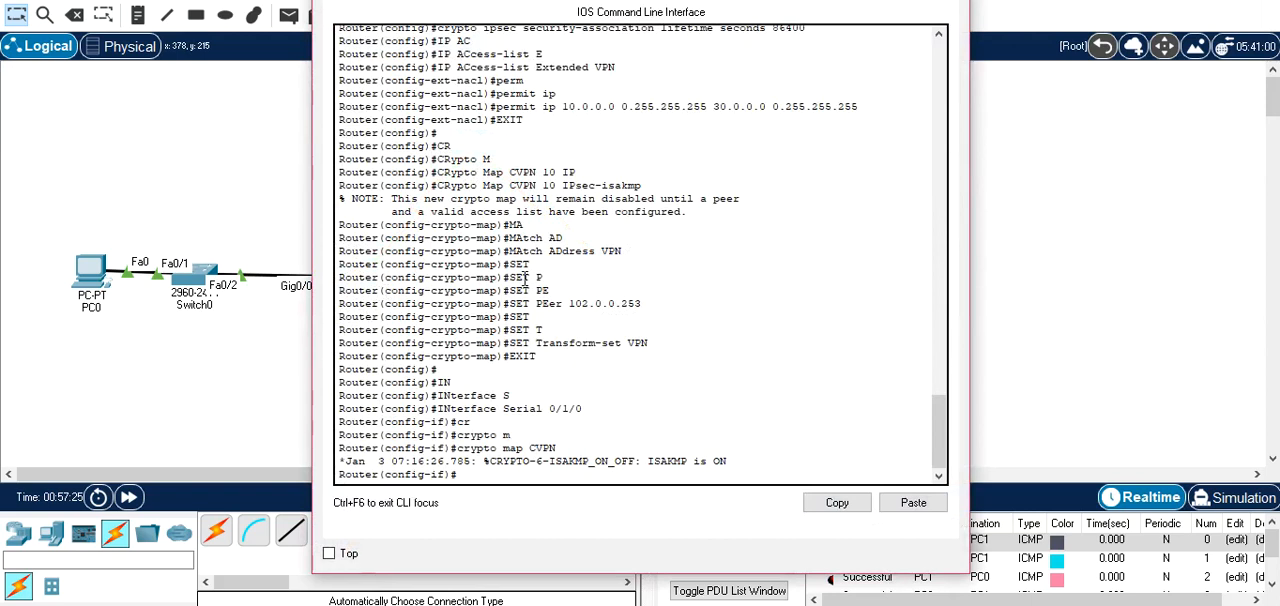
{"action": "key", "text": "Return"}
{"action": "key", "text": "Return"}
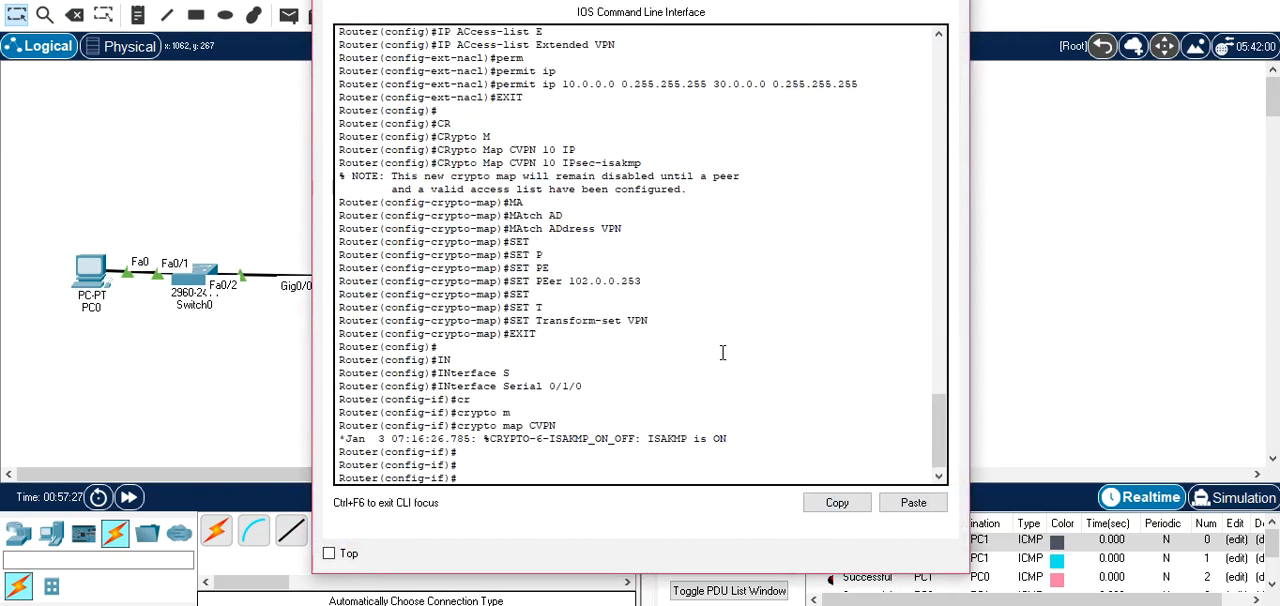
{"action": "type", "text": "EXIT"}
{"action": "key", "text": "Return"}
{"action": "type", "text": "EXIT"}
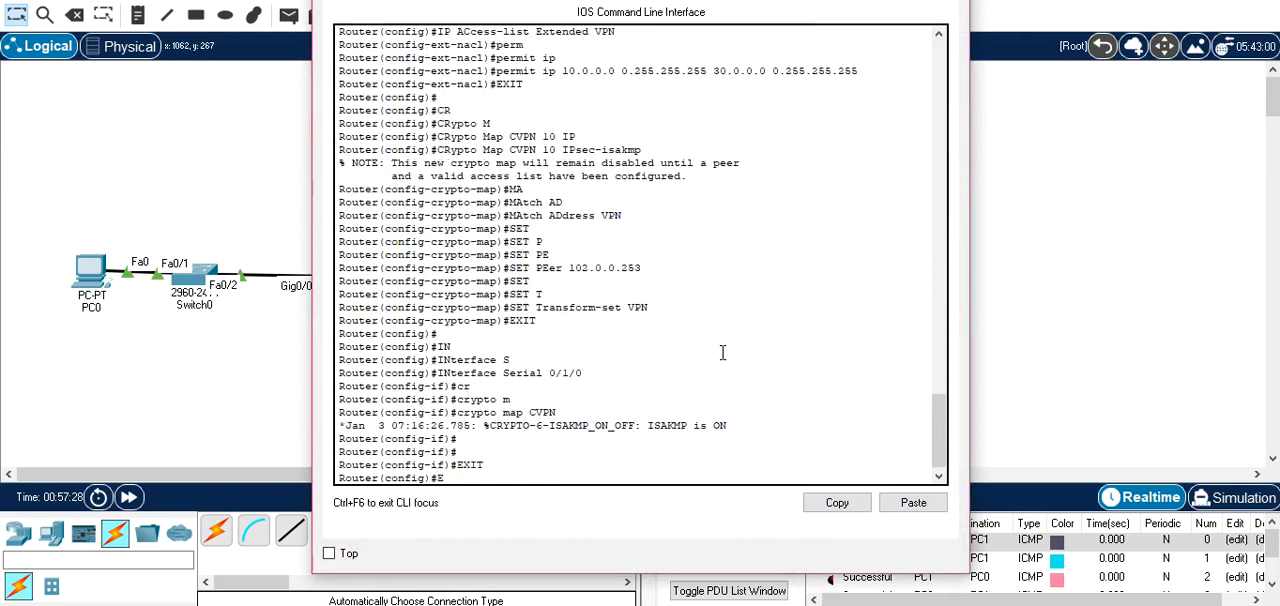
{"action": "key", "text": "Return"}
Display Router0's ISAKMP security associations with show crypto isakmp sa.
{"action": "type", "text": "SH"}
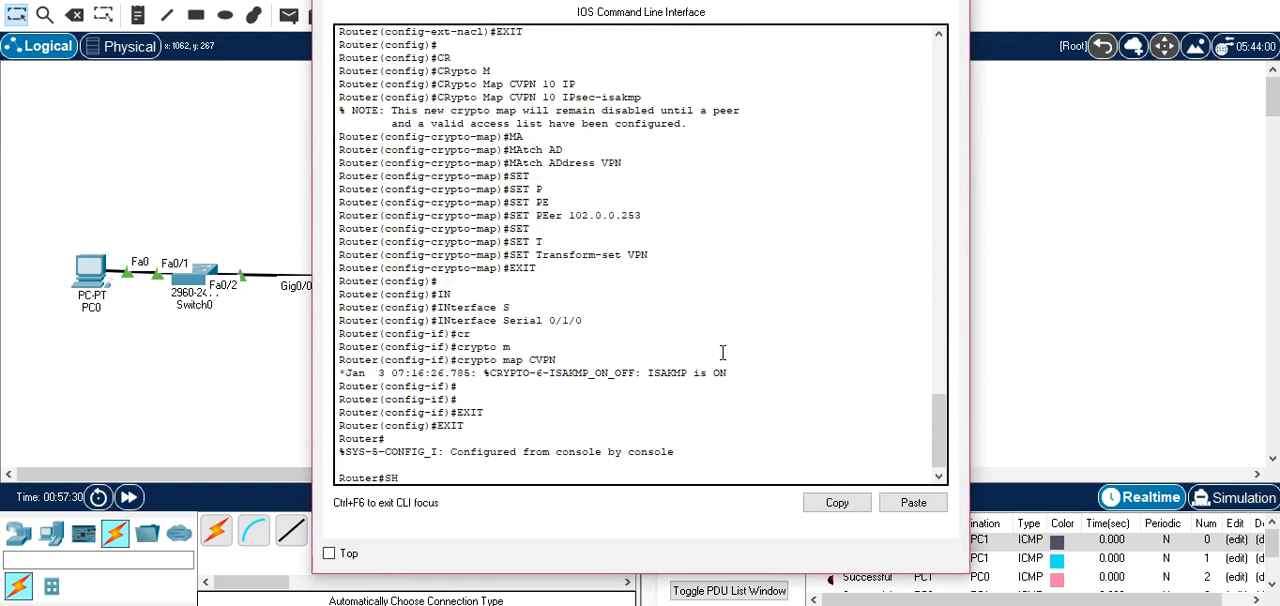
{"action": "key", "text": "Tab"}
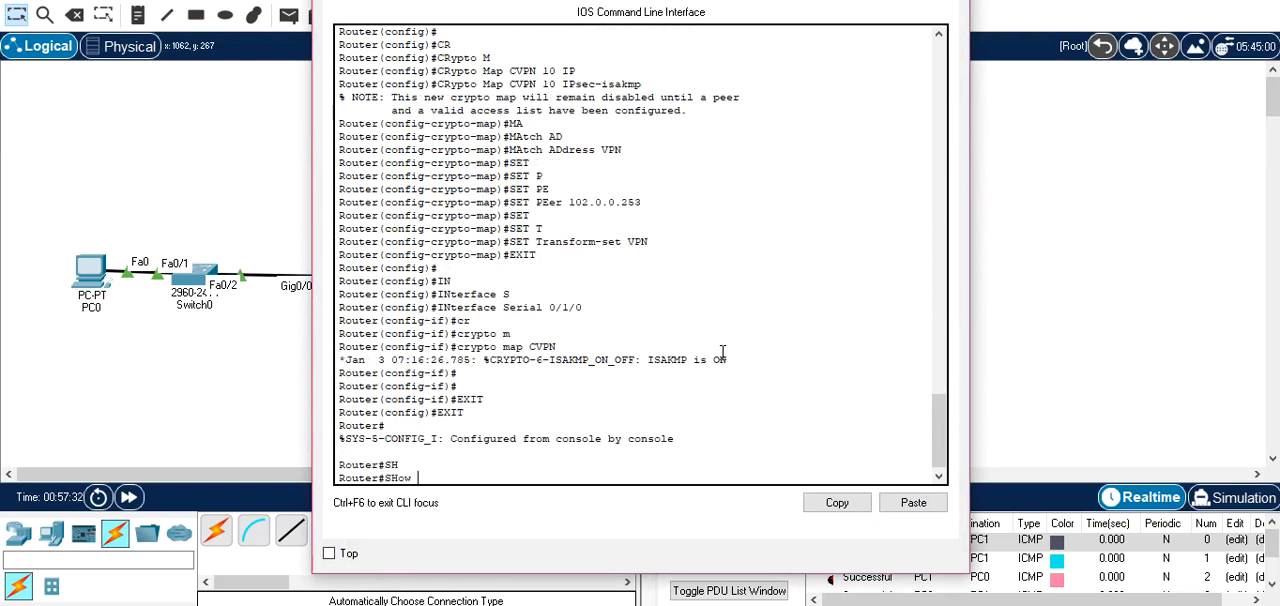
{"action": "type", "text": "C"}
{"action": "key", "text": "Tab"}
{"action": "type", "text": "R"}
{"action": "key", "text": "Tab"}
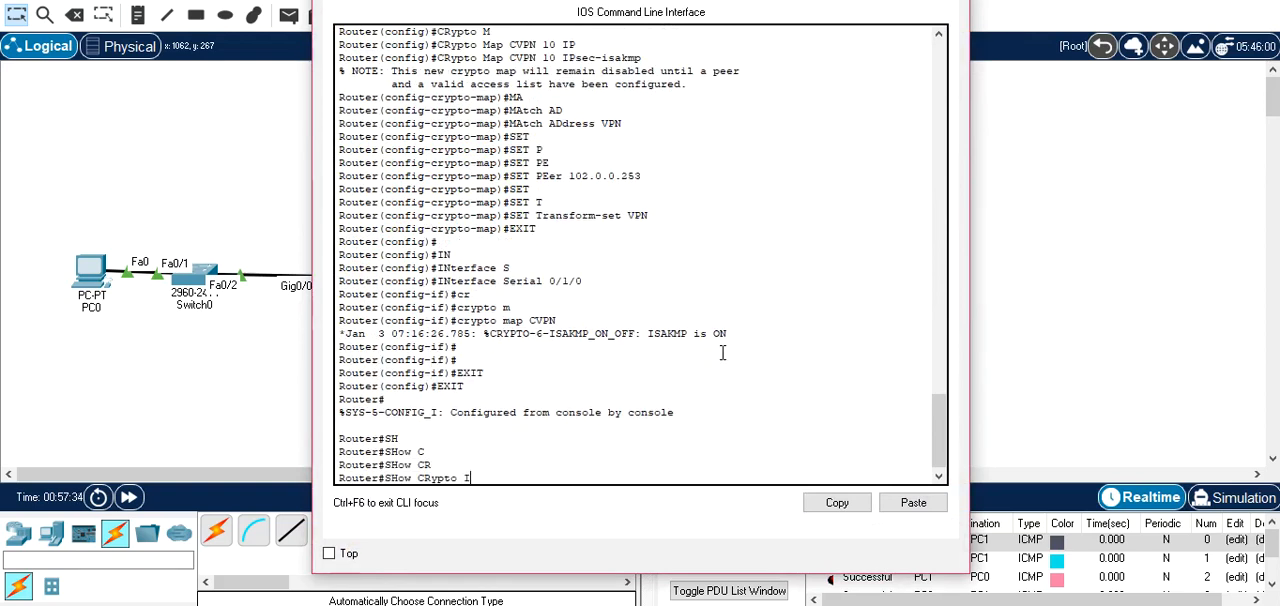
{"action": "type", "text": "ISakmp S"}
{"action": "key", "text": "Tab"}
{"action": "type", "text": "S"}
{"action": "key", "text": "Tab"}
{"action": "type", "text": "a"}
{"action": "key", "text": "Tab"}
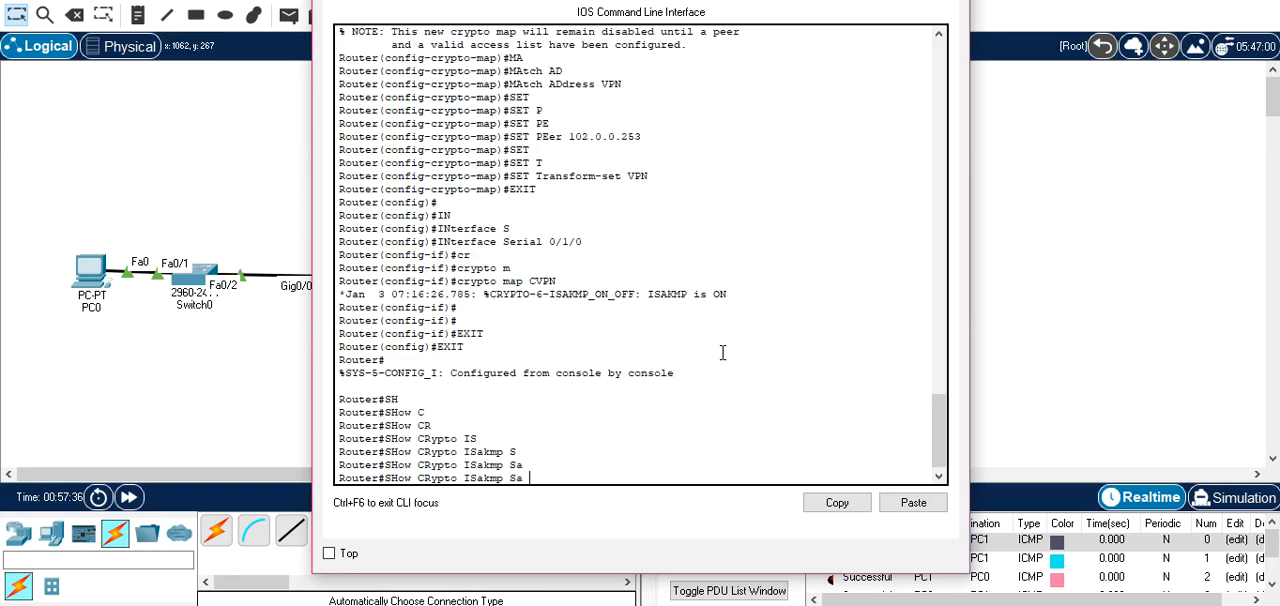
{"action": "key", "text": "Return"}
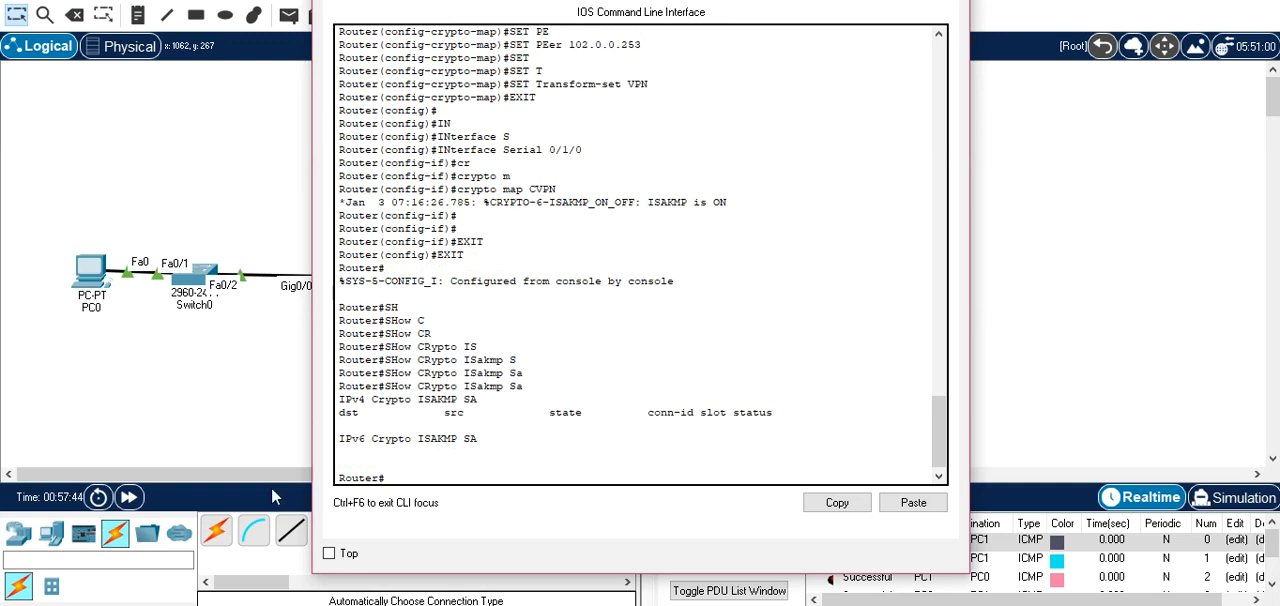
Send a simple PDU from PC0 to PC1, and clear the test PDUs by deleting Scenario 0.
{"action": "left_click", "coordinate": [268, 402]}
{"action": "left_click", "coordinate": [288, 15]}
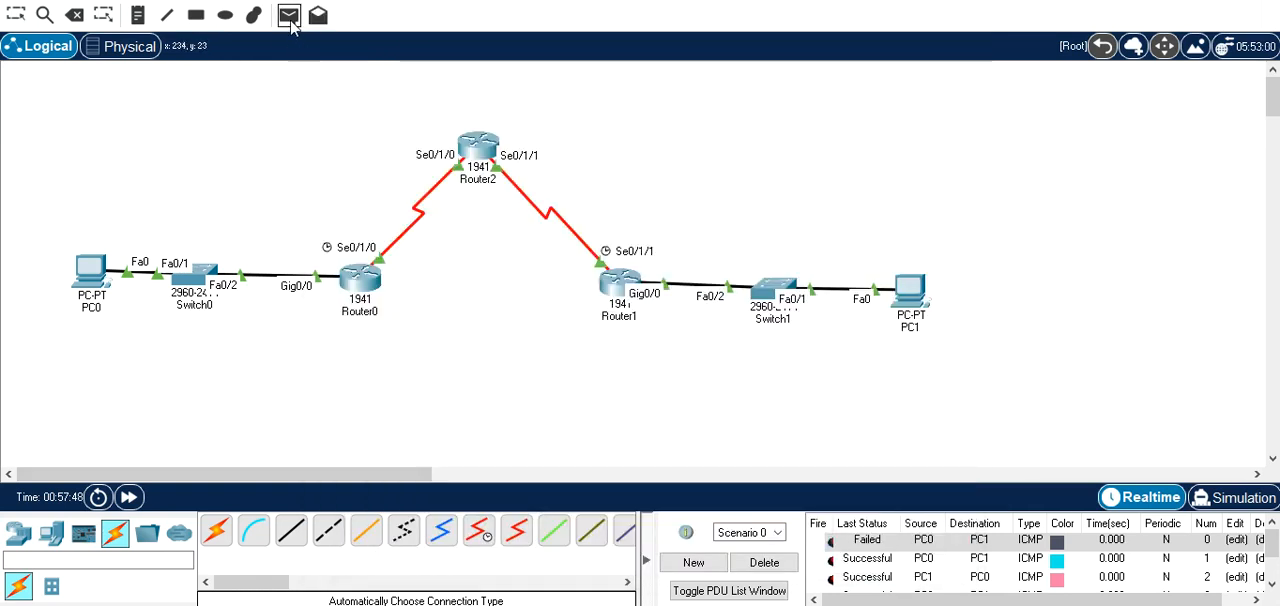
{"action": "left_click", "coordinate": [110, 275]}
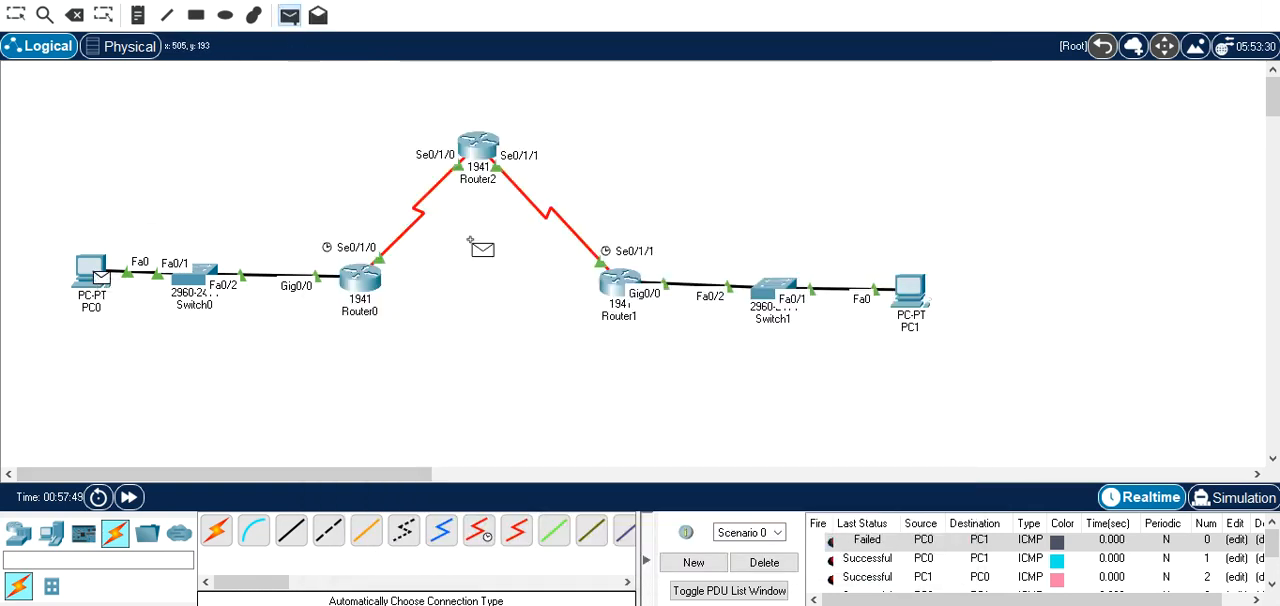
{"action": "left_click", "coordinate": [910, 290]}
{"action": "left_click_drag", "start_coordinate": [1272, 538], "coordinate": [1272, 539]}
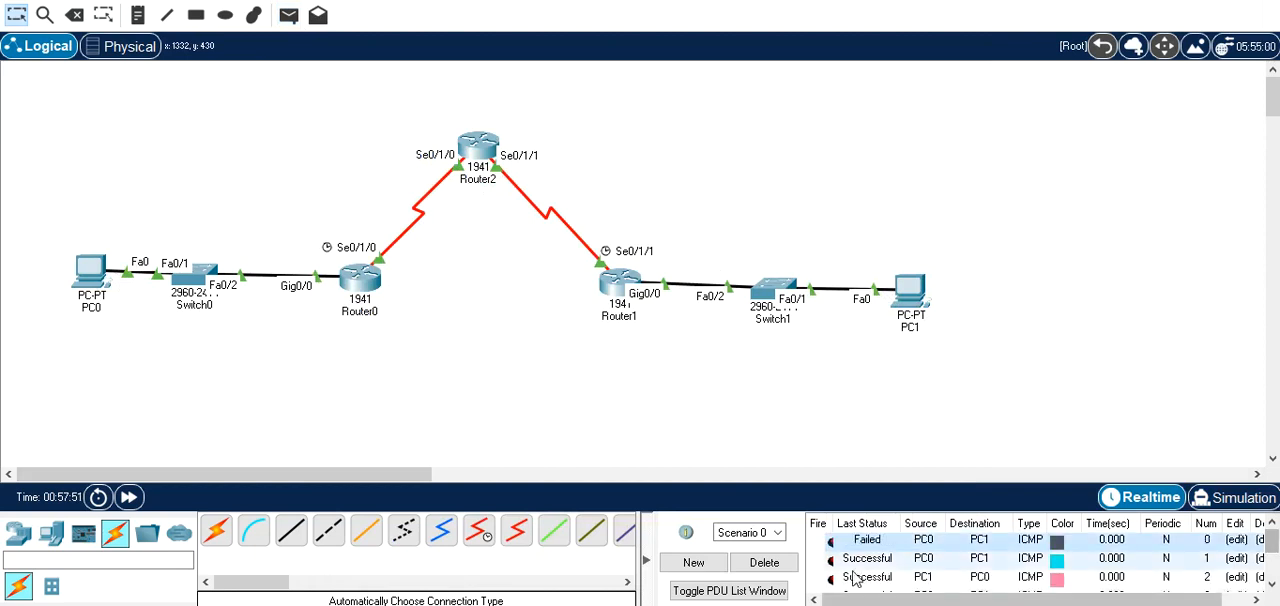
{"action": "left_click", "coordinate": [764, 562]}
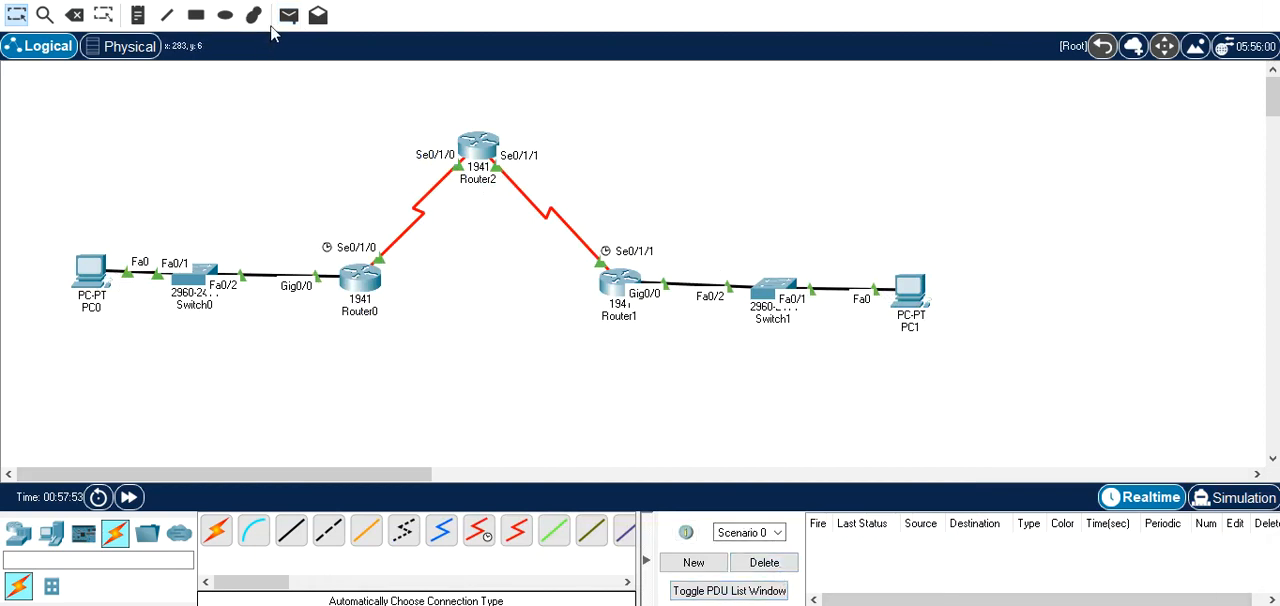
Send three simple PDUs one after another from PC0 to PC1 to test the VPN path.
{"action": "left_click", "coordinate": [288, 16]}
{"action": "left_click", "coordinate": [95, 272]}
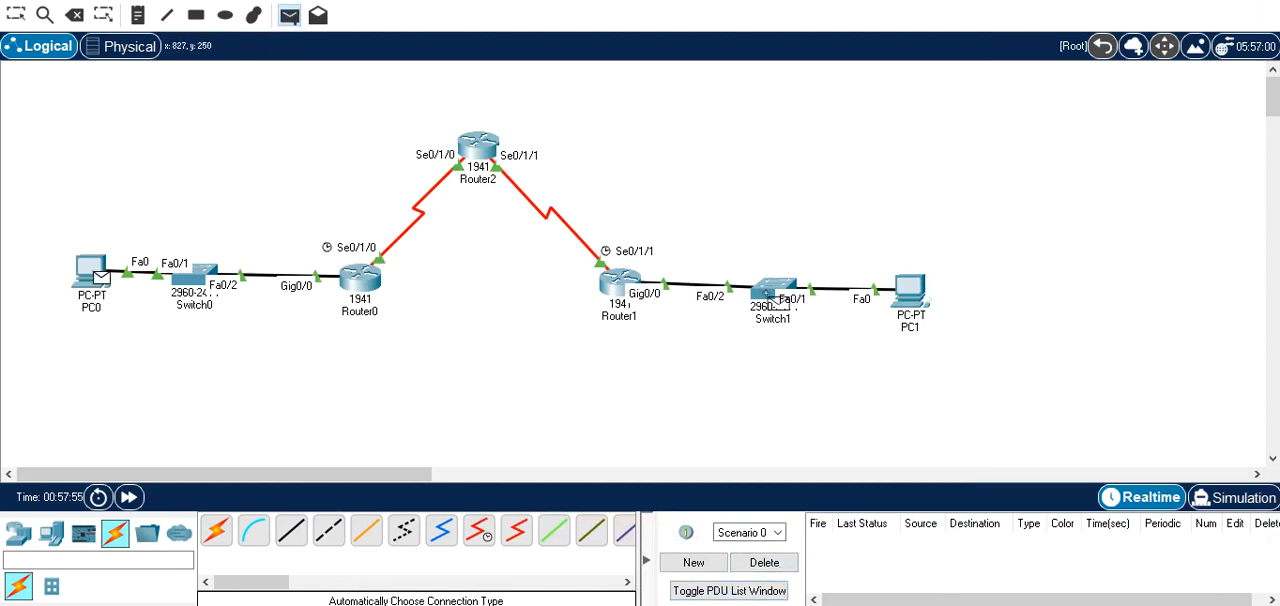
{"action": "left_click", "coordinate": [910, 302]}
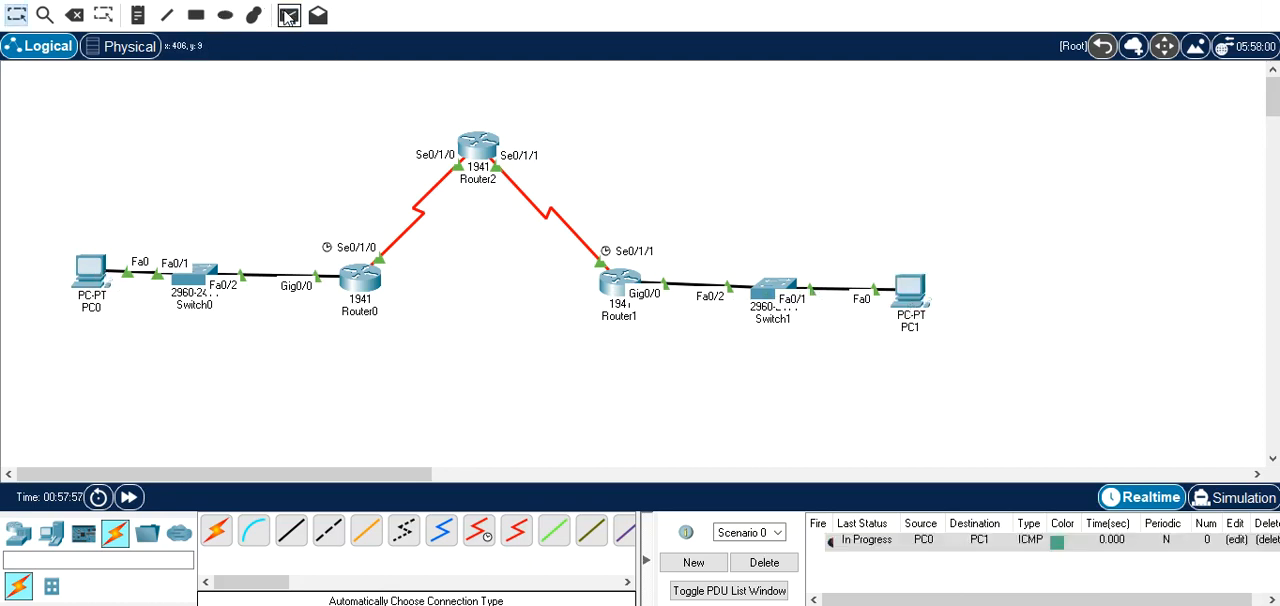
{"action": "left_click", "coordinate": [288, 16]}
{"action": "left_click", "coordinate": [97, 275]}
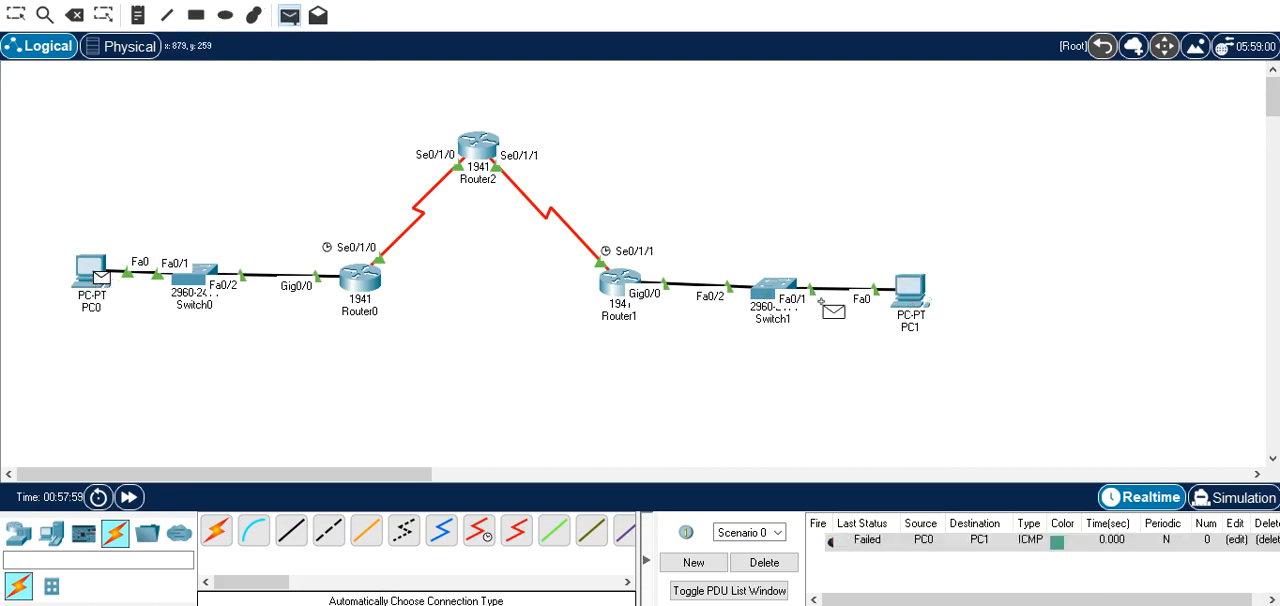
{"action": "left_click", "coordinate": [912, 303]}
{"action": "left_click", "coordinate": [288, 22]}
{"action": "left_click", "coordinate": [97, 273]}
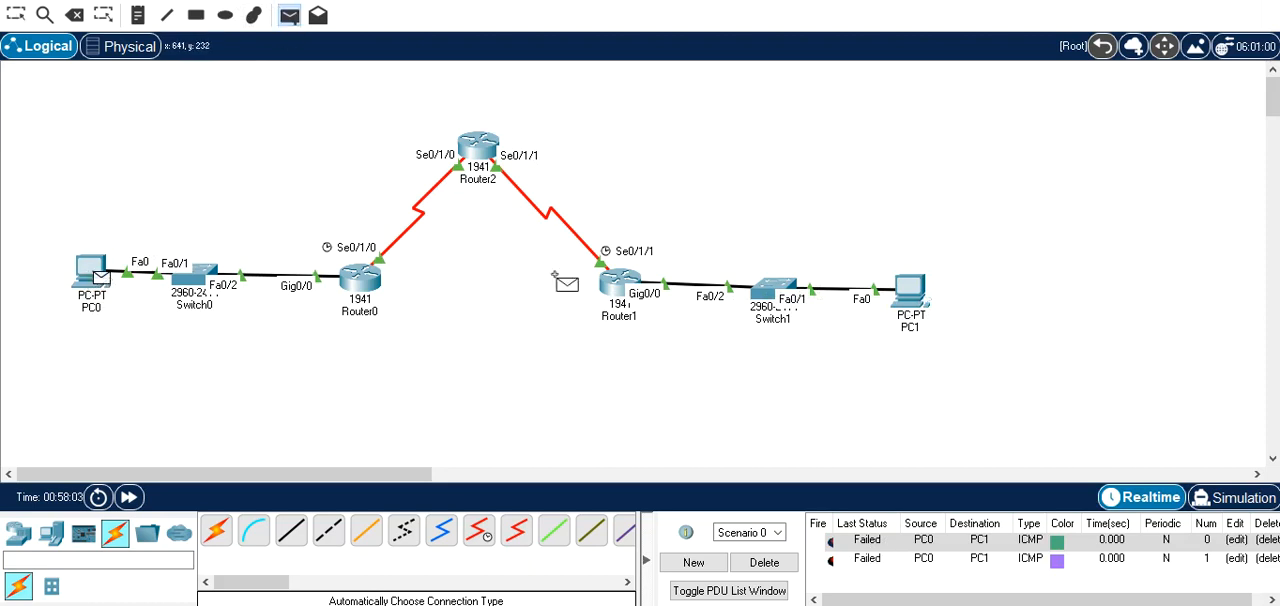
{"action": "left_click", "coordinate": [912, 297]}
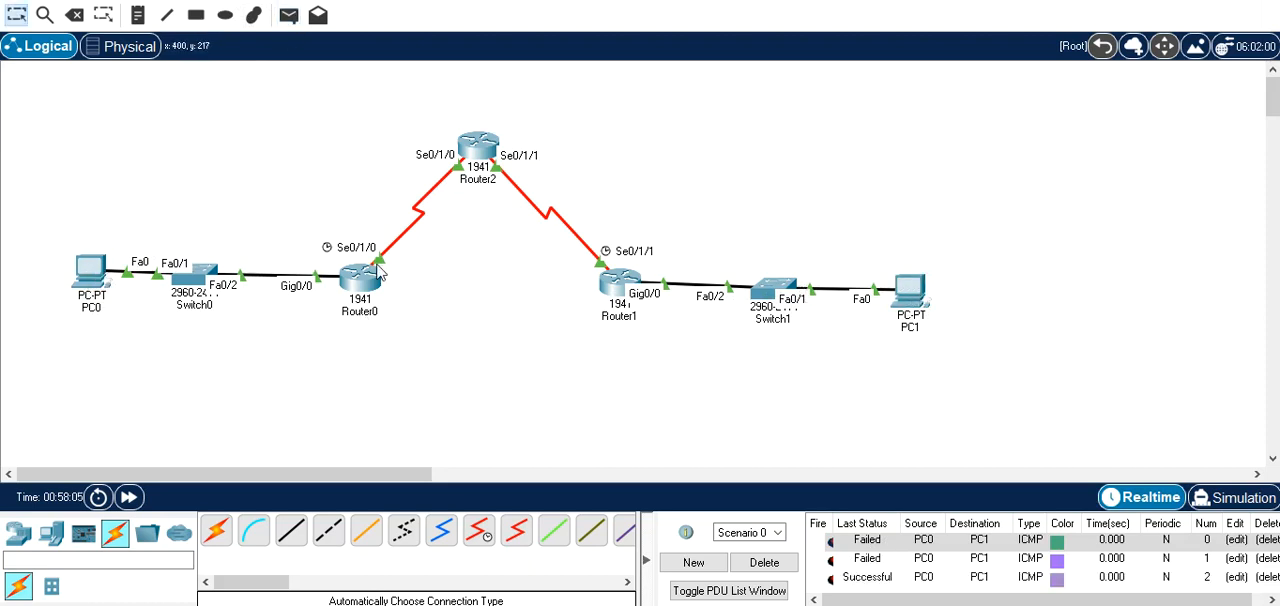
Repeat show crypto isakmp sa on Router0 and display its IPsec security associations with show crypto ipsec sa.
{"action": "left_click", "coordinate": [370, 285]}
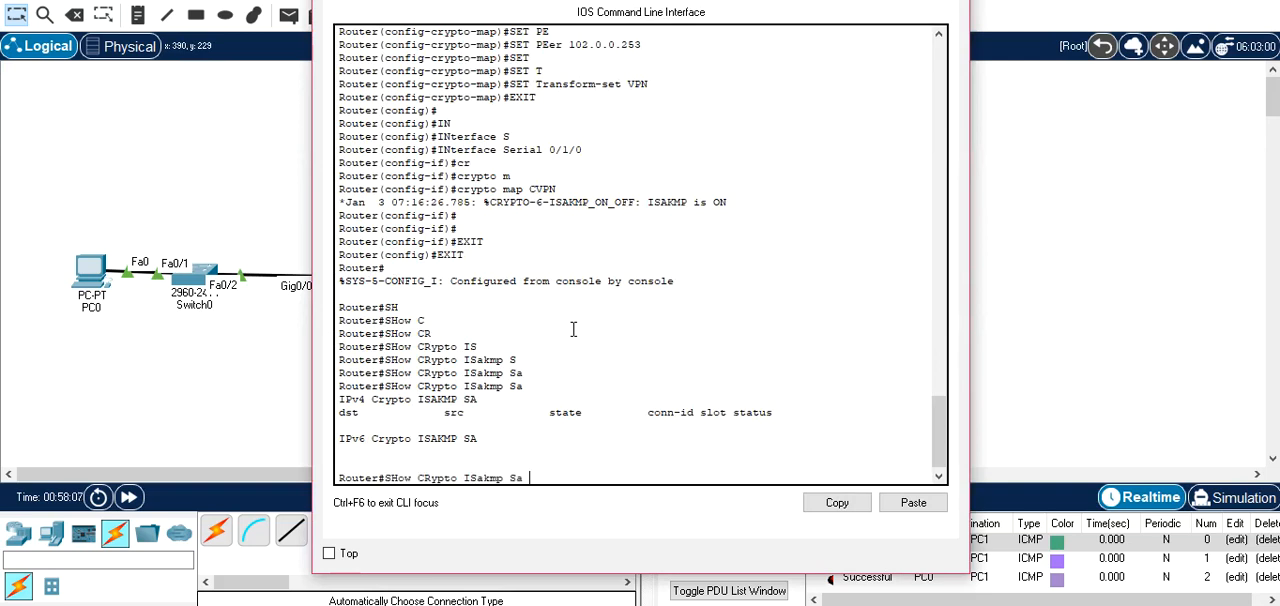
{"action": "key", "text": "Return"}
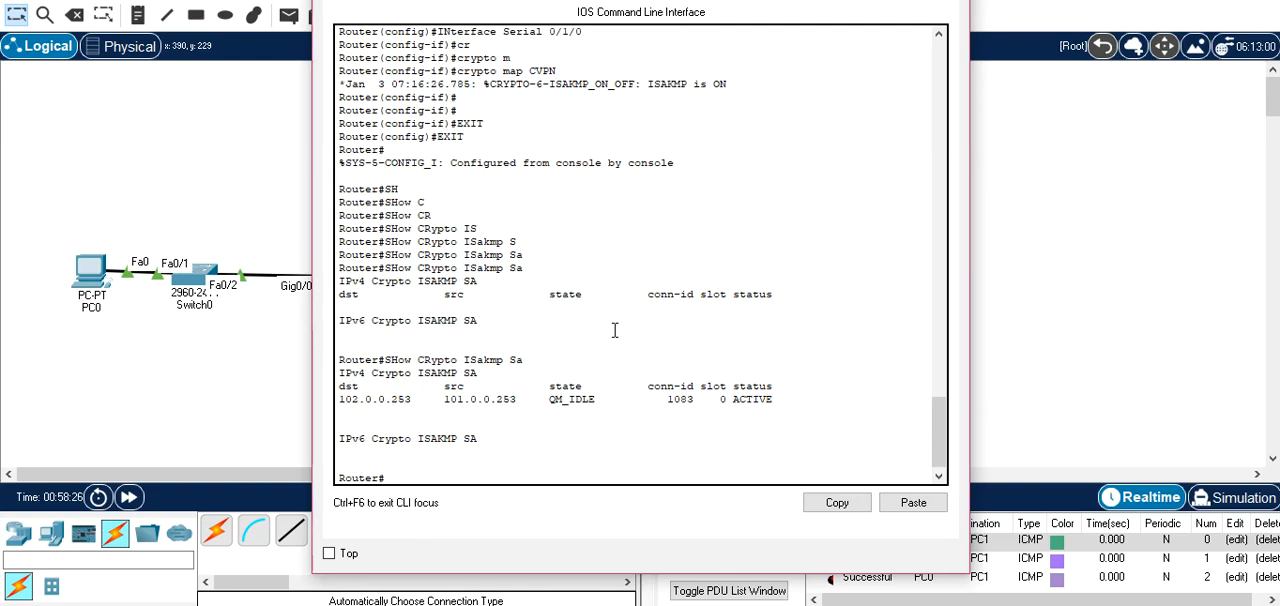
{"action": "type", "text": "SH"}
{"action": "key", "text": "Tab"}
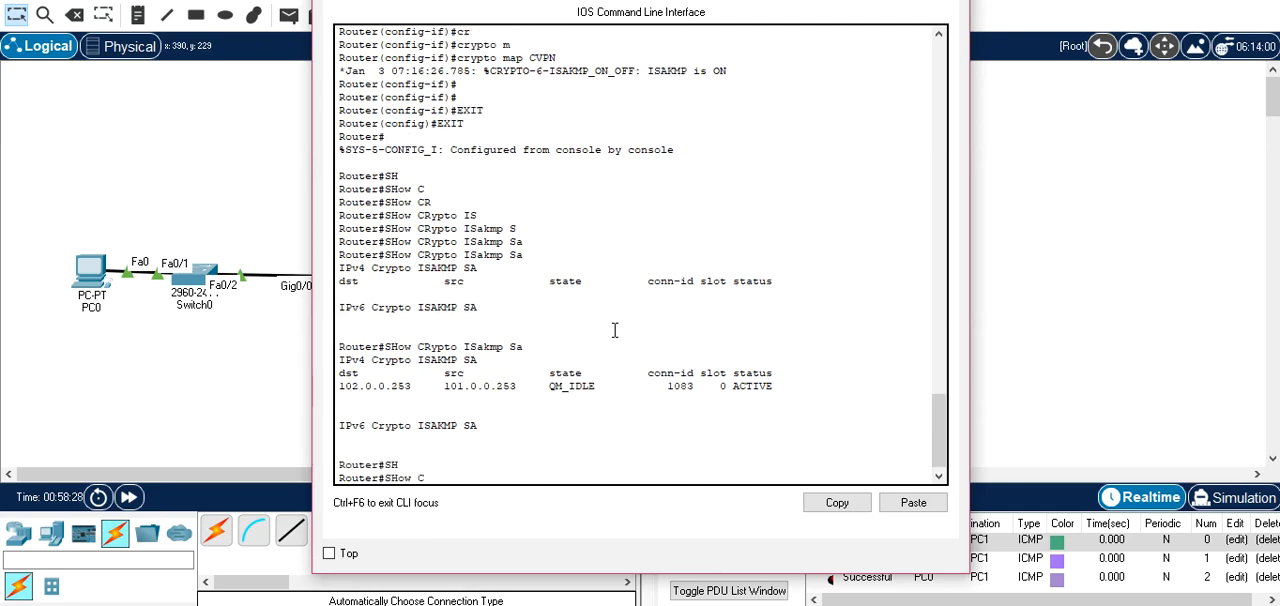
{"action": "key", "text": "Tab"}
{"action": "type", "text": "R"}
{"action": "key", "text": "Tab"}
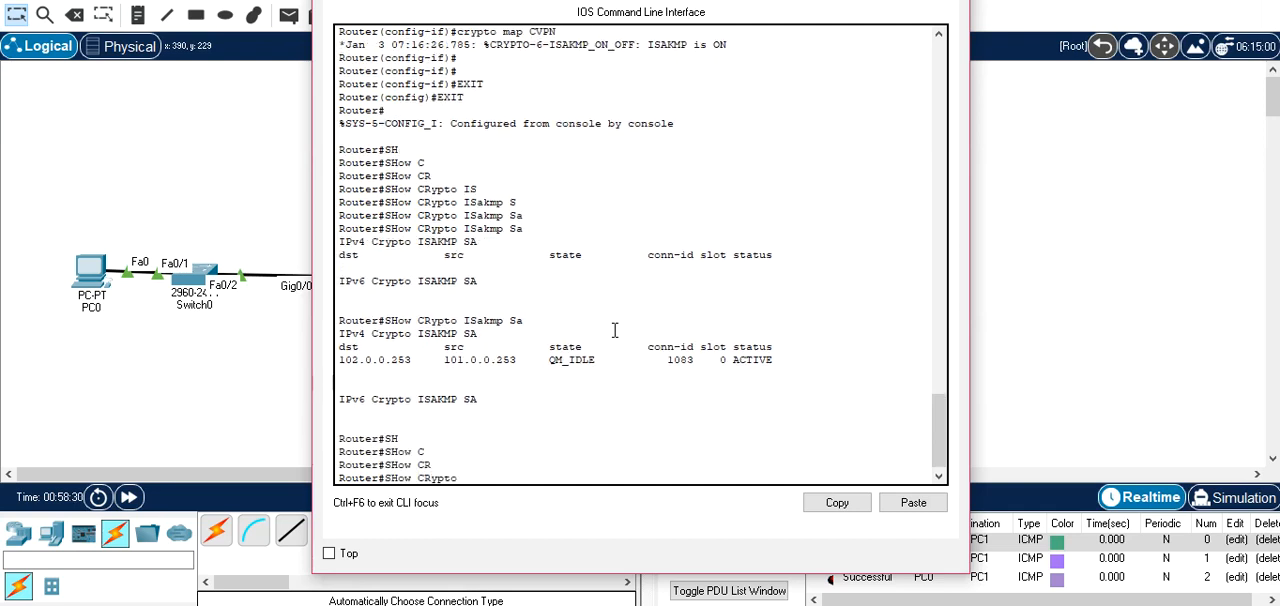
{"action": "type", "text": "IP"}
{"action": "key", "text": "Tab"}
{"action": "type", "text": "SA"}
{"action": "key", "text": "Return"}
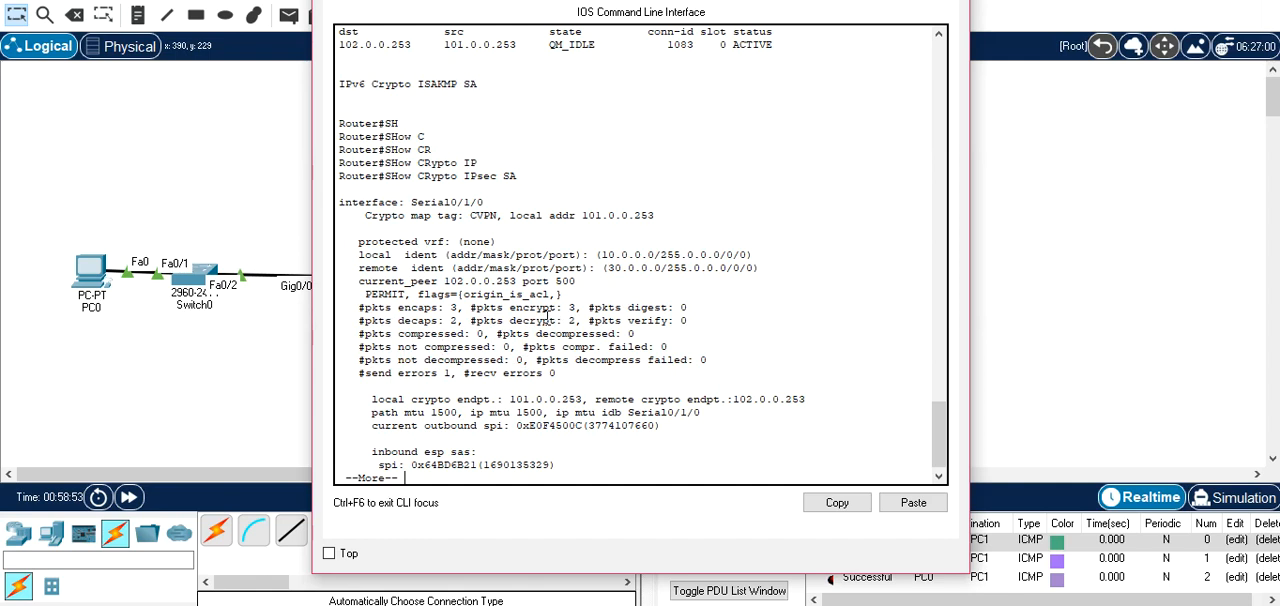
Close Router0's window and clear the three PC0-to-PC1 test PDUs by deleting the scenario.
{"action": "left_click_drag", "start_coordinate": [740, 2], "coordinate": [680, 262]}
{"action": "left_click", "coordinate": [716, 282]}
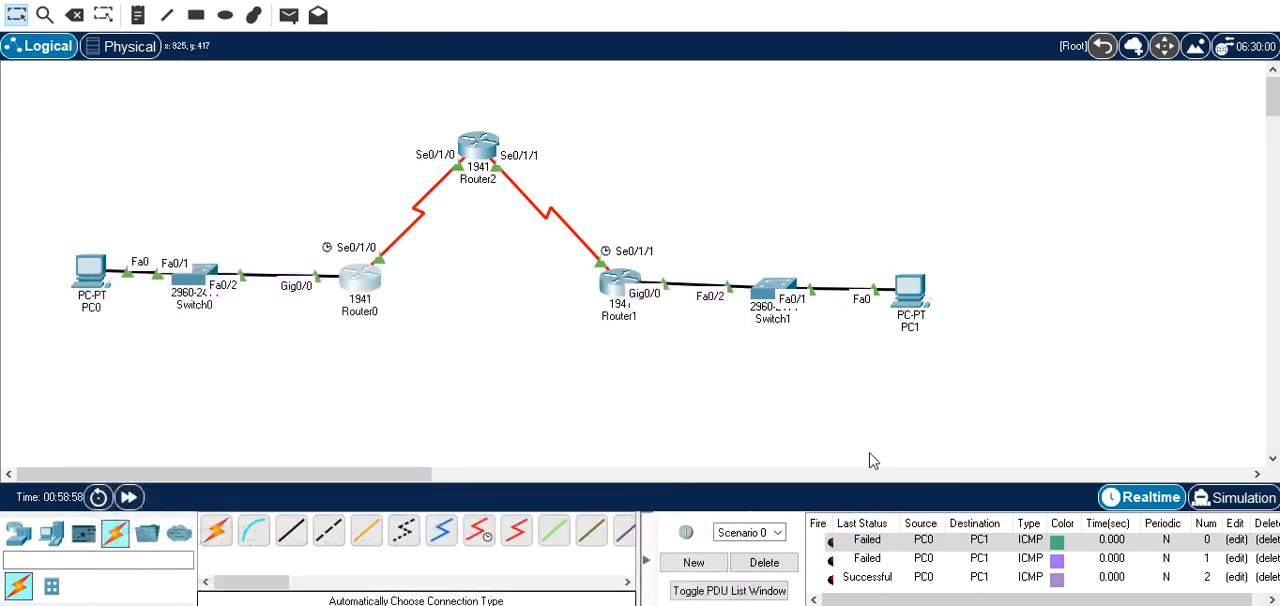
{"action": "left_click", "coordinate": [764, 563]}
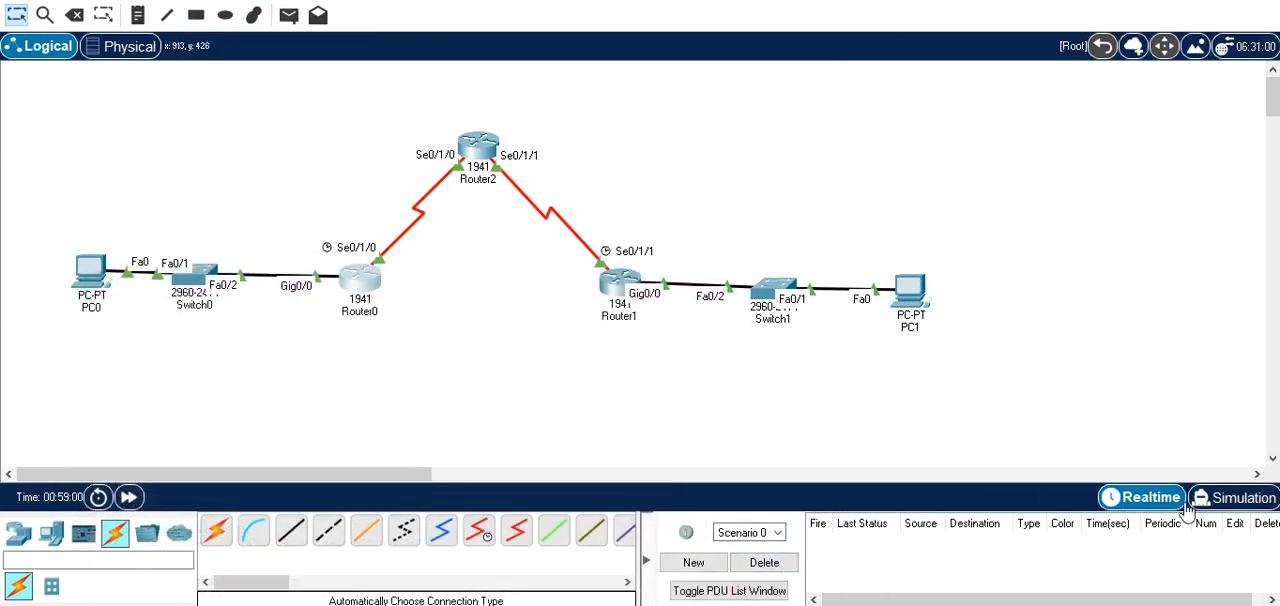
In simulation mode, send a simple PDU from PC0 to PC1 and advance it two events to Router0.
{"action": "left_click", "coordinate": [1210, 502]}
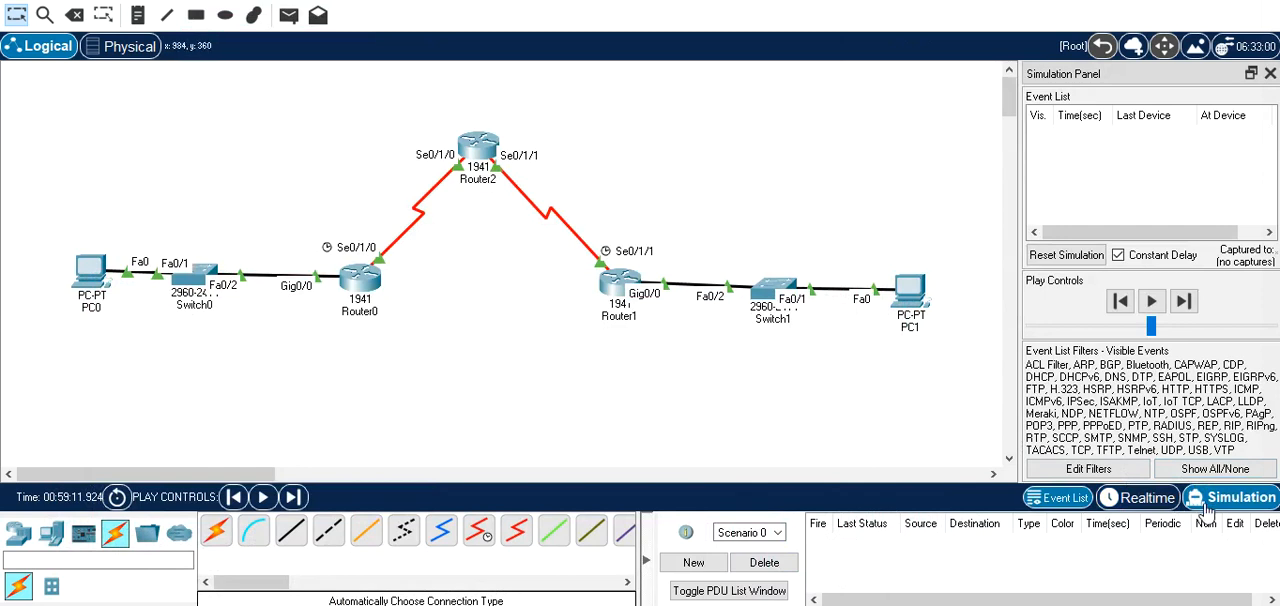
{"action": "left_click", "coordinate": [289, 16]}
{"action": "left_click", "coordinate": [97, 263]}
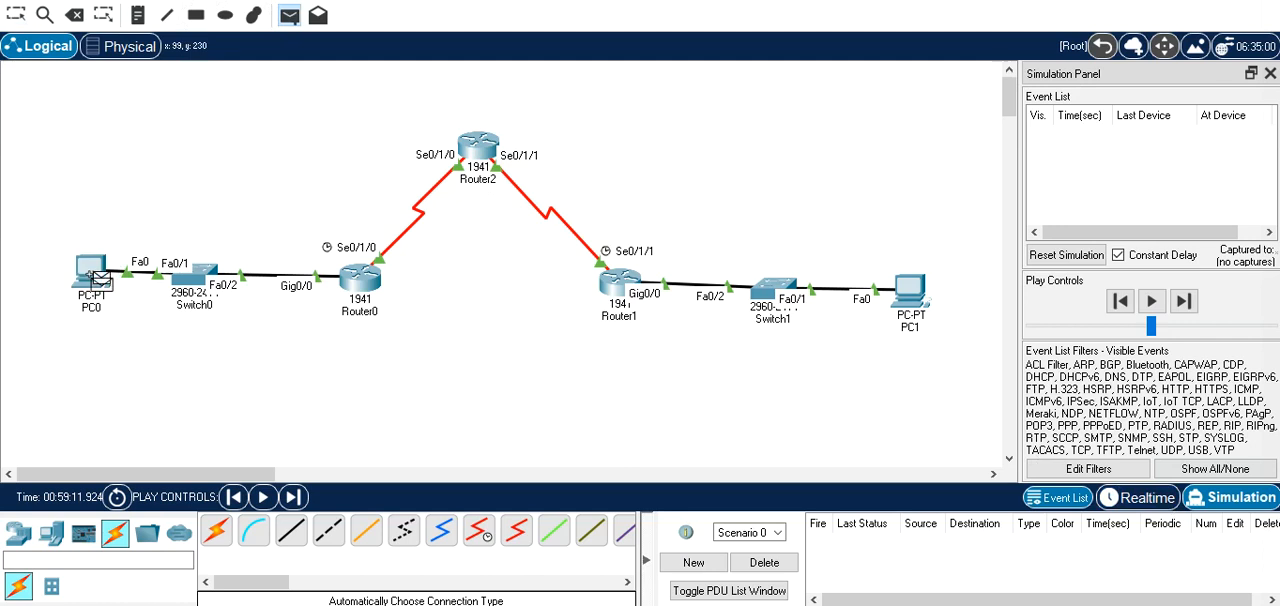
{"action": "left_click", "coordinate": [906, 292]}
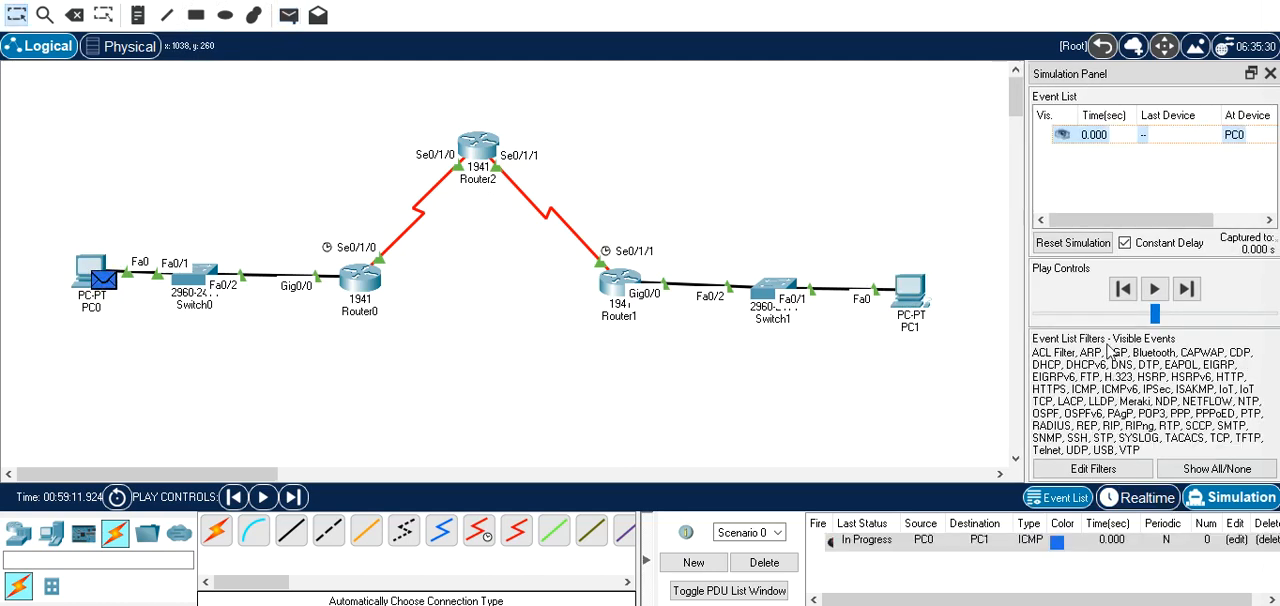
{"action": "left_click", "coordinate": [1188, 289]}
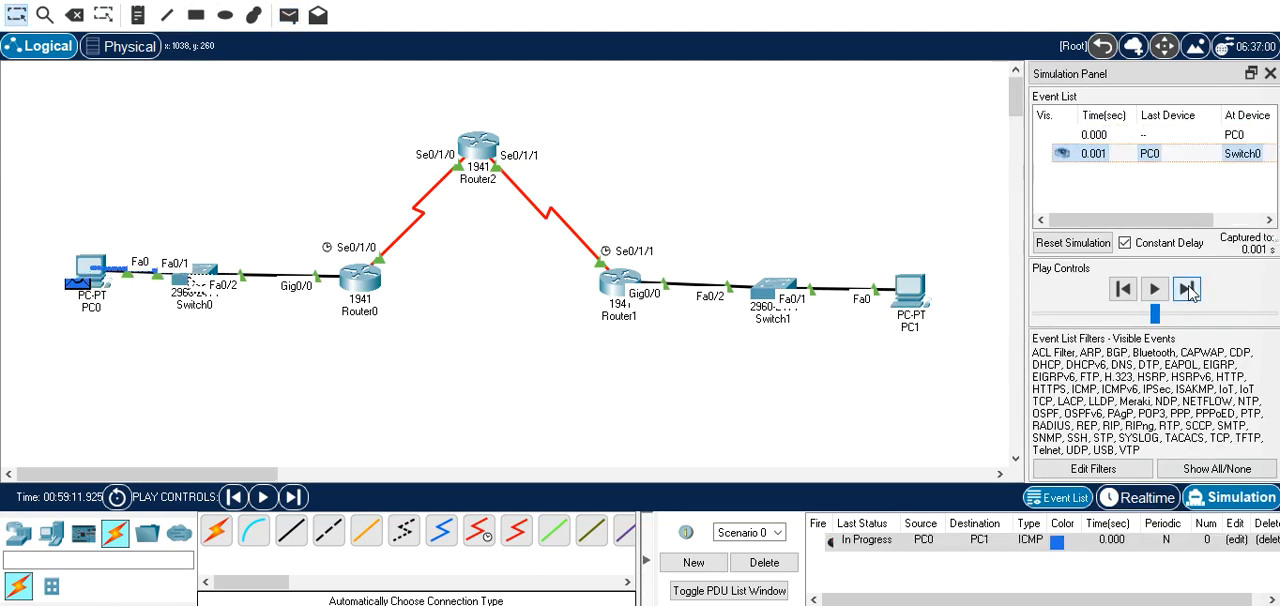
{"action": "left_click", "coordinate": [1188, 289]}
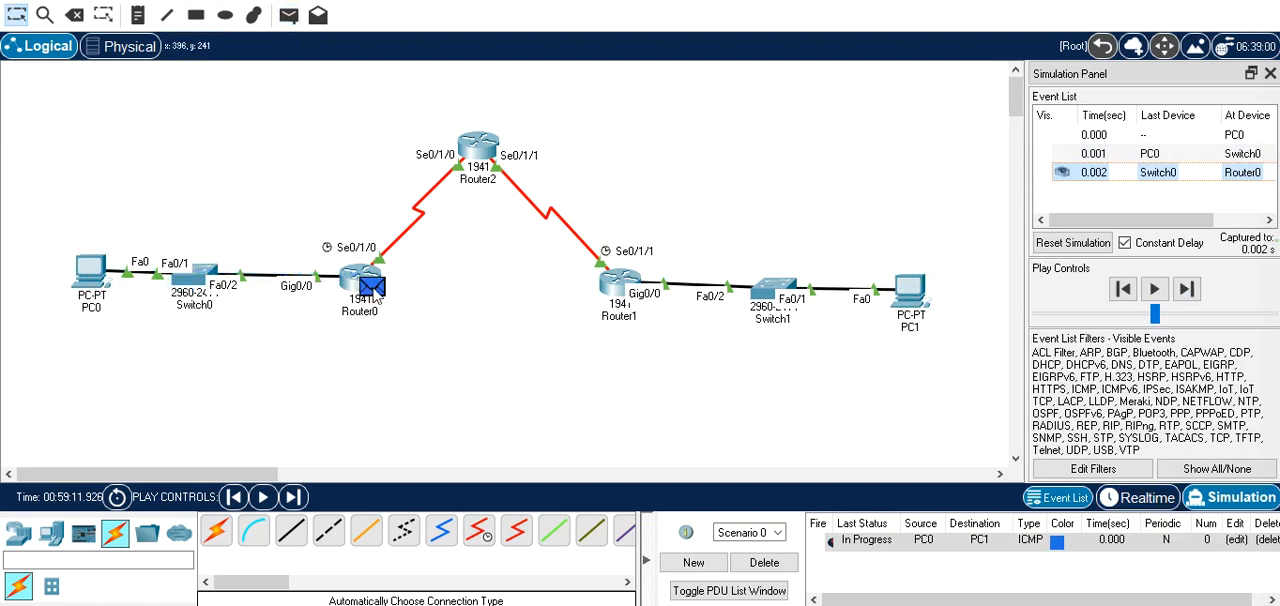
Examine the packet's inbound and outbound PDU details at Router0, including the ESP header, and close the PDU information.
{"action": "mouse_move", "coordinate": [376, 300]}
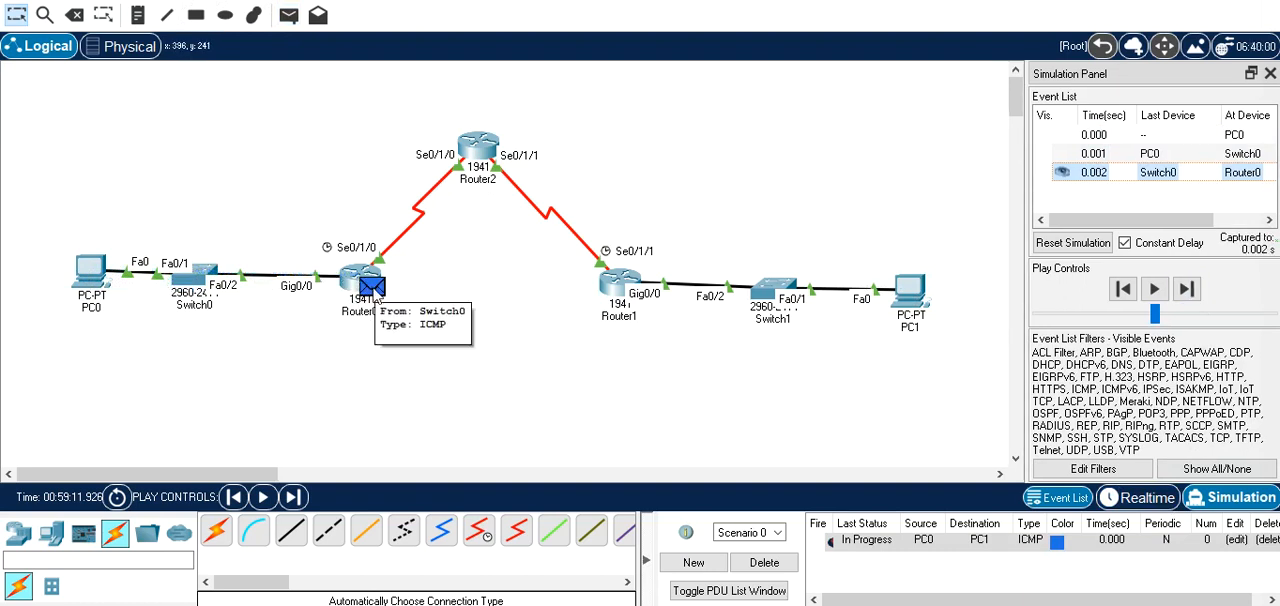
{"action": "left_click", "coordinate": [376, 298]}
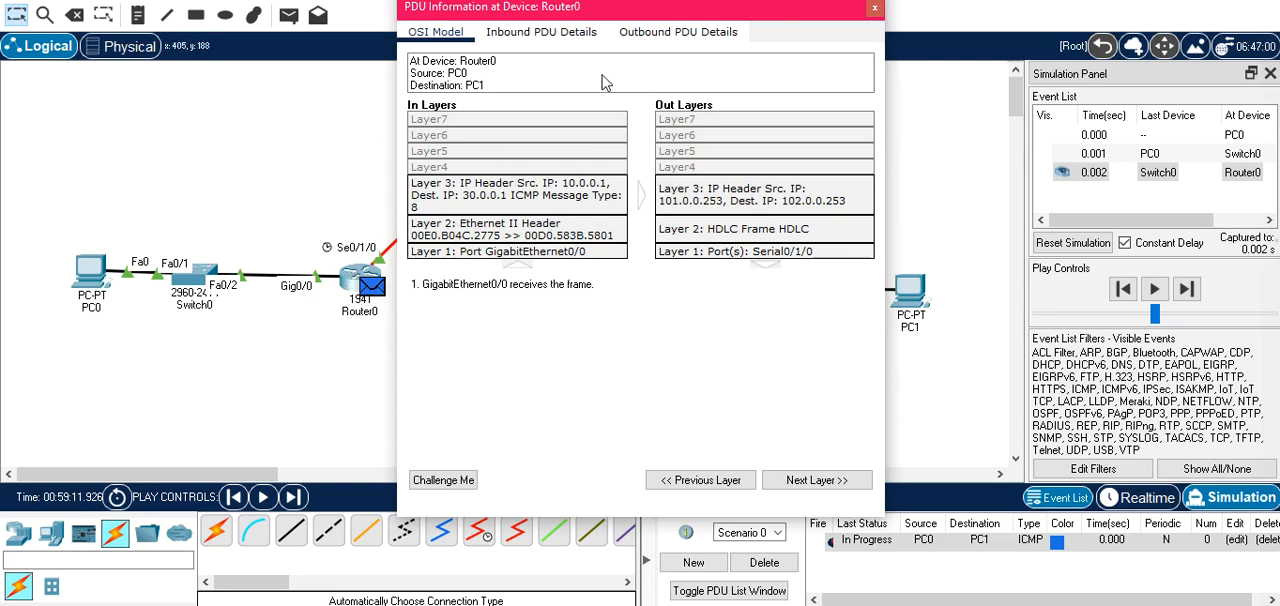
{"action": "left_click", "coordinate": [545, 33]}
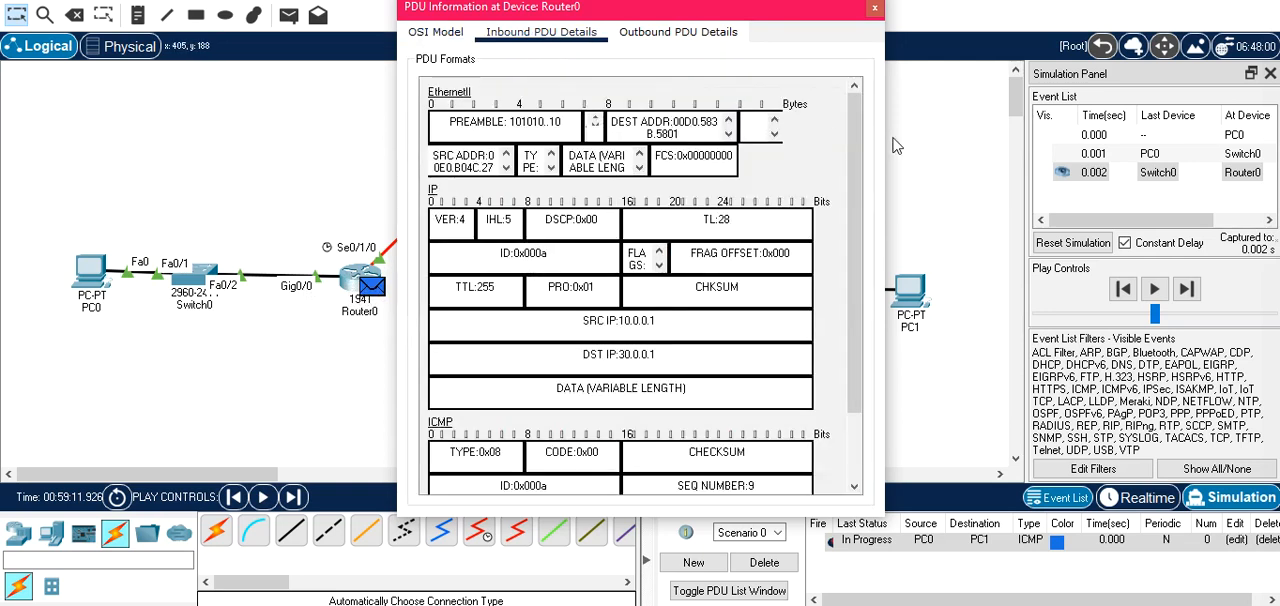
{"action": "left_click_drag", "start_coordinate": [856, 140], "coordinate": [843, 258]}
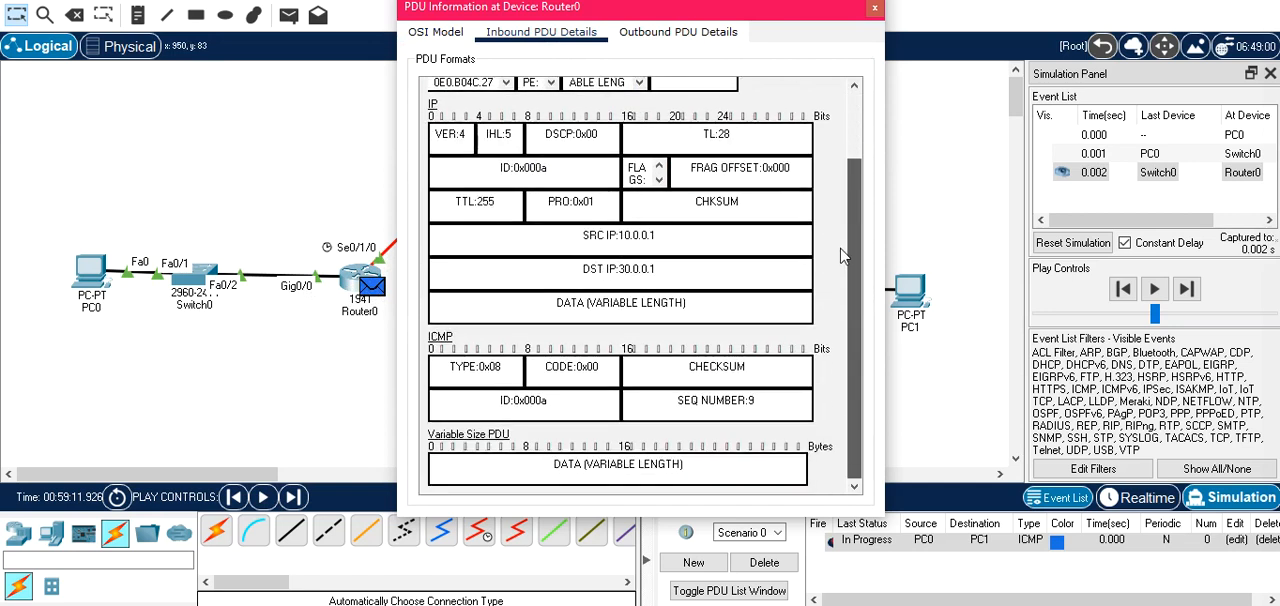
{"action": "left_click_drag", "start_coordinate": [842, 215], "coordinate": [867, 318]}
{"action": "left_click", "coordinate": [688, 34]}
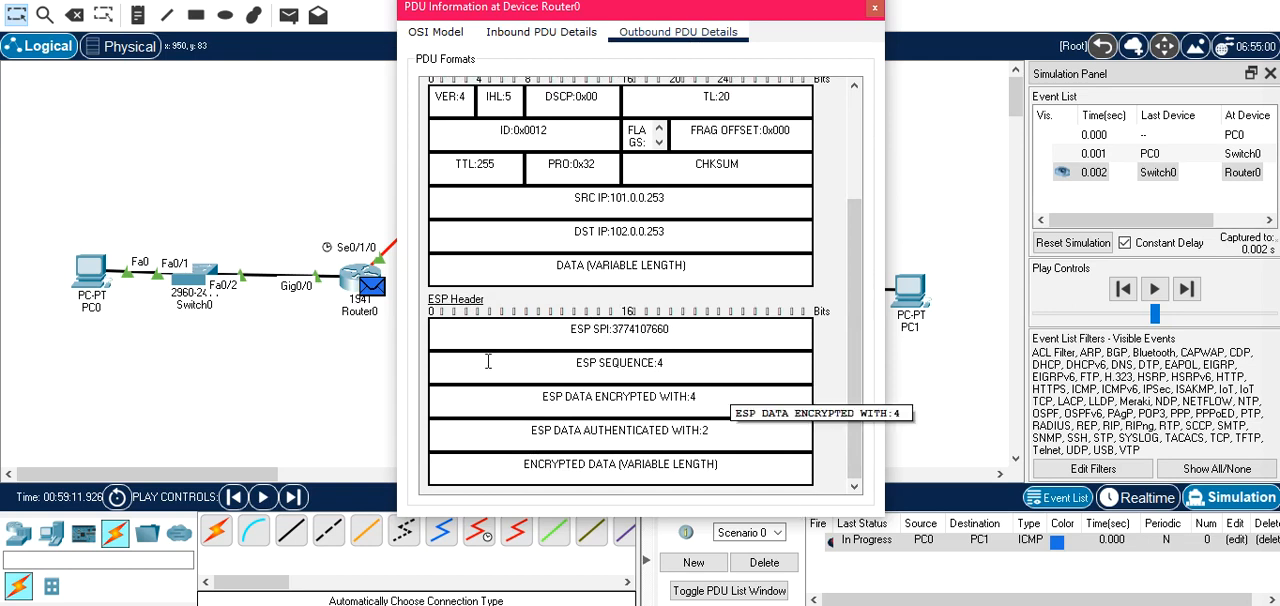
{"action": "left_click", "coordinate": [875, 10]}
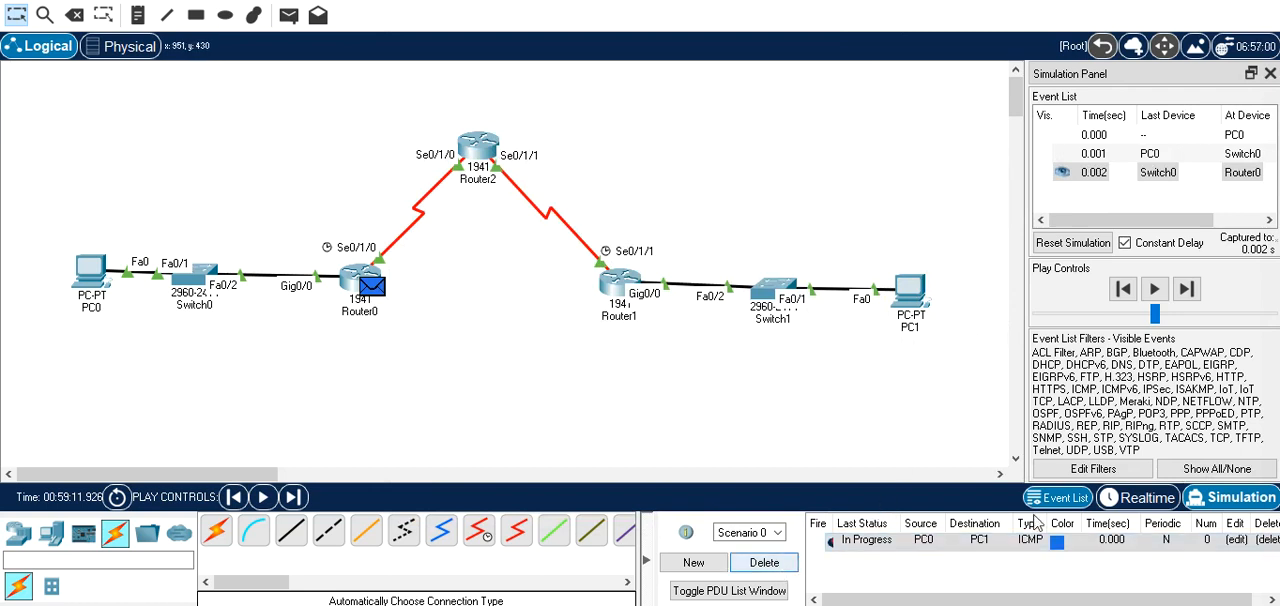
Advance the packet through Router2 to Router1 and examine its inbound and outbound PDU details there.
{"action": "left_click", "coordinate": [1187, 289]}
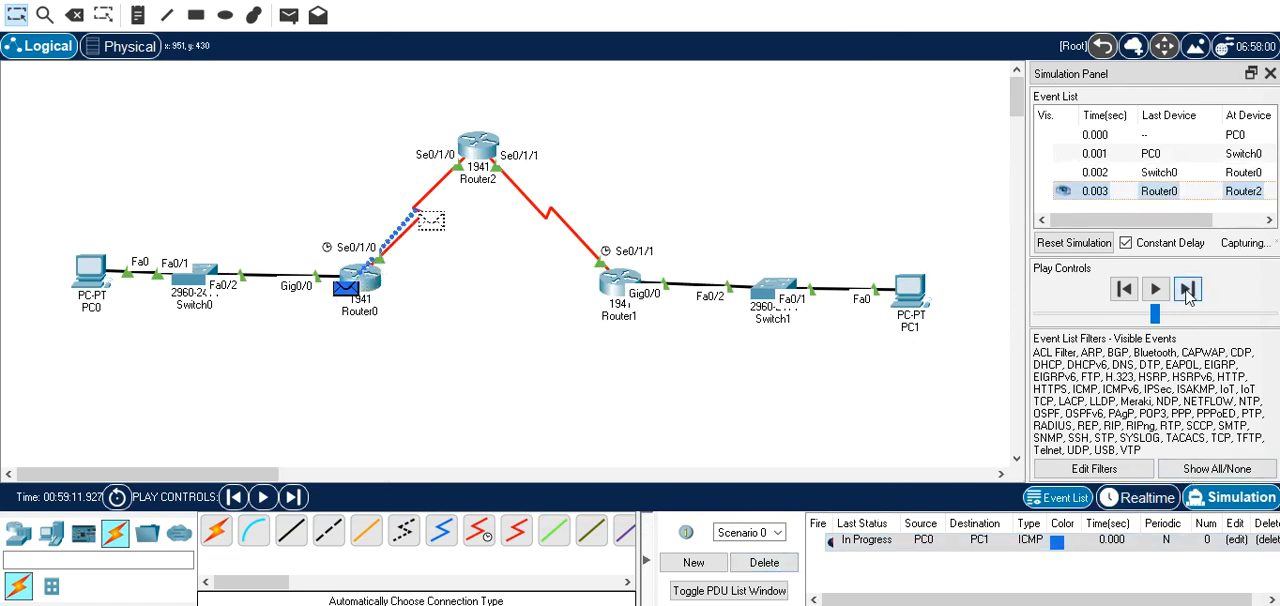
{"action": "left_click", "coordinate": [1187, 289]}
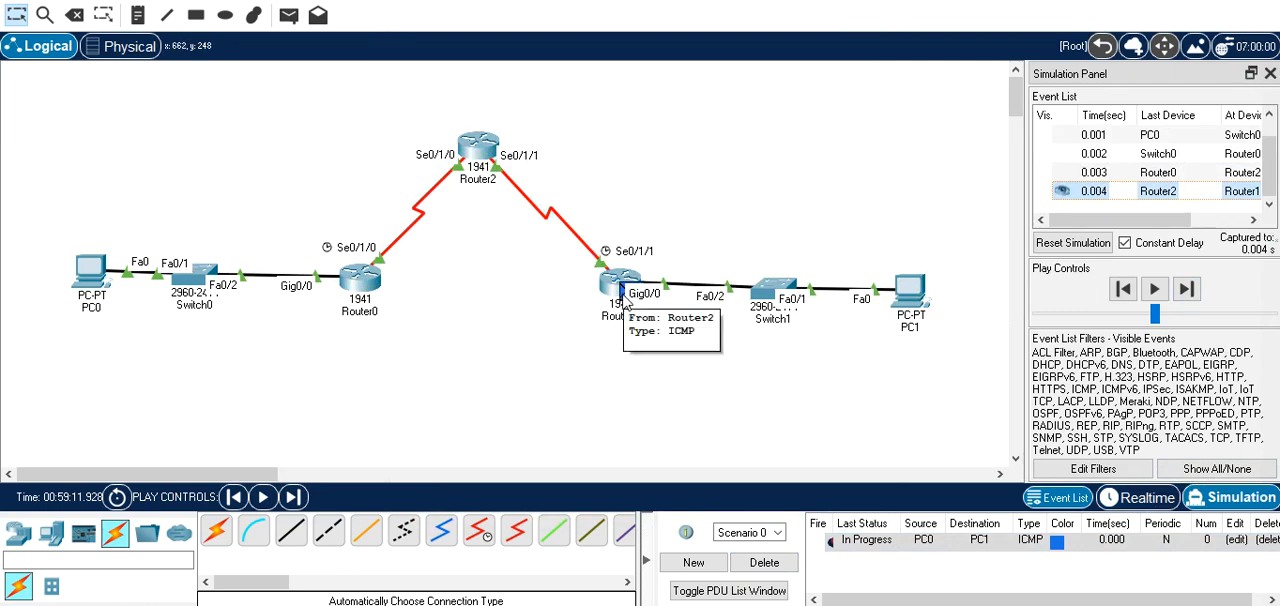
{"action": "left_click", "coordinate": [622, 300]}
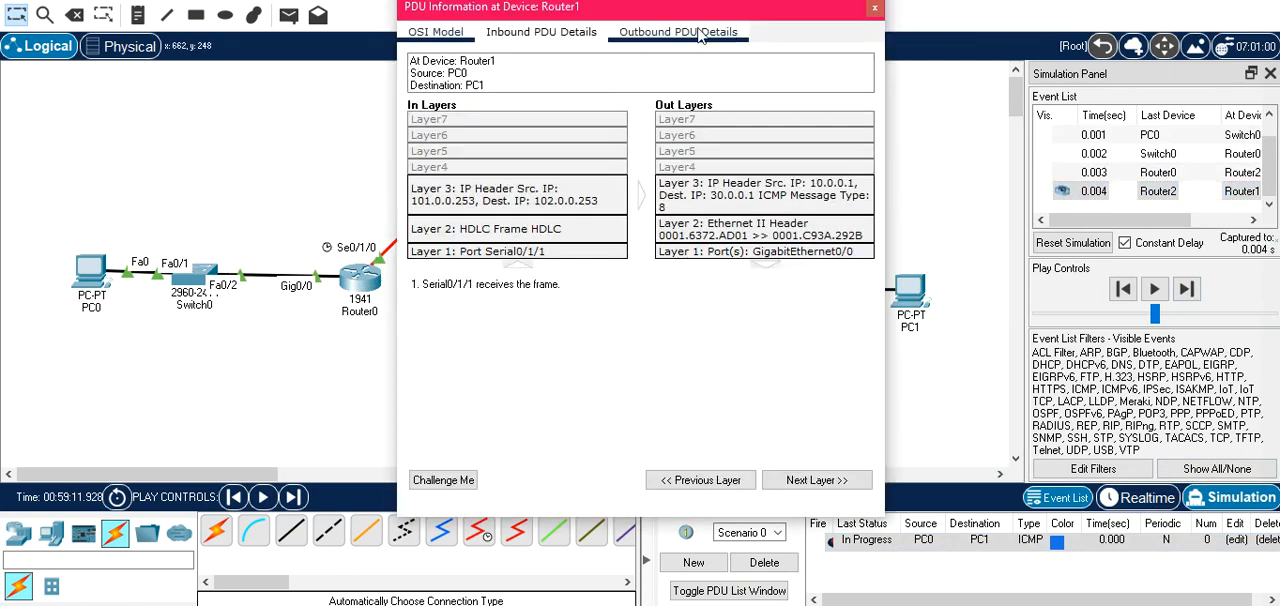
{"action": "left_click", "coordinate": [550, 32]}
{"action": "left_click_drag", "start_coordinate": [852, 149], "coordinate": [853, 262]}
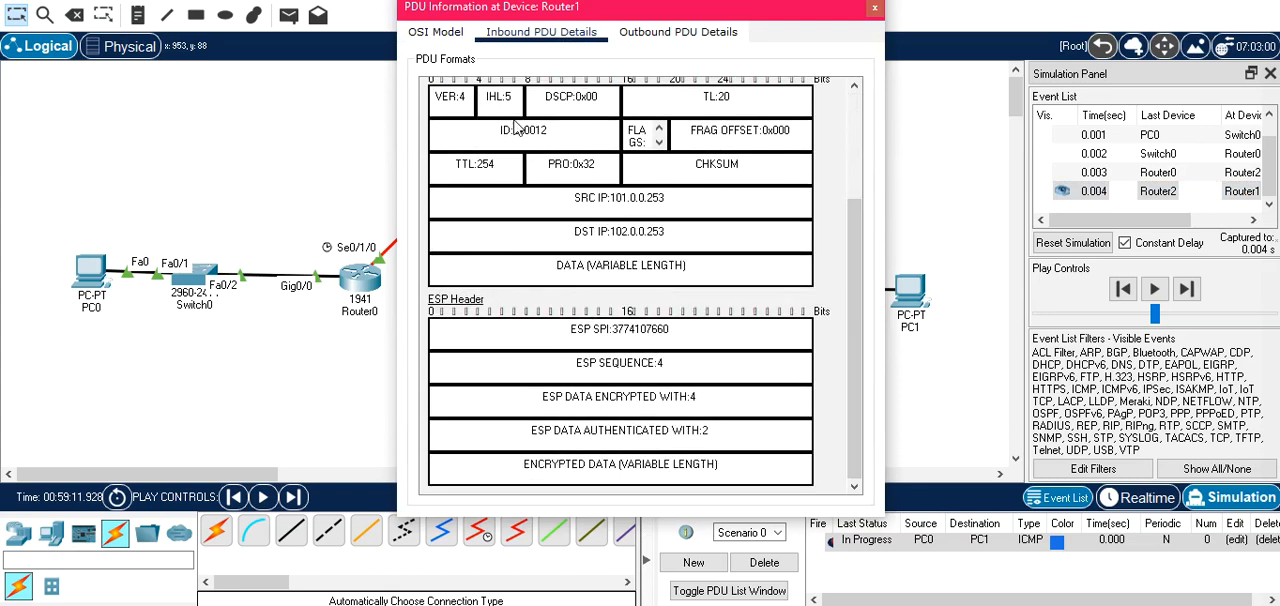
{"action": "left_click", "coordinate": [676, 36]}
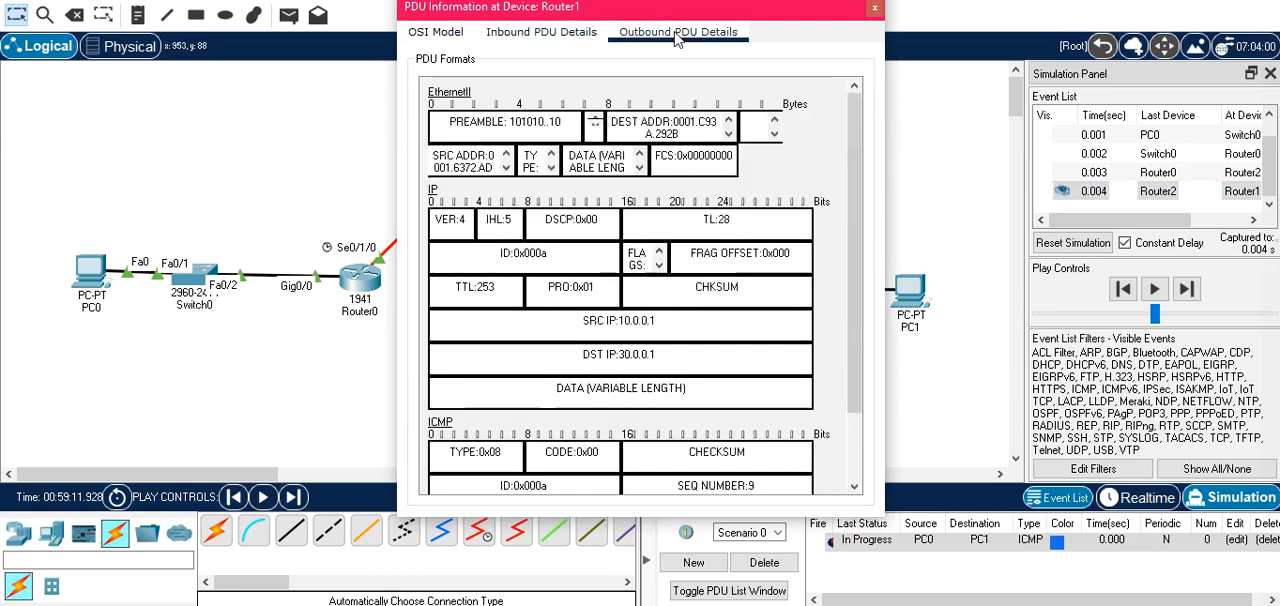
{"action": "left_click_drag", "start_coordinate": [852, 190], "coordinate": [862, 296]}
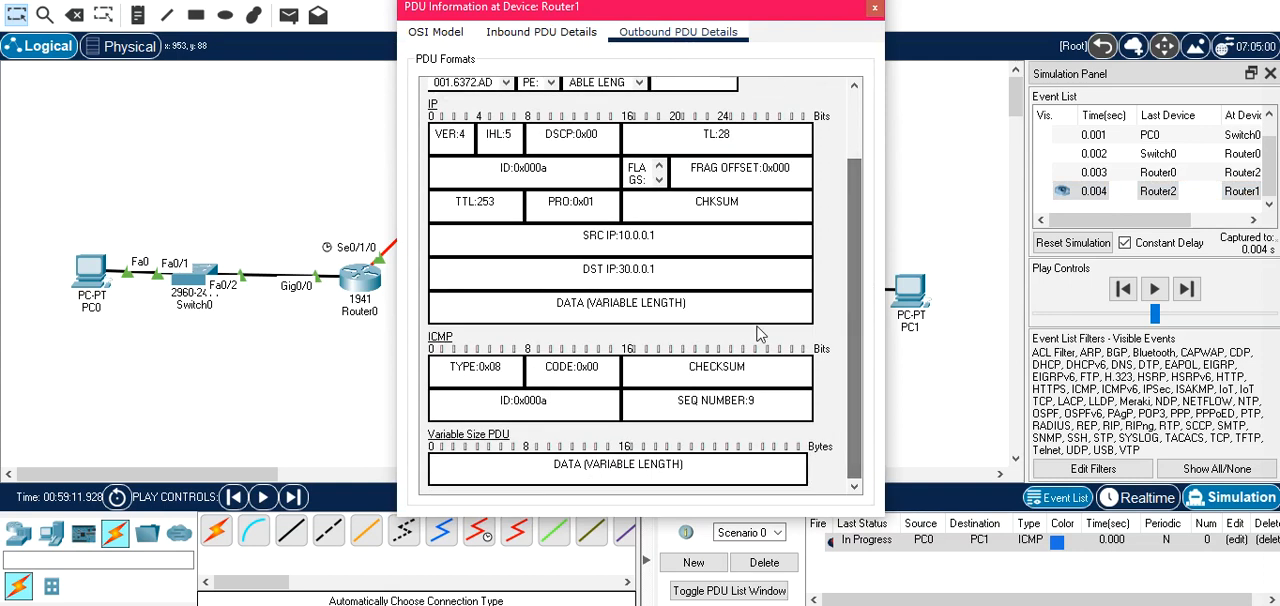
{"action": "left_click", "coordinate": [875, 8]}
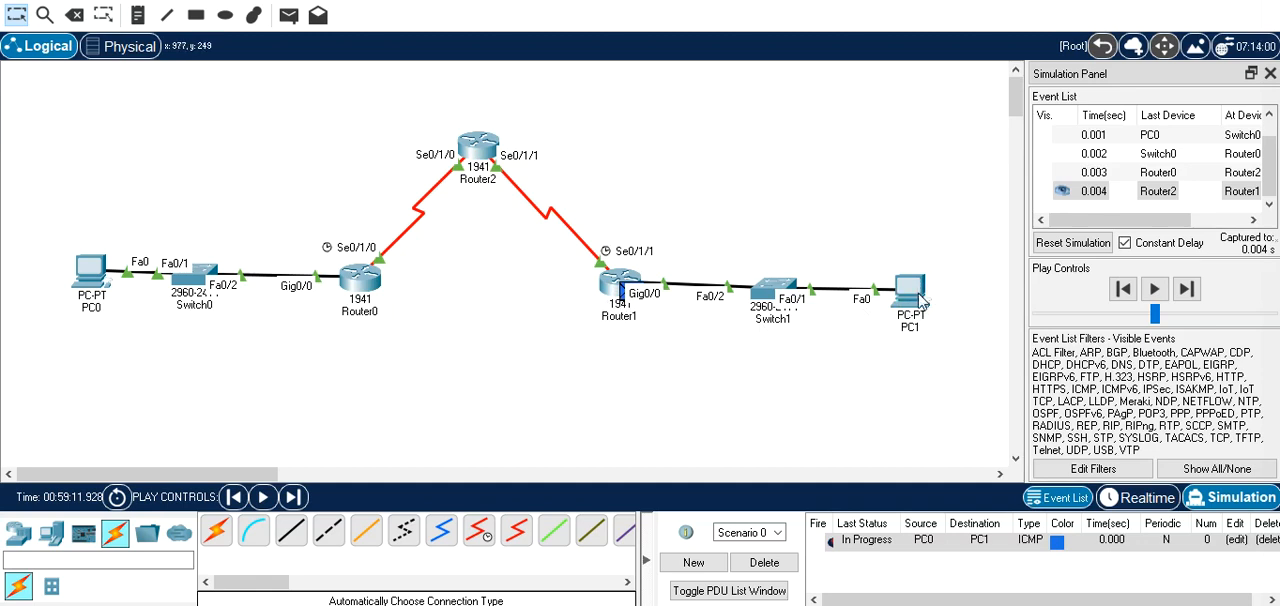
Advance the simulation four events so the packet reaches PC1 and its reply returns to Router1.
{"action": "mouse_move", "coordinate": [920, 318]}
{"action": "left_click", "coordinate": [1186, 289]}
{"action": "left_click", "coordinate": [1186, 289]}
{"action": "left_click", "coordinate": [1186, 289]}
{"action": "left_click", "coordinate": [1188, 290]}
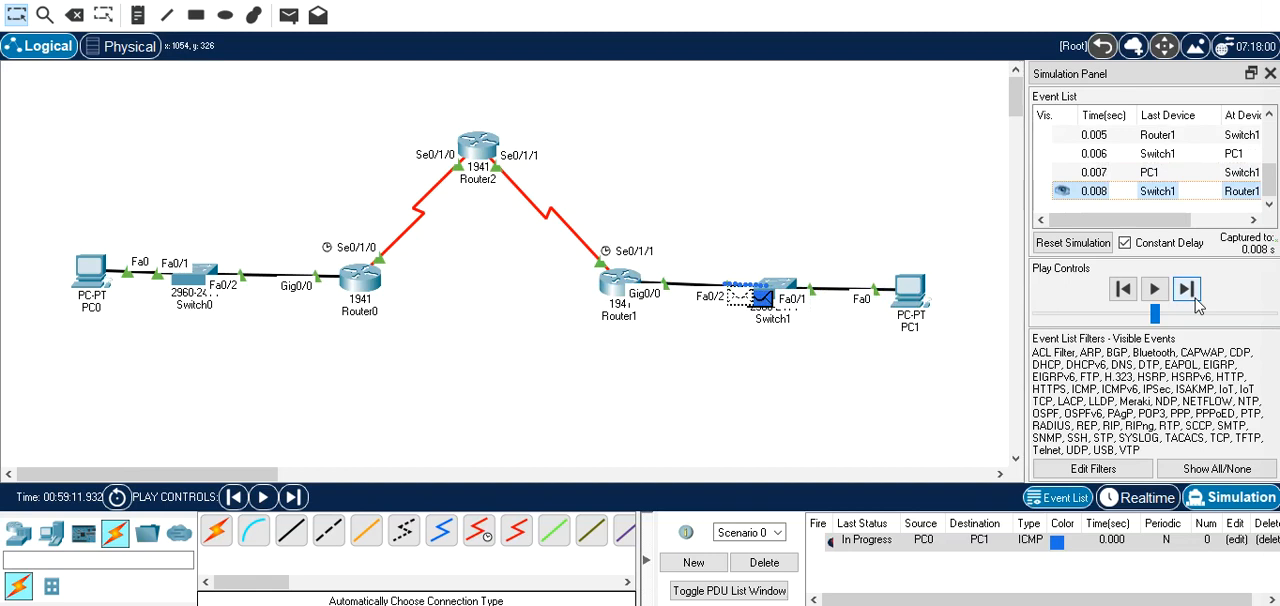
Examine the reply's inbound and outbound PDU details at Router1, down to the ESP header, and close the PDU information.
{"action": "left_click", "coordinate": [623, 300]}
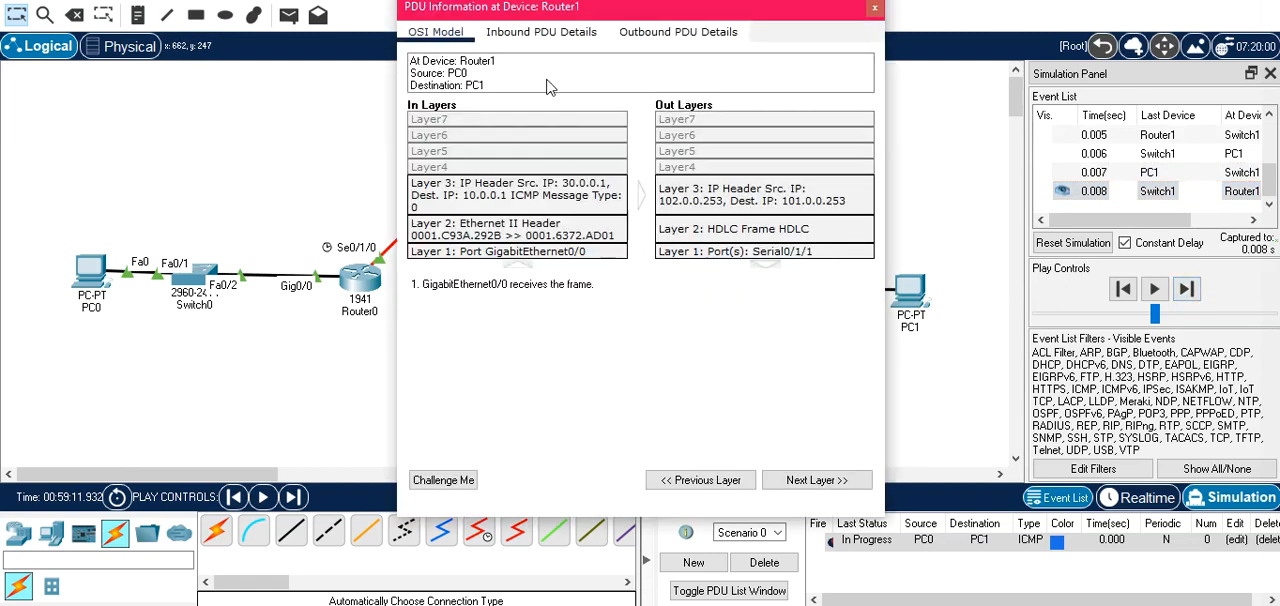
{"action": "left_click", "coordinate": [541, 32]}
{"action": "mouse_move", "coordinate": [857, 250]}
{"action": "left_mouse_down"}
{"action": "mouse_move", "coordinate": [851, 316]}
{"action": "mouse_move", "coordinate": [831, 263]}
{"action": "mouse_move", "coordinate": [840, 235]}
{"action": "left_mouse_up"}
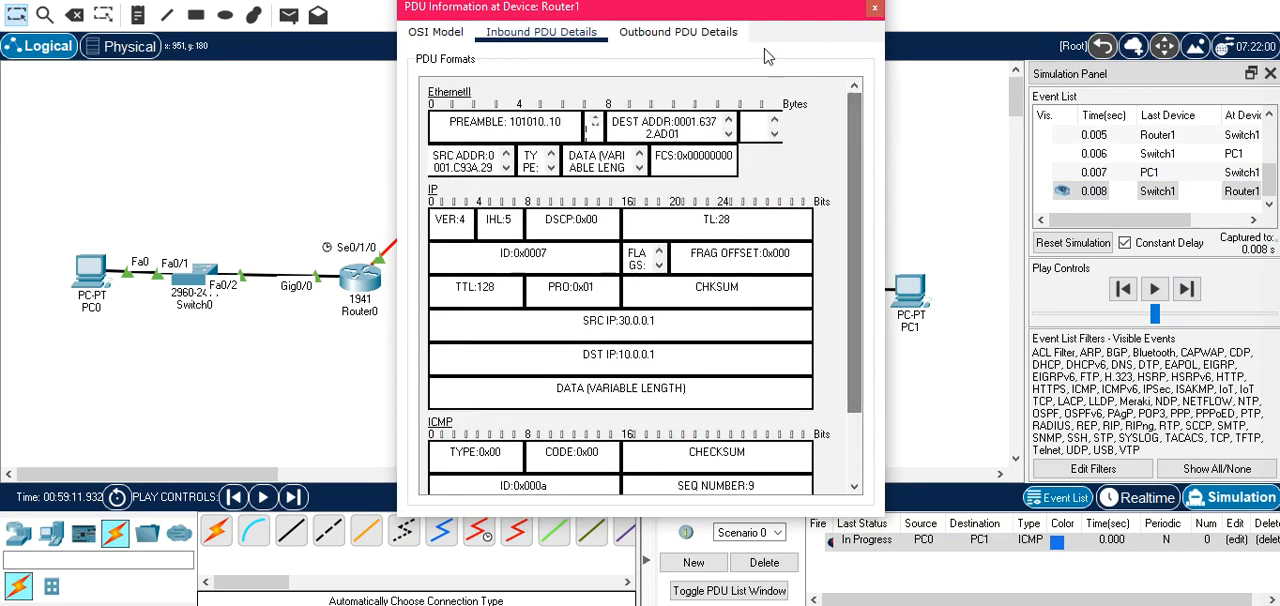
{"action": "left_click", "coordinate": [700, 32]}
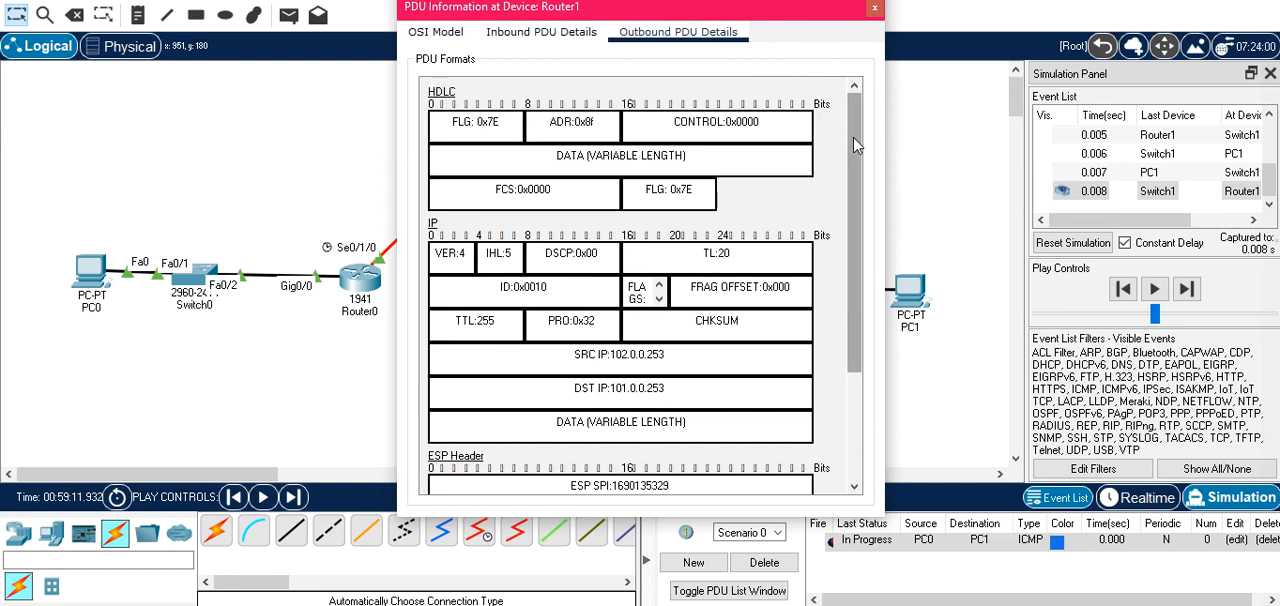
{"action": "left_click_drag", "start_coordinate": [855, 145], "coordinate": [846, 336]}
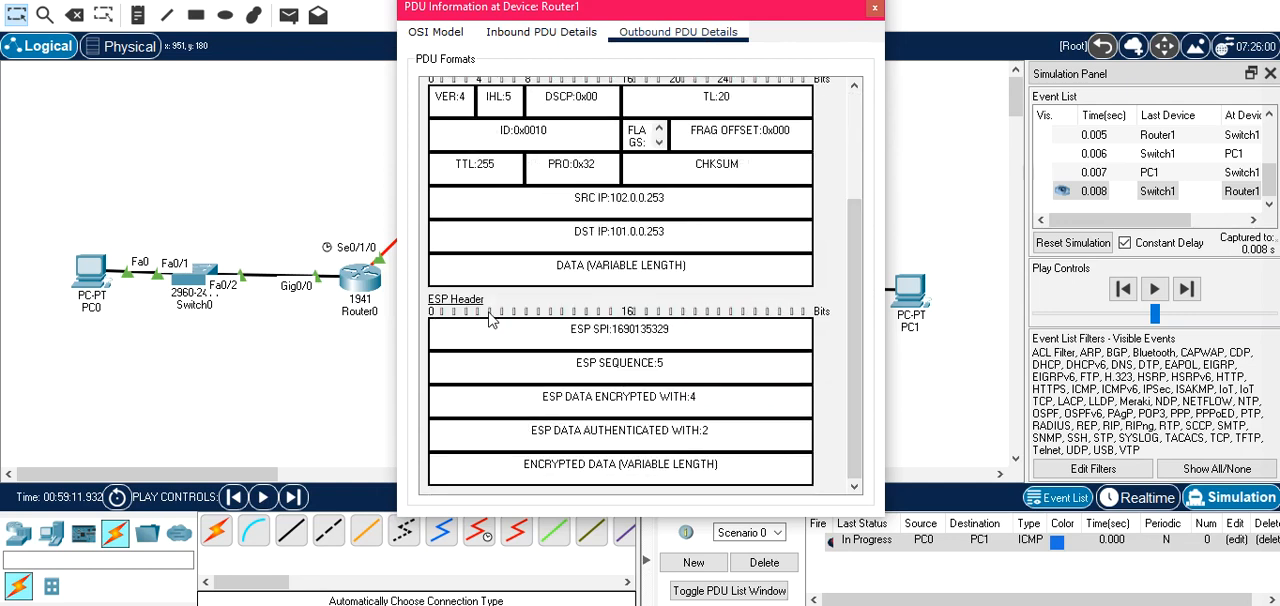
{"action": "left_click", "coordinate": [874, 8]}
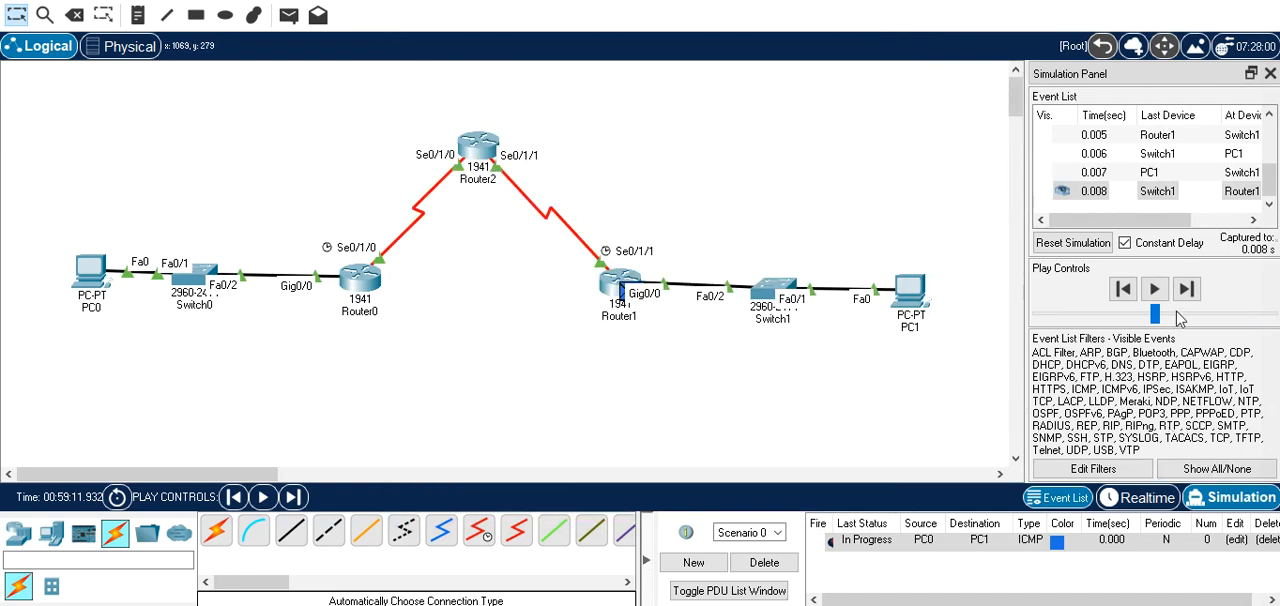